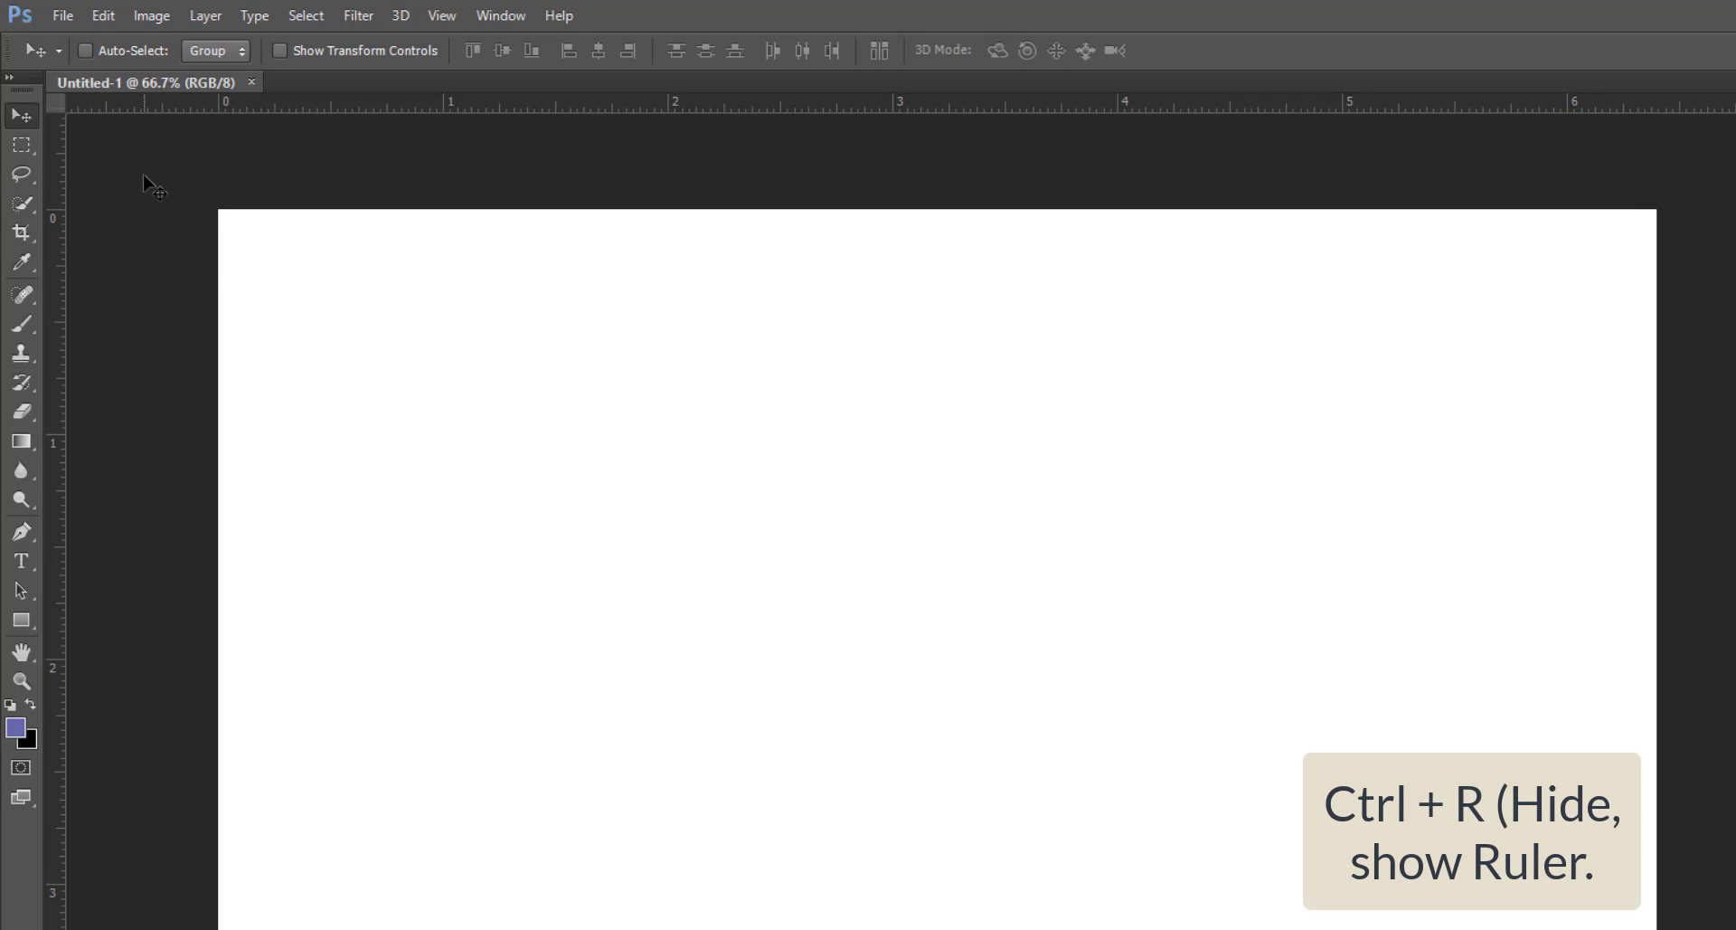
- Place two vertical and two horizontal guides as margins, each about 0.25 ruler units inside the canvas edges
key("ctrl+r")
key("ctrl+r")
left_click_drag(65, 214, 272, 276)
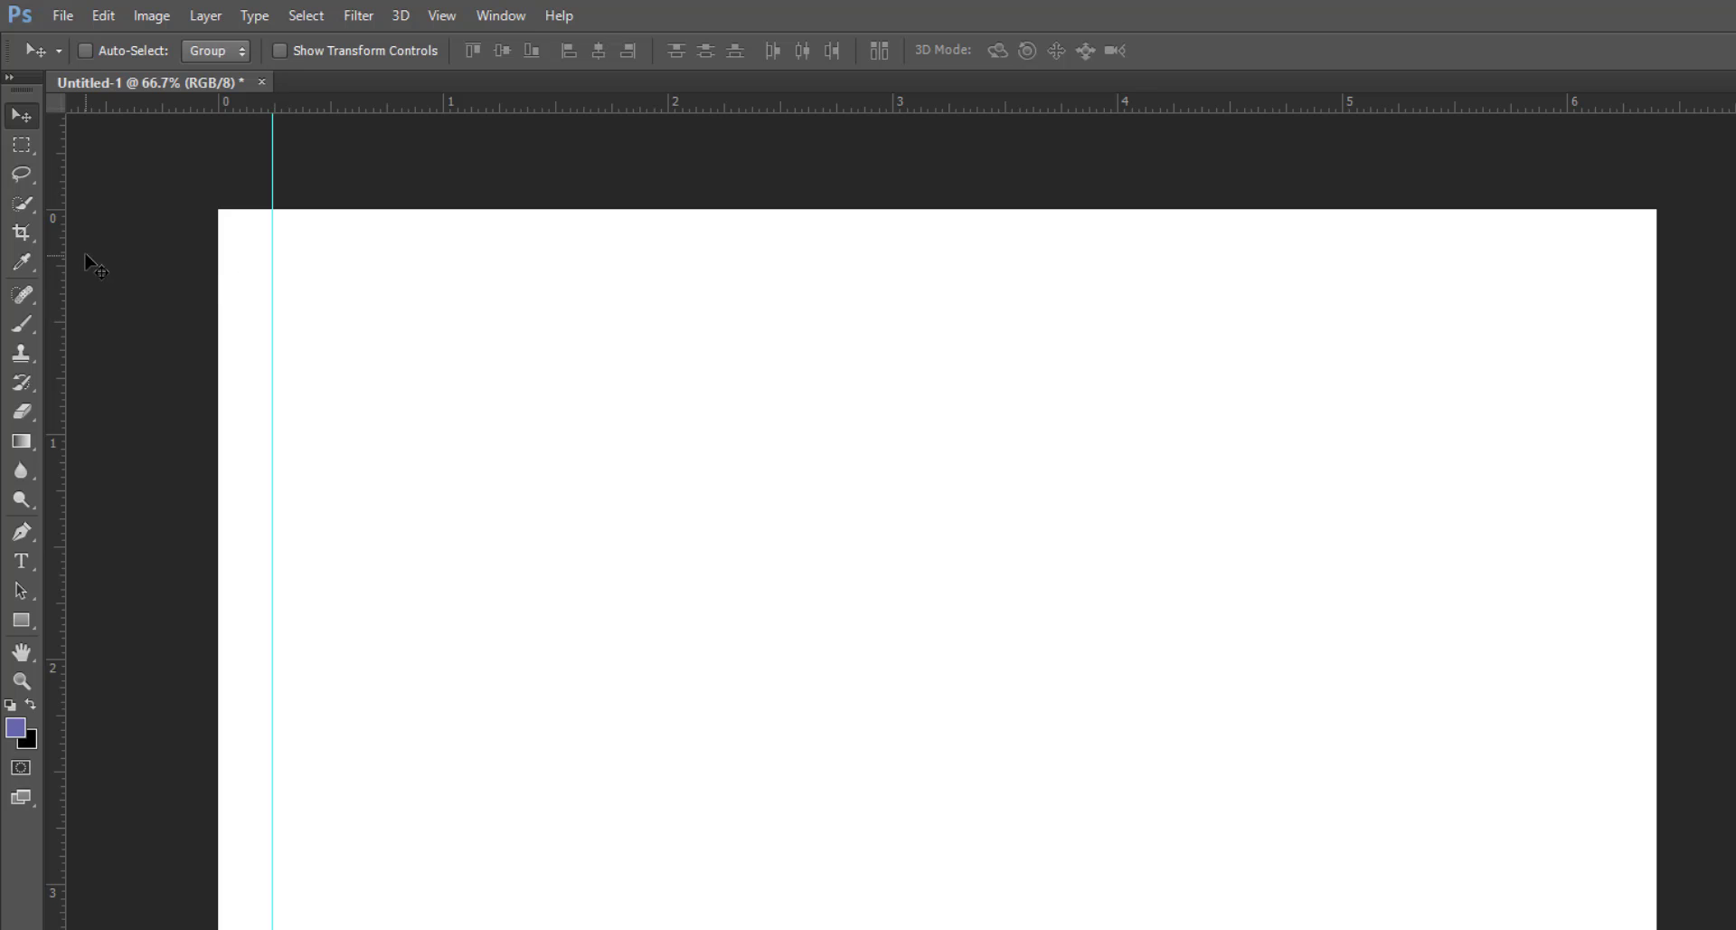
left_click_drag(58, 256, 1601, 337)
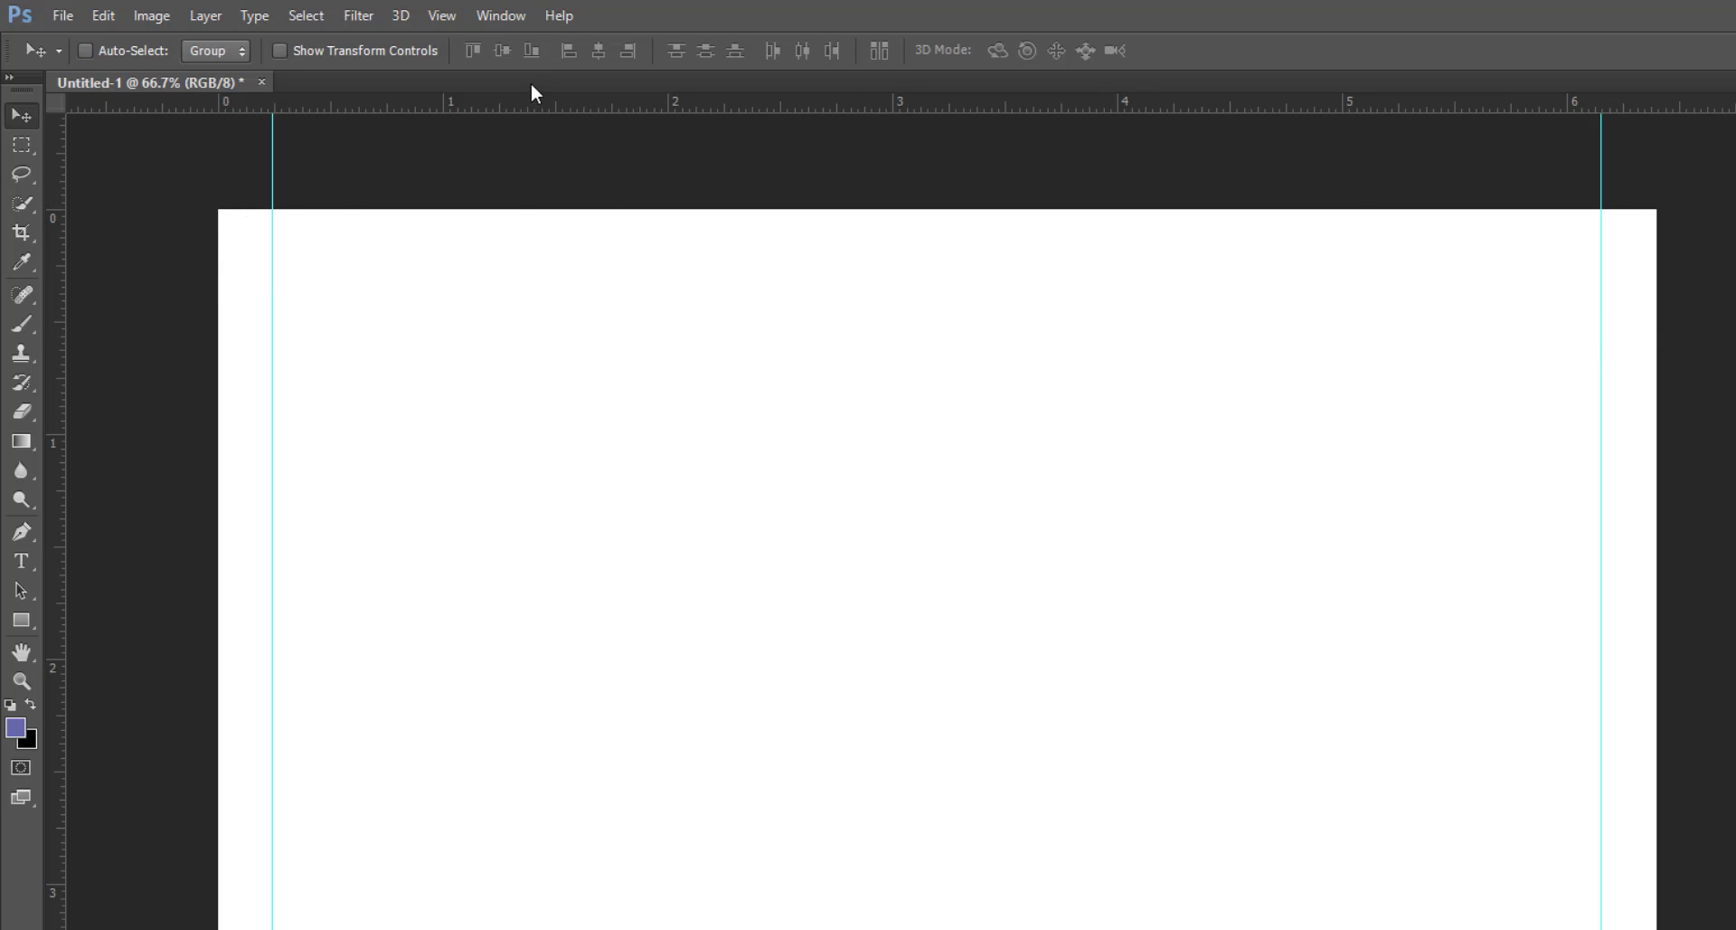
left_click_drag(529, 101, 525, 265)
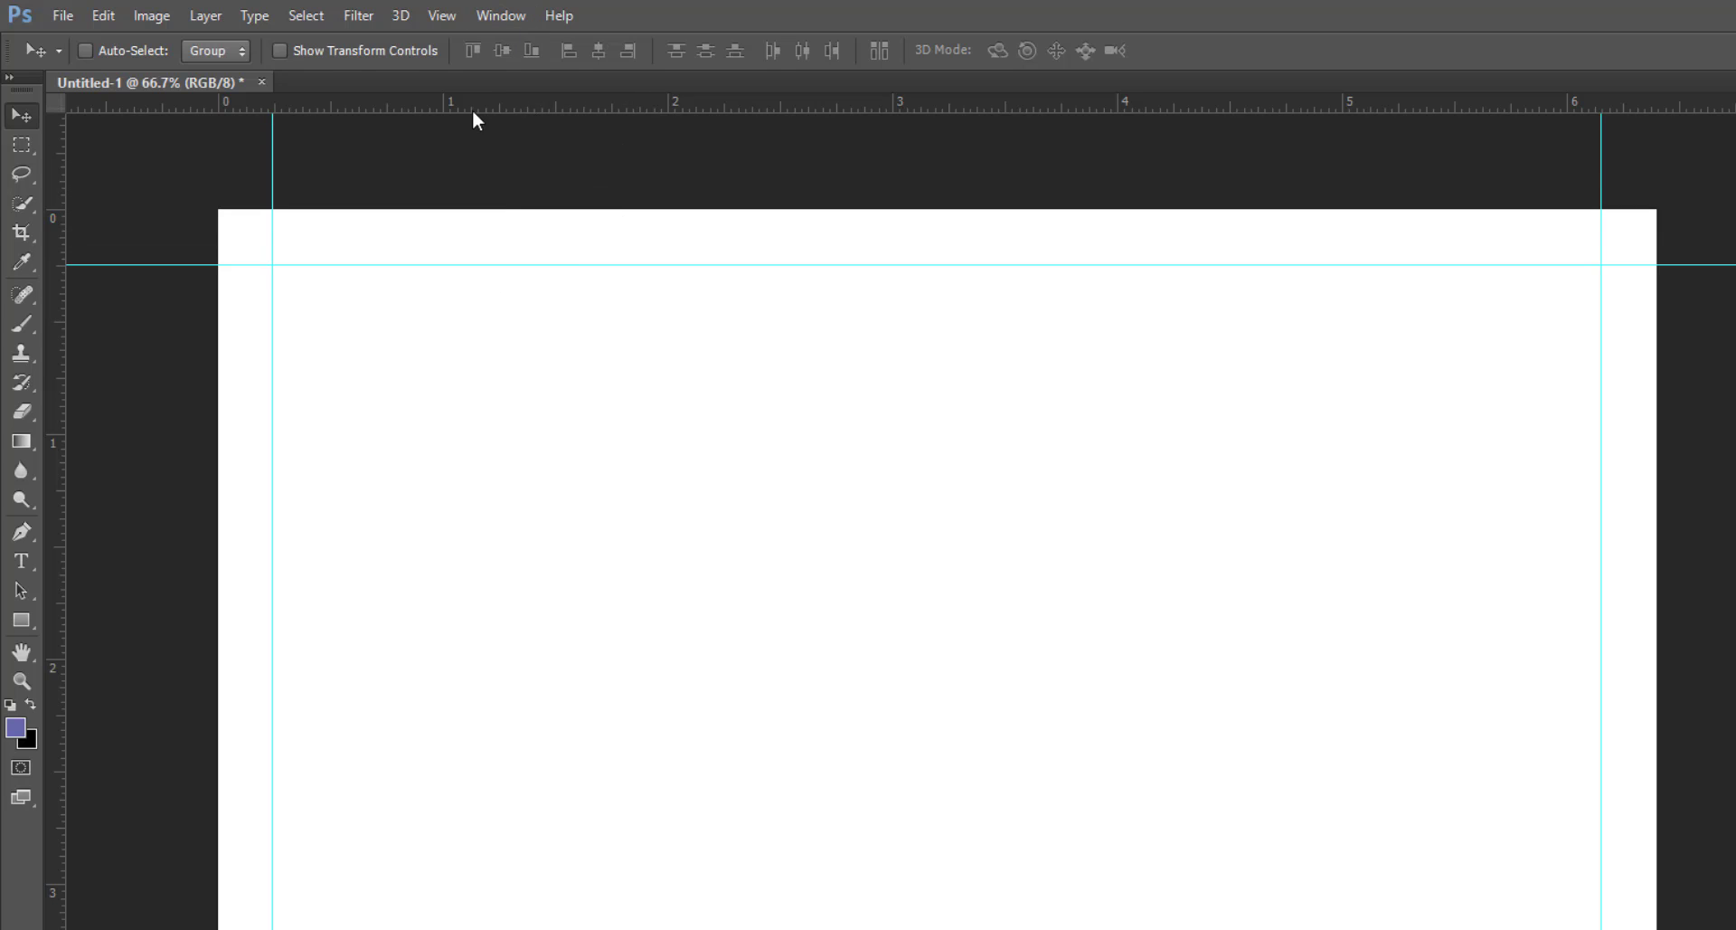
left_click_drag(486, 98, 429, 929)
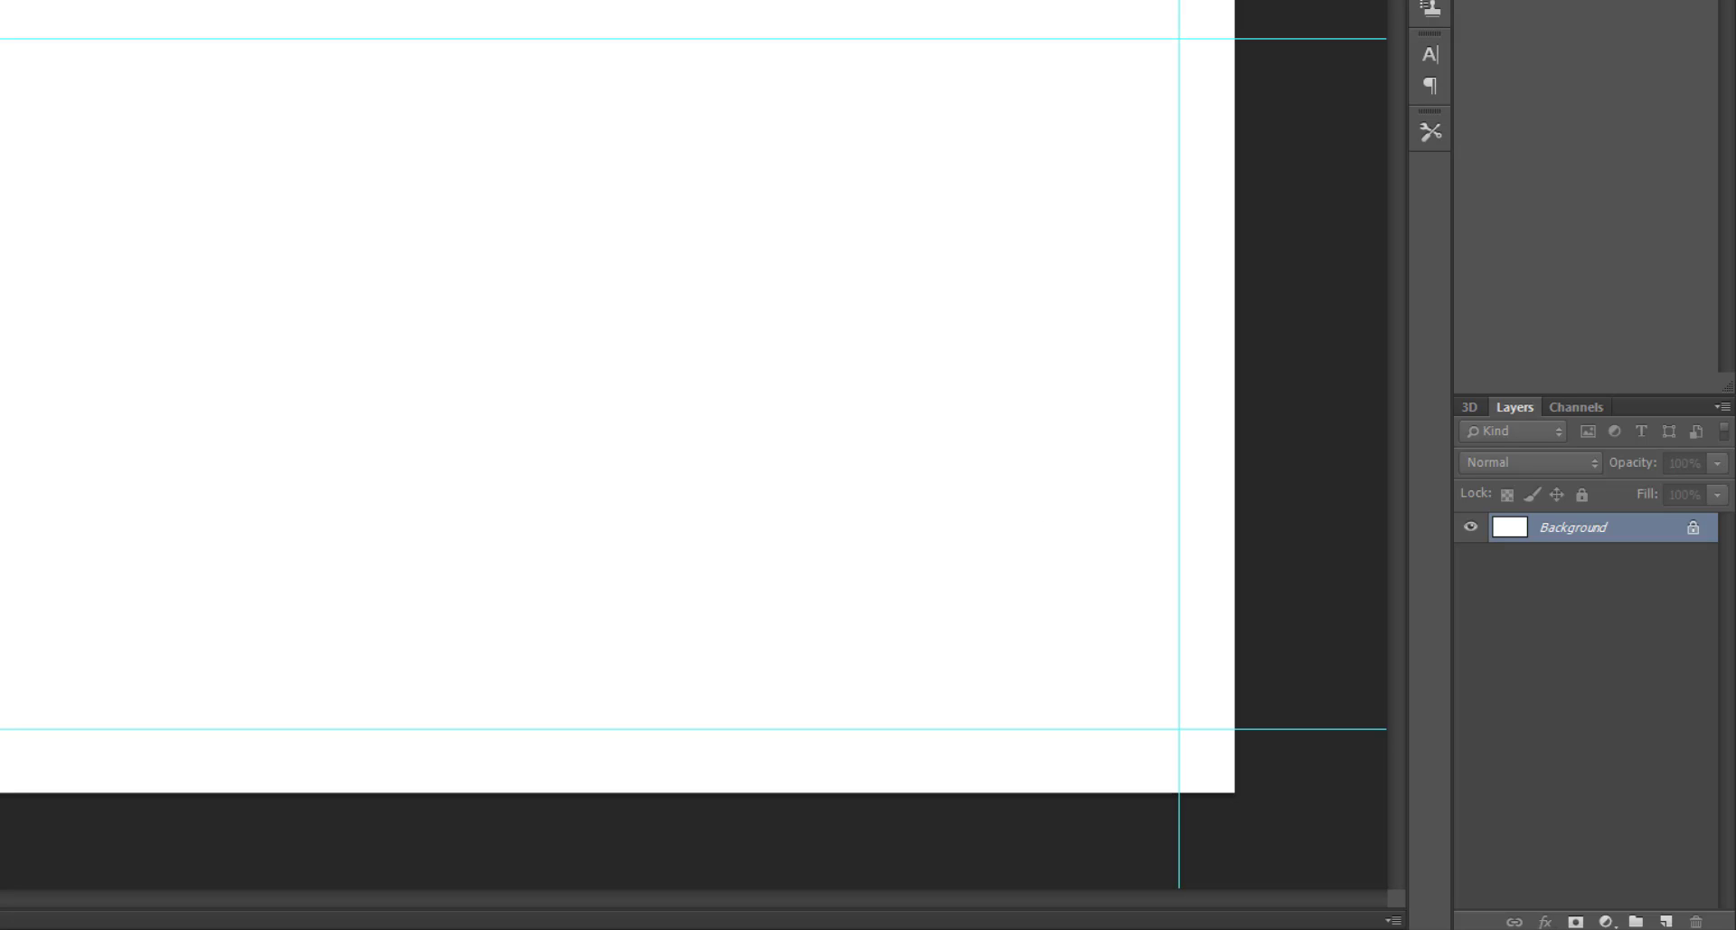
- Add a Gradient fill layer above the background and base its gradient on the Foreground to Background preset
left_click(1606, 921)
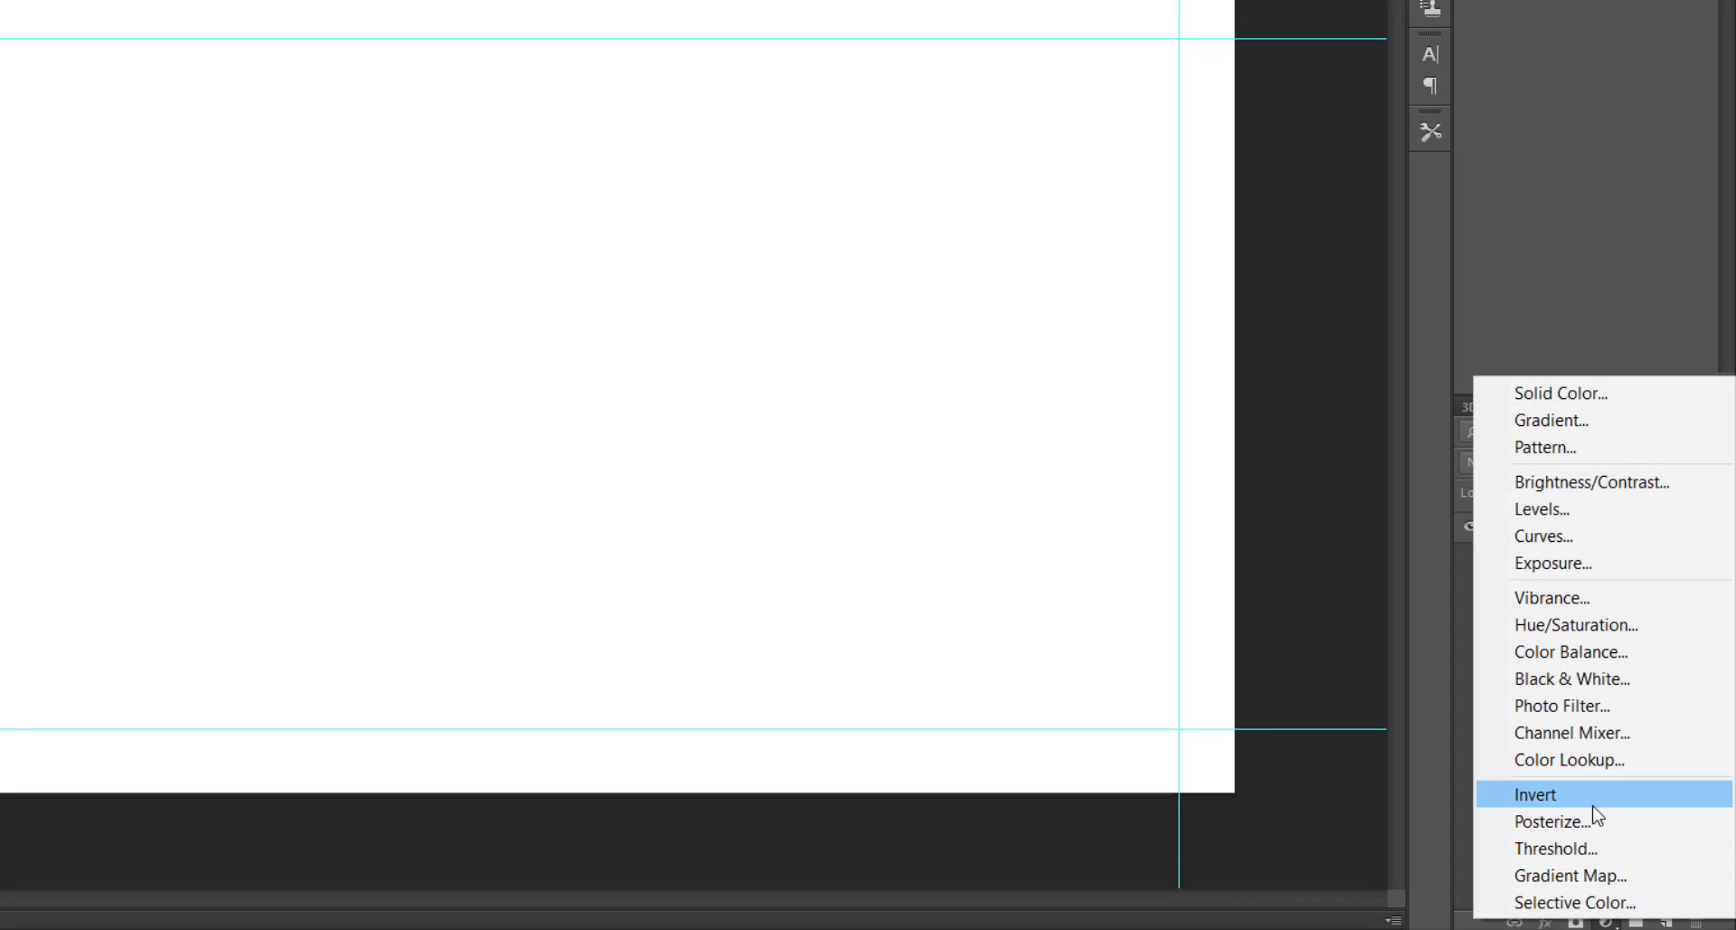
left_click(1588, 423)
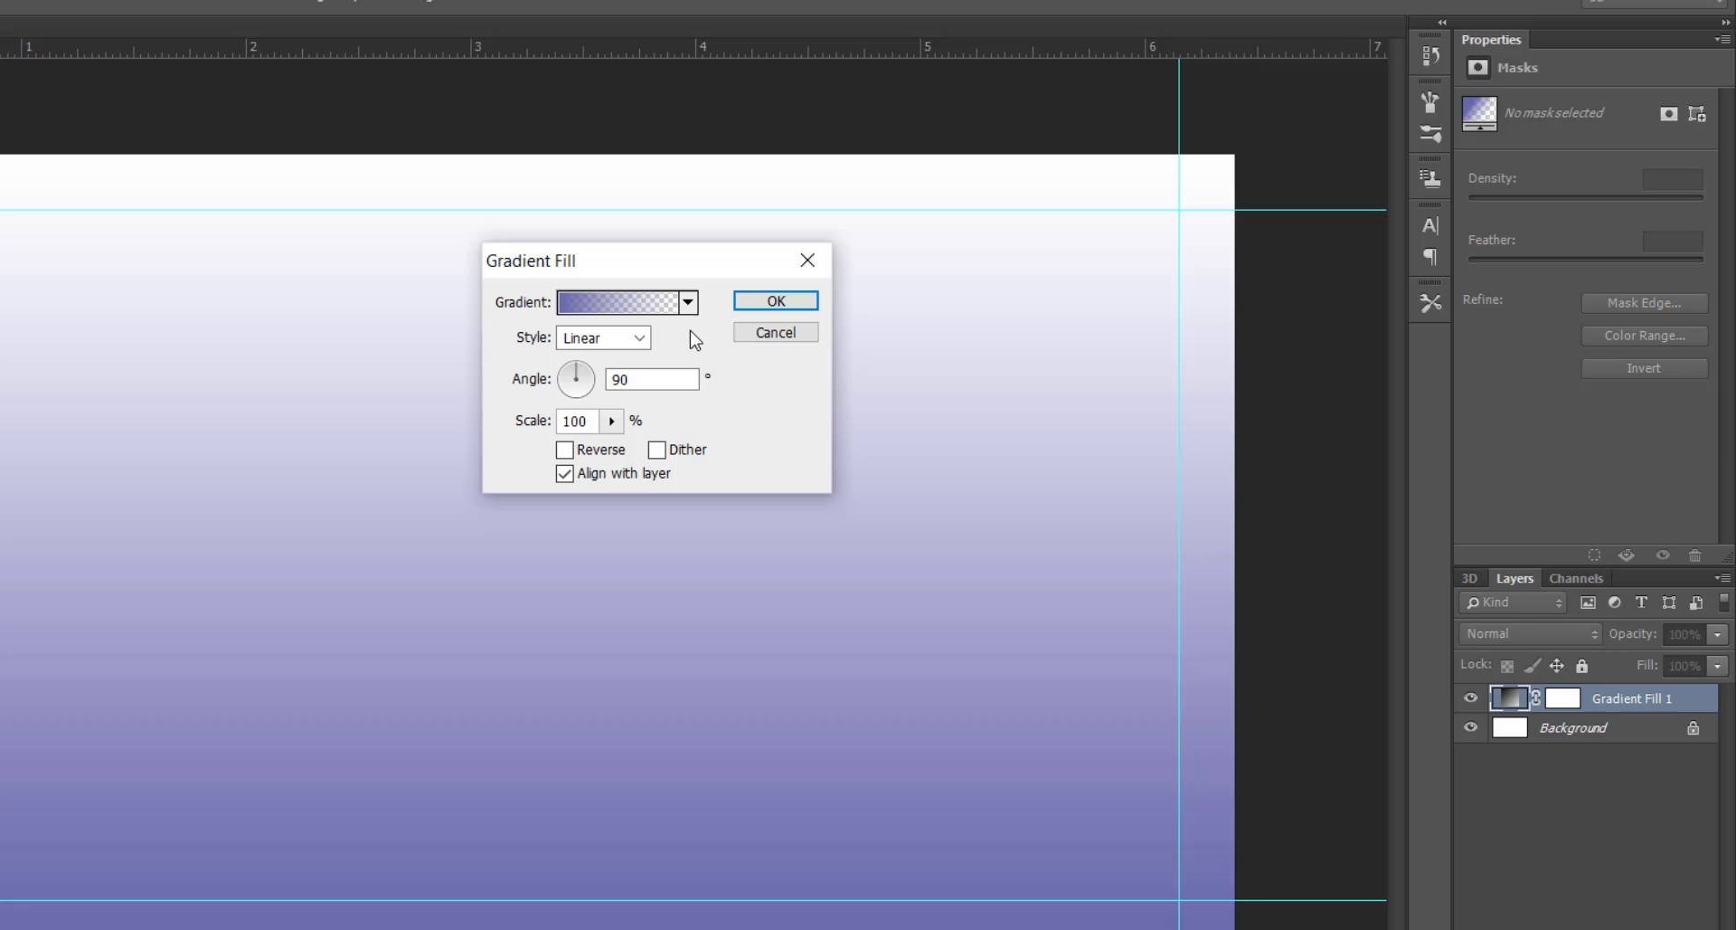
left_click(624, 302)
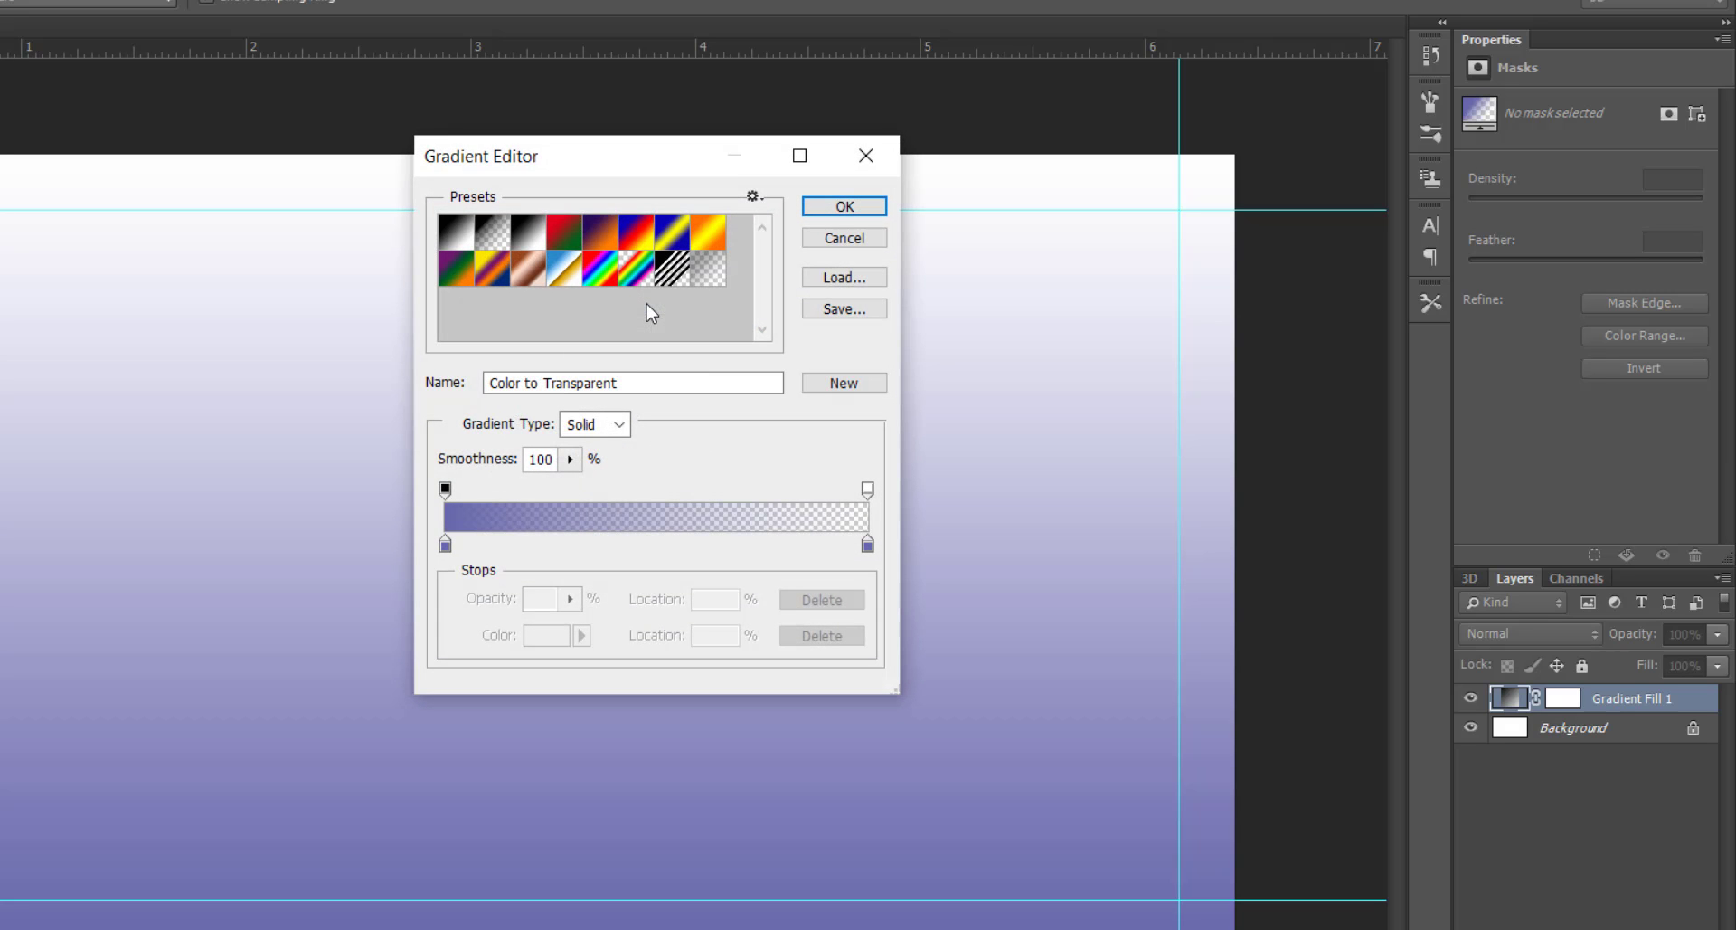
left_click(463, 240)
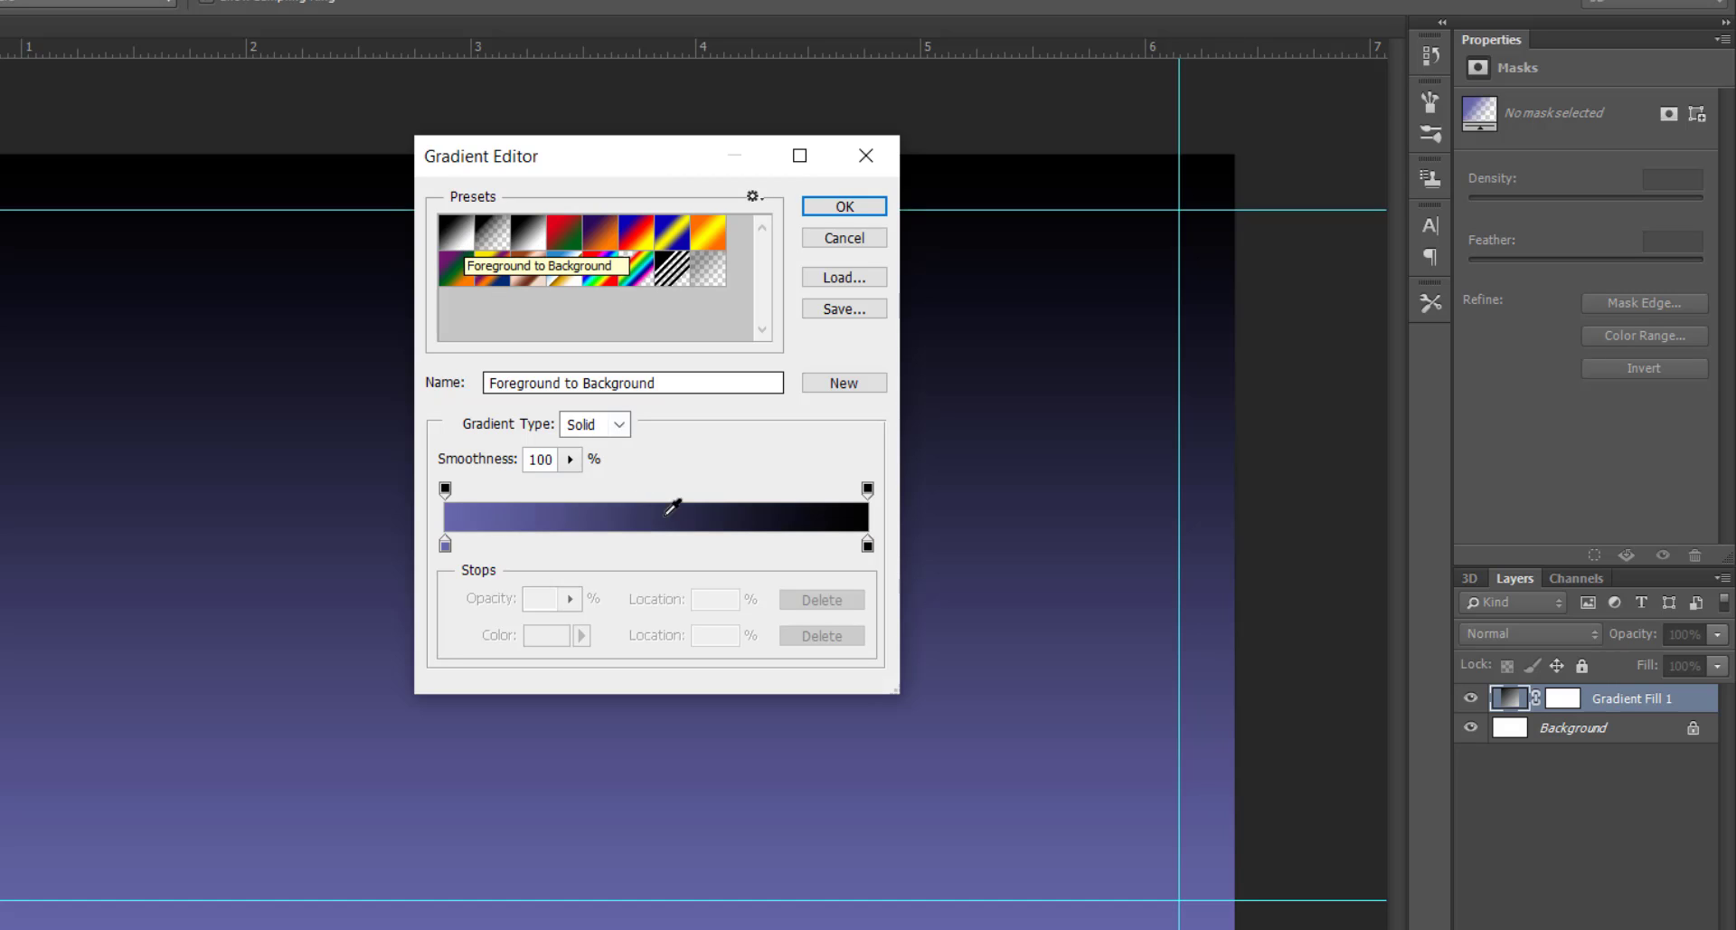
- Set the gradient's start color stop to #26169f and its end color stop to #da2e34
double_click(445, 544)
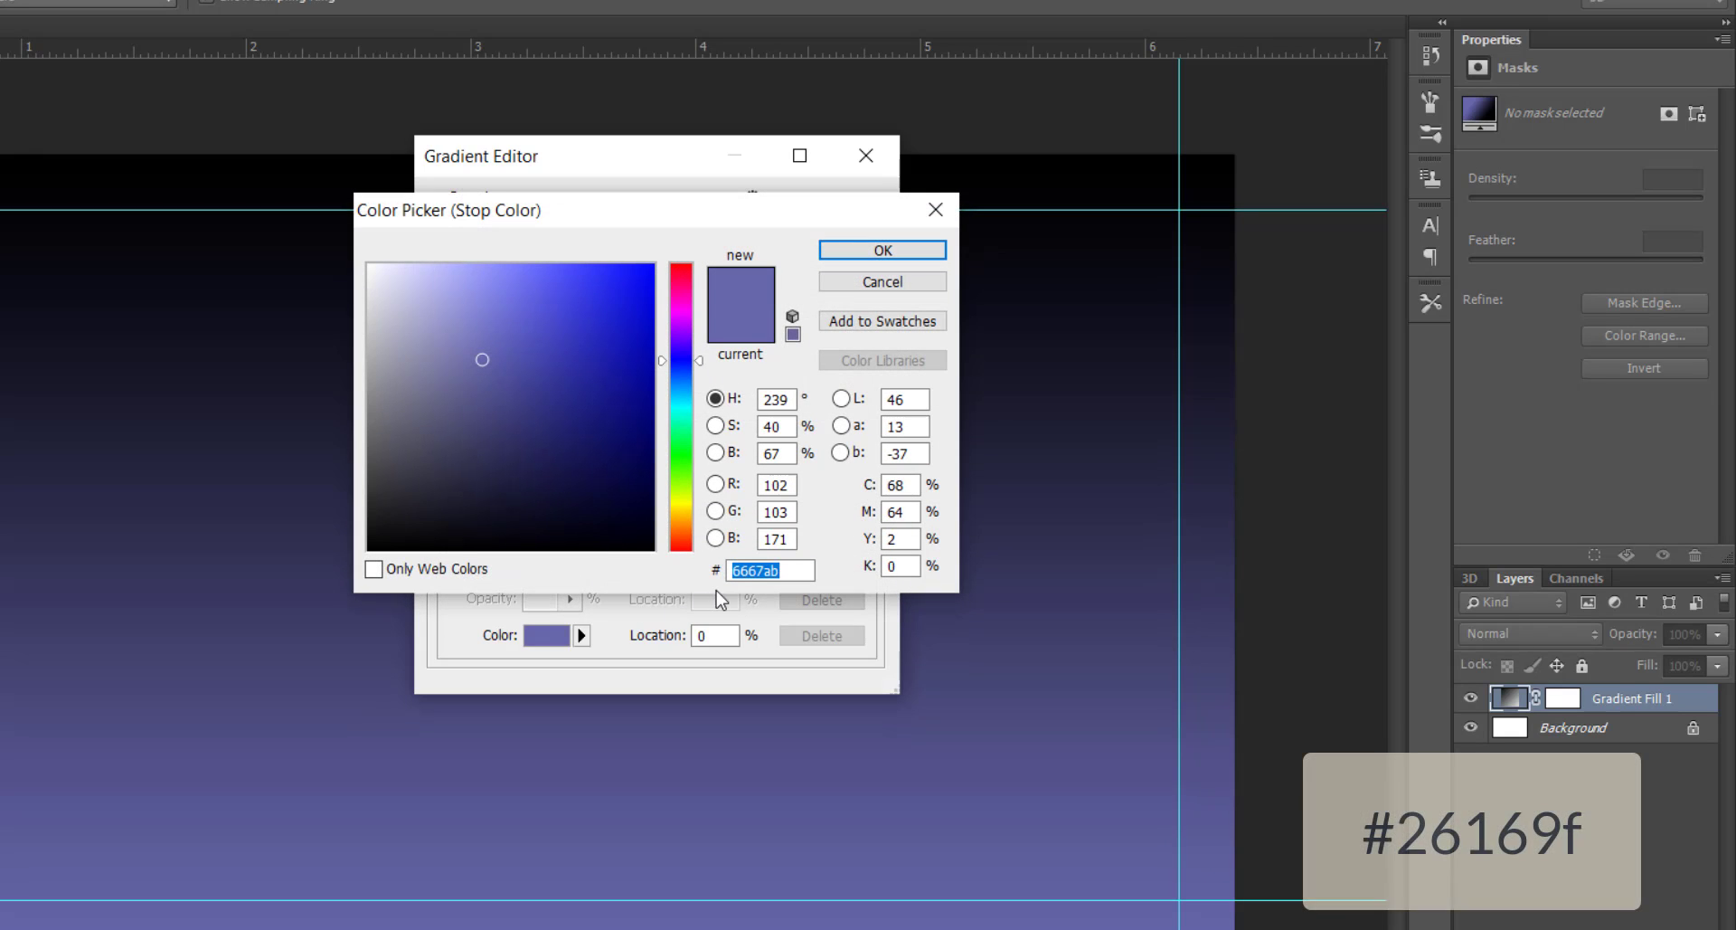
type("26169f")
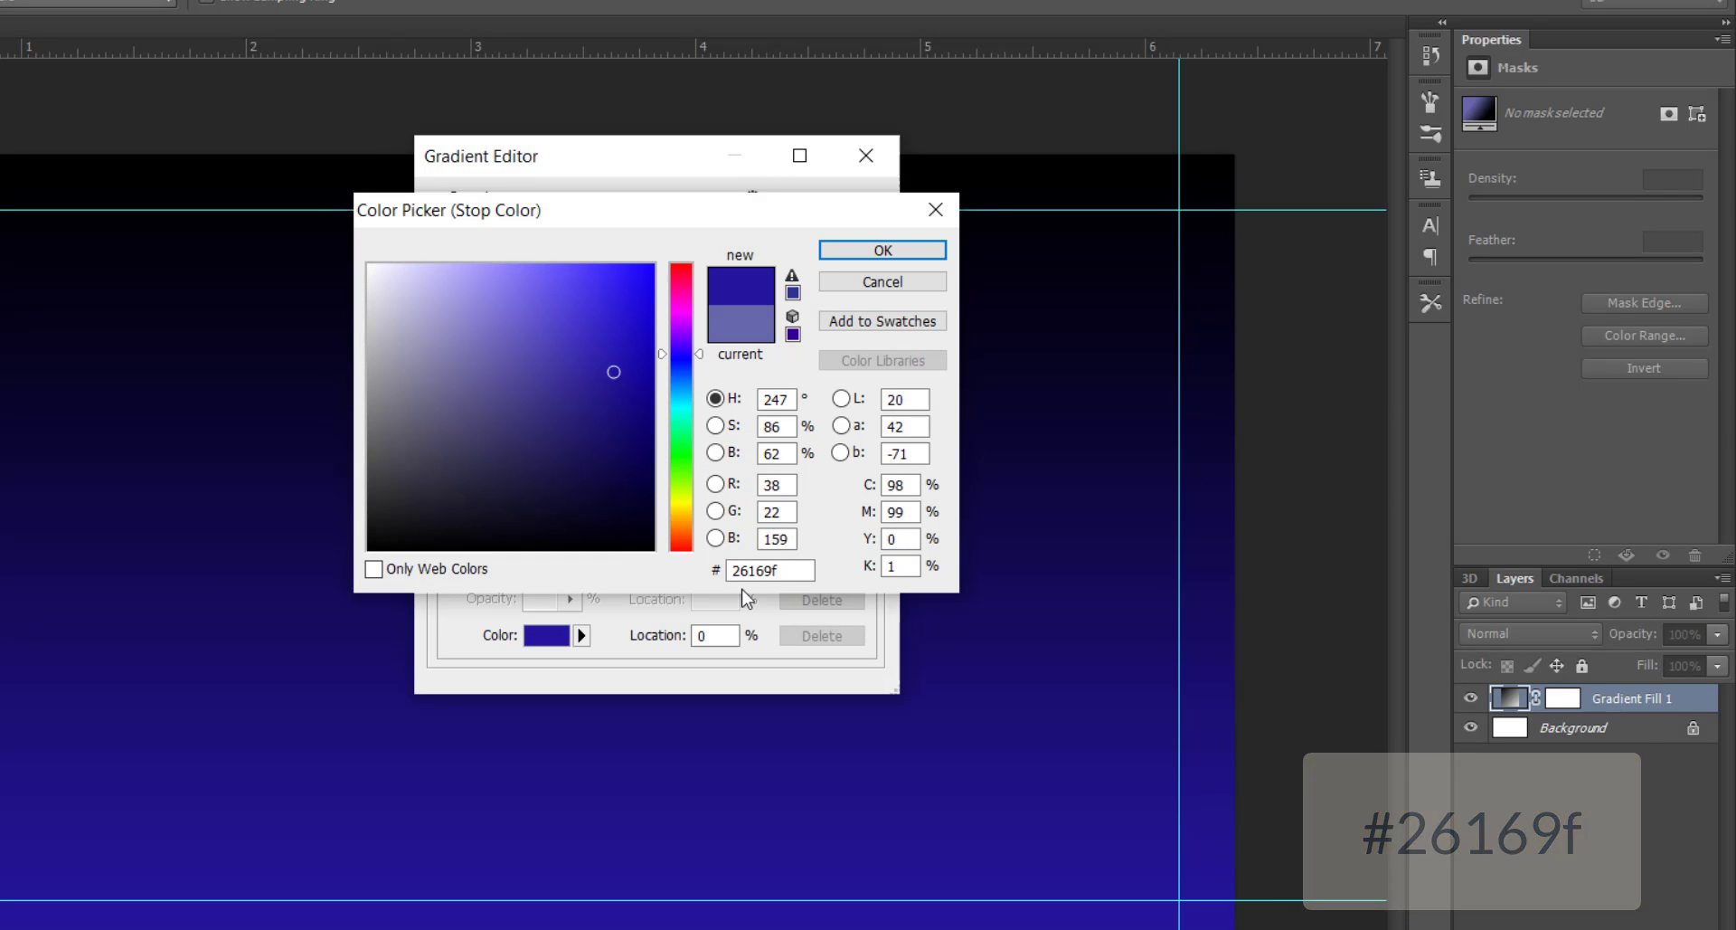
left_click(892, 255)
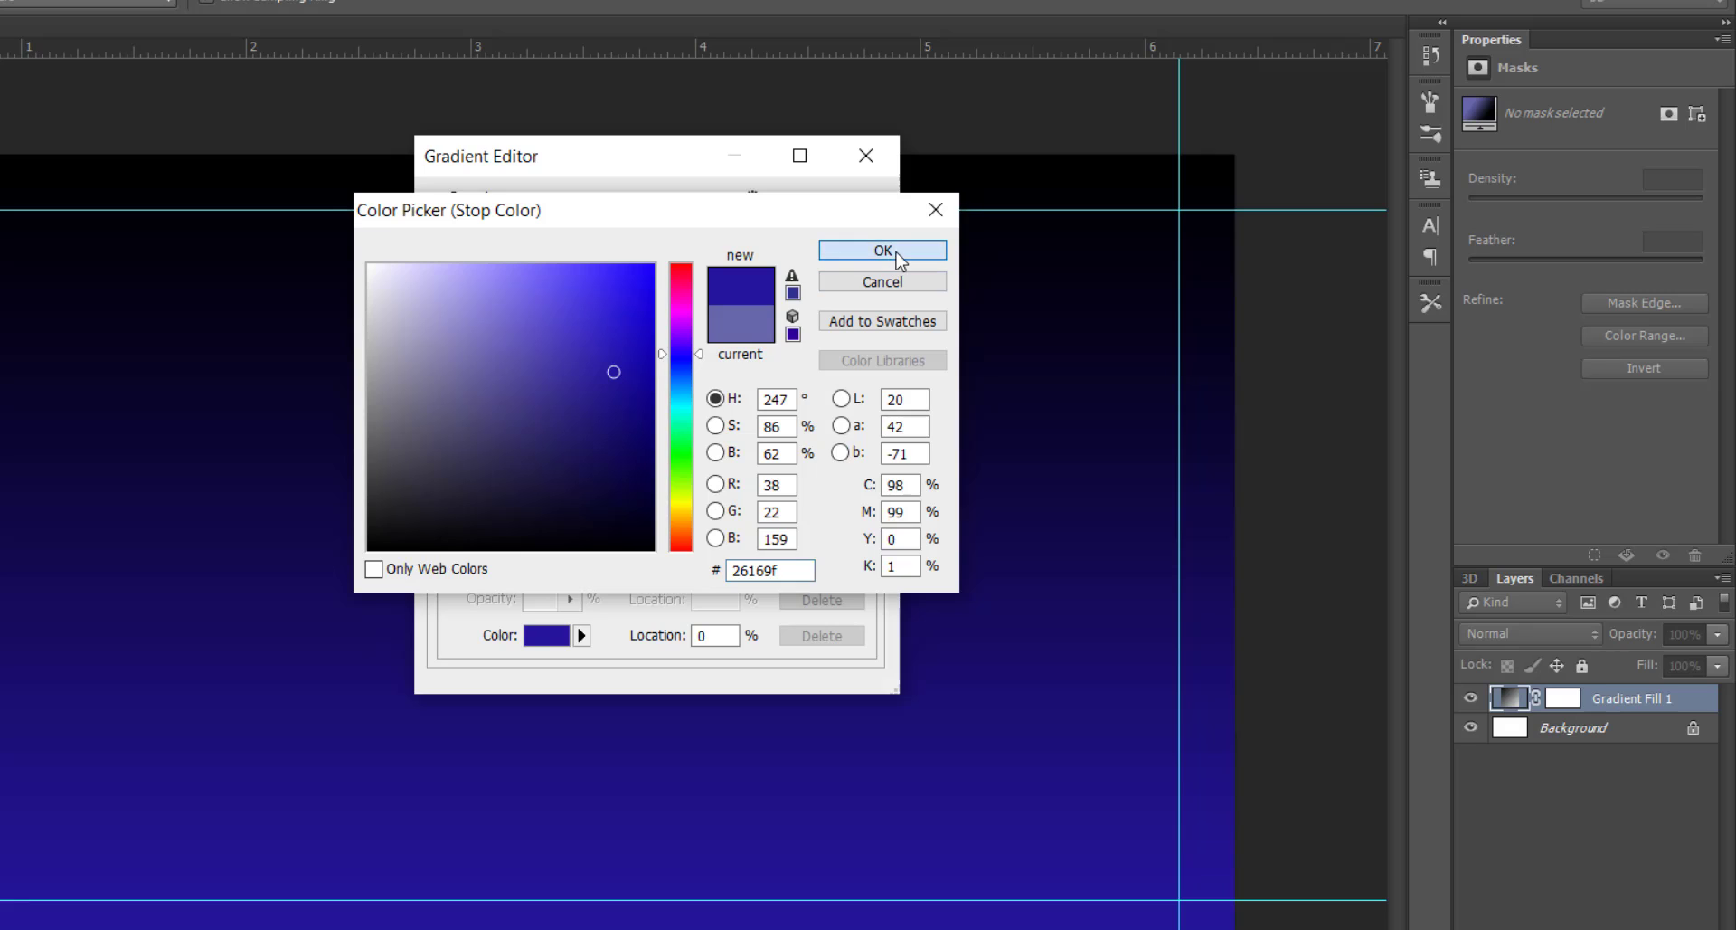
double_click(867, 546)
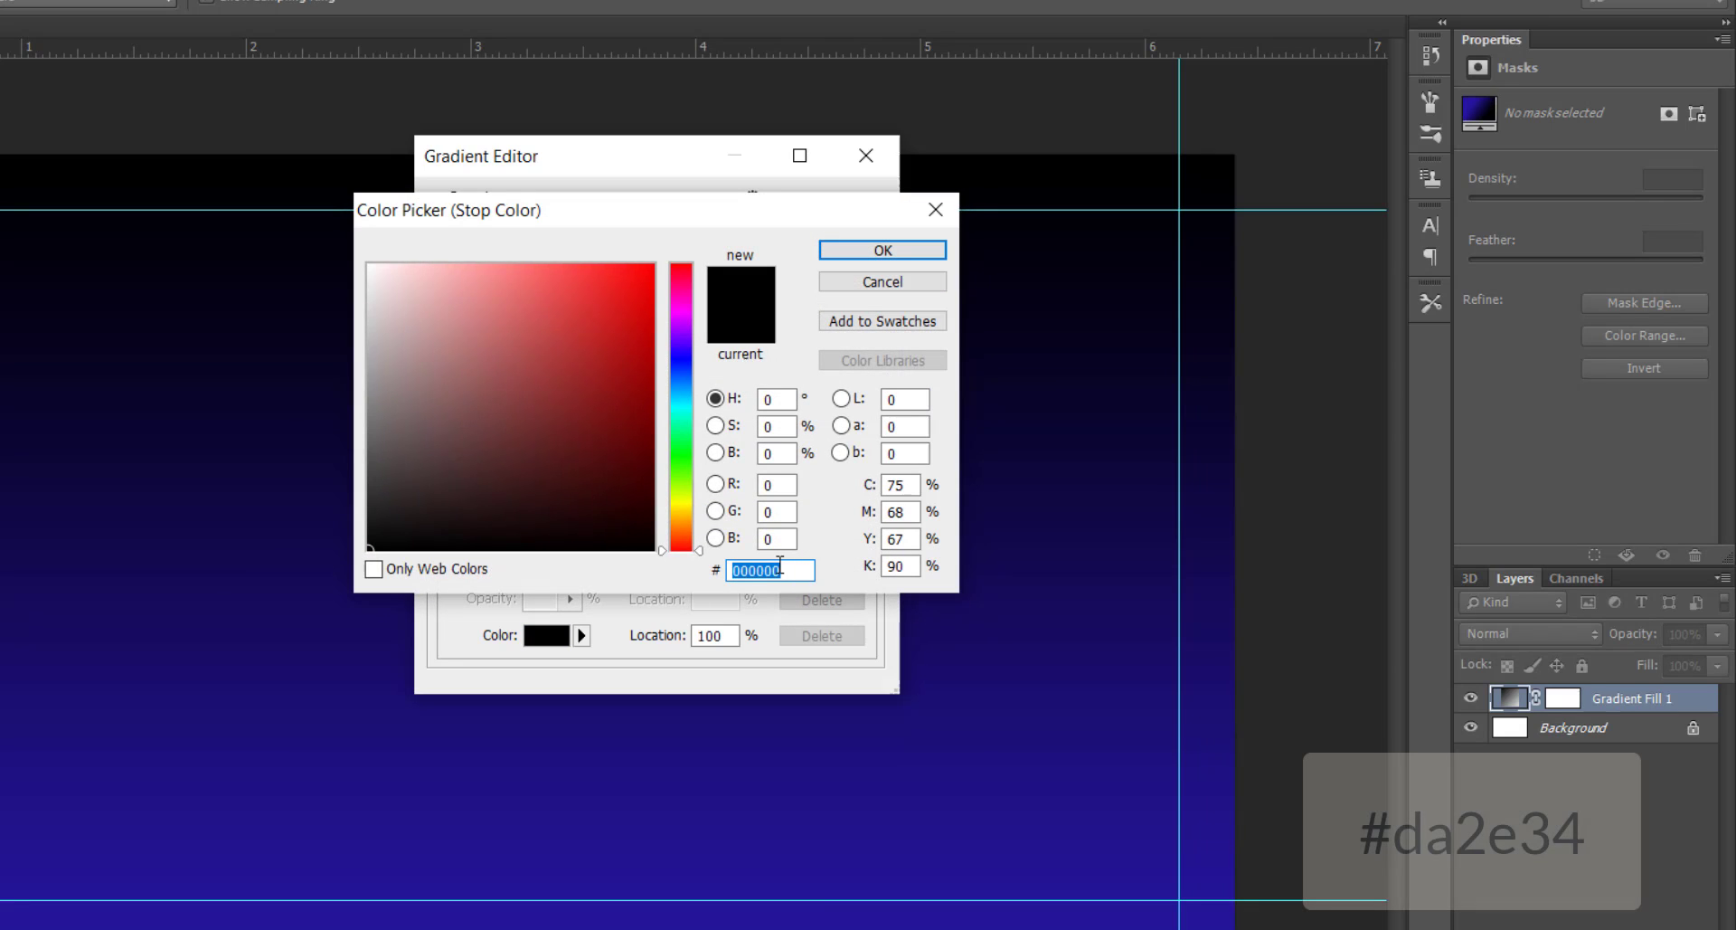
type("da2e34")
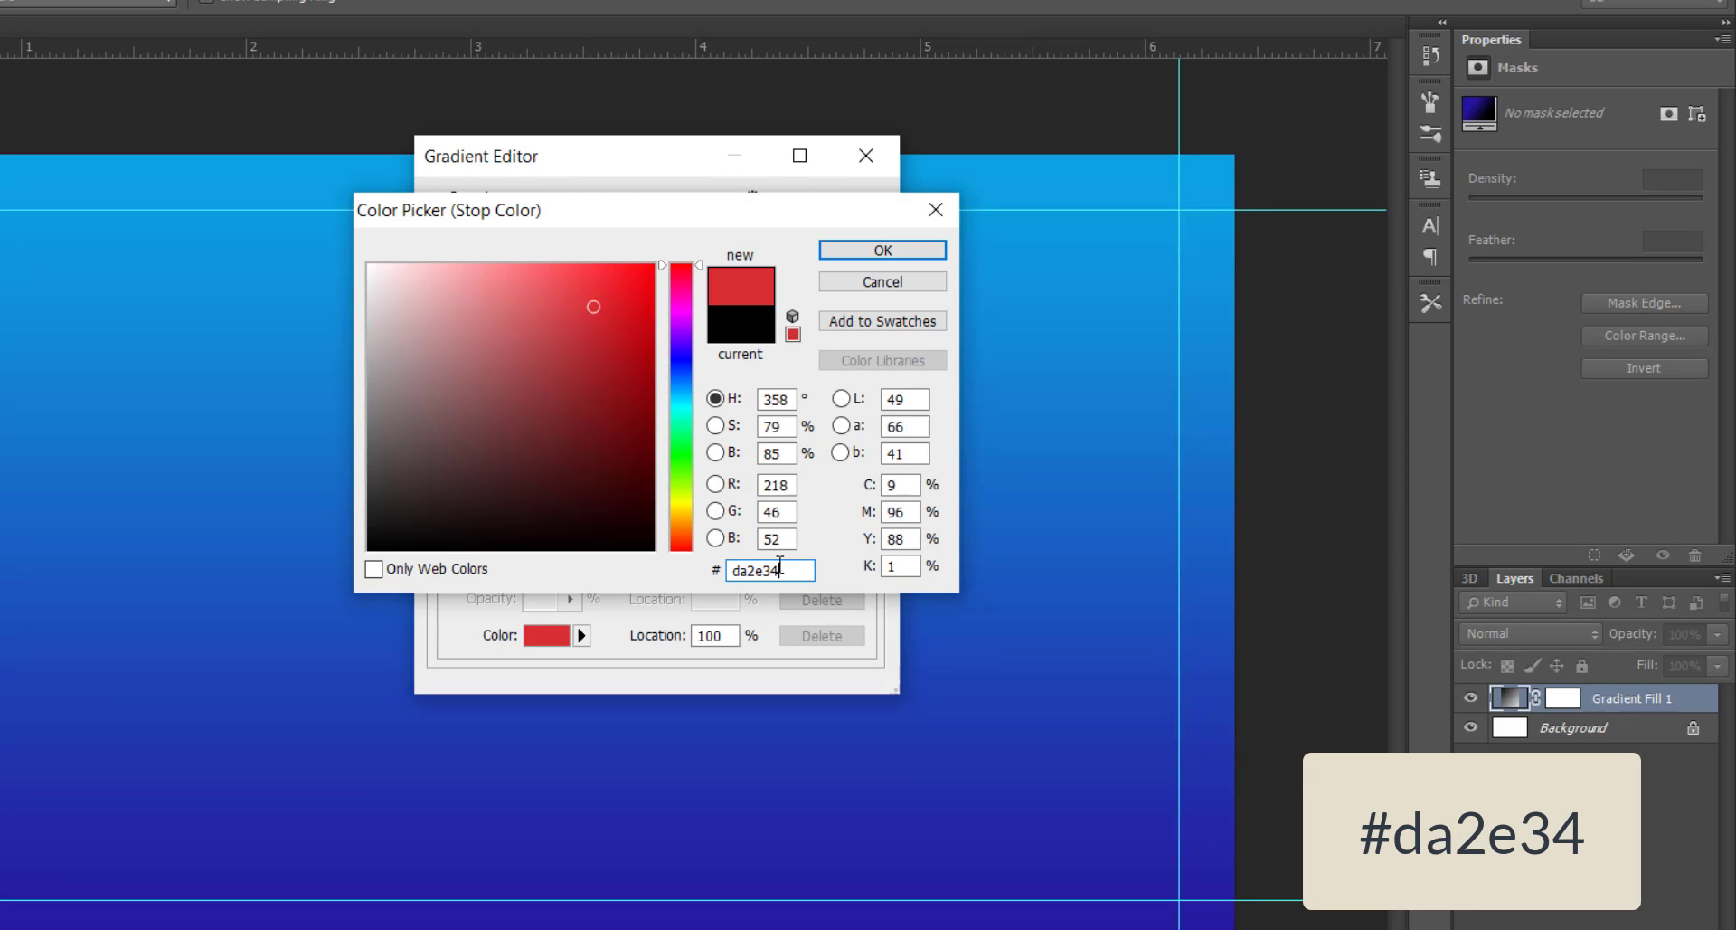
left_click(886, 250)
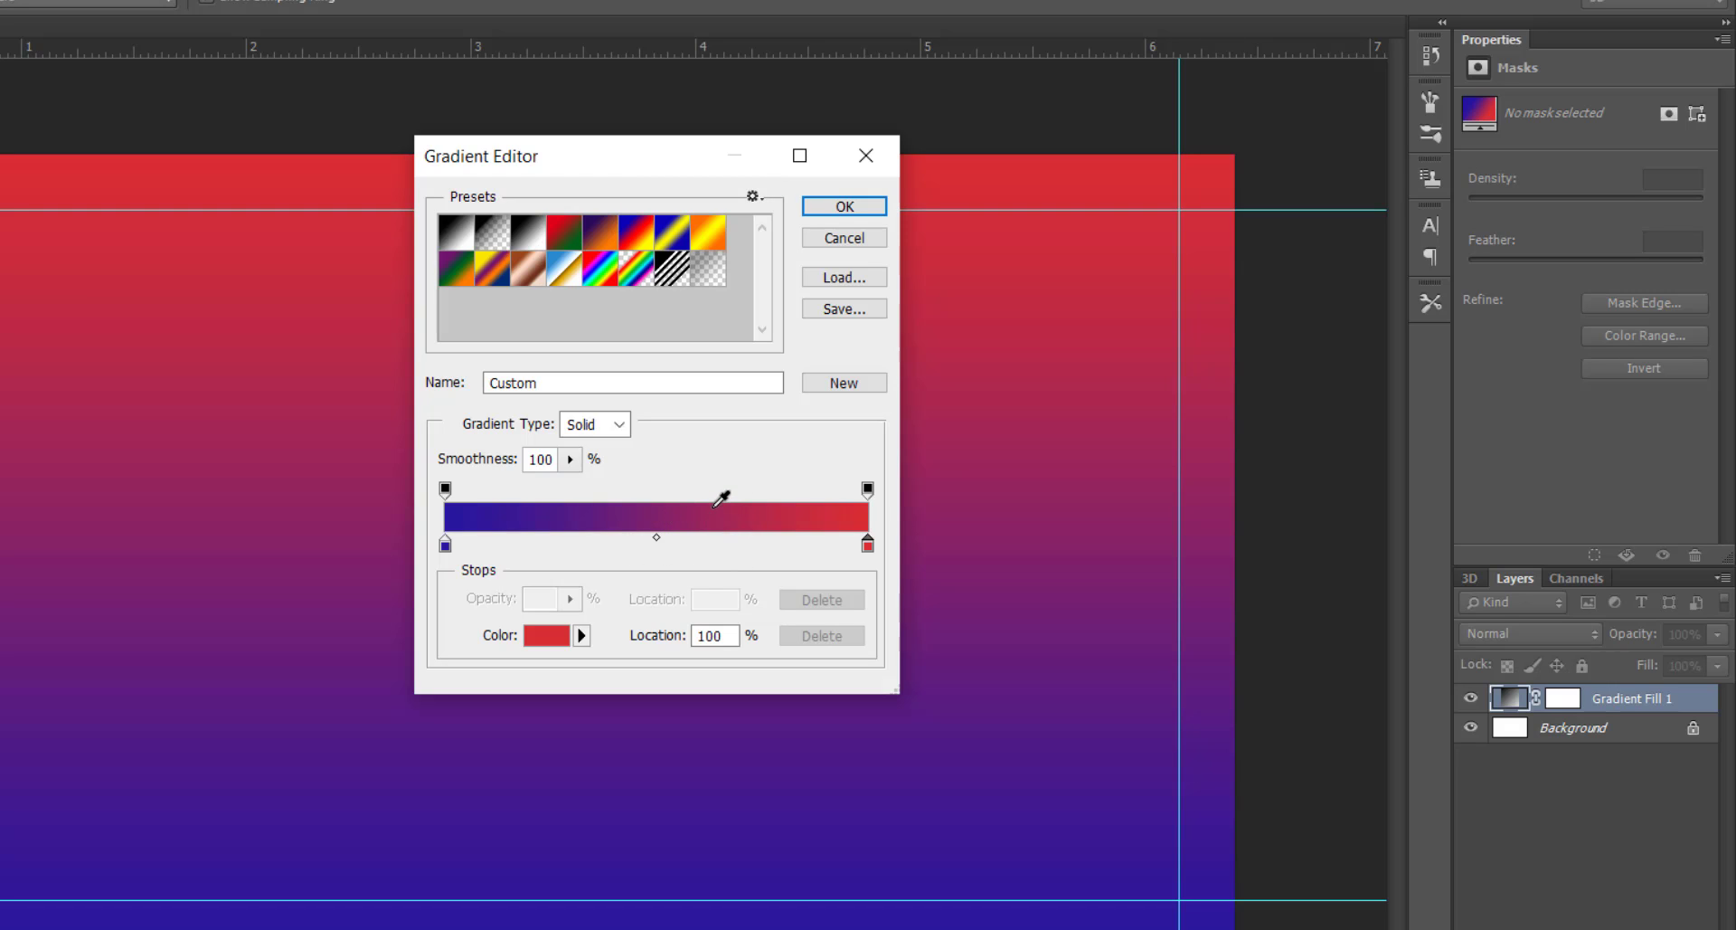
left_click(833, 206)
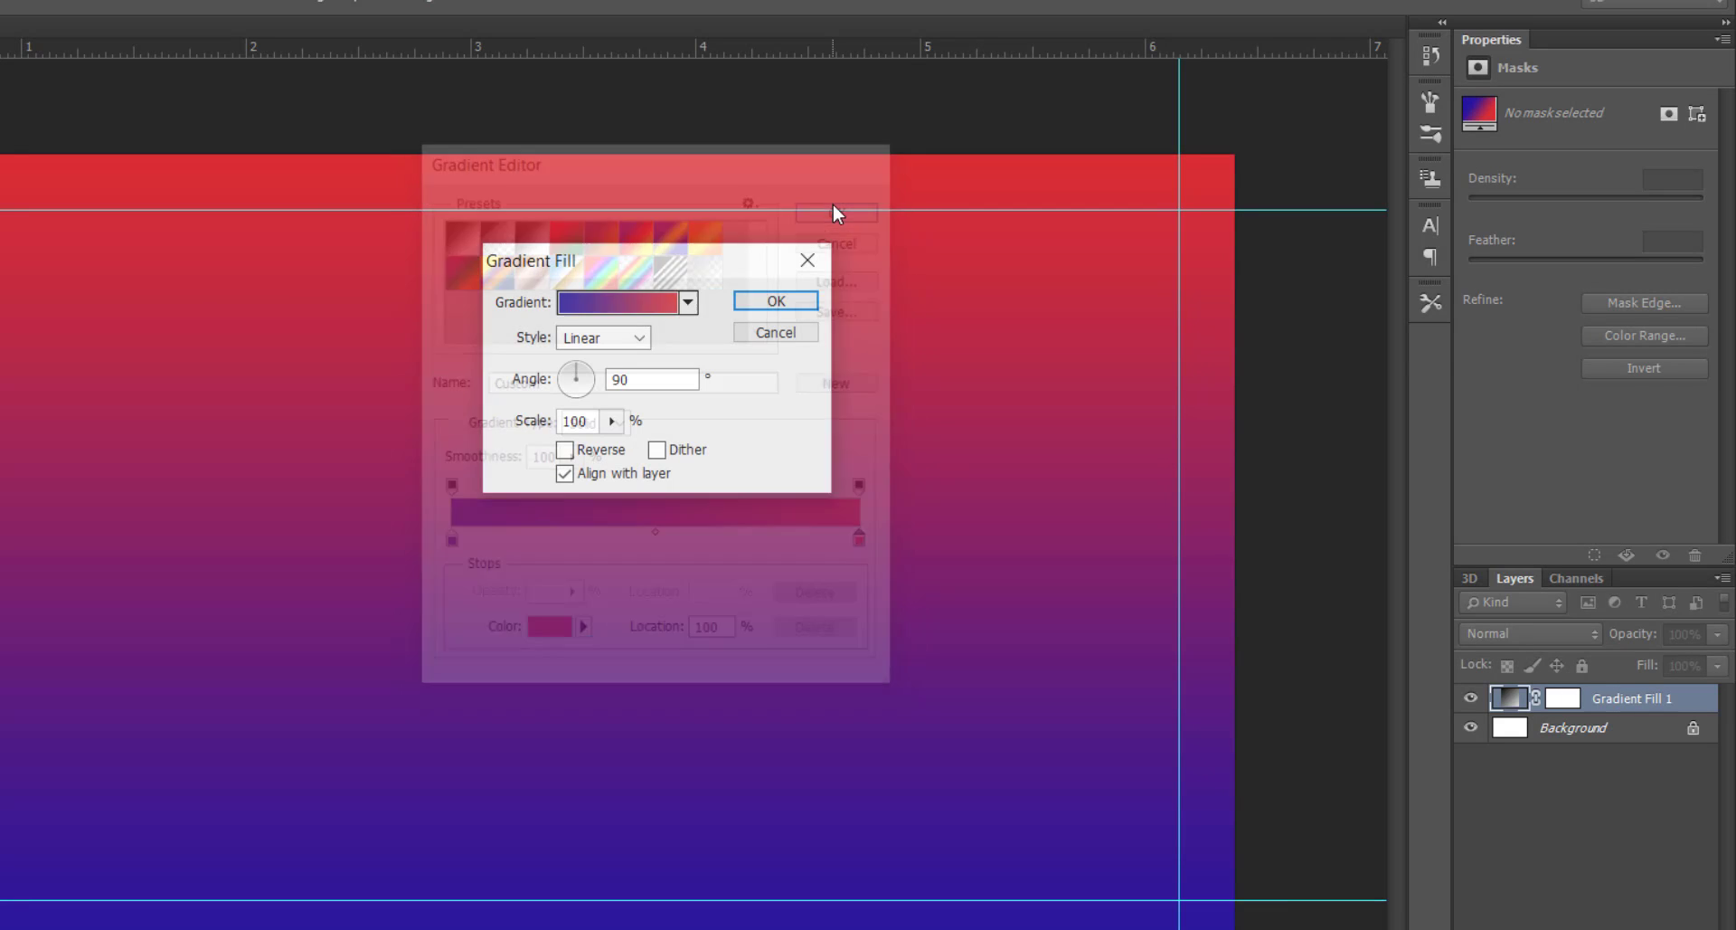
- Set the linear gradient fill's angle to 35° and apply the fill
left_click(641, 379)
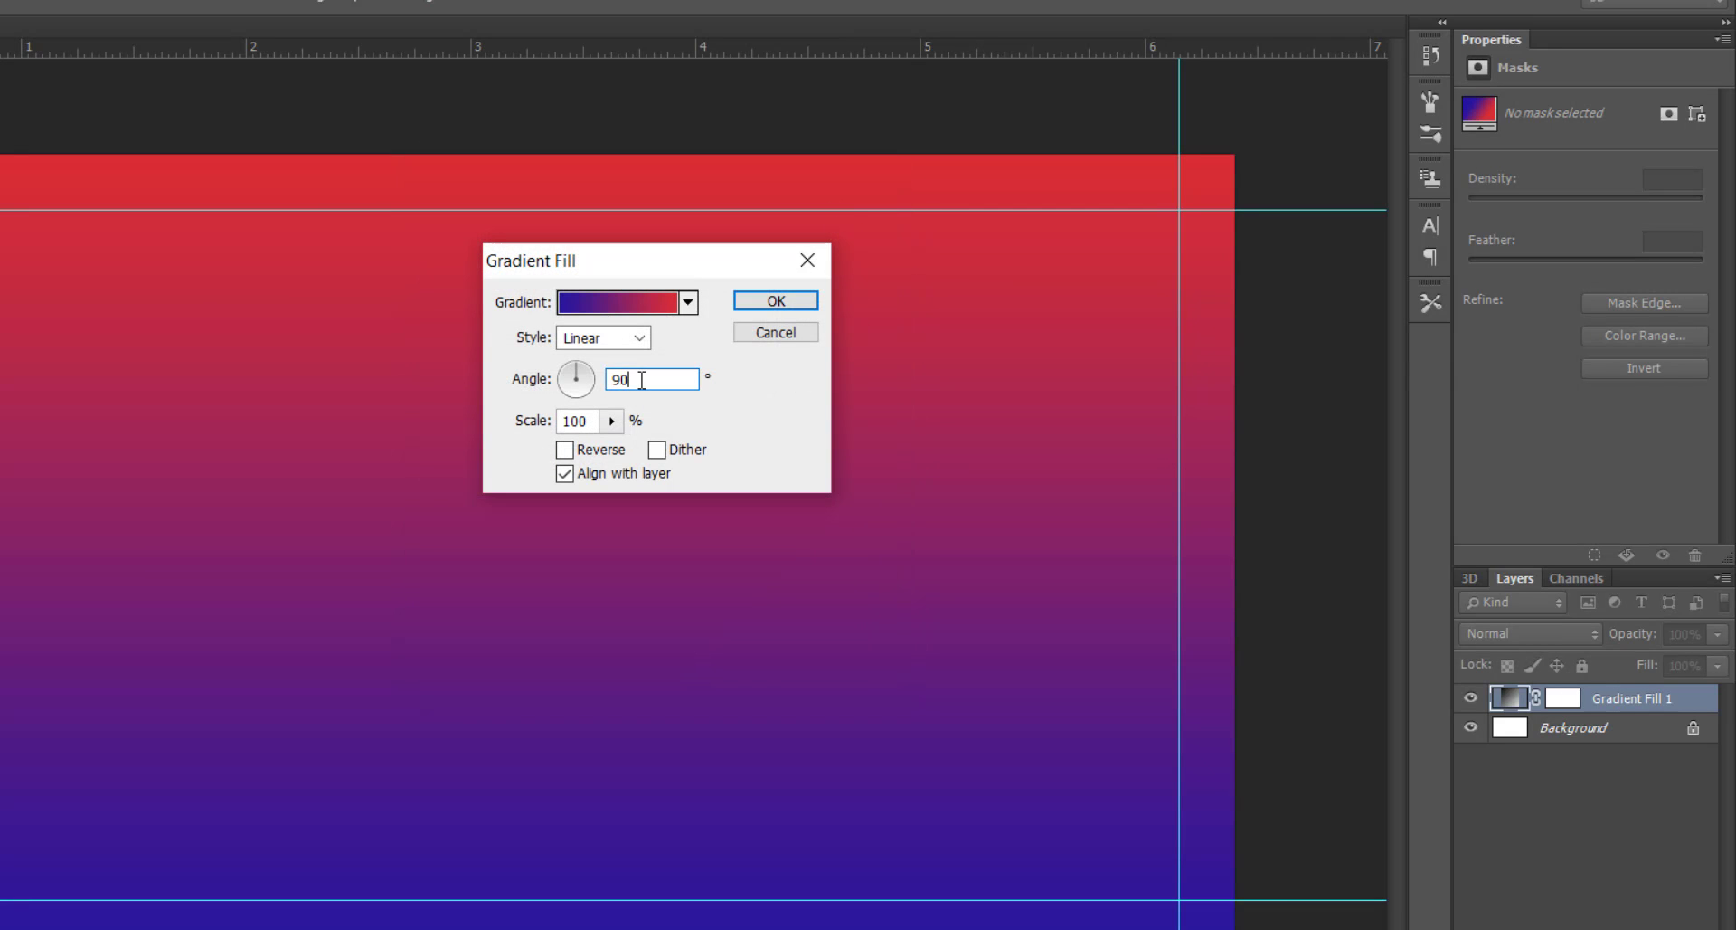
double_click(641, 380)
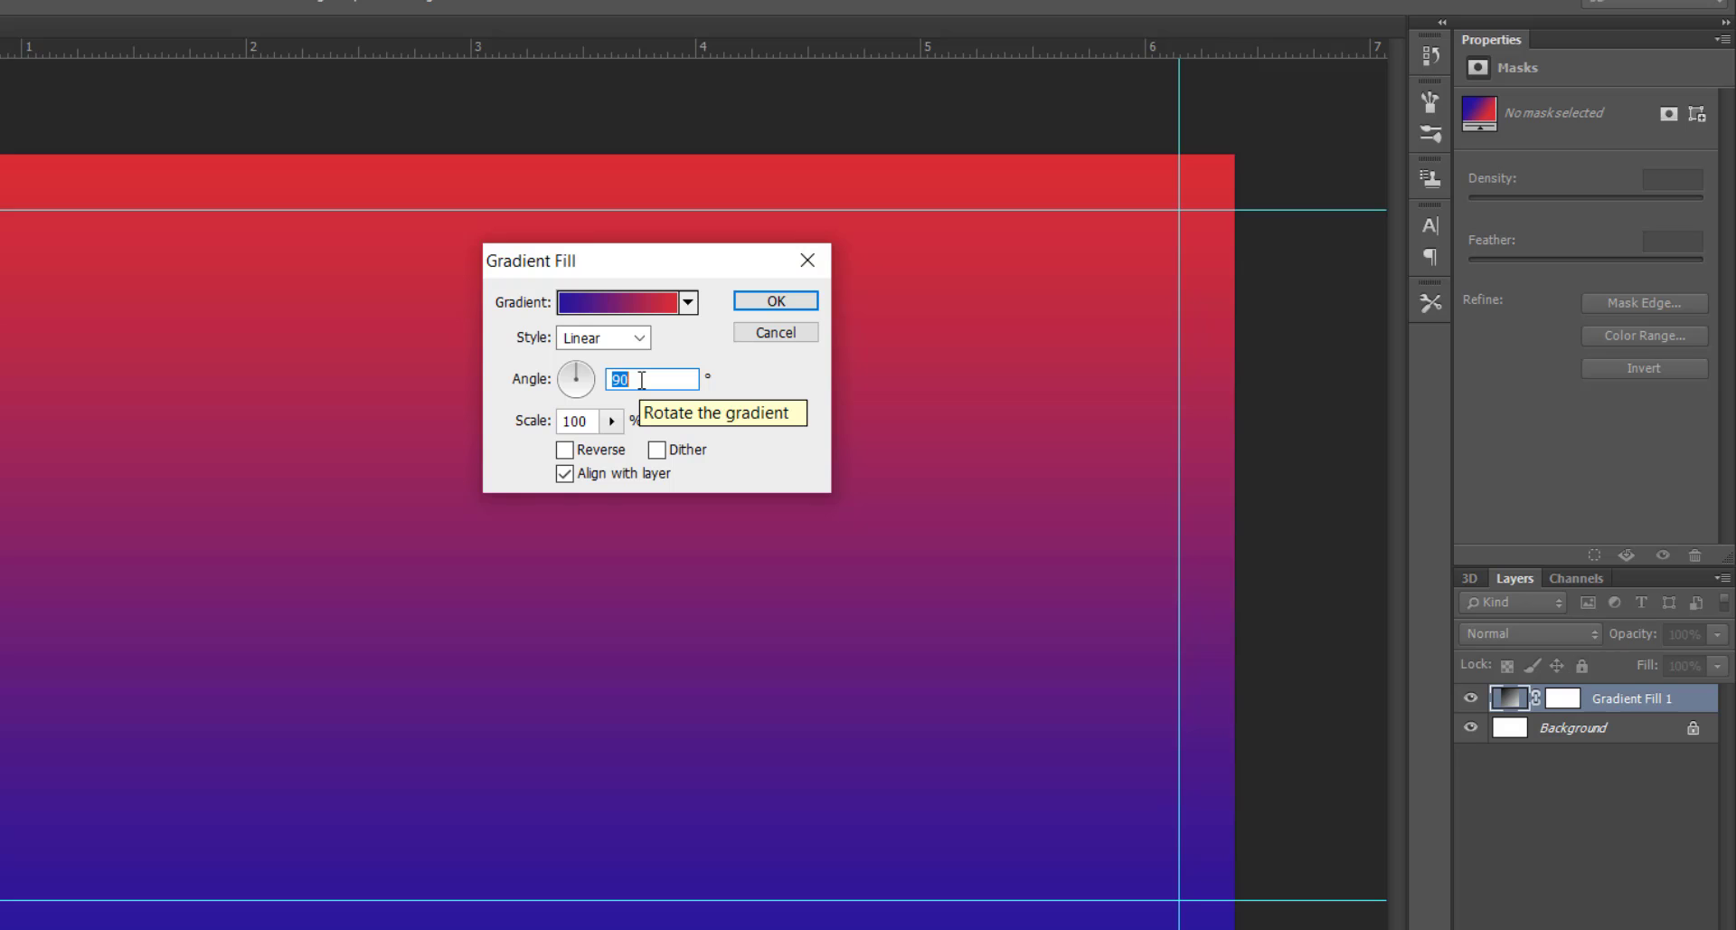
type("35")
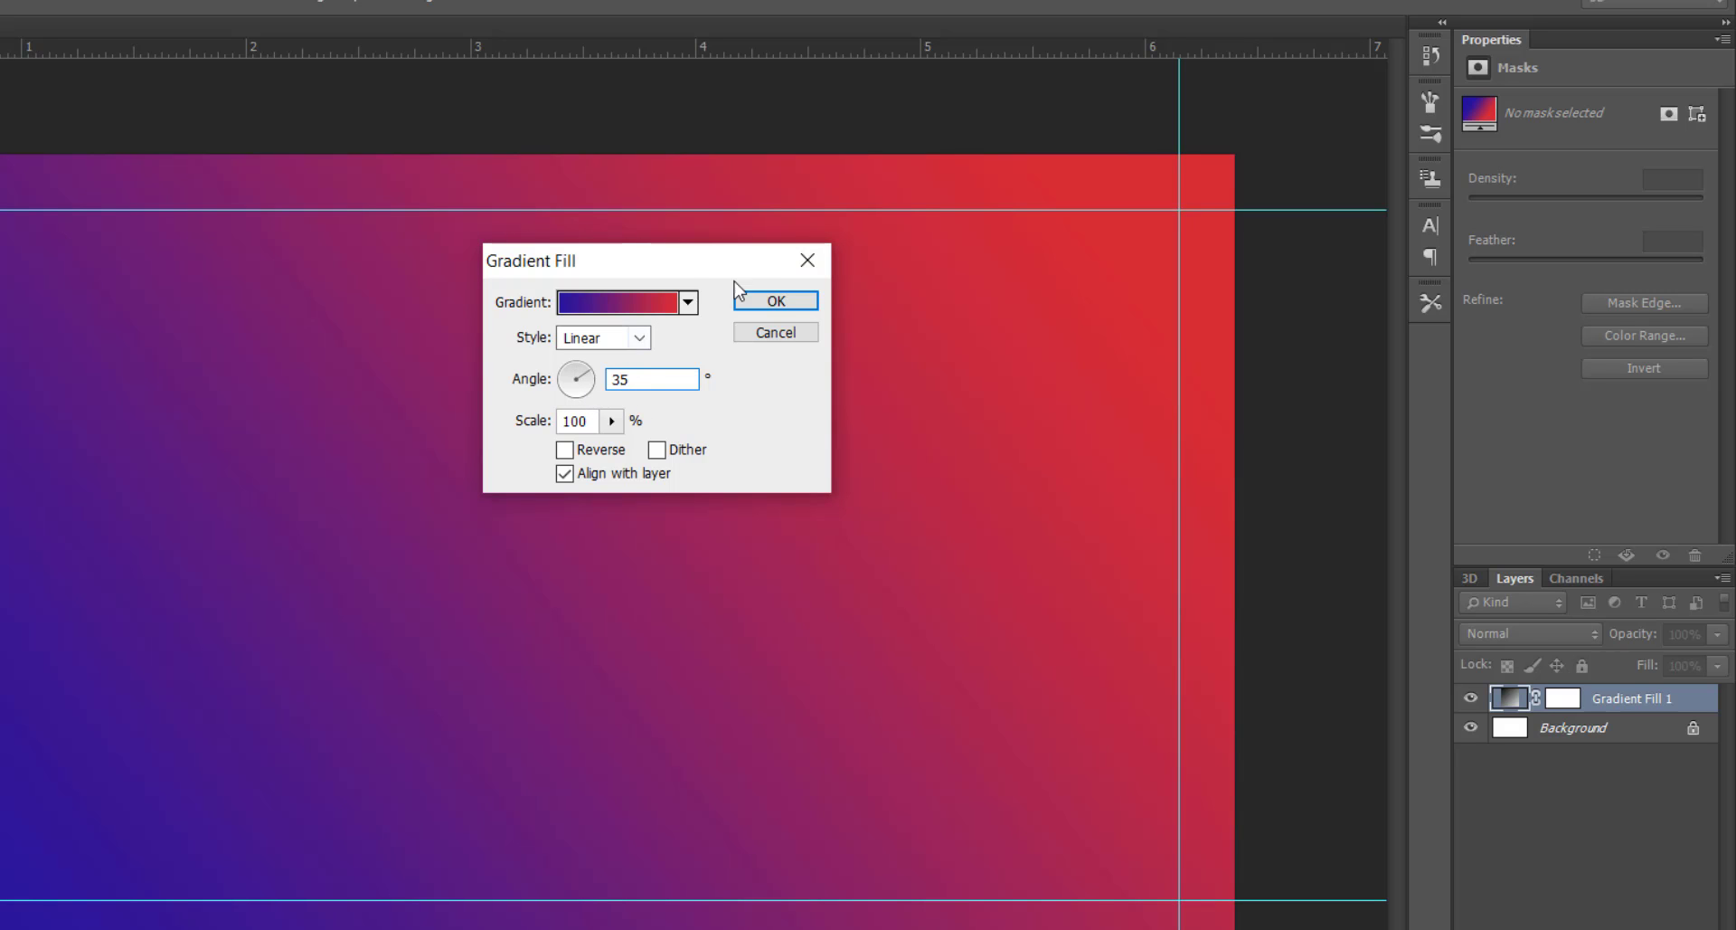
left_click(799, 303)
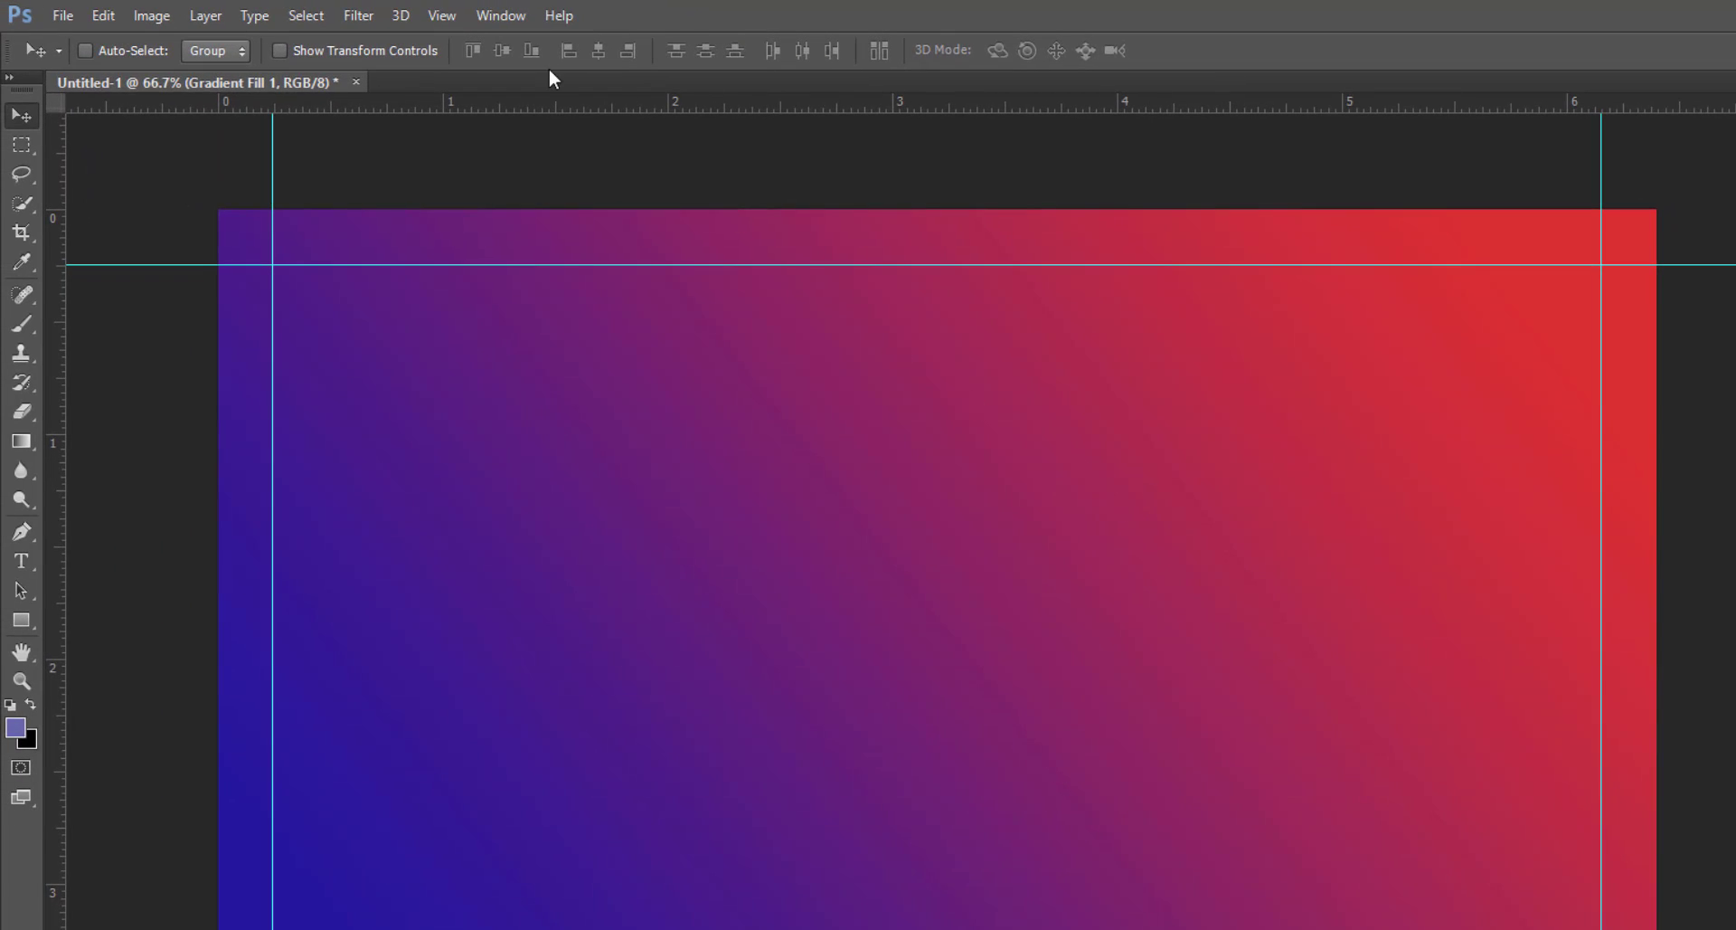
- Rasterize the gradient fill and apply the Tiles filter with 10 tiles, 10% maximum offset and empty areas filled with the background color
left_click(358, 17)
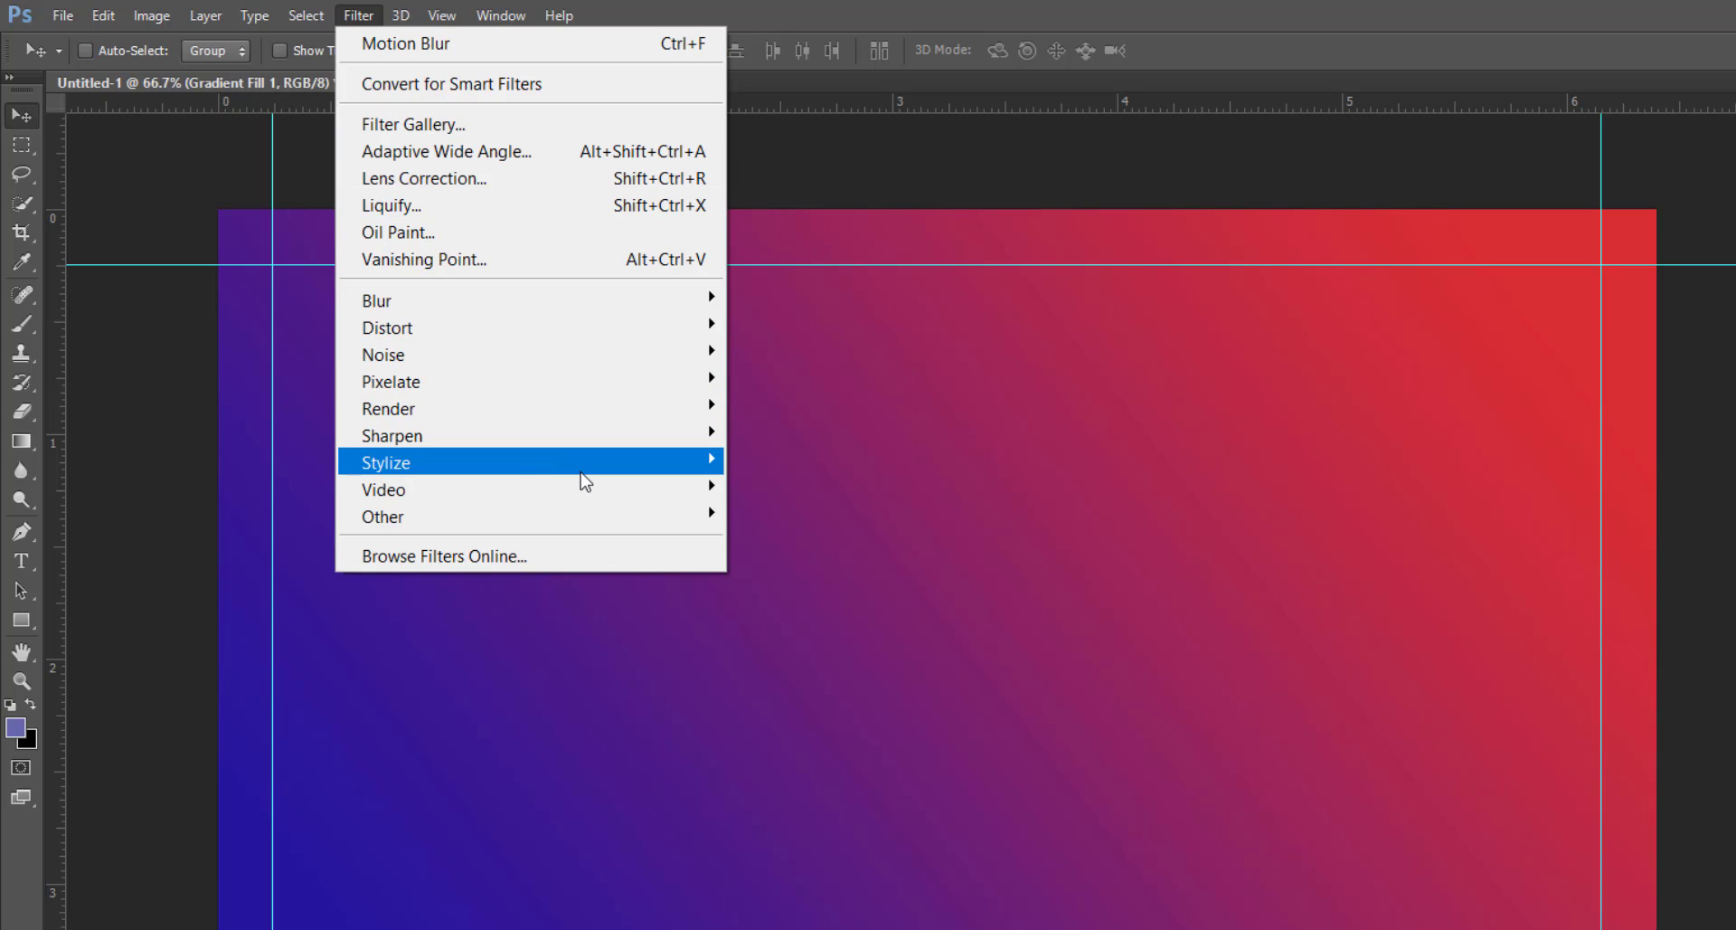
mouse_move(608, 479)
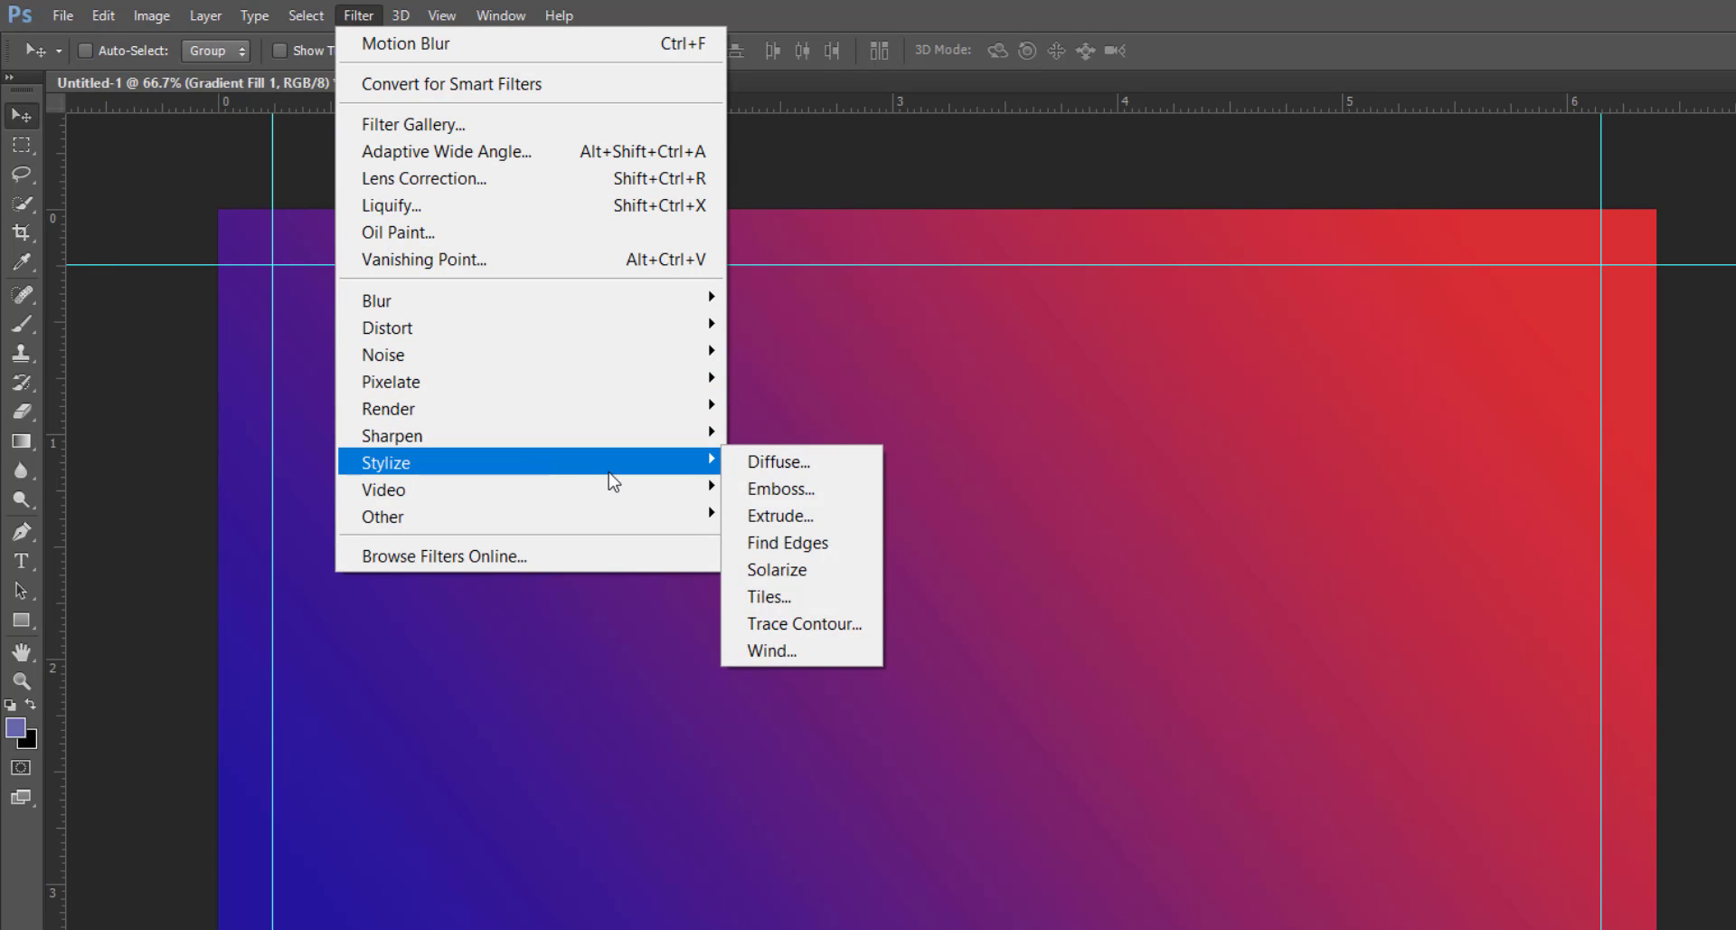
left_click(788, 599)
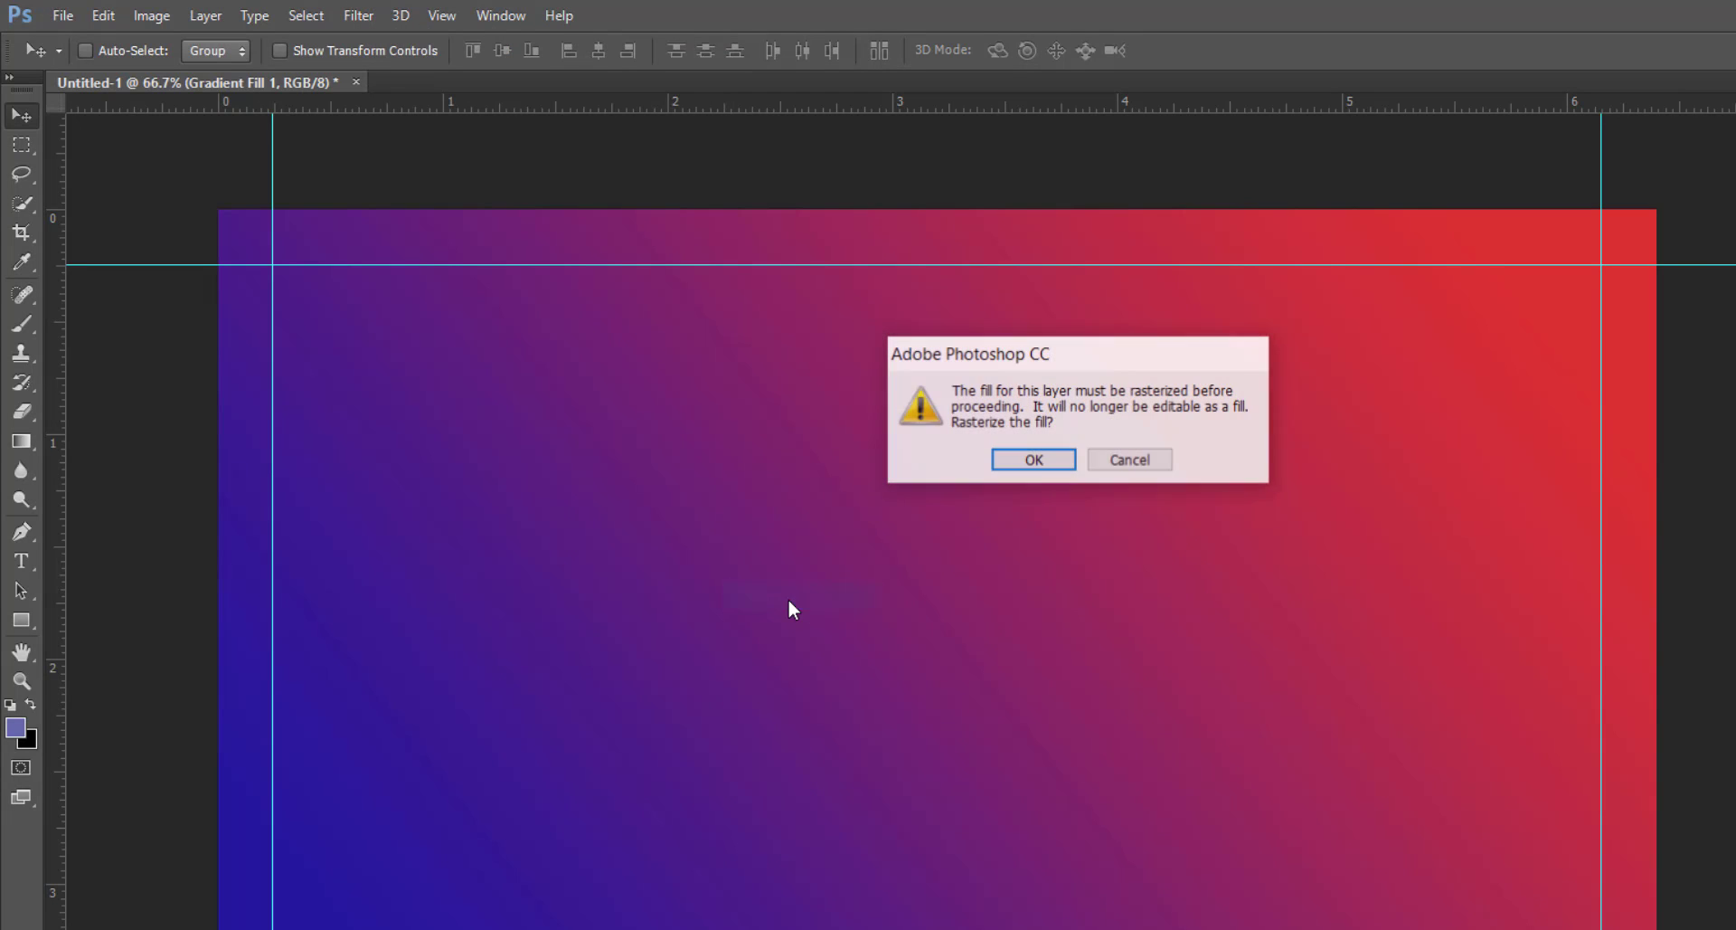
left_click(1033, 466)
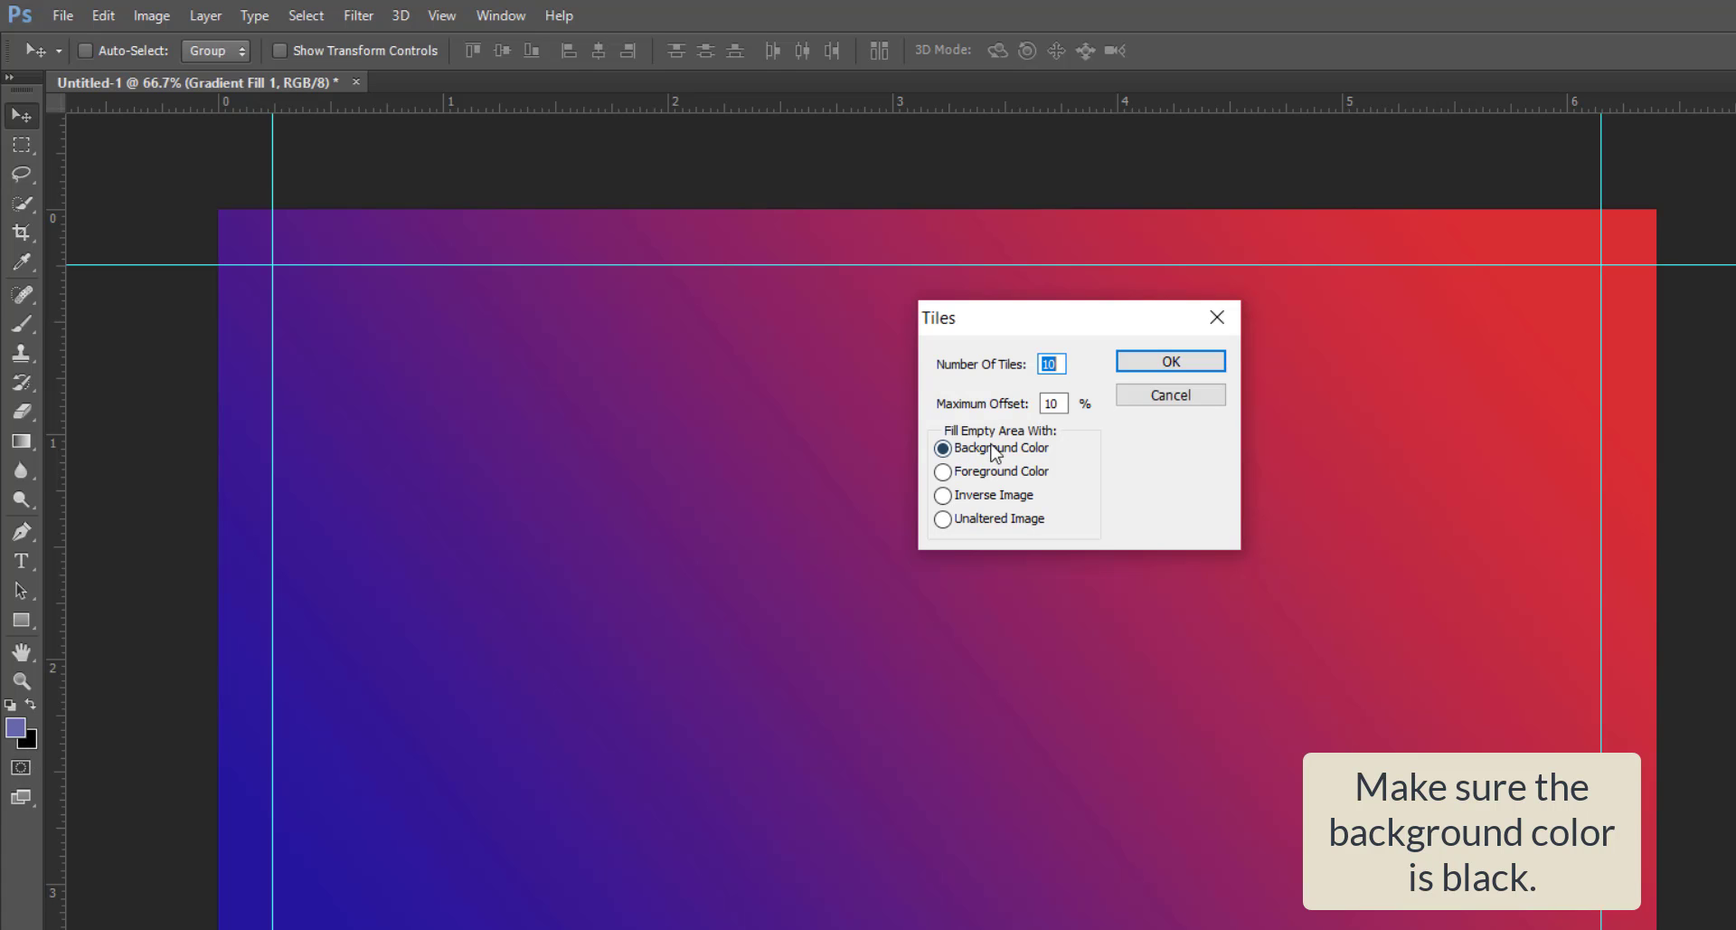
left_click(1158, 361)
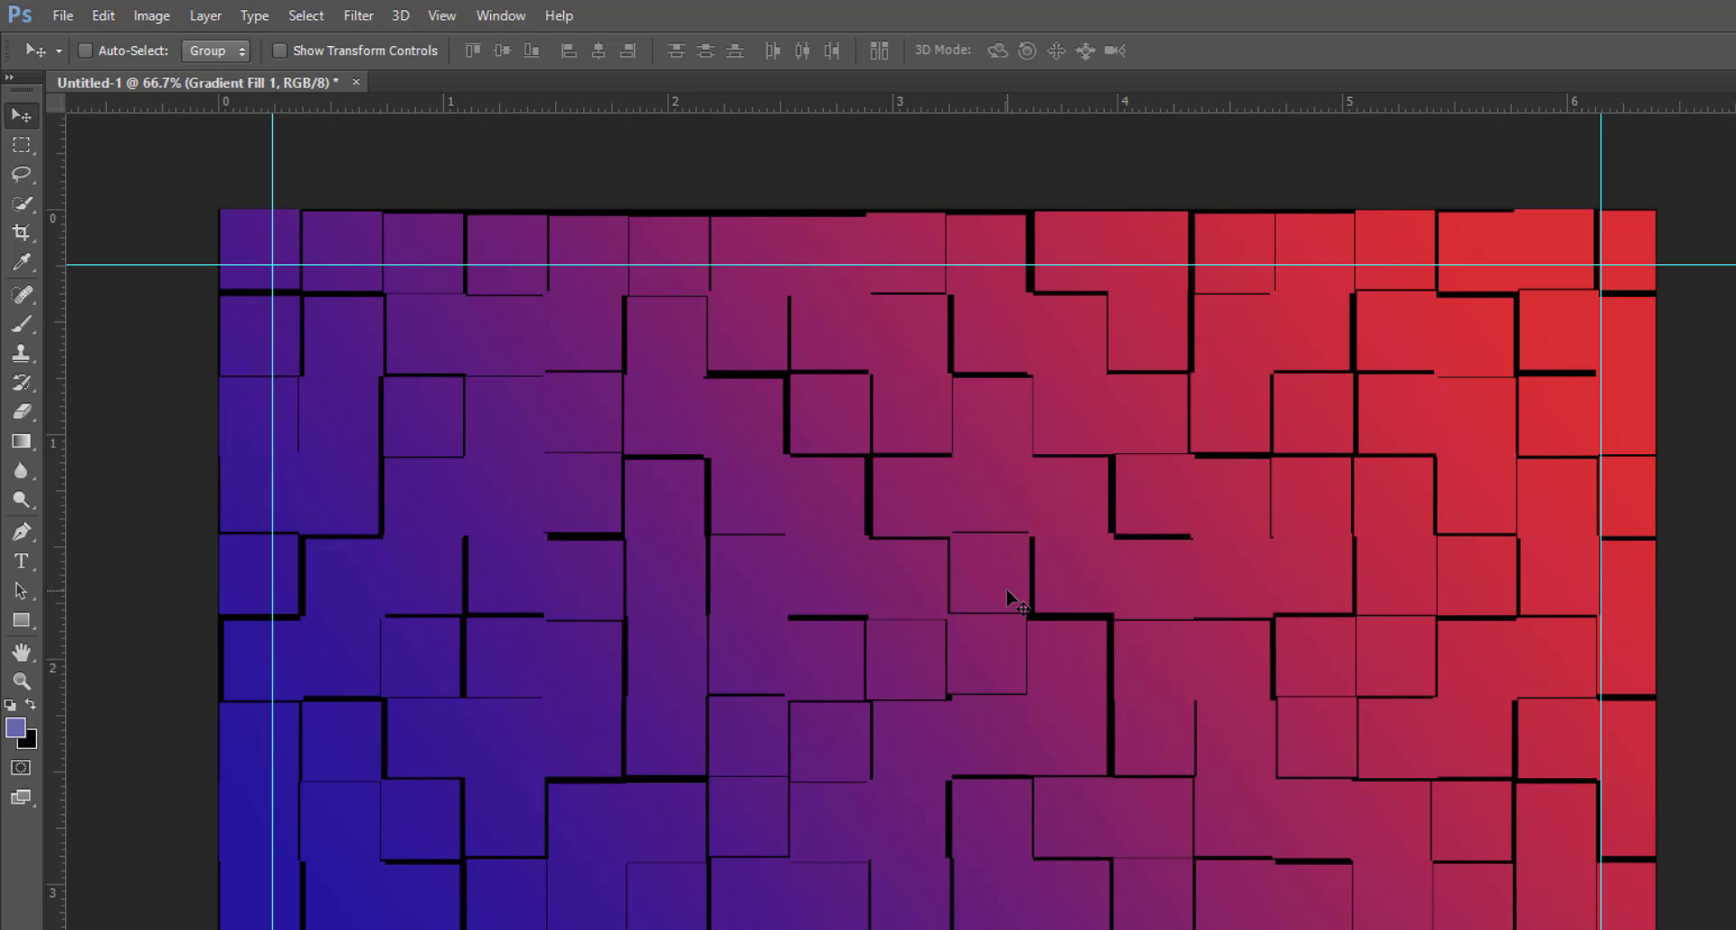
- Apply a Motion Blur to the tiled gradient with an angle of 50° and a distance of 222 pixels
left_click(358, 16)
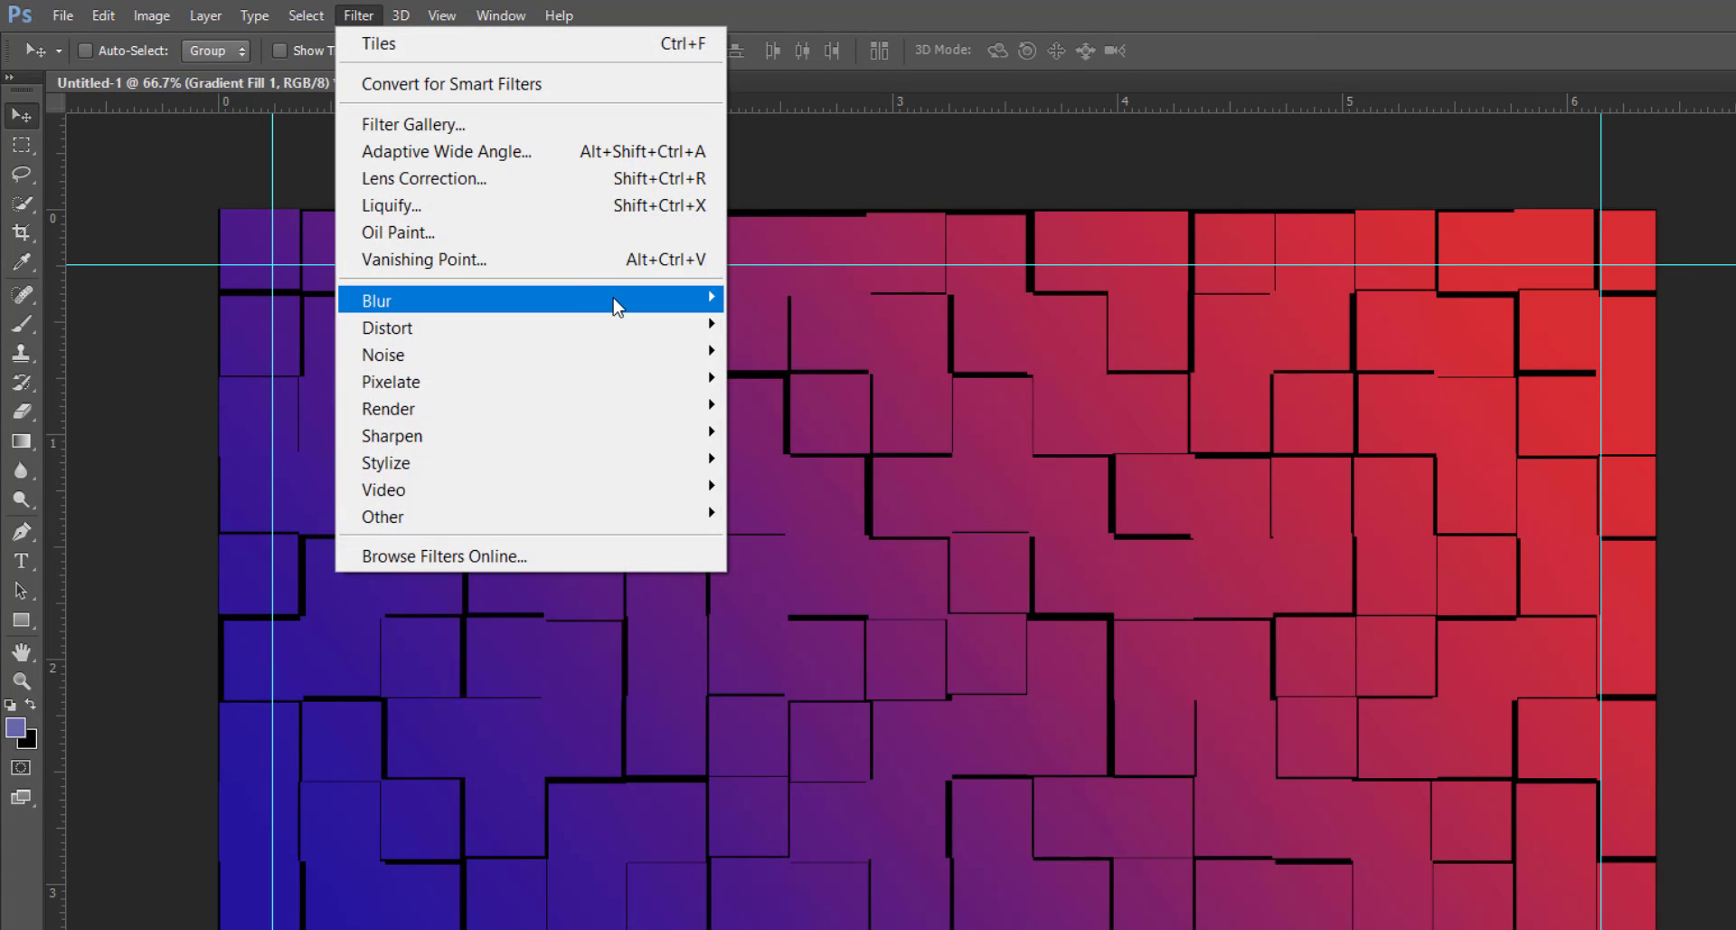
mouse_move(616, 306)
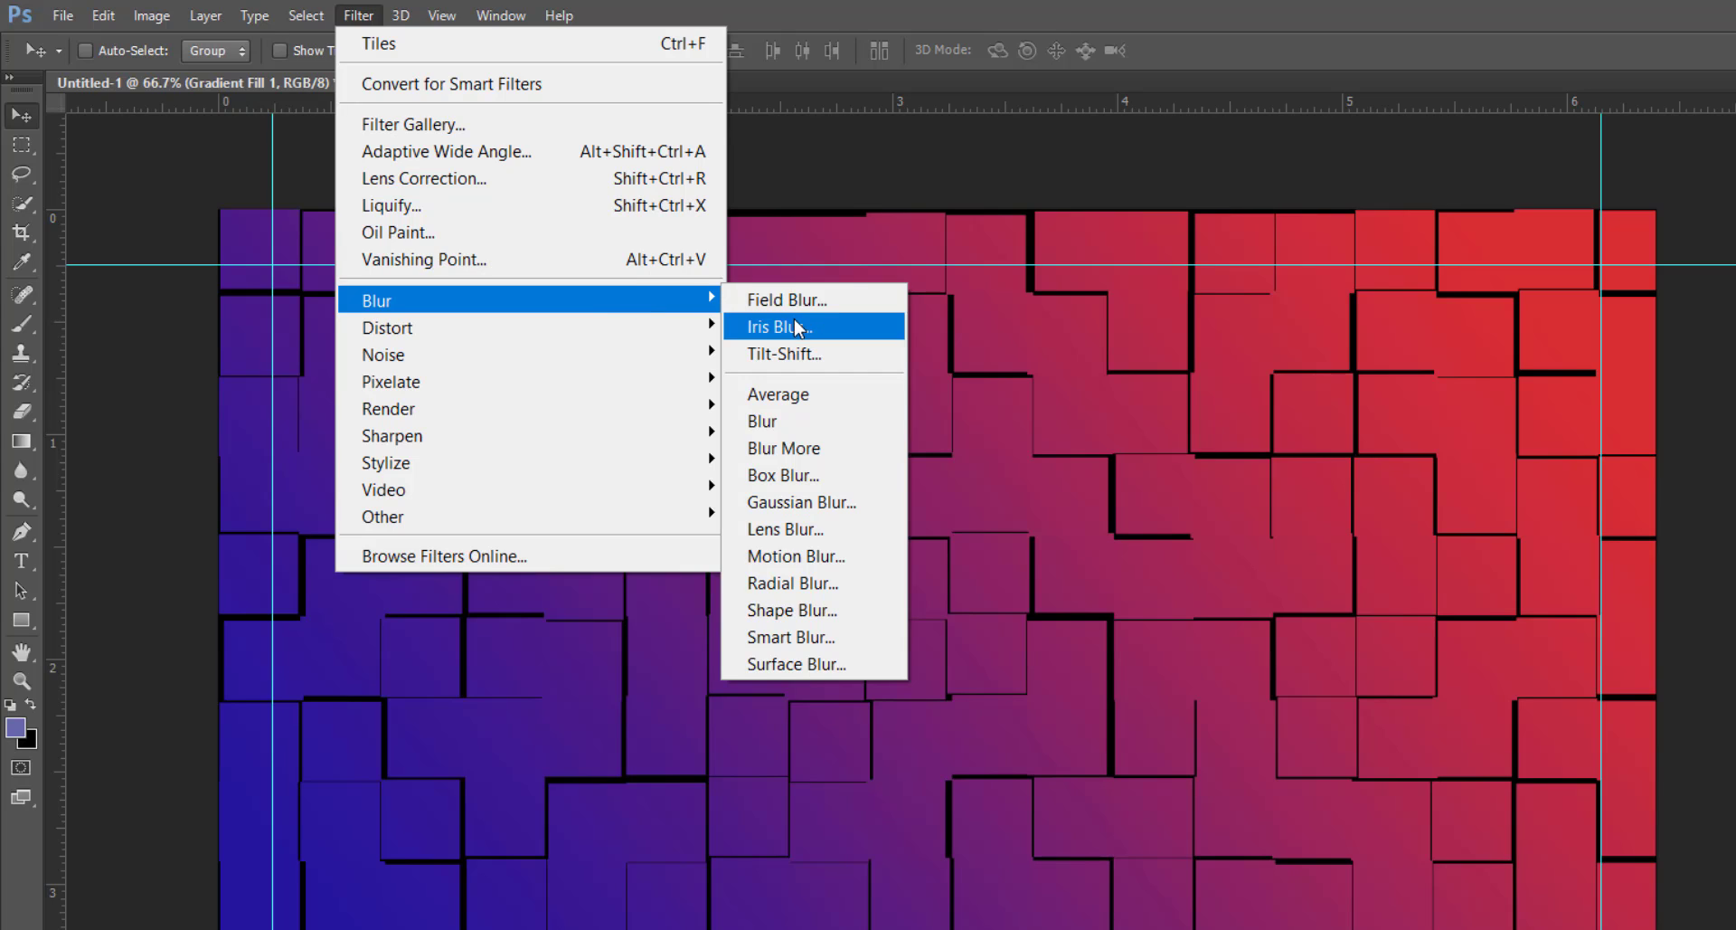
left_click(829, 555)
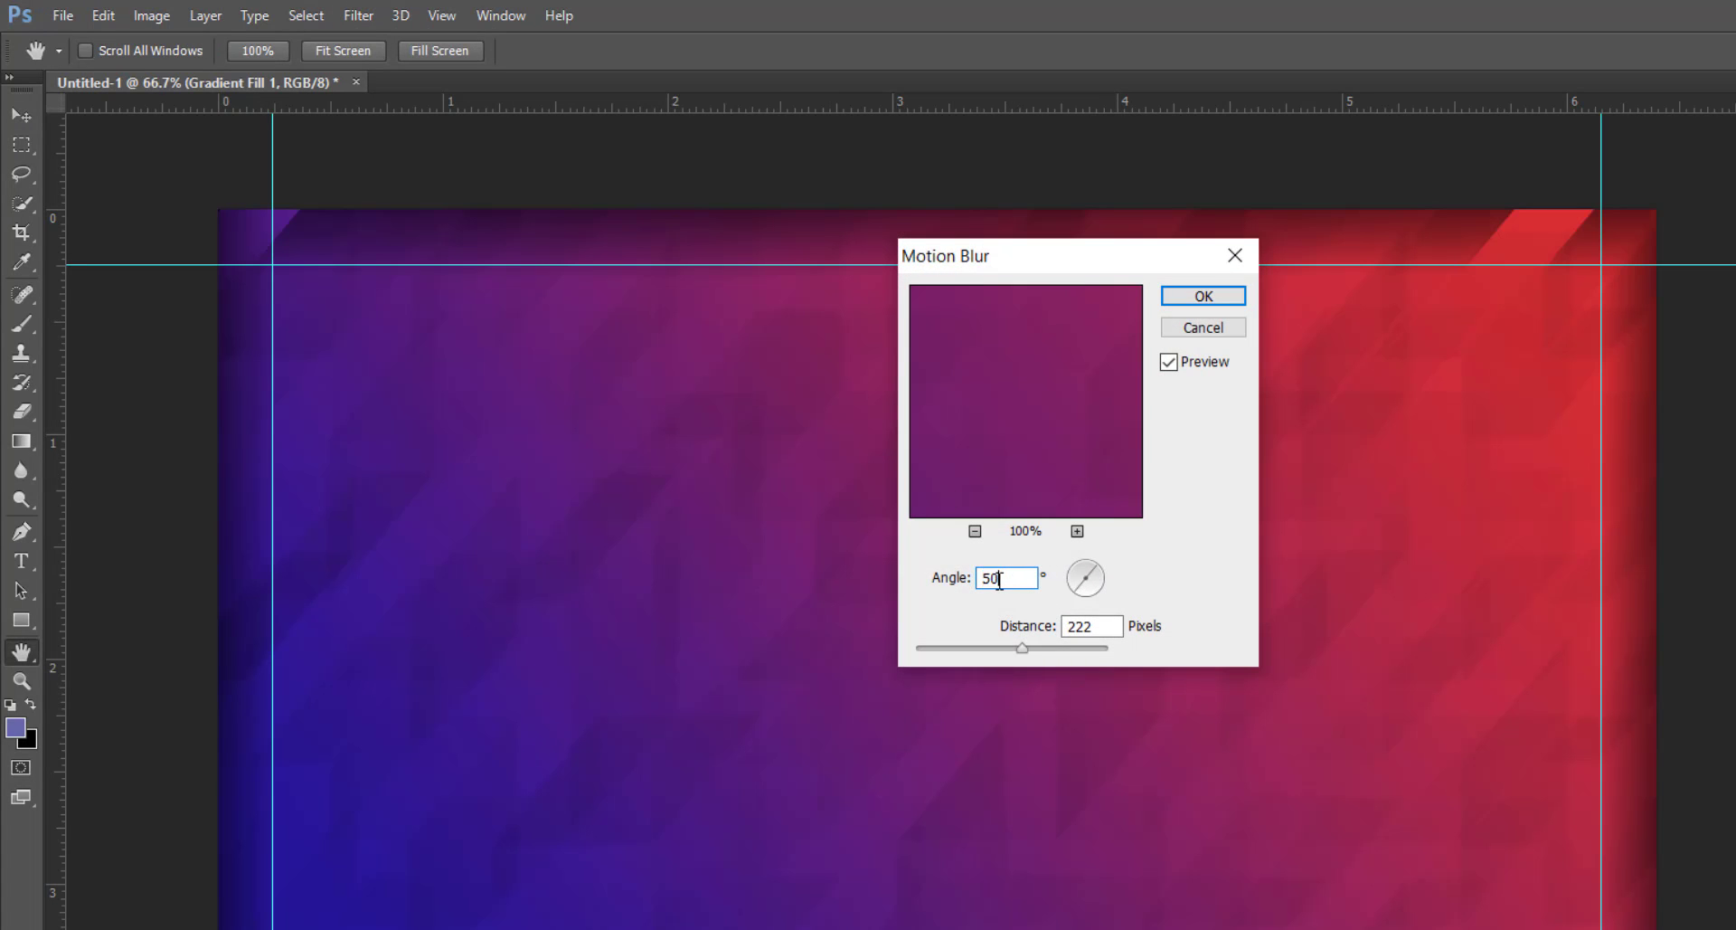
key("Tab")
left_click(1217, 302)
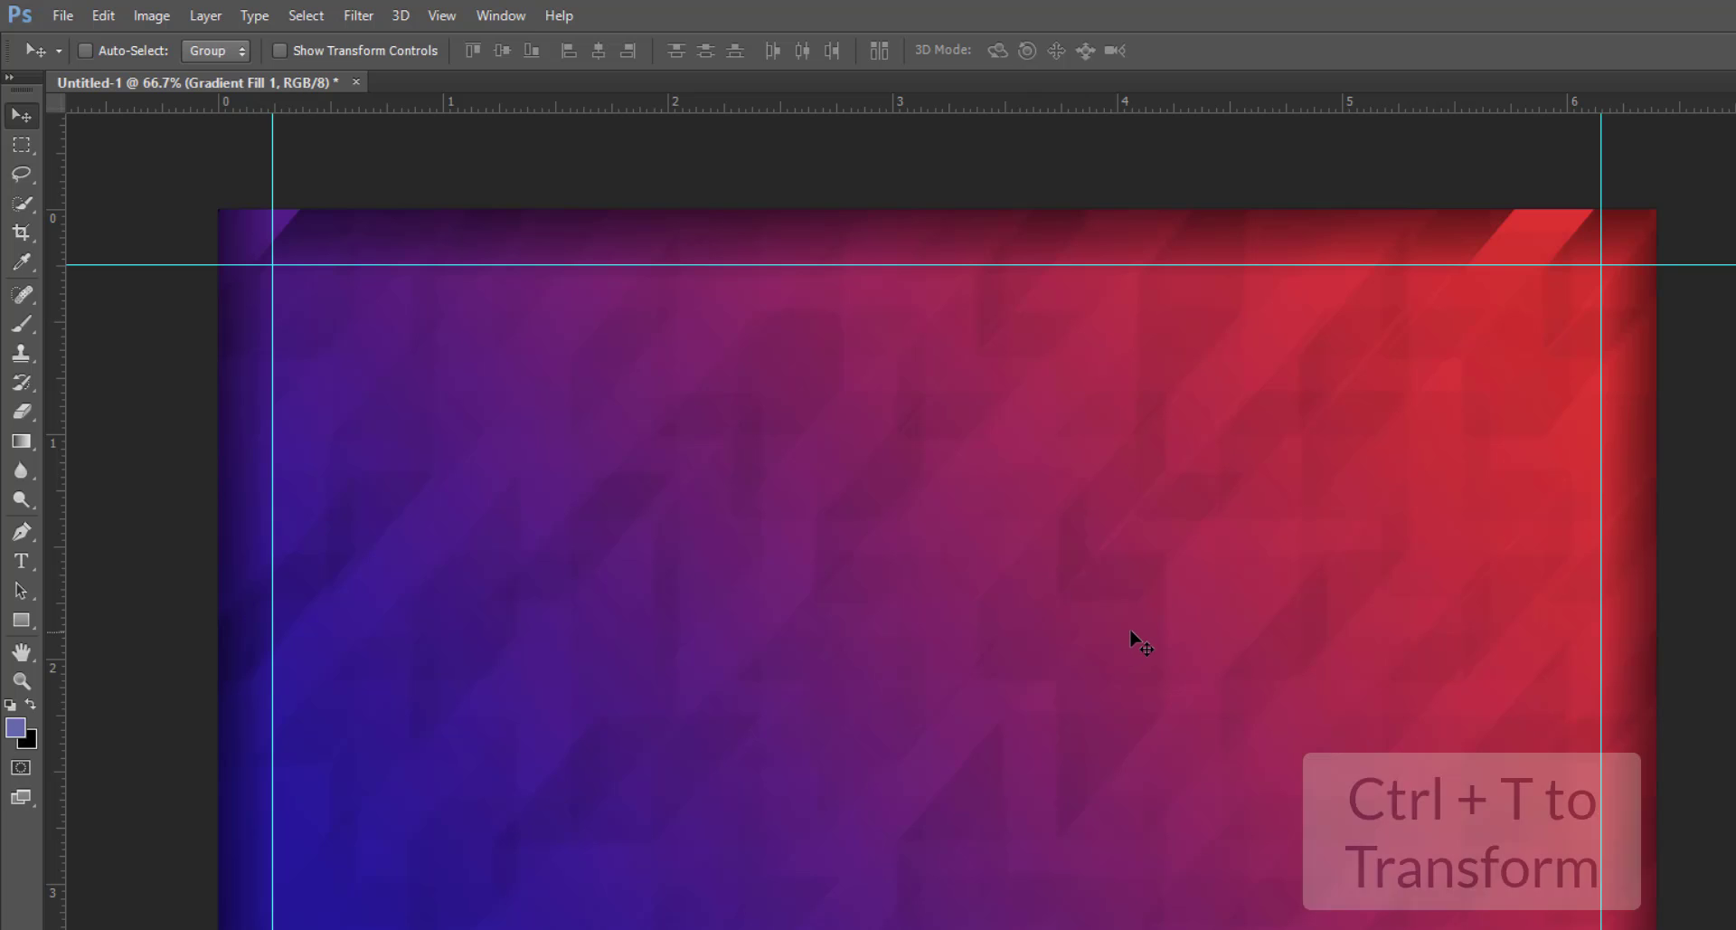
- Stretch the gradient layer upward past the canvas's upper edge to about 110% height with Free Transform
key("ctrl+t")
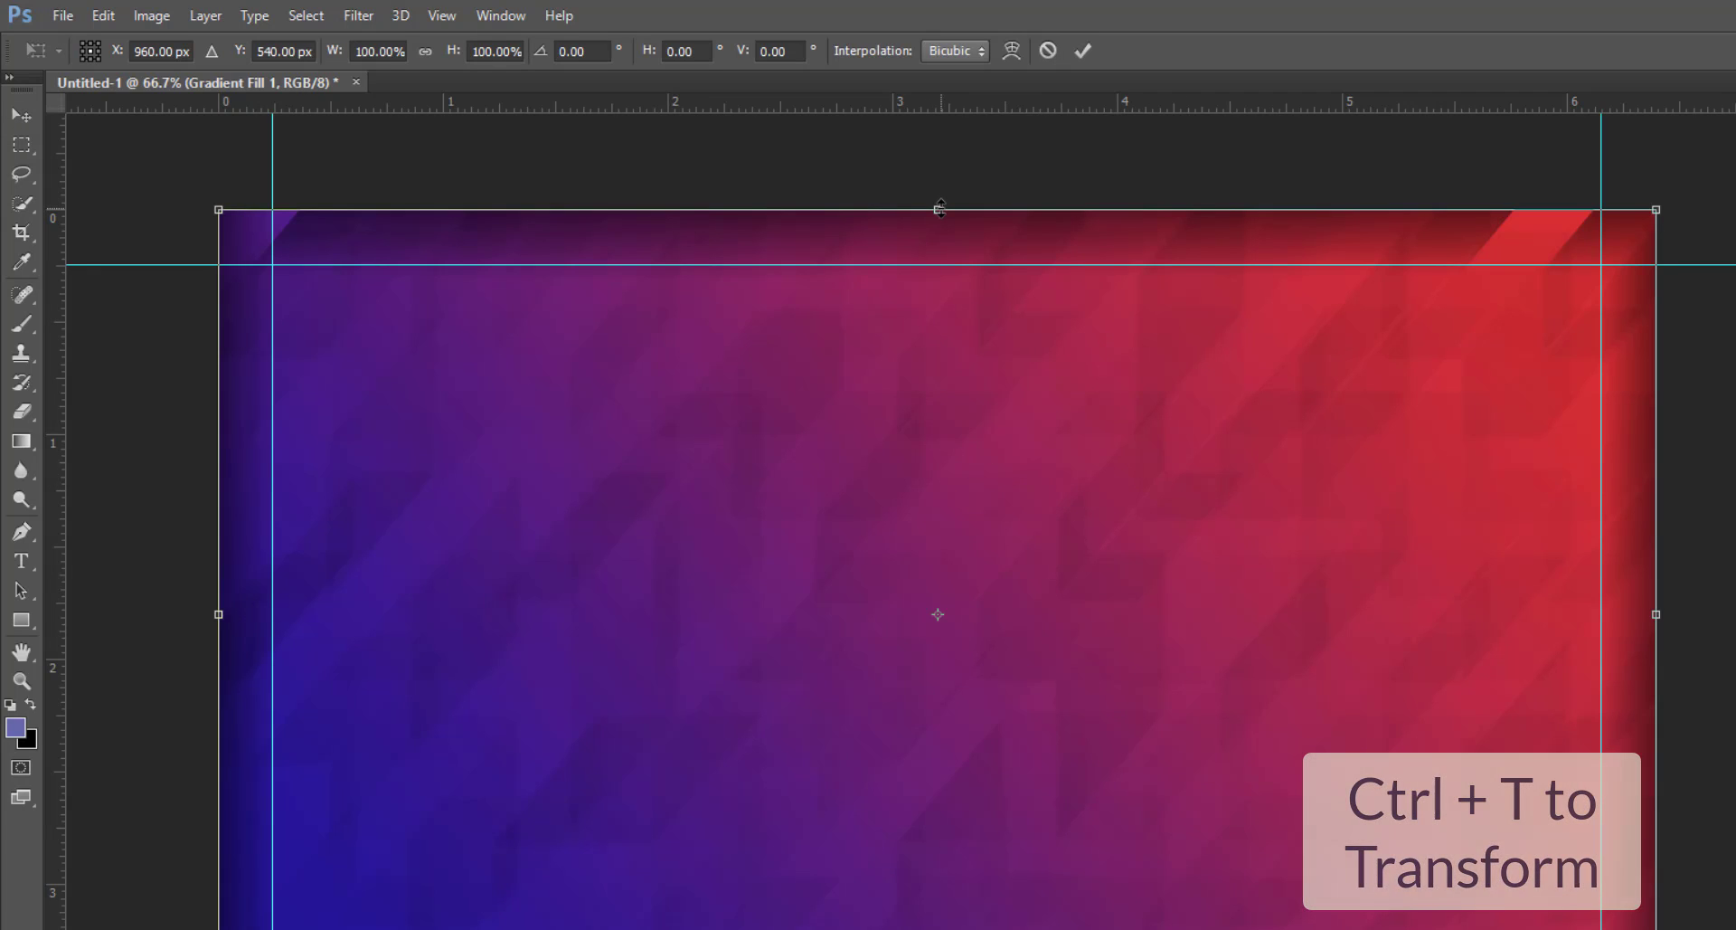
left_click_drag(937, 209, 934, 129)
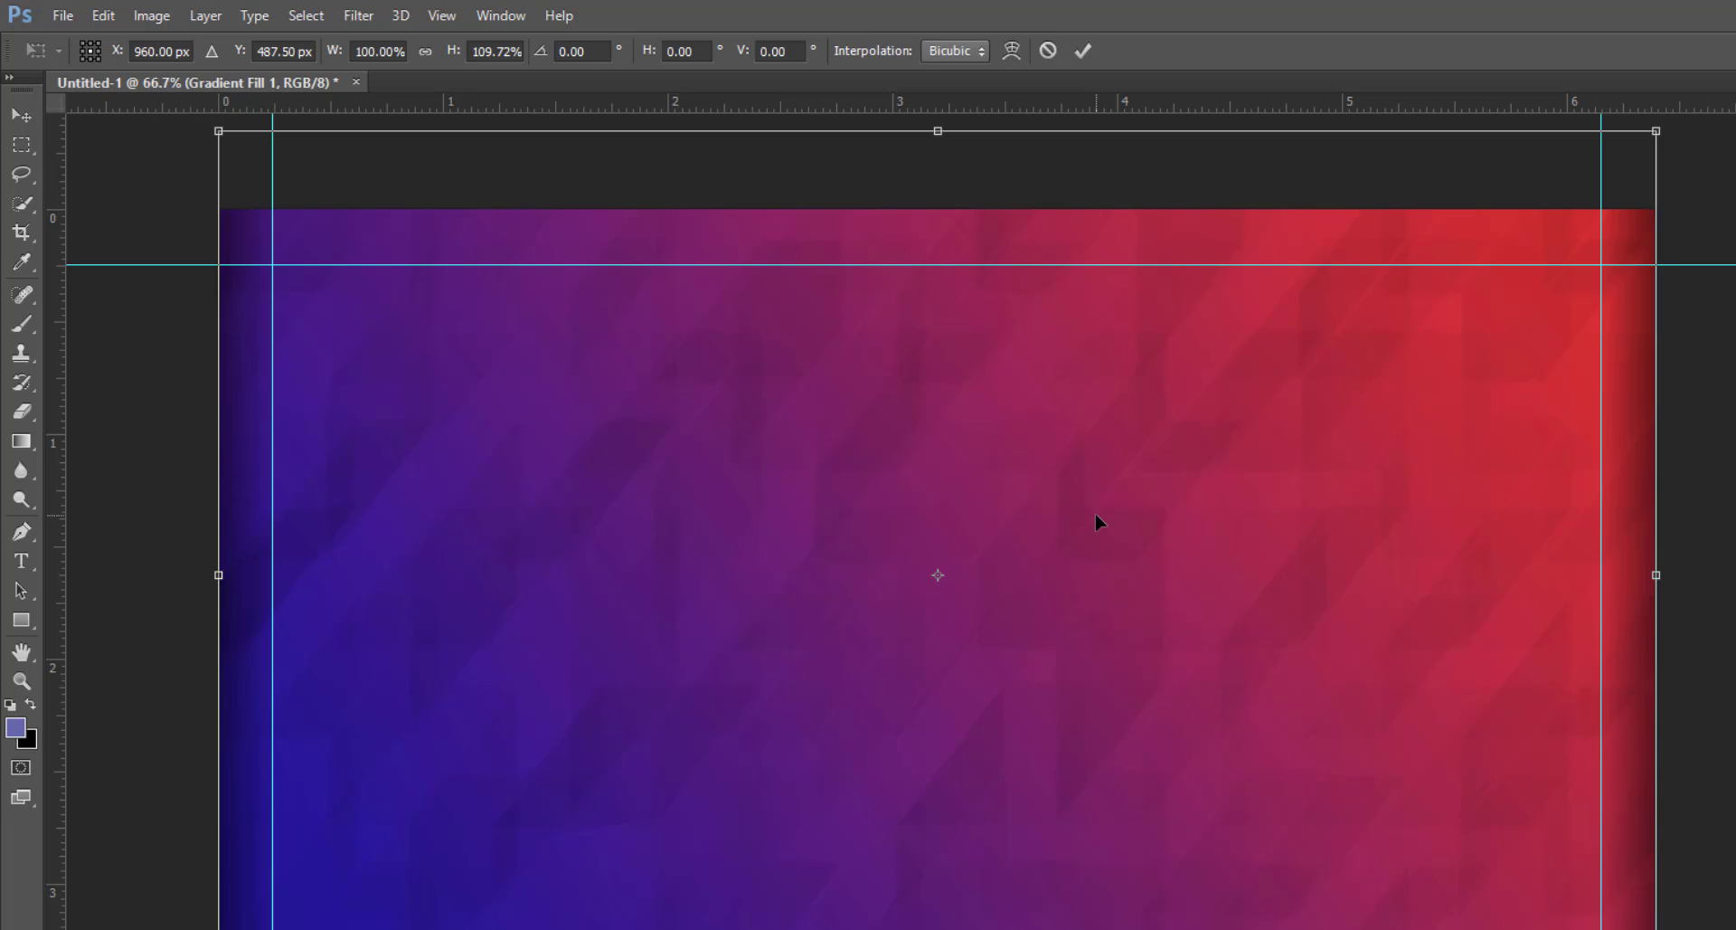
key("Return")
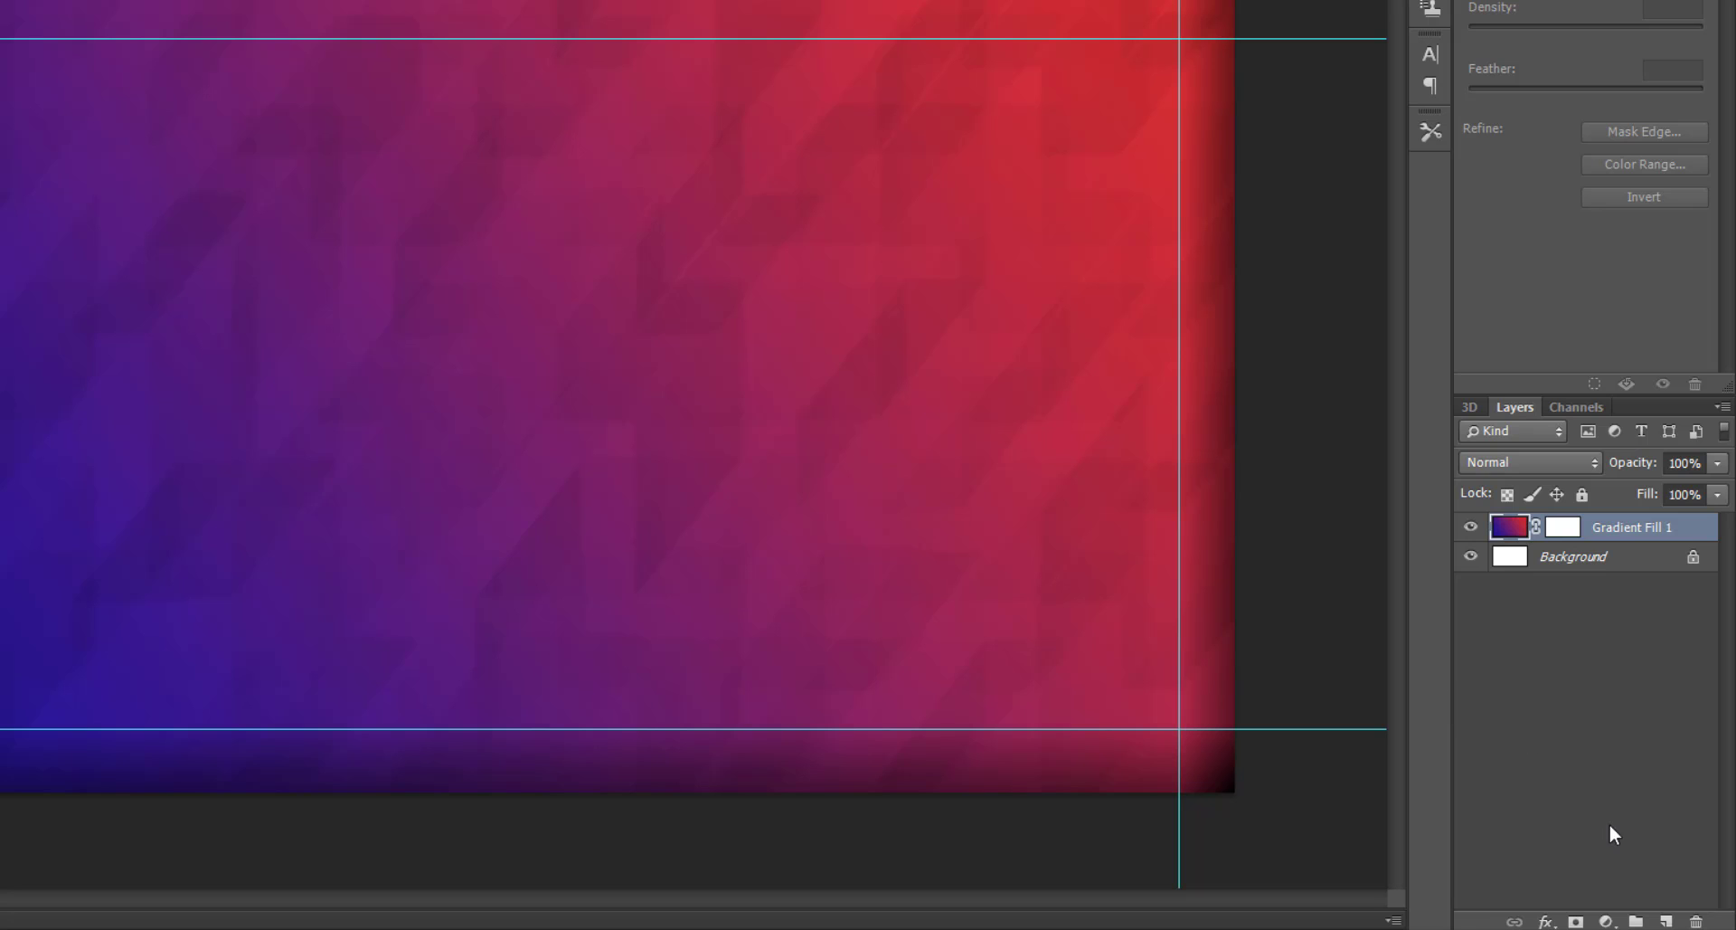
- Add a Solid Color fill layer in black (#000000) above the gradient layer
left_click(1608, 919)
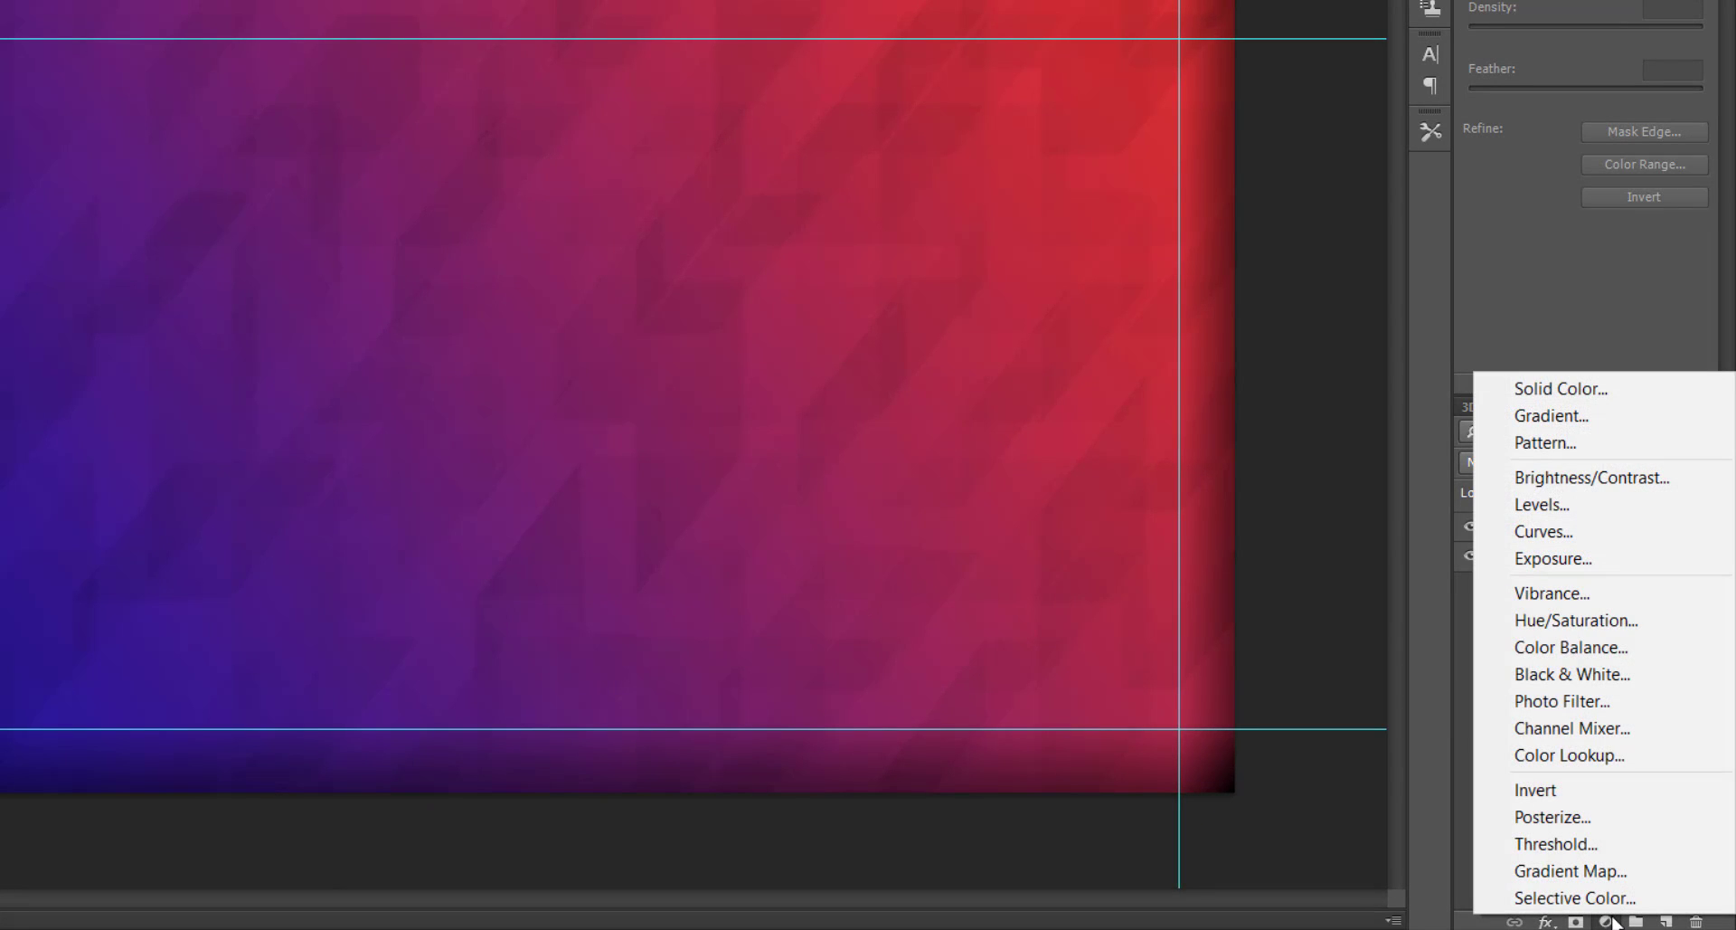
left_click(1599, 398)
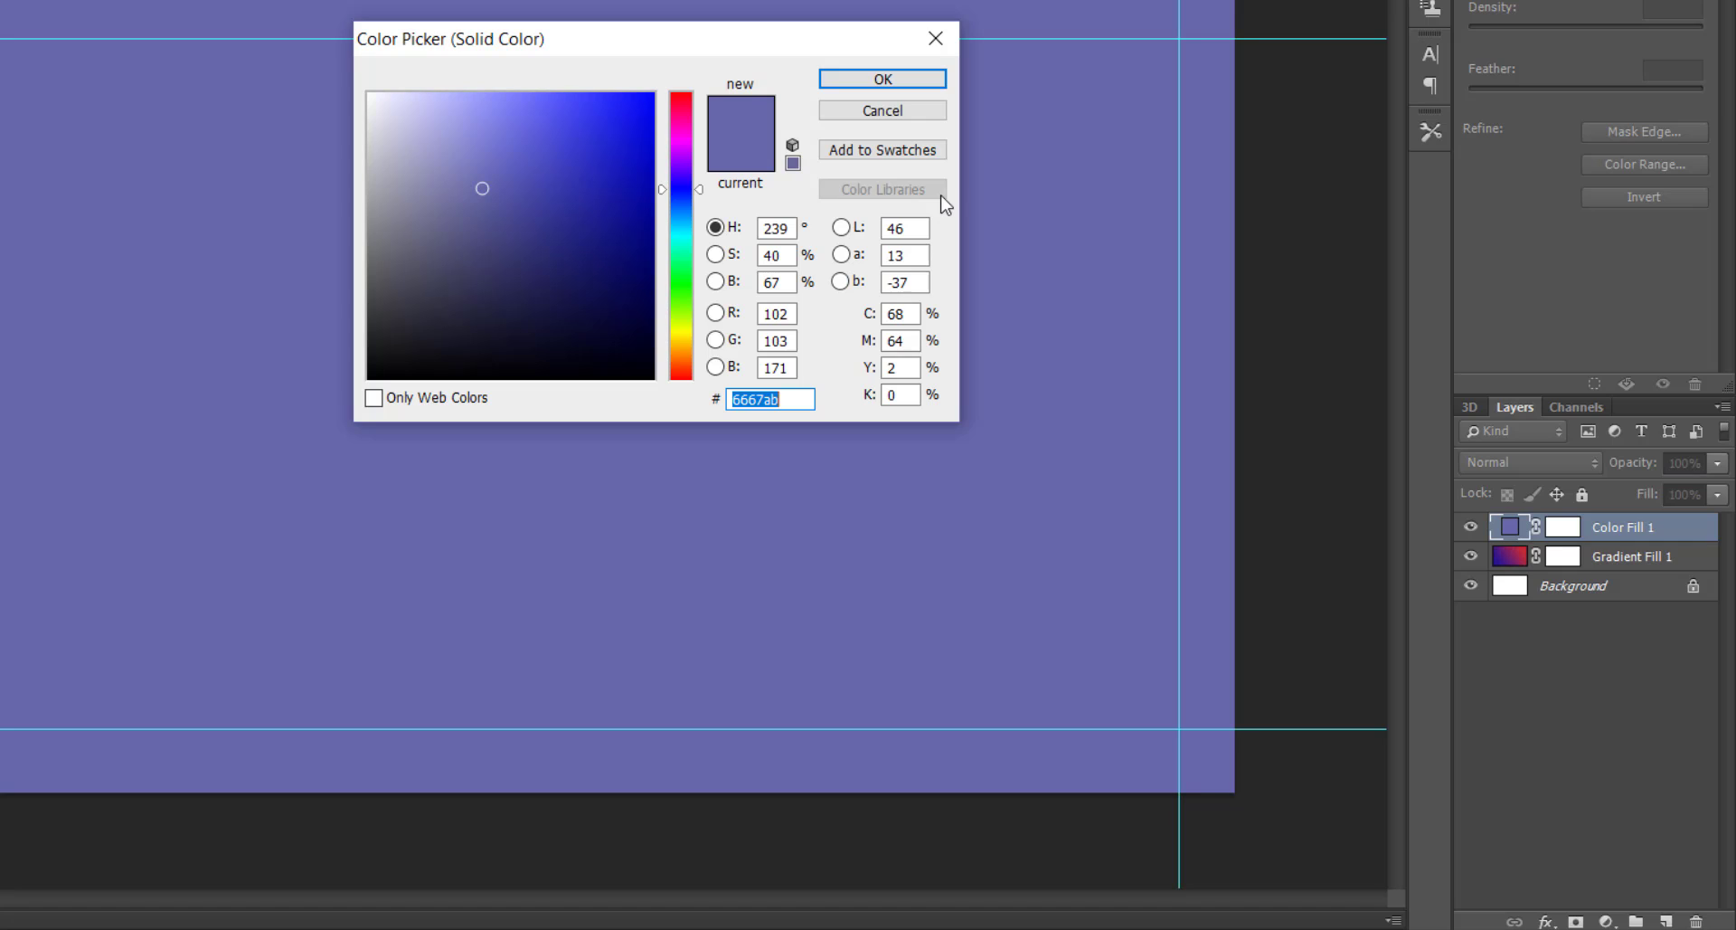
mouse_move(596, 237)
left_mouse_down()
mouse_move(628, 410)
mouse_move(647, 410)
left_mouse_up()
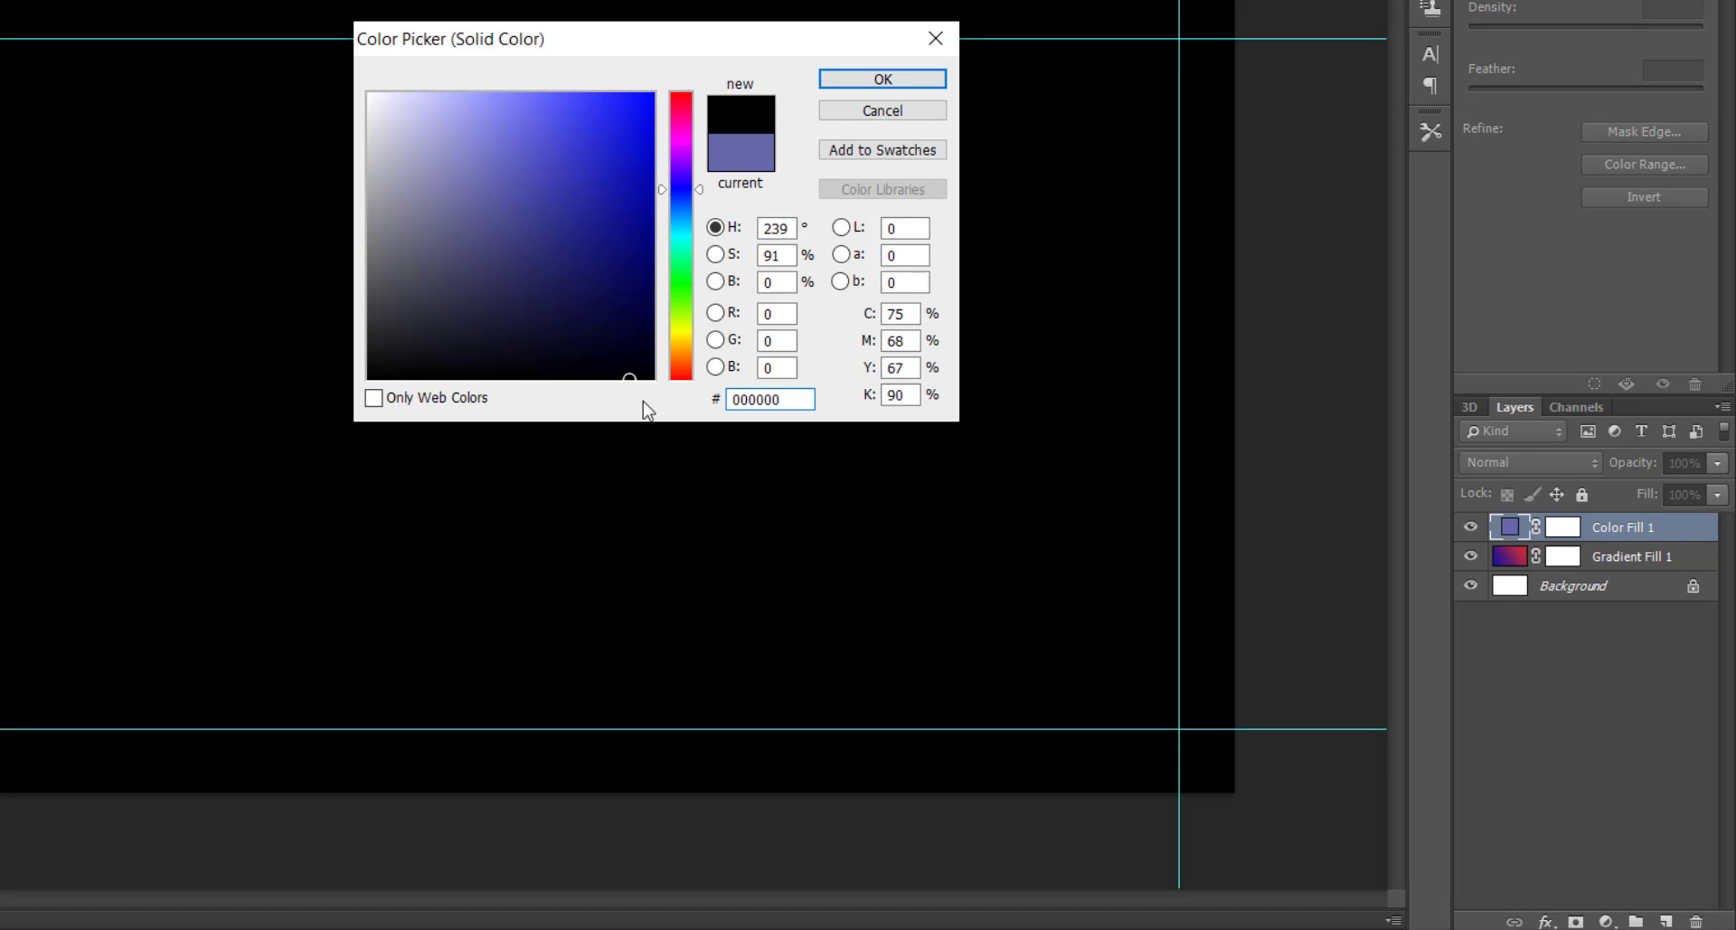
left_click(908, 84)
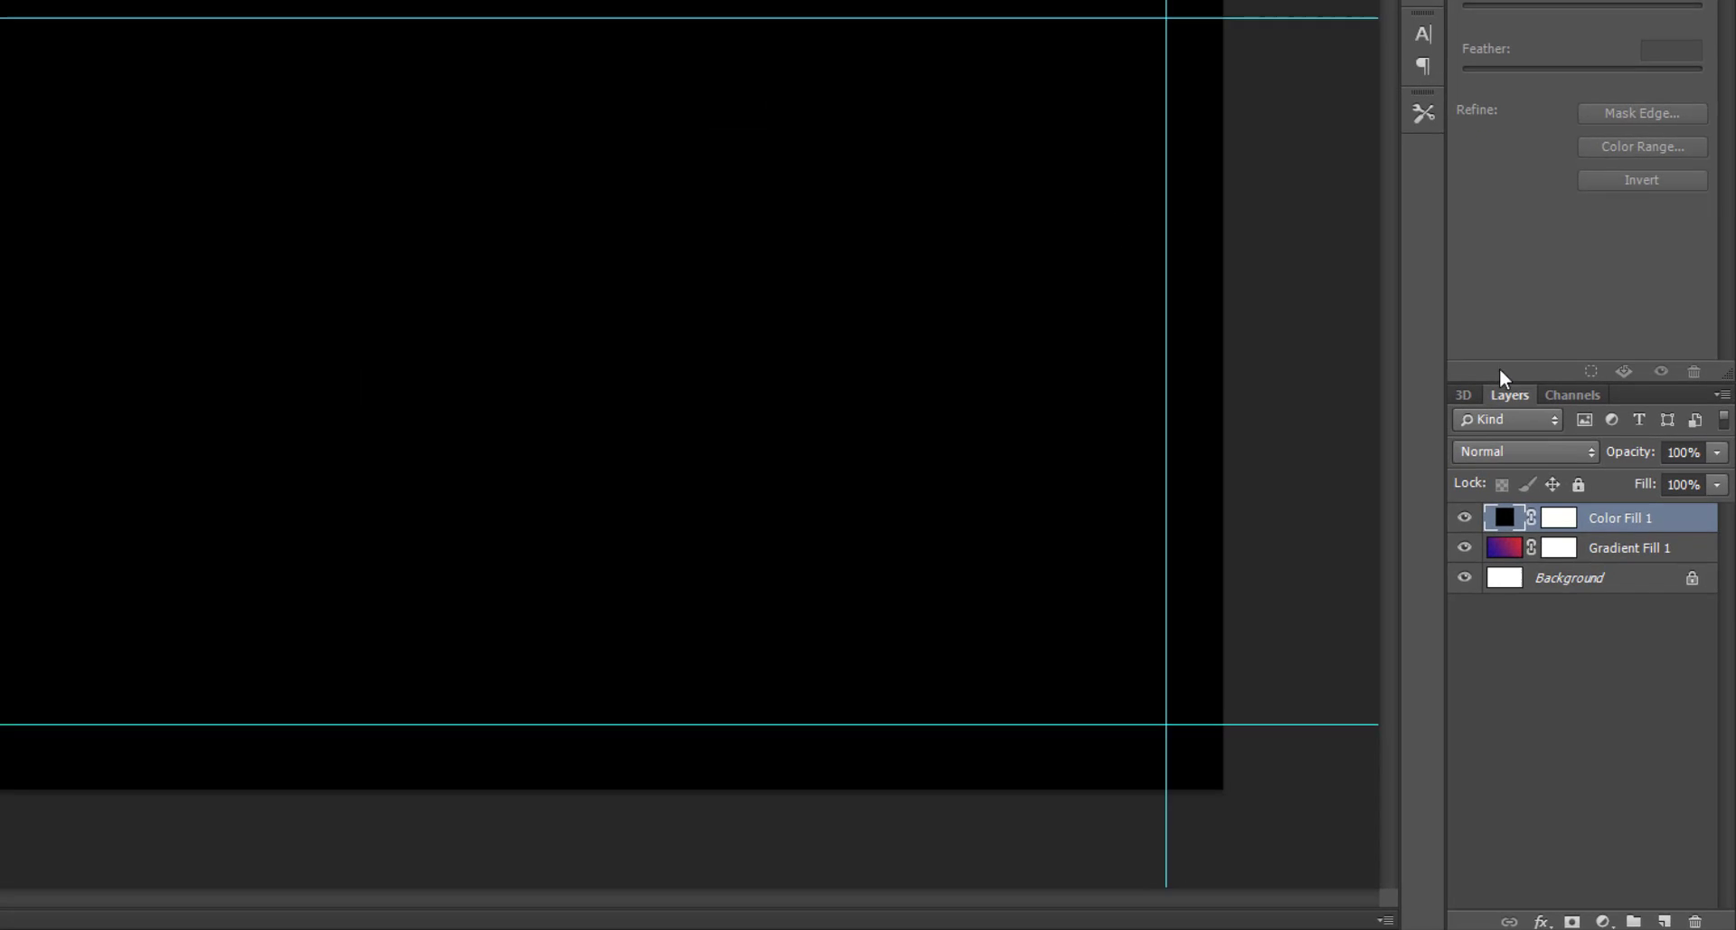
- Reduce the opacity of the black Color Fill 1 layer to 30%
left_click_drag(1666, 310, 1625, 311)
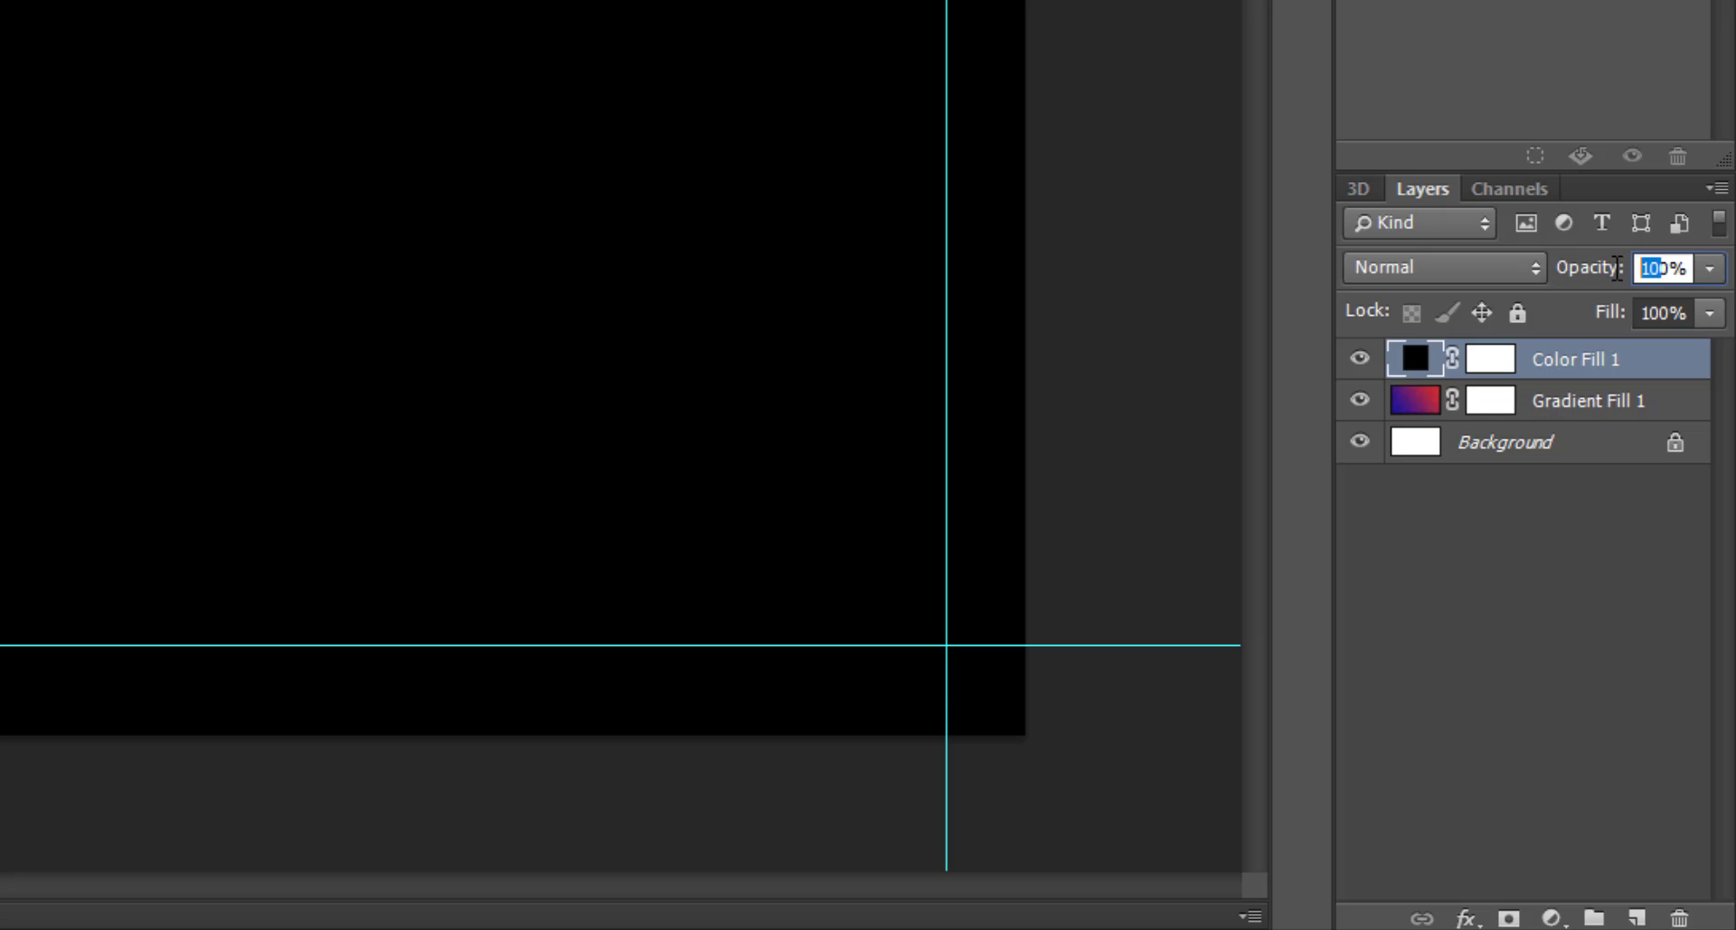
type("3")
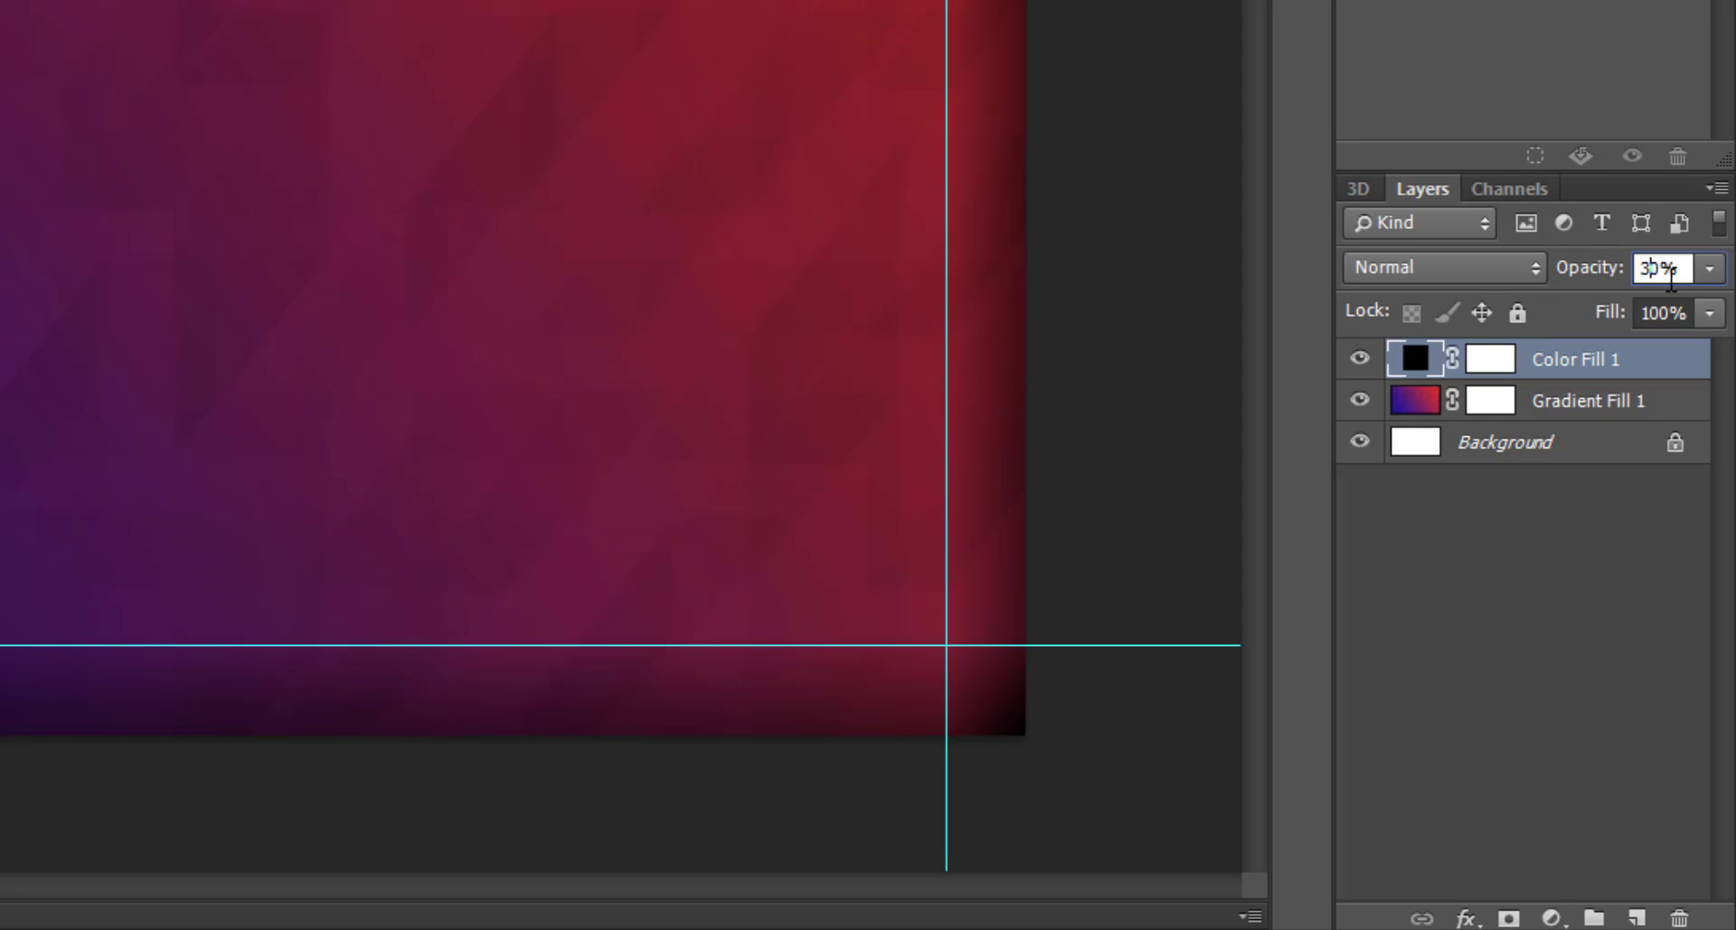
left_click(1548, 354)
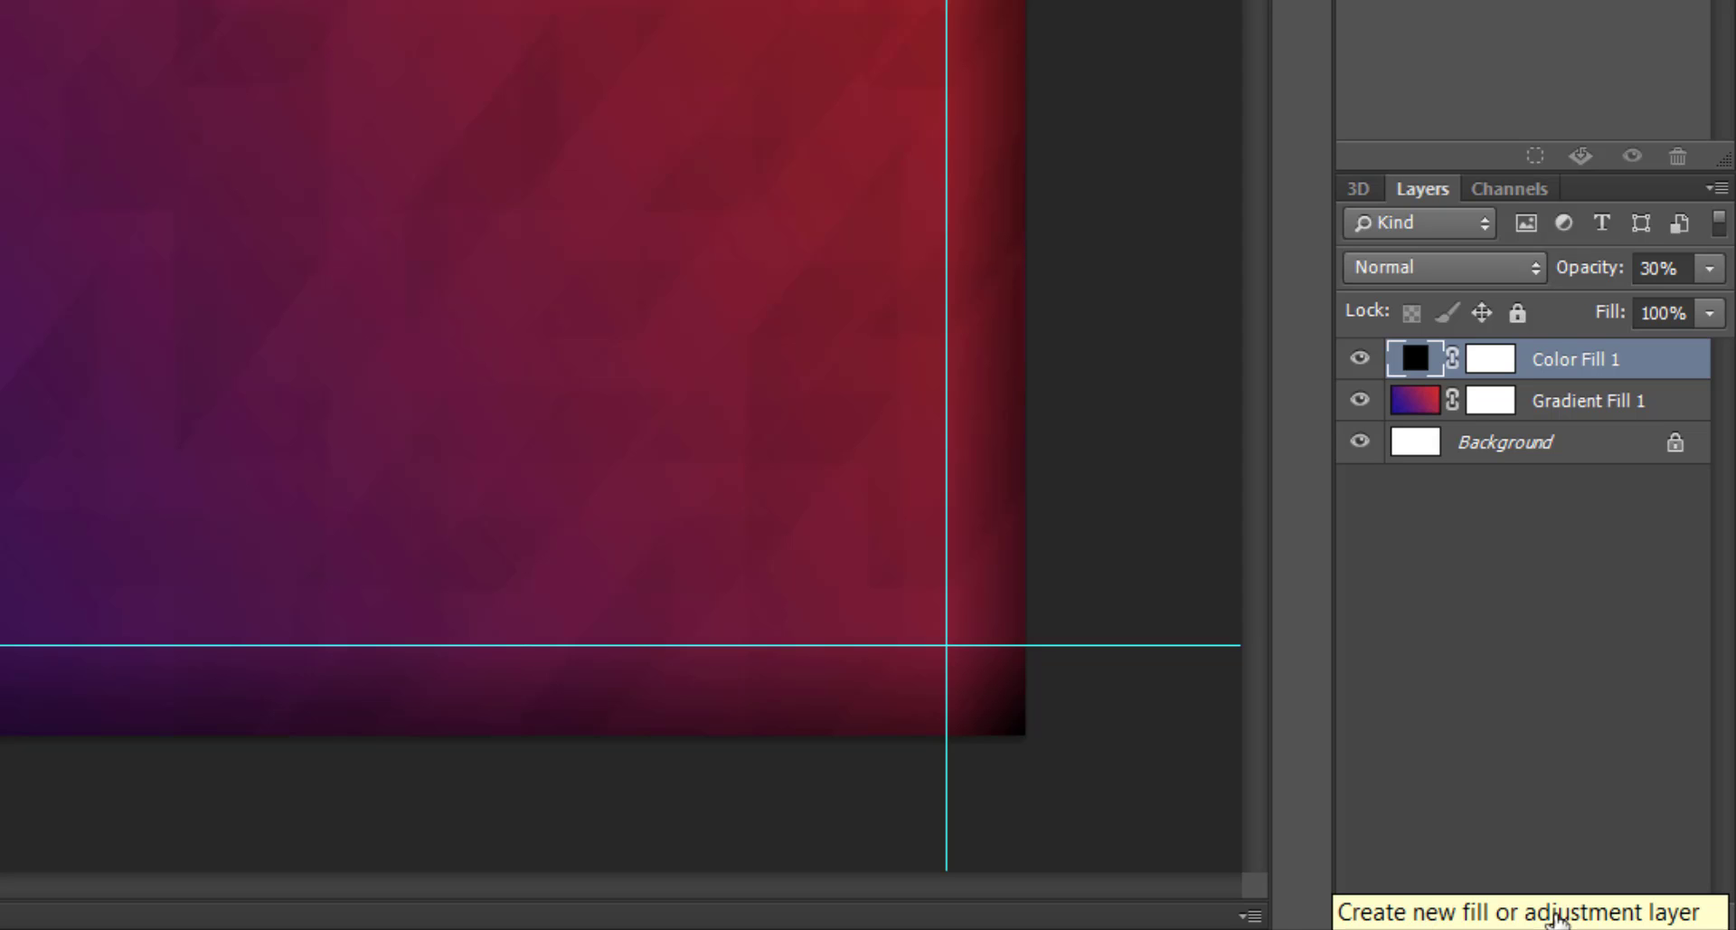
- Add a Gradient fill layer above the black fill and set its style to Radial
left_click(1557, 918)
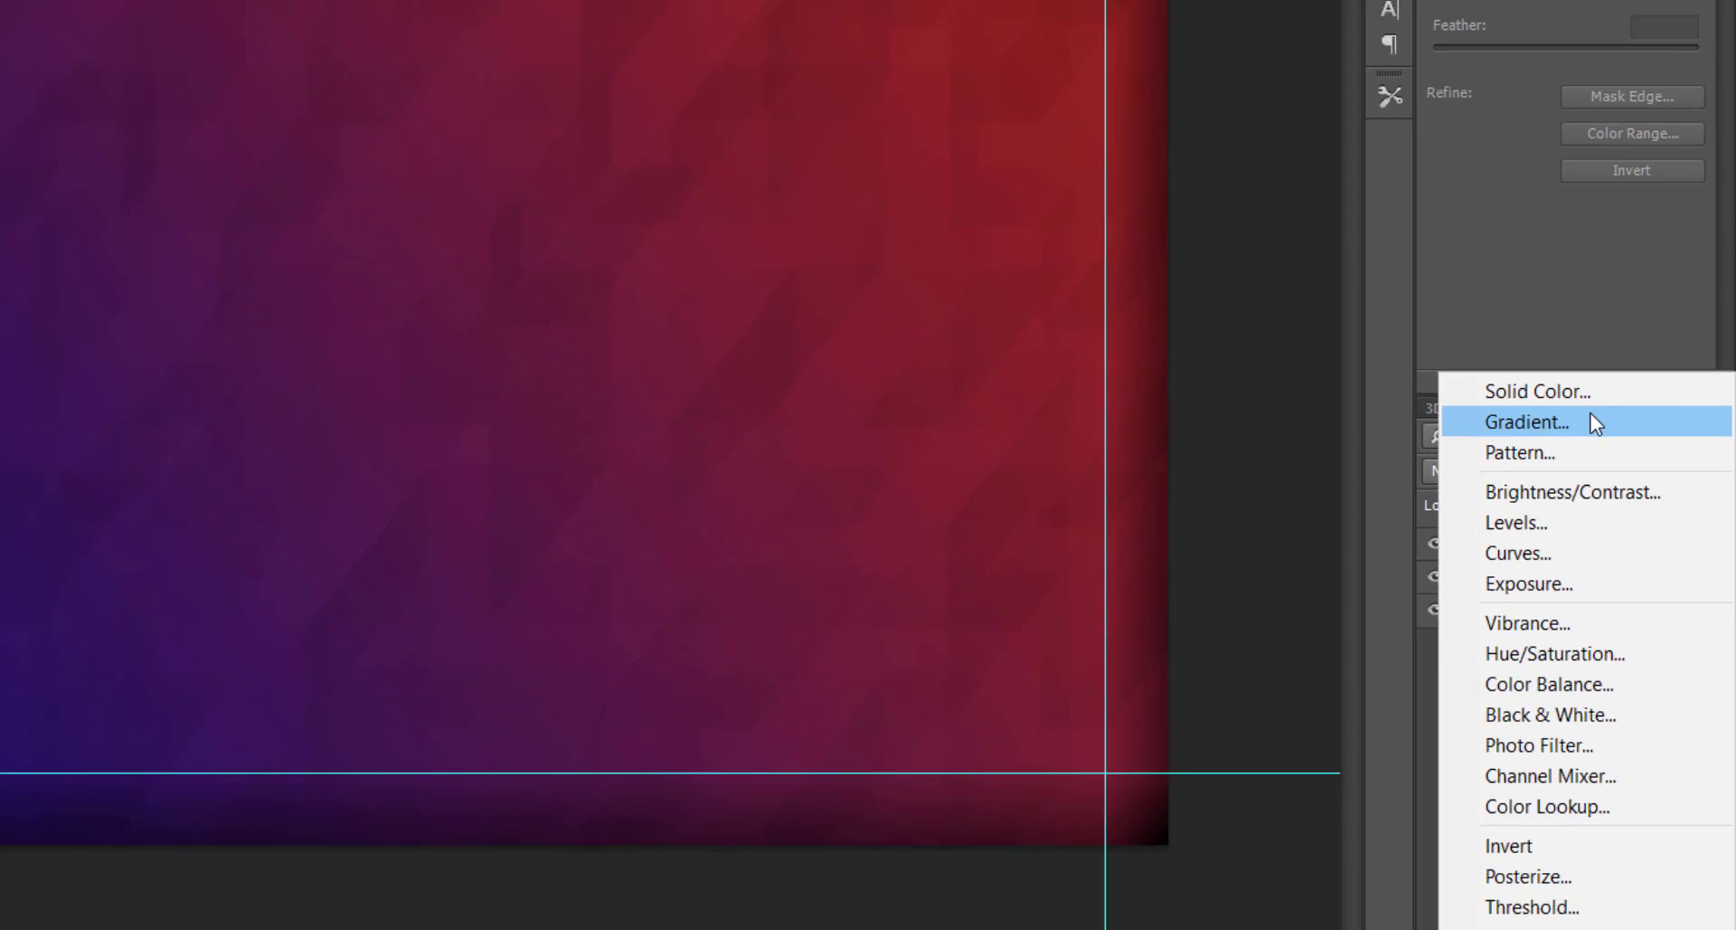
left_click(1596, 423)
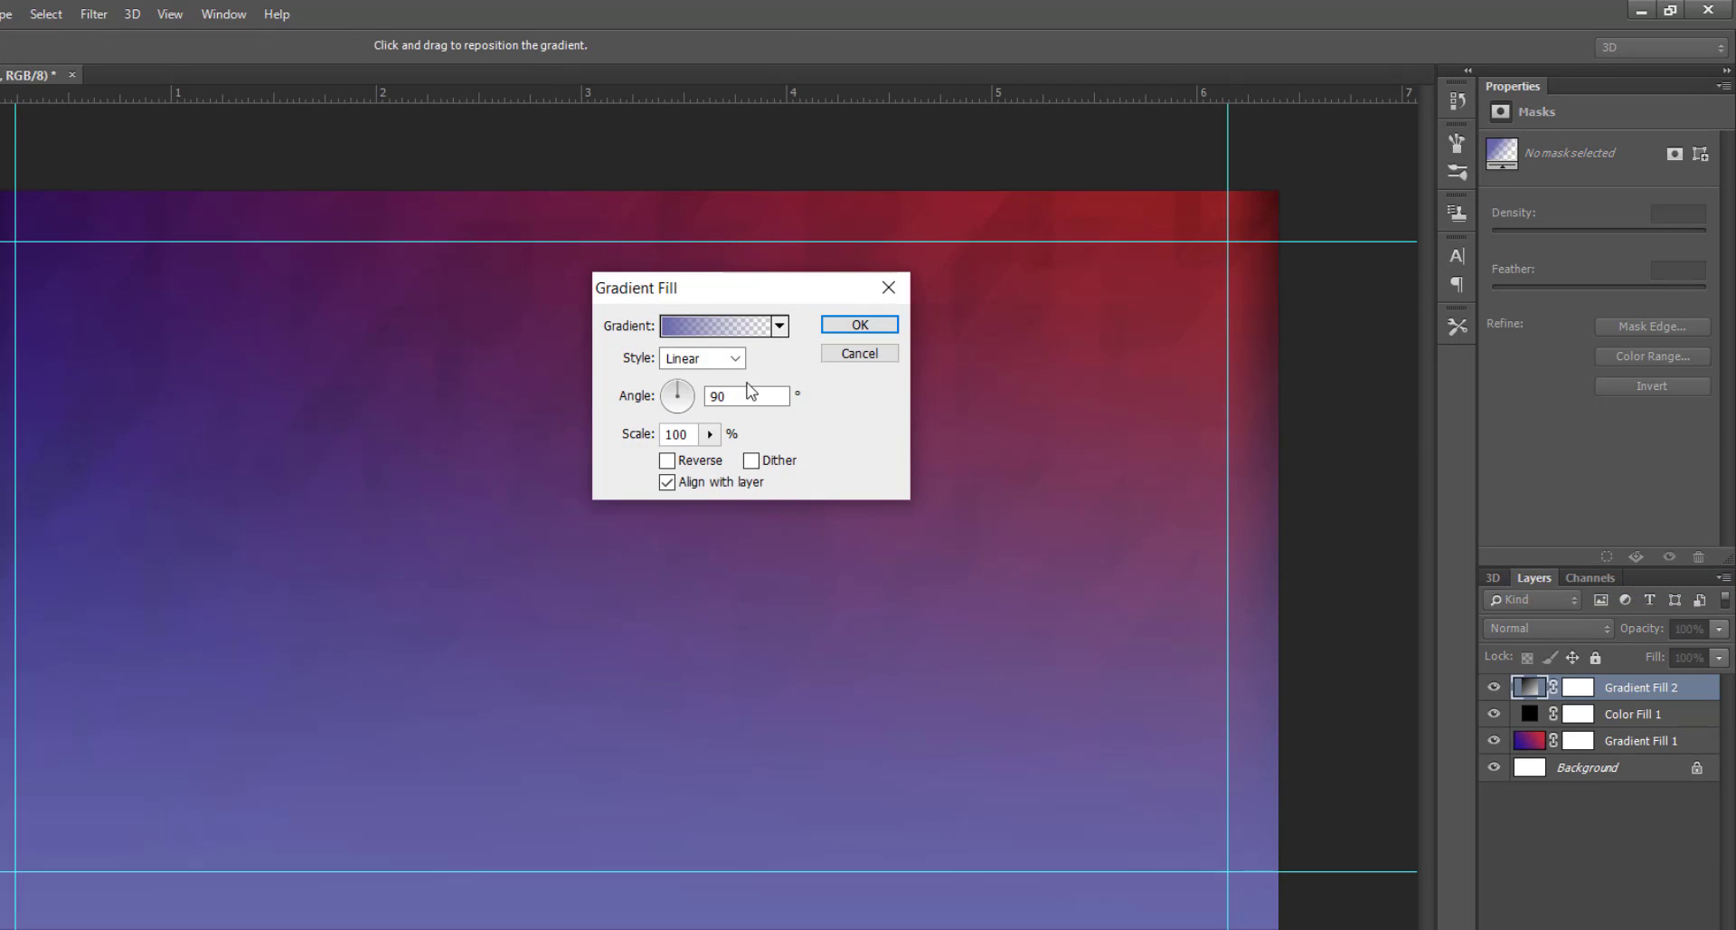
left_click(697, 359)
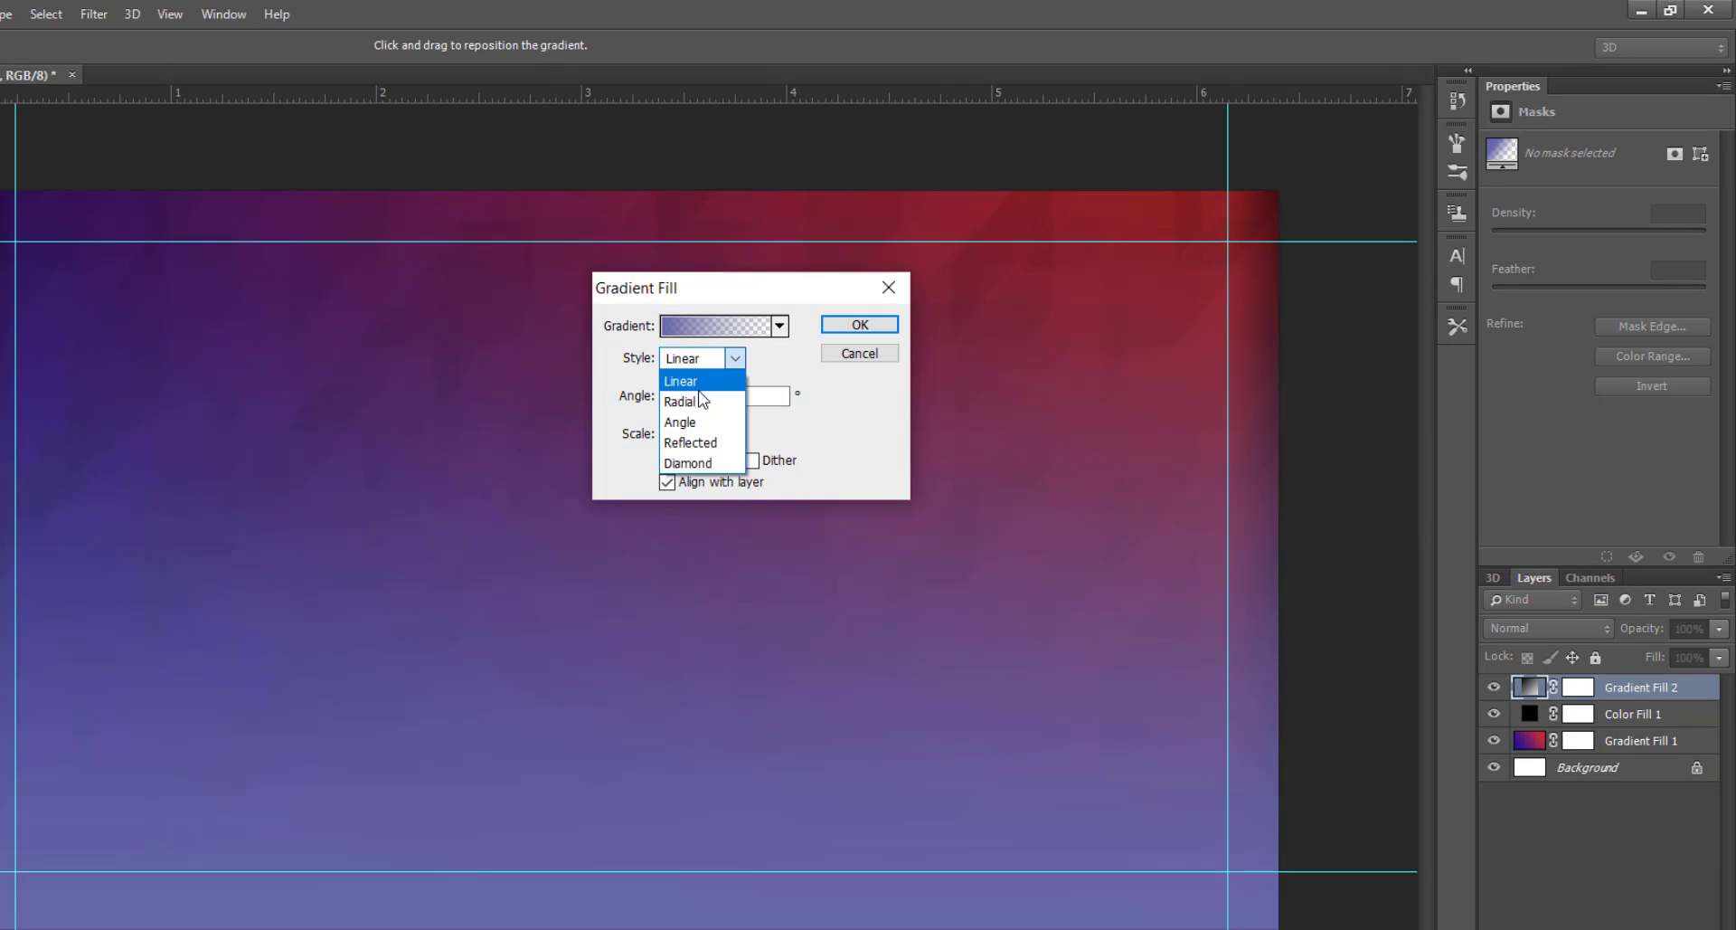
left_click(701, 401)
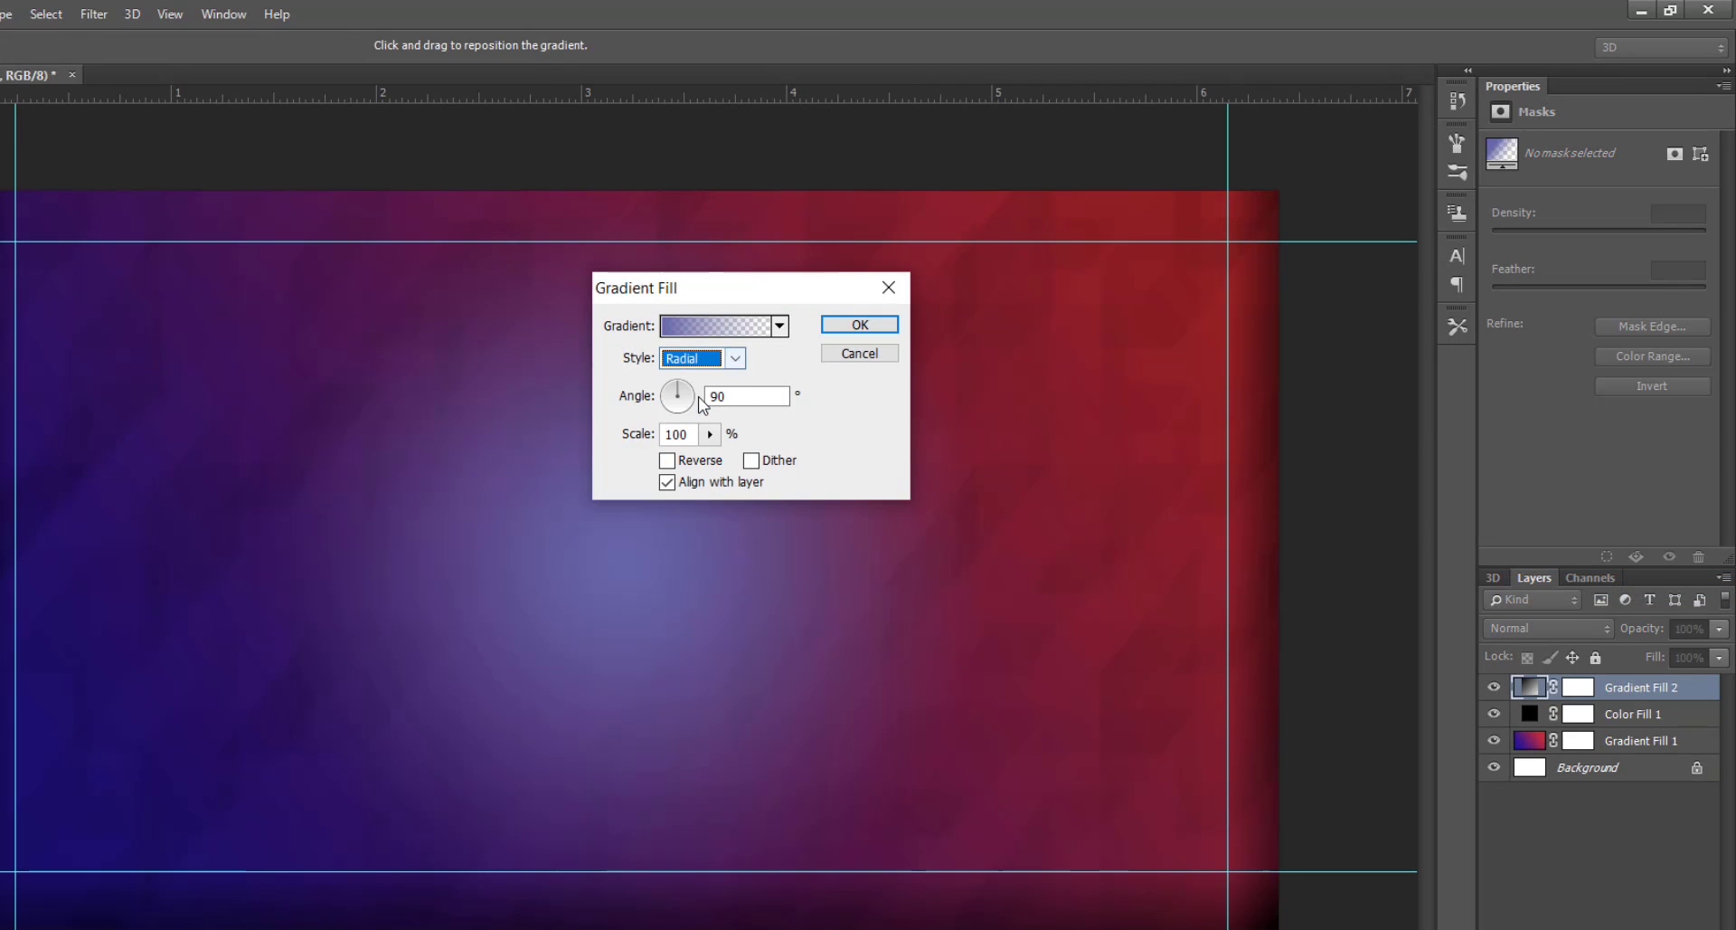
- Change the starting color stop of the radial gradient to black (#000000)
left_click(739, 324)
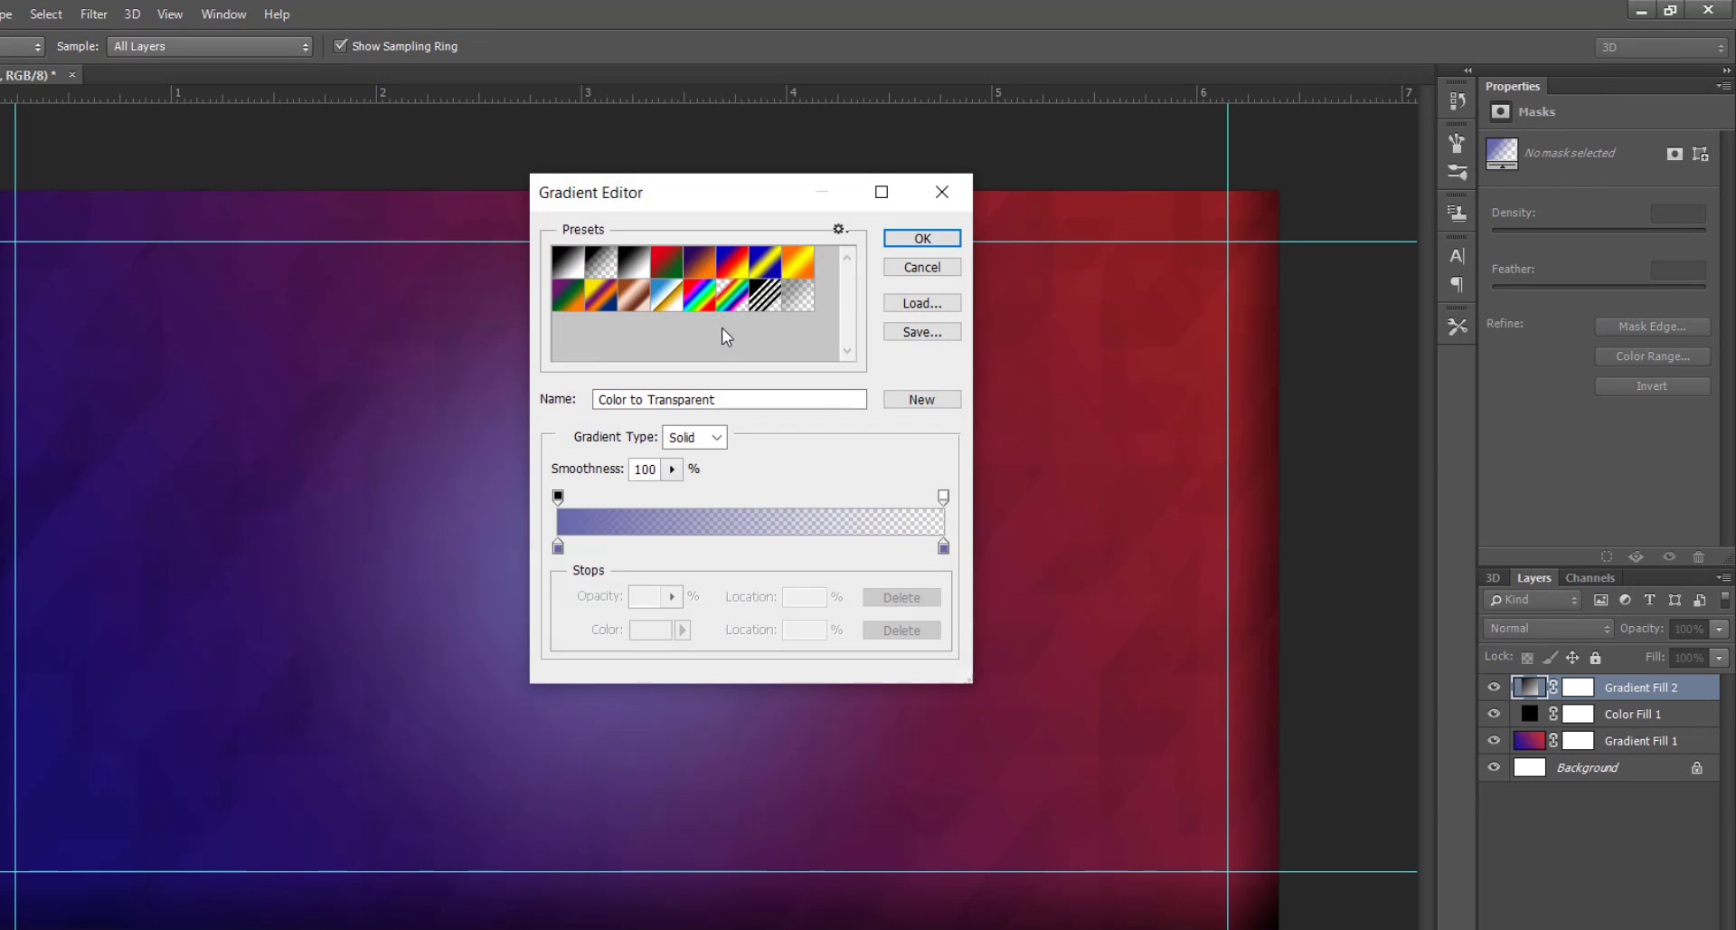
double_click(558, 546)
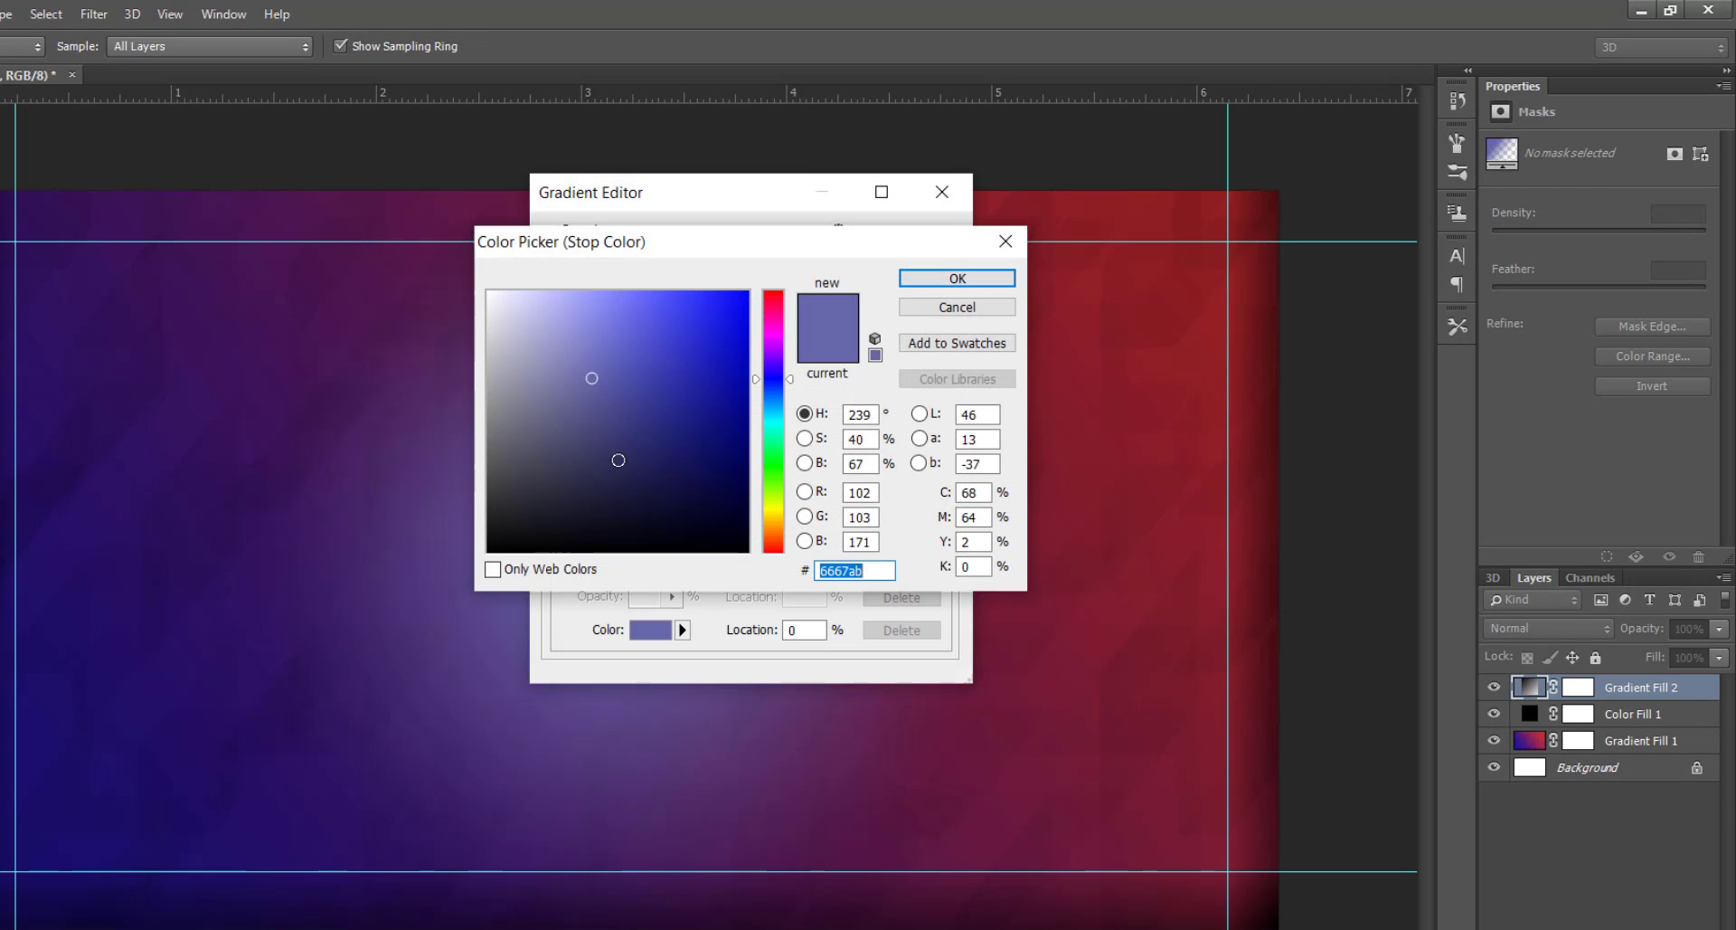
left_click_drag(621, 458, 671, 574)
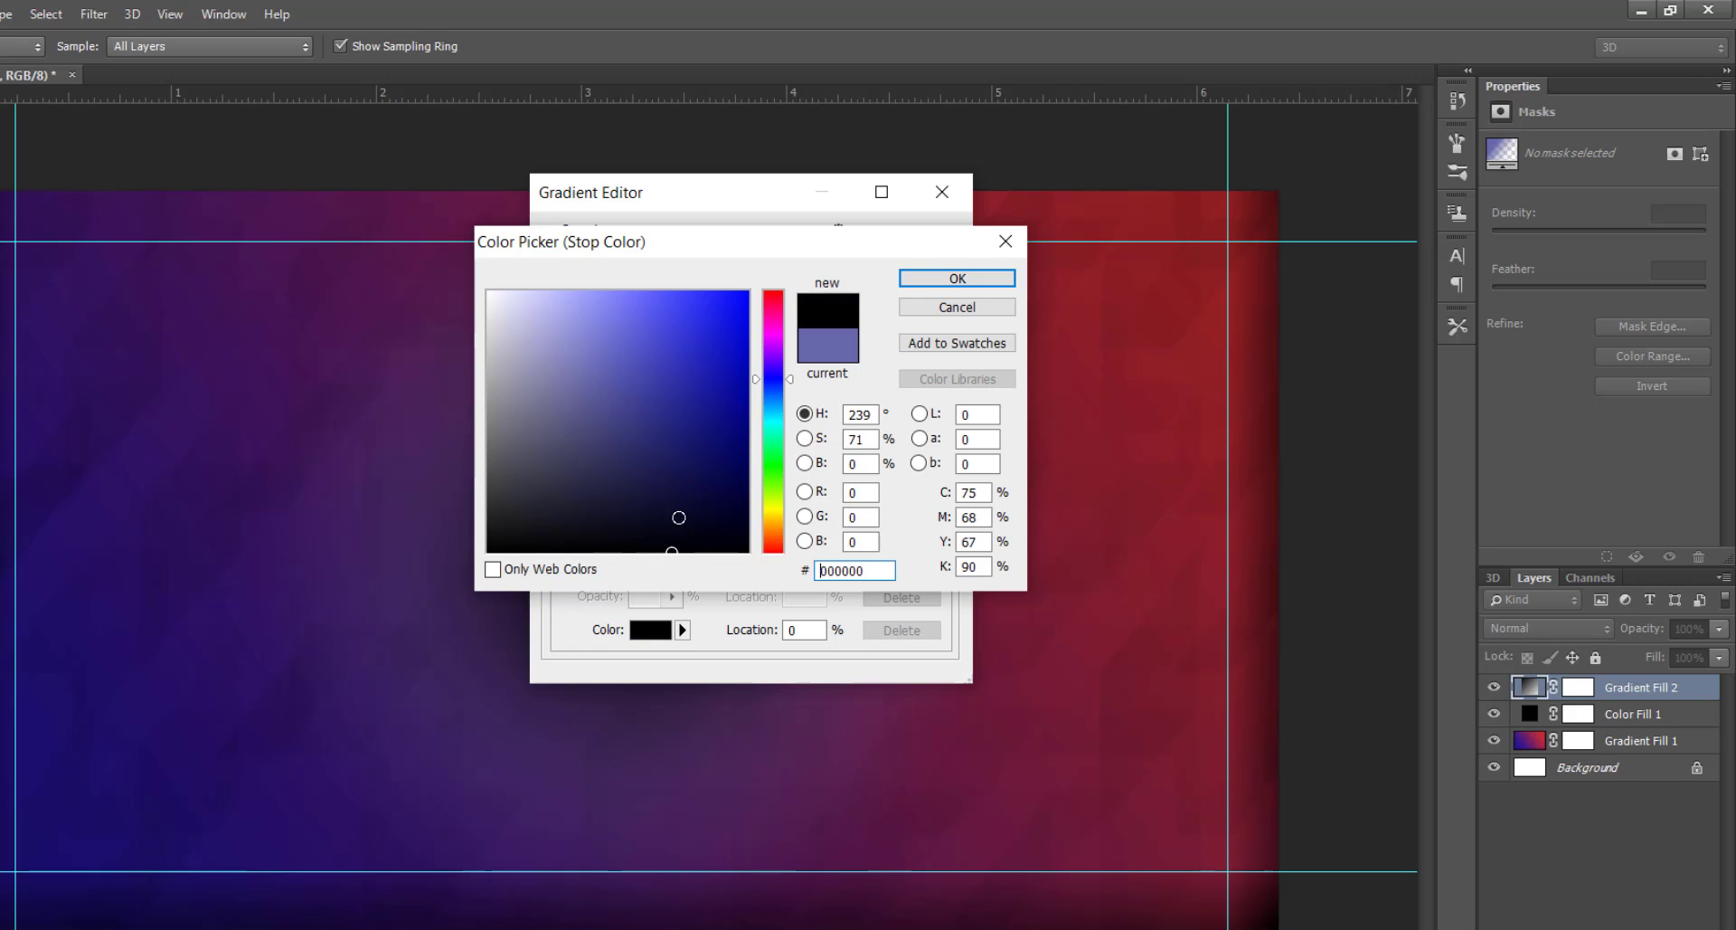
left_click(956, 278)
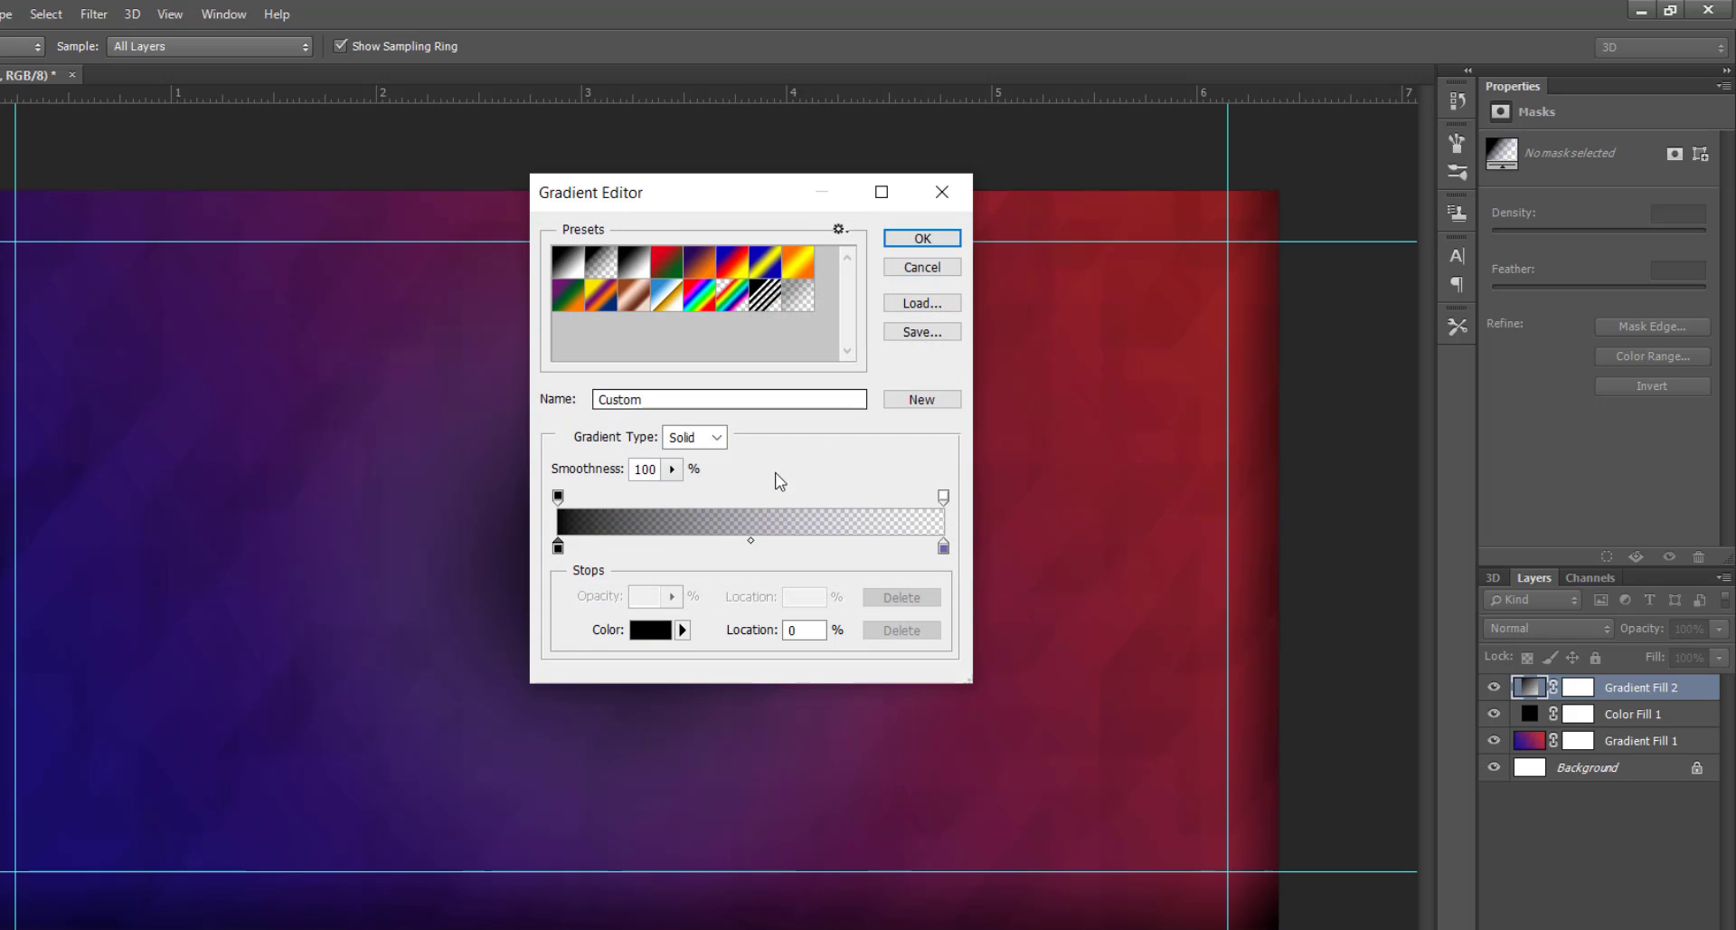
- Set the gradient's starting opacity stop to 50% and move the black color stop to 23%, then apply the fill
left_click(560, 499)
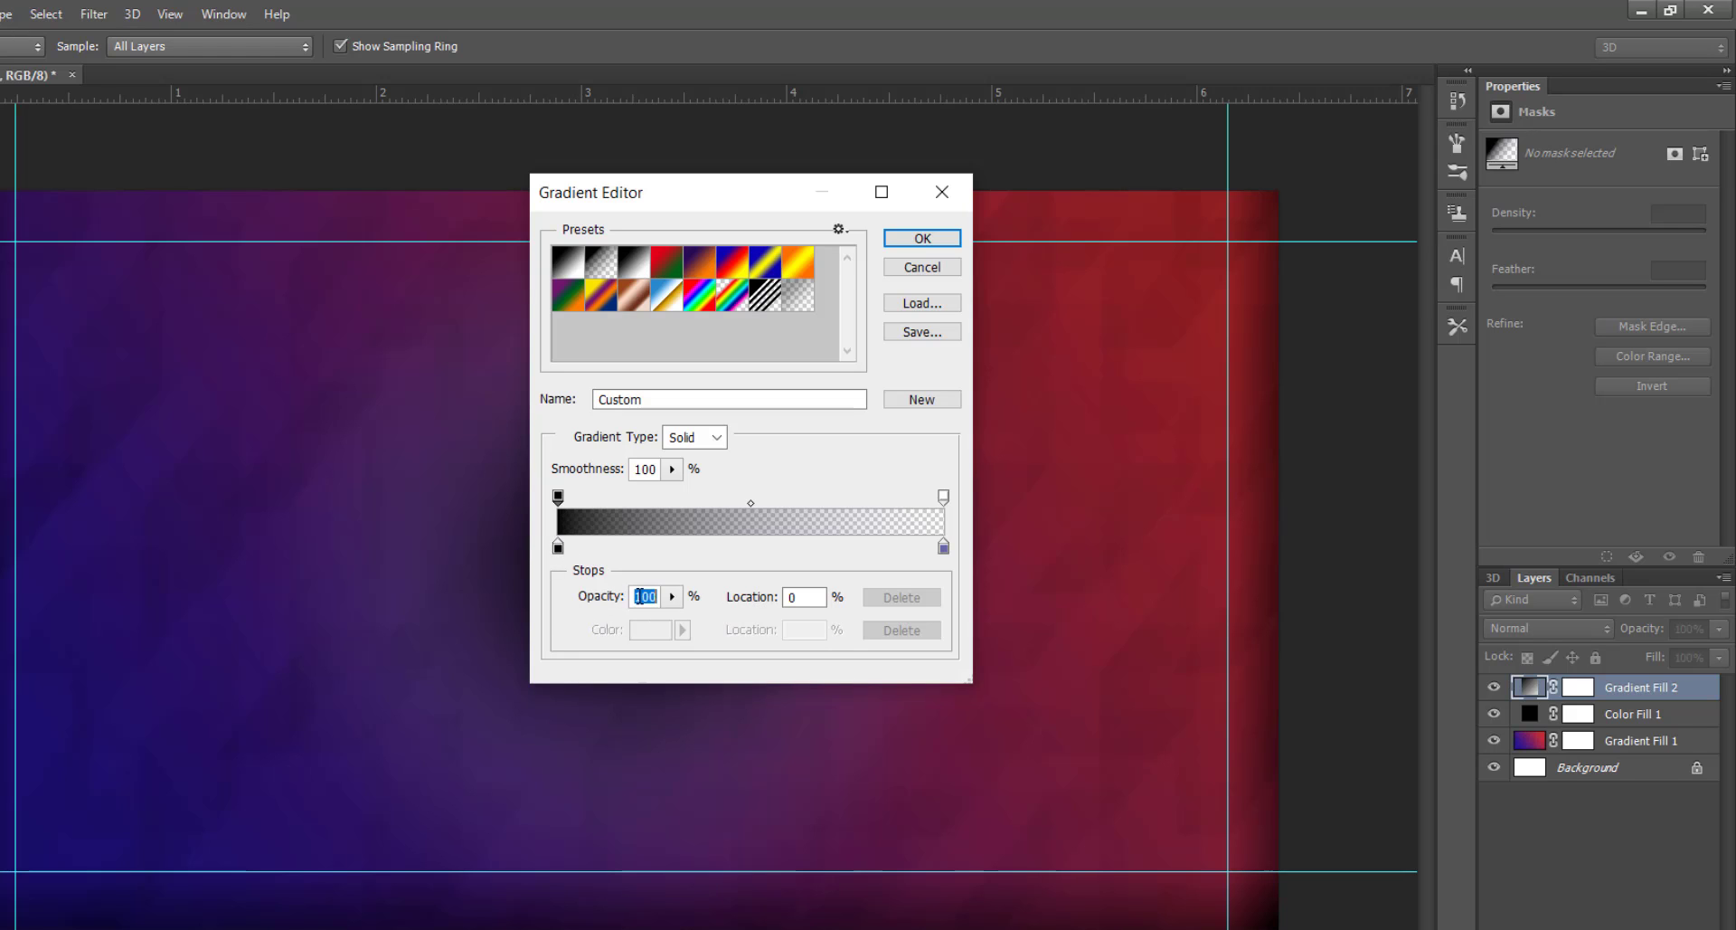
type("50")
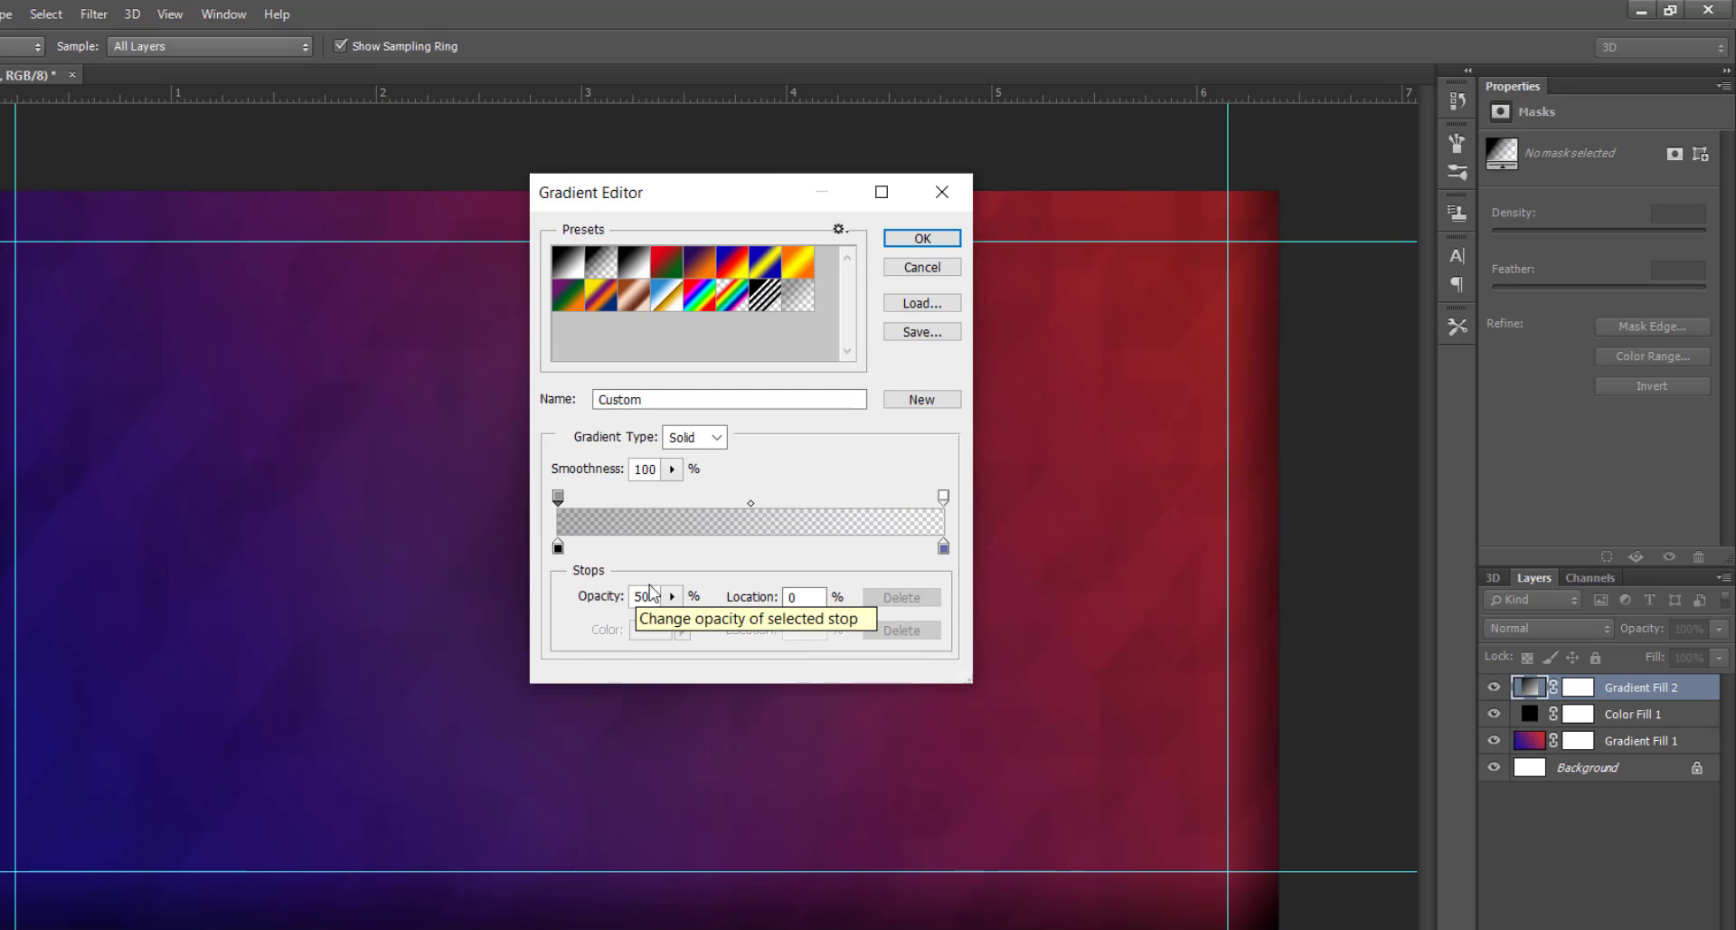
left_click(559, 547)
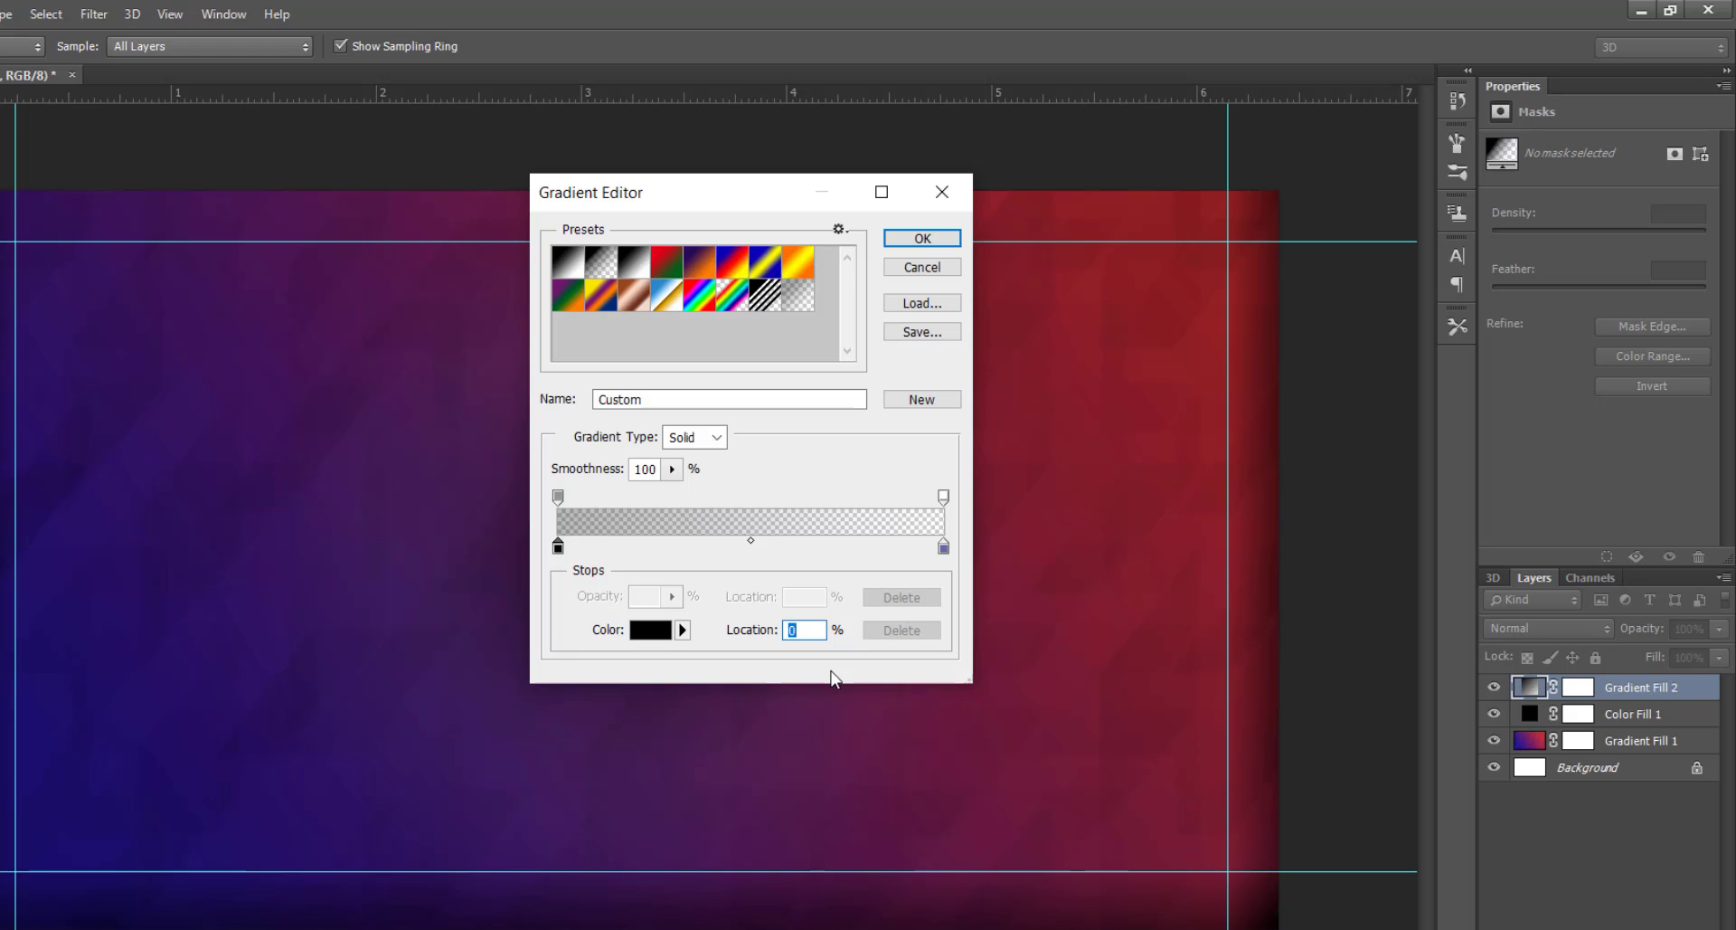
type("23")
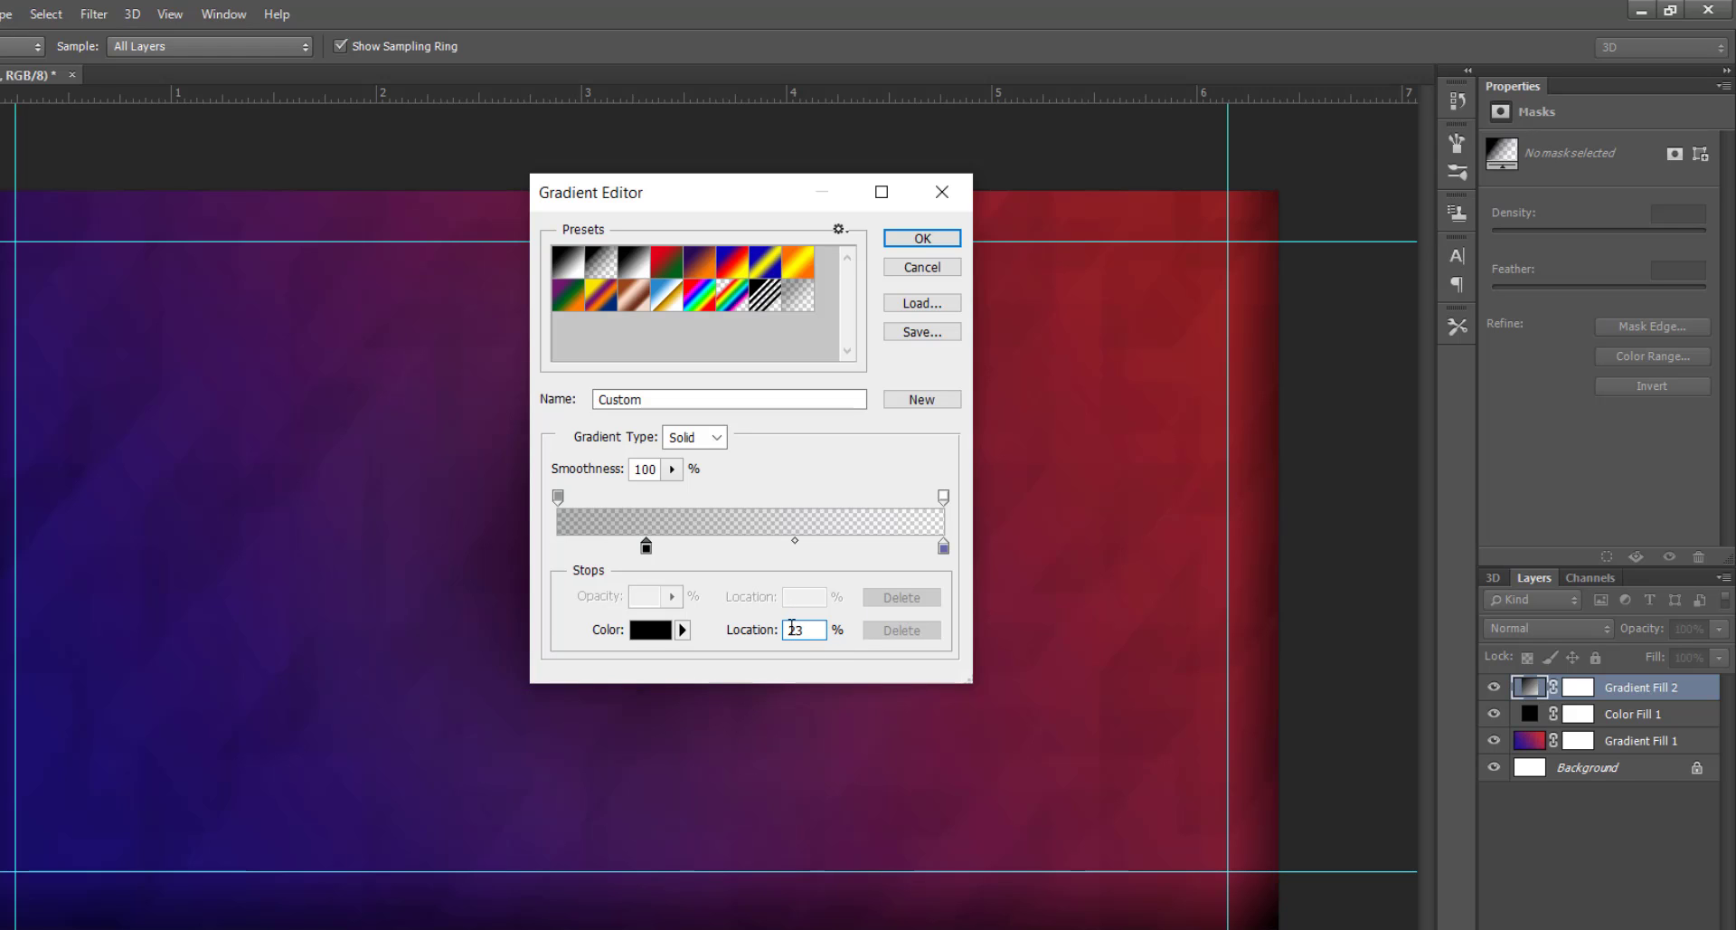
left_click(921, 240)
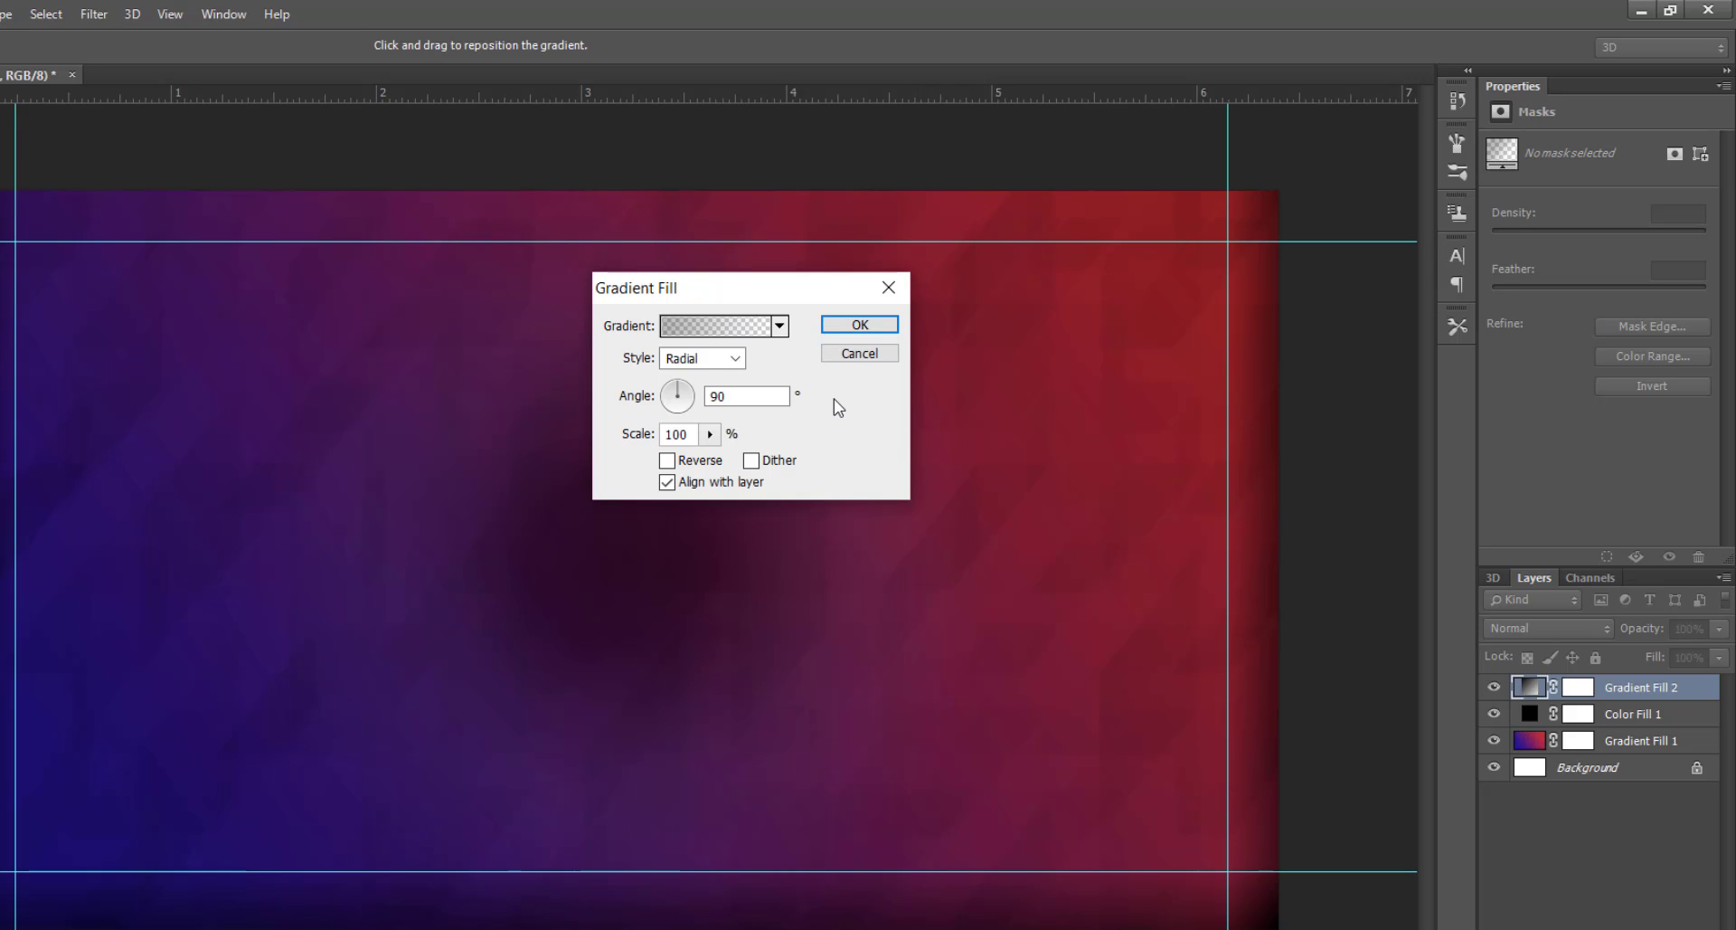
left_click(845, 326)
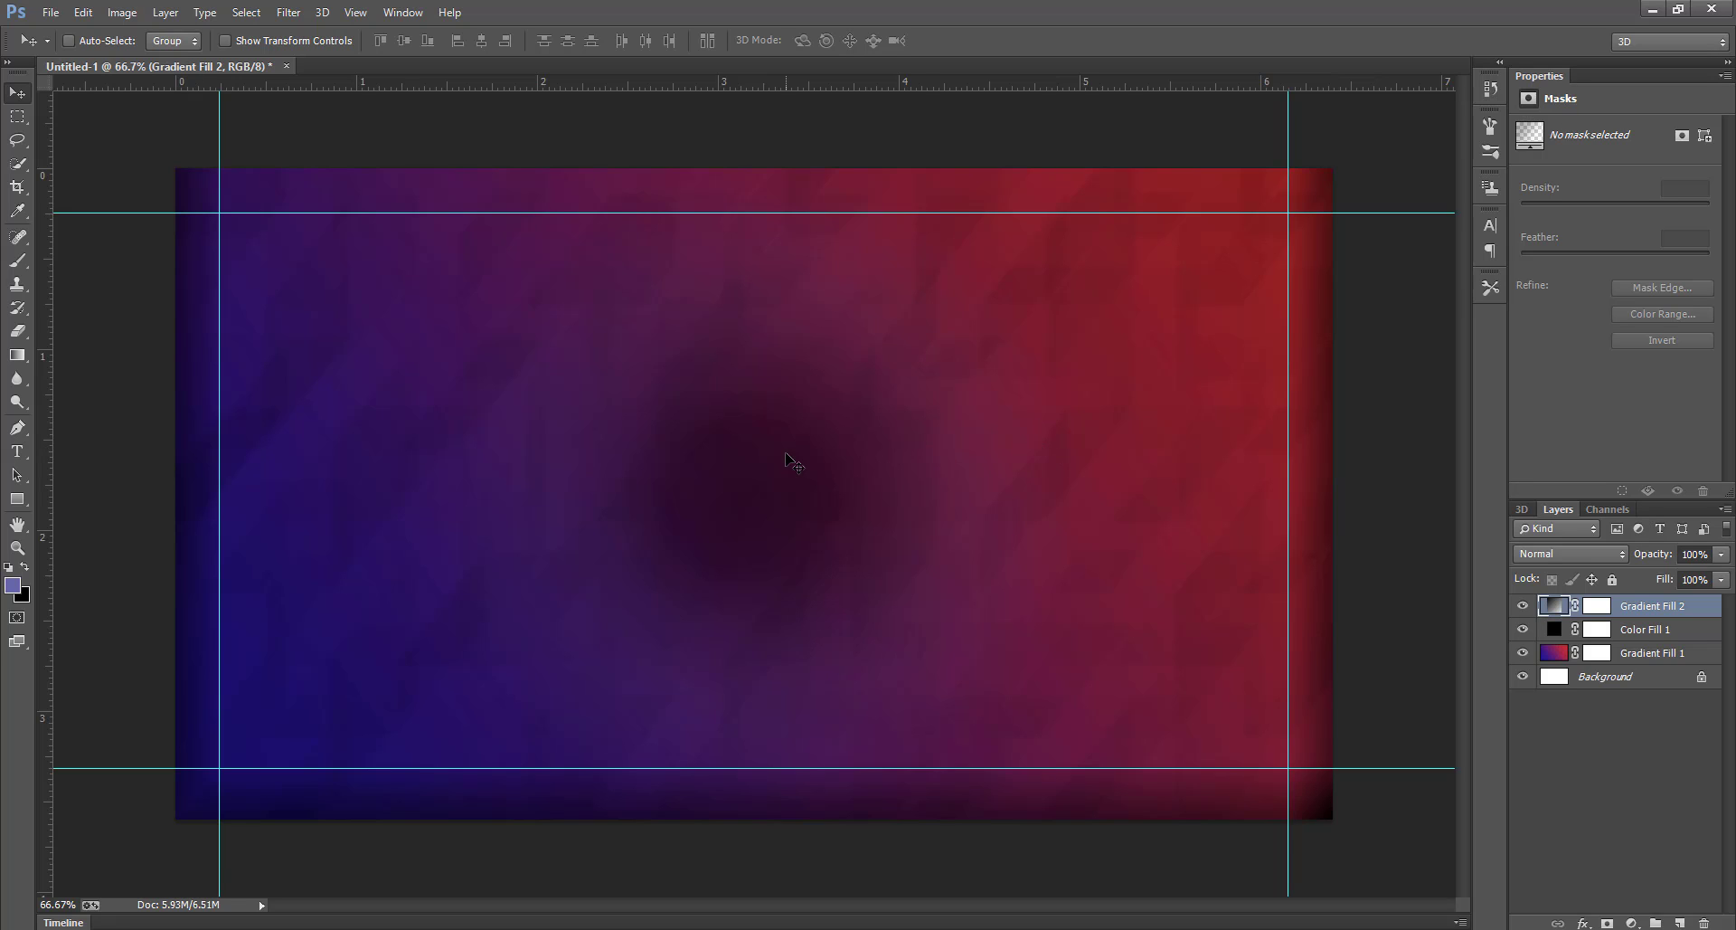
- Add the text "RHYTHM OF THE NIGHT" in capitals on the canvas with the Type tool
left_click(17, 451)
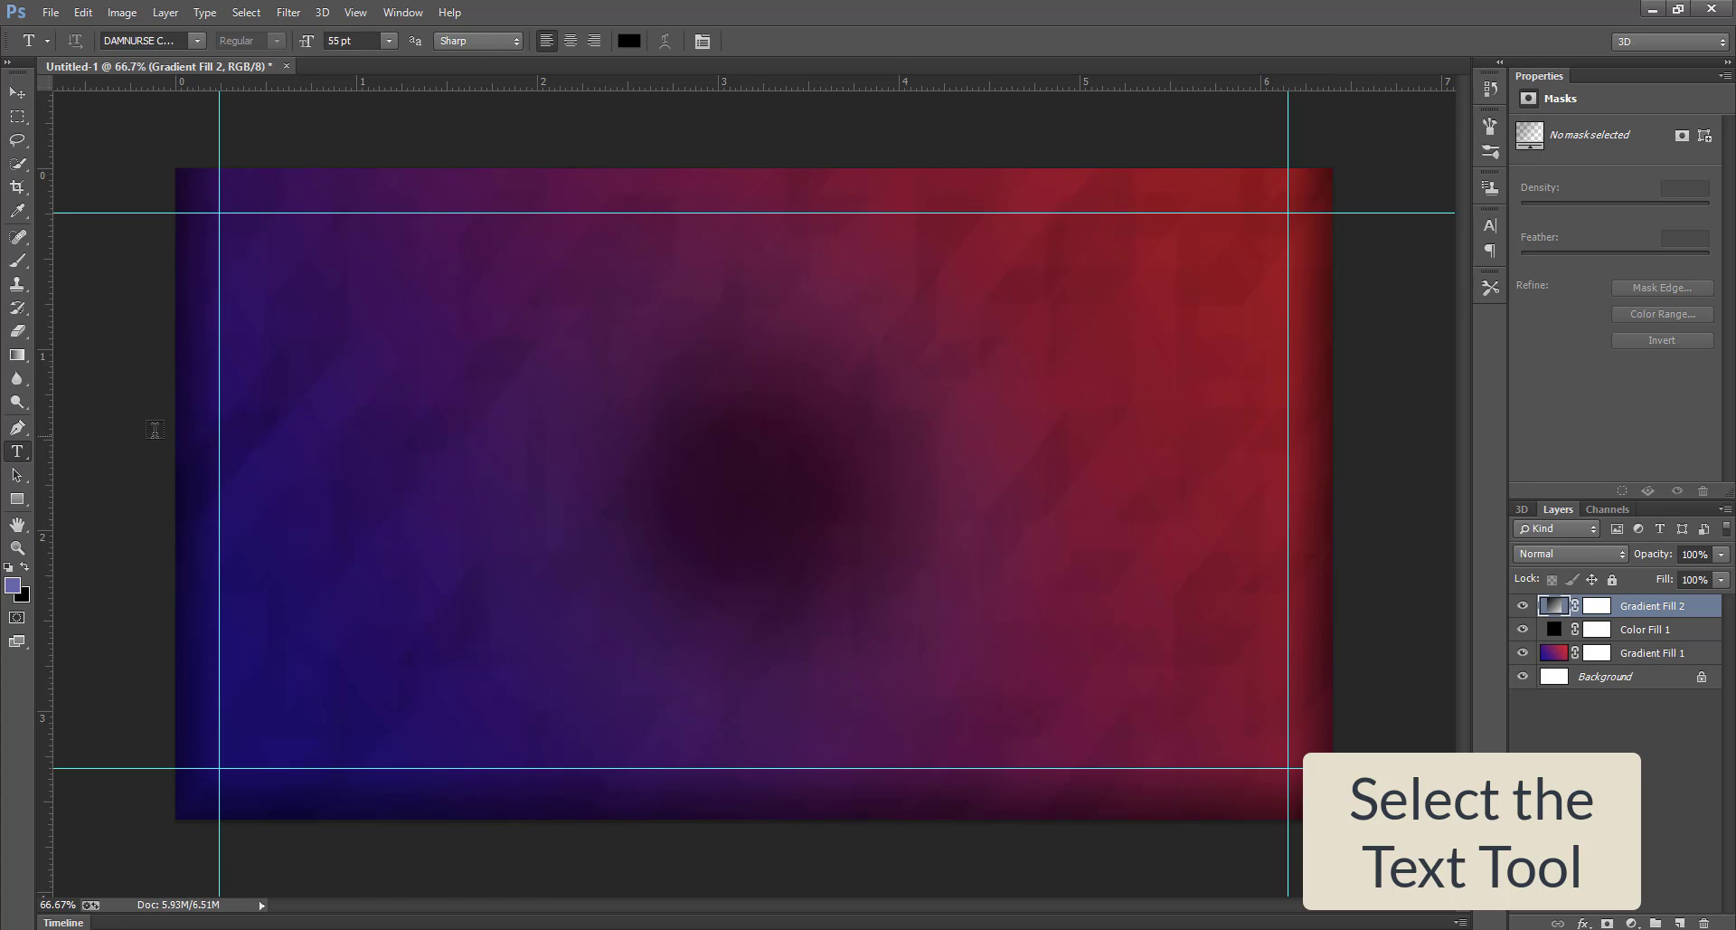
left_click(327, 460)
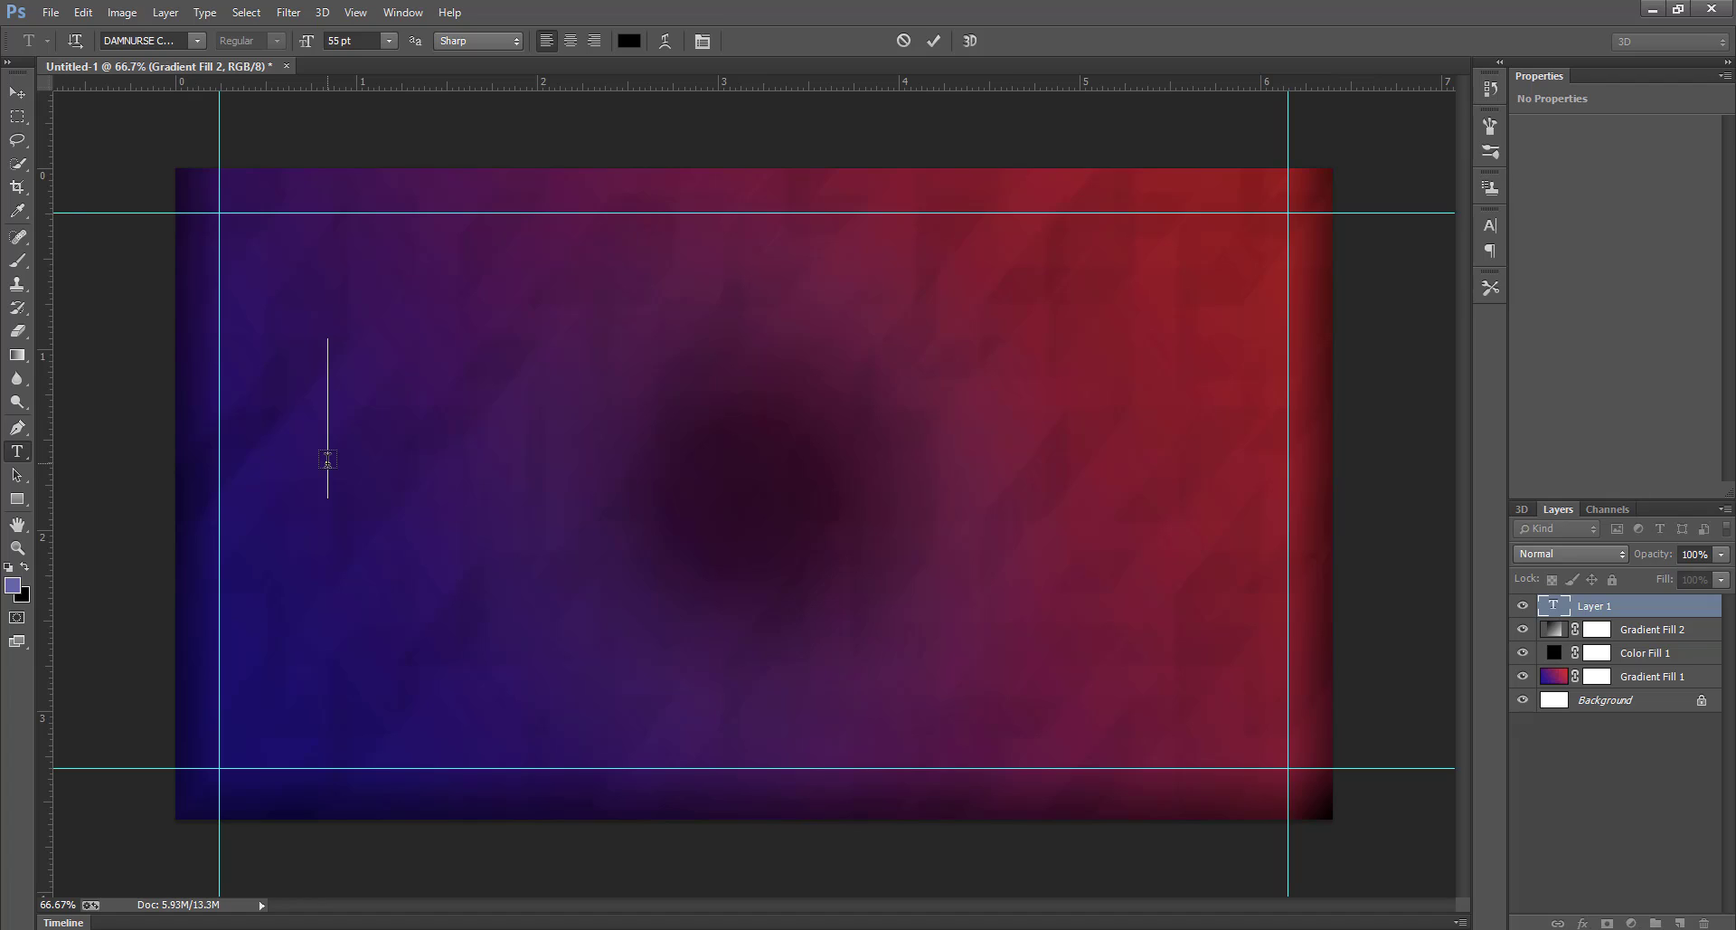
type("rh")
key("Caps_Lock")
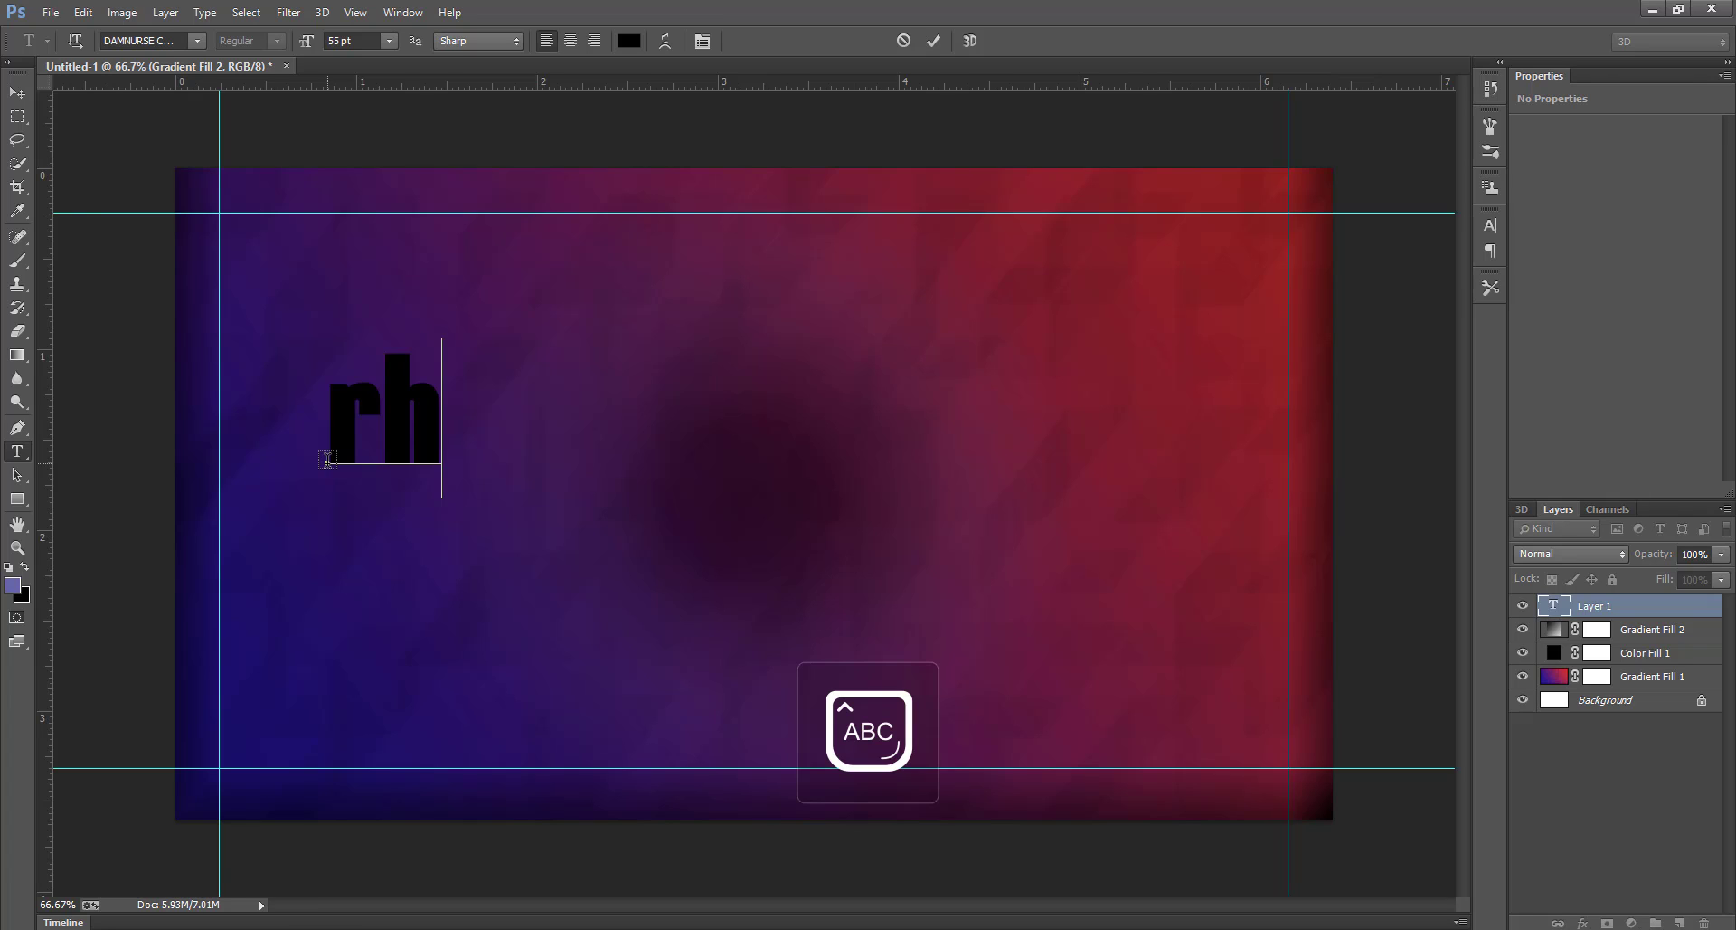
key("BackSpace")
key("BackSpace")
type("RH")
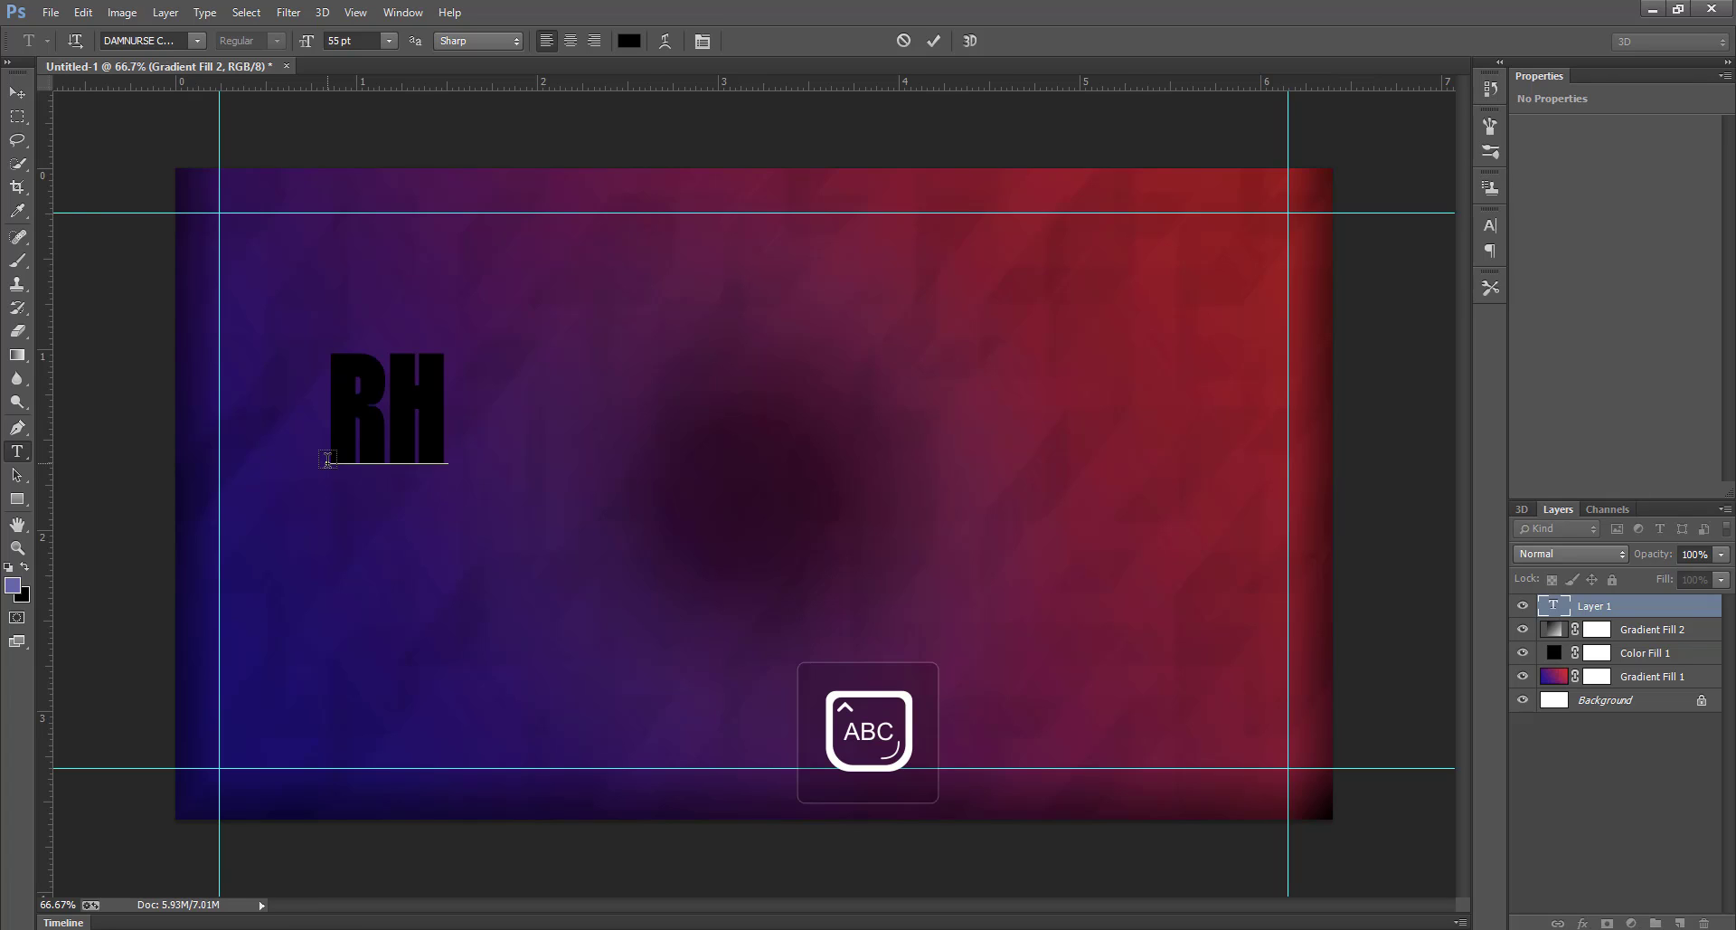
type("YTHM O")
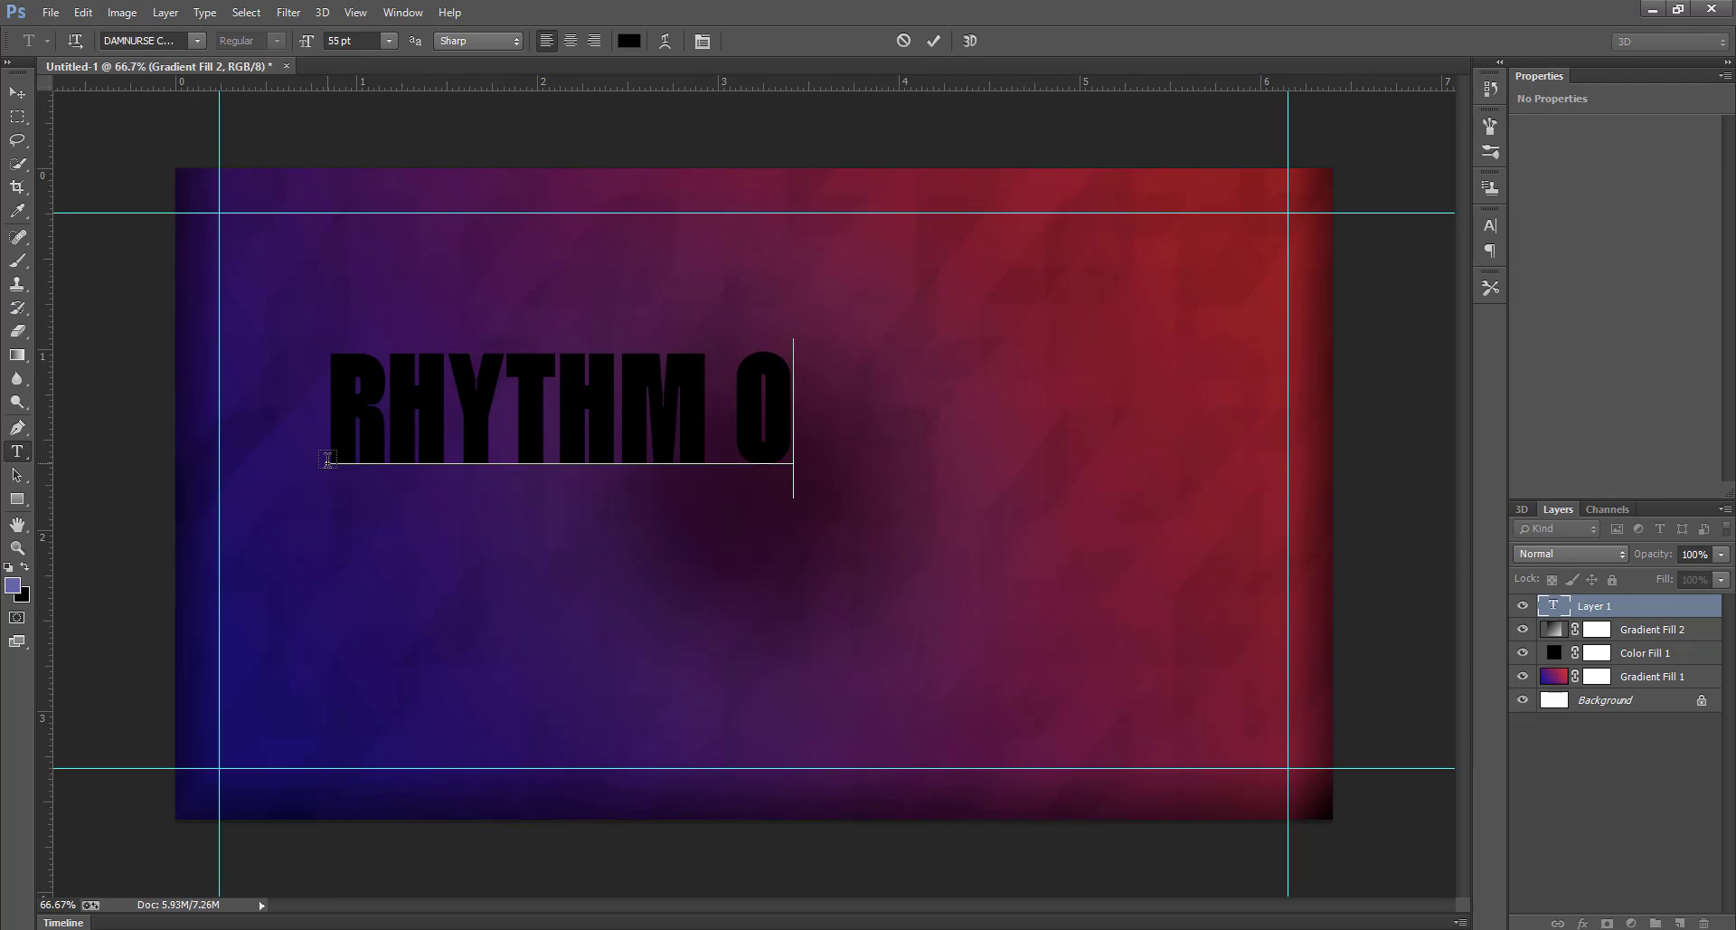
type("F THE")
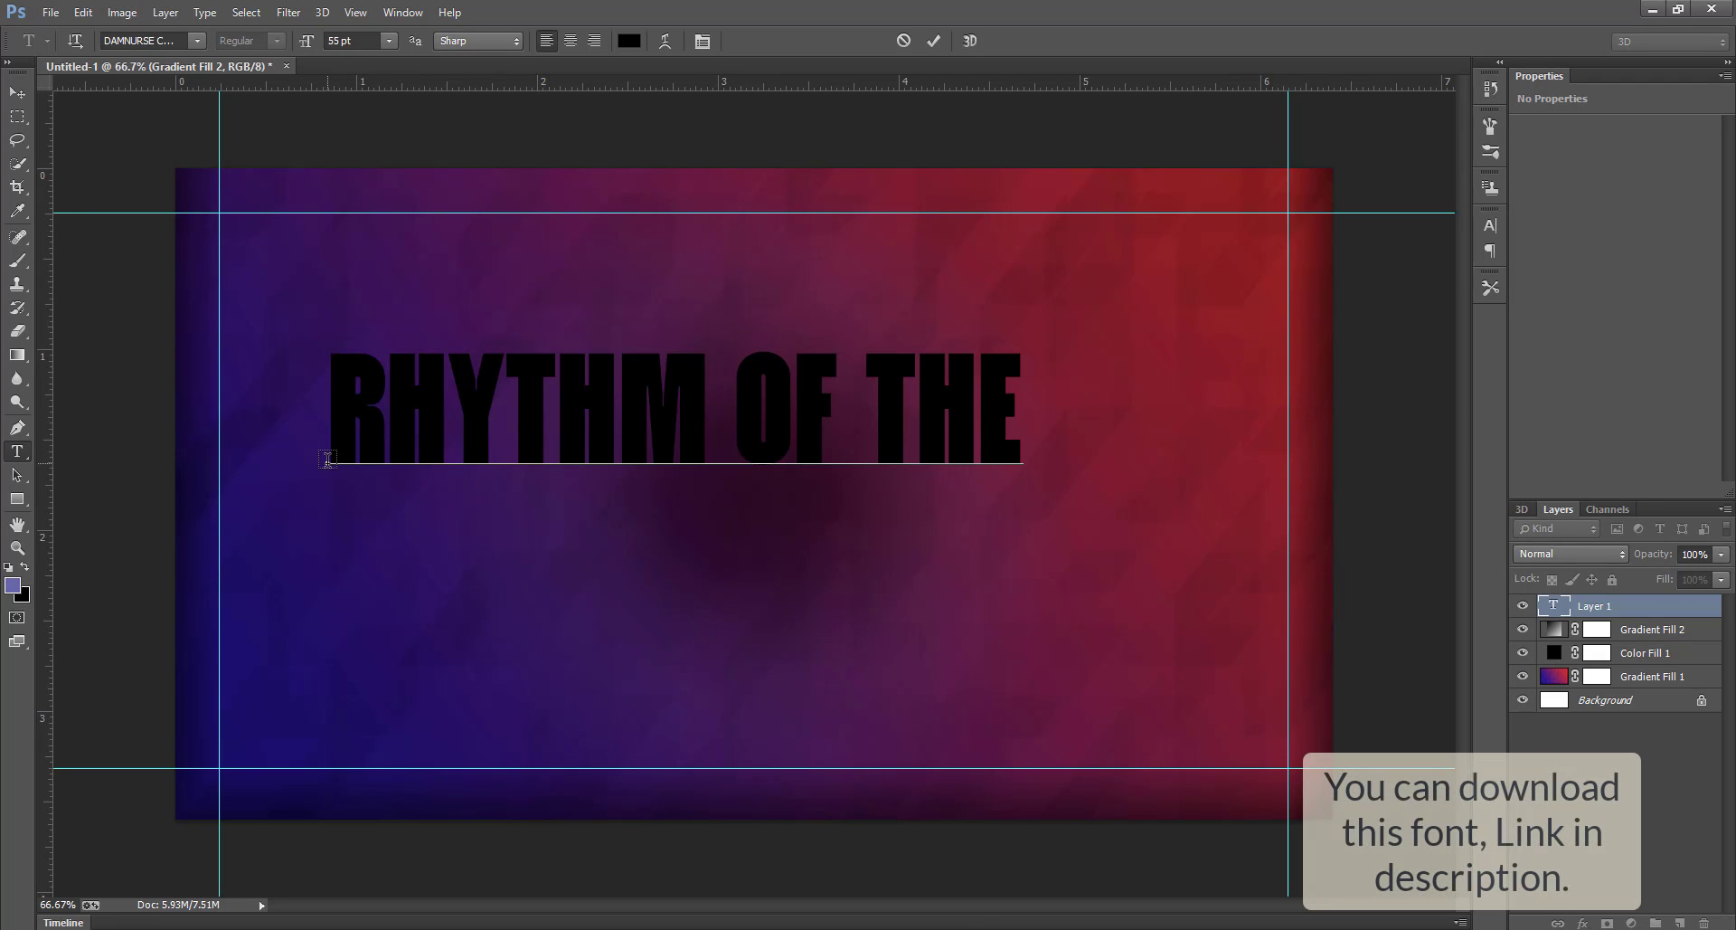
type(" NIGHT")
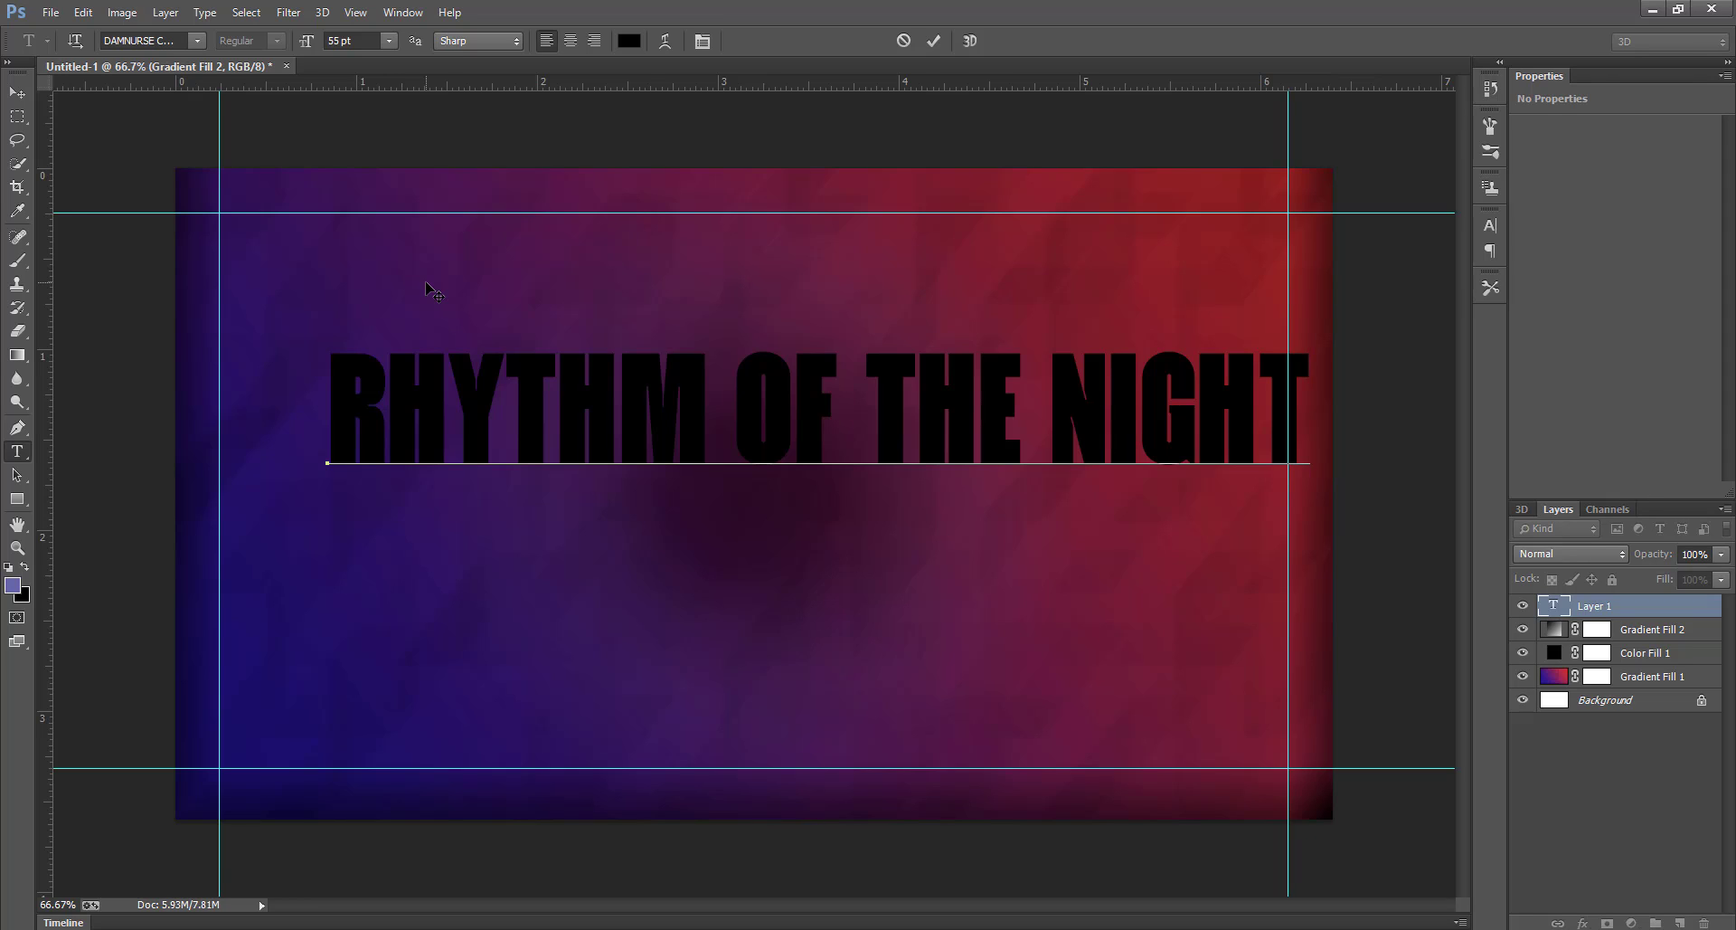
- Set the whole title in the DAMNURSE CHRONICAL font at 62 pt and commit the text
double_click(415, 391)
triple_click(415, 391)
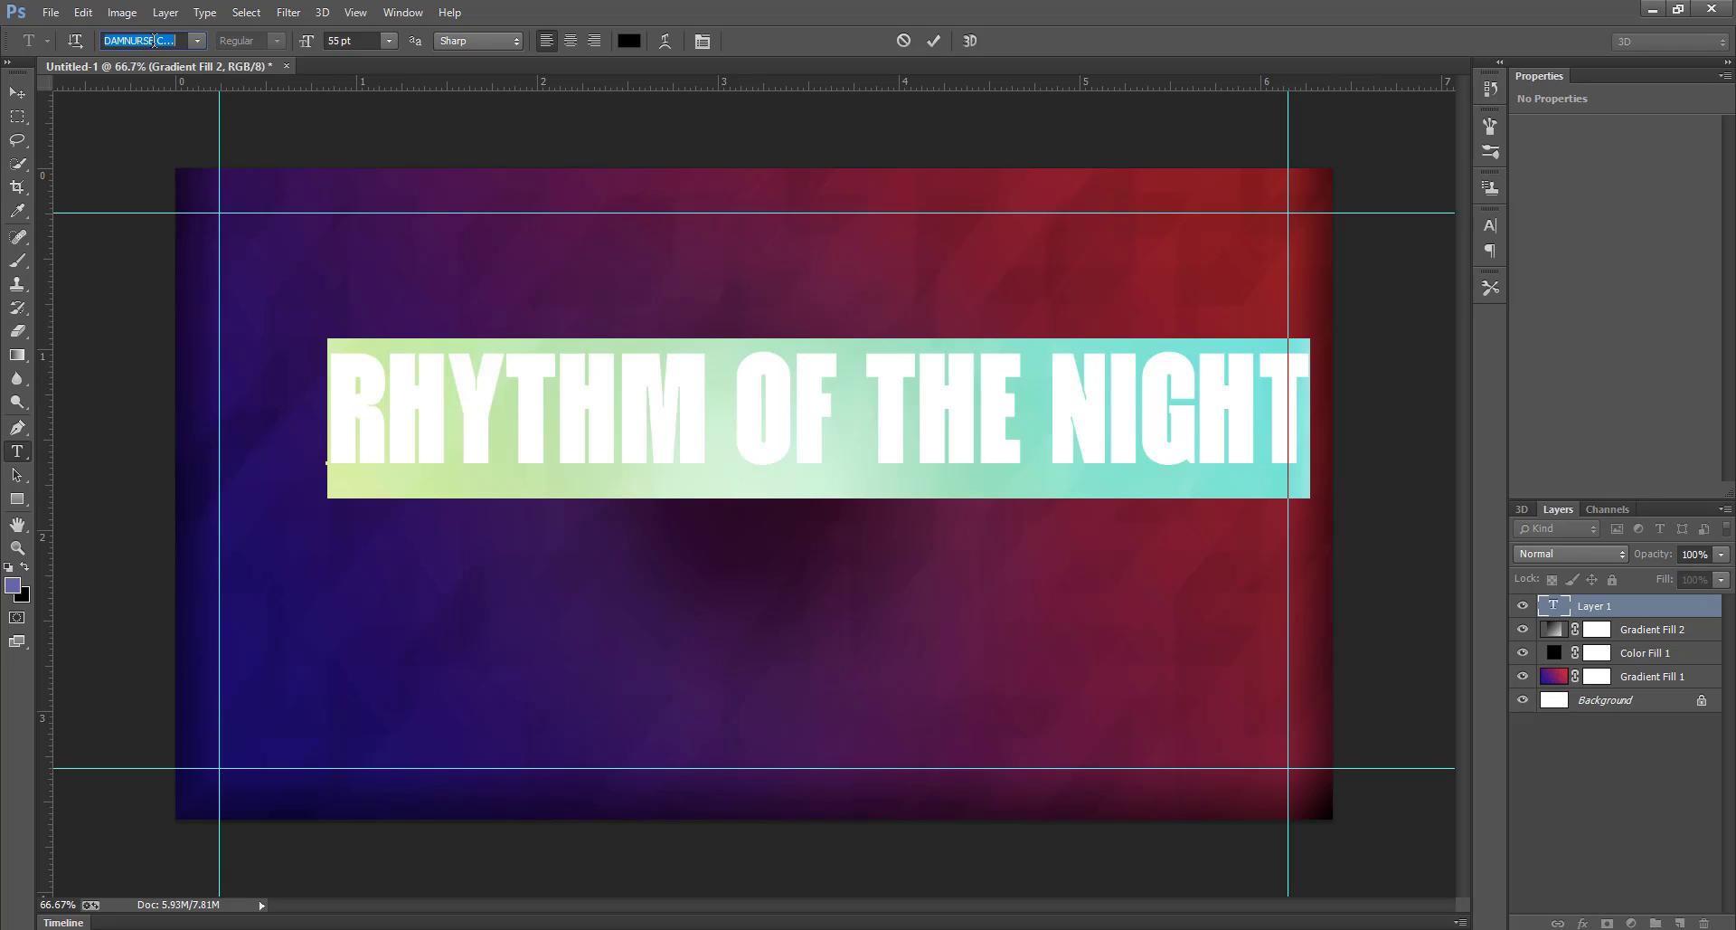
left_click(201, 46)
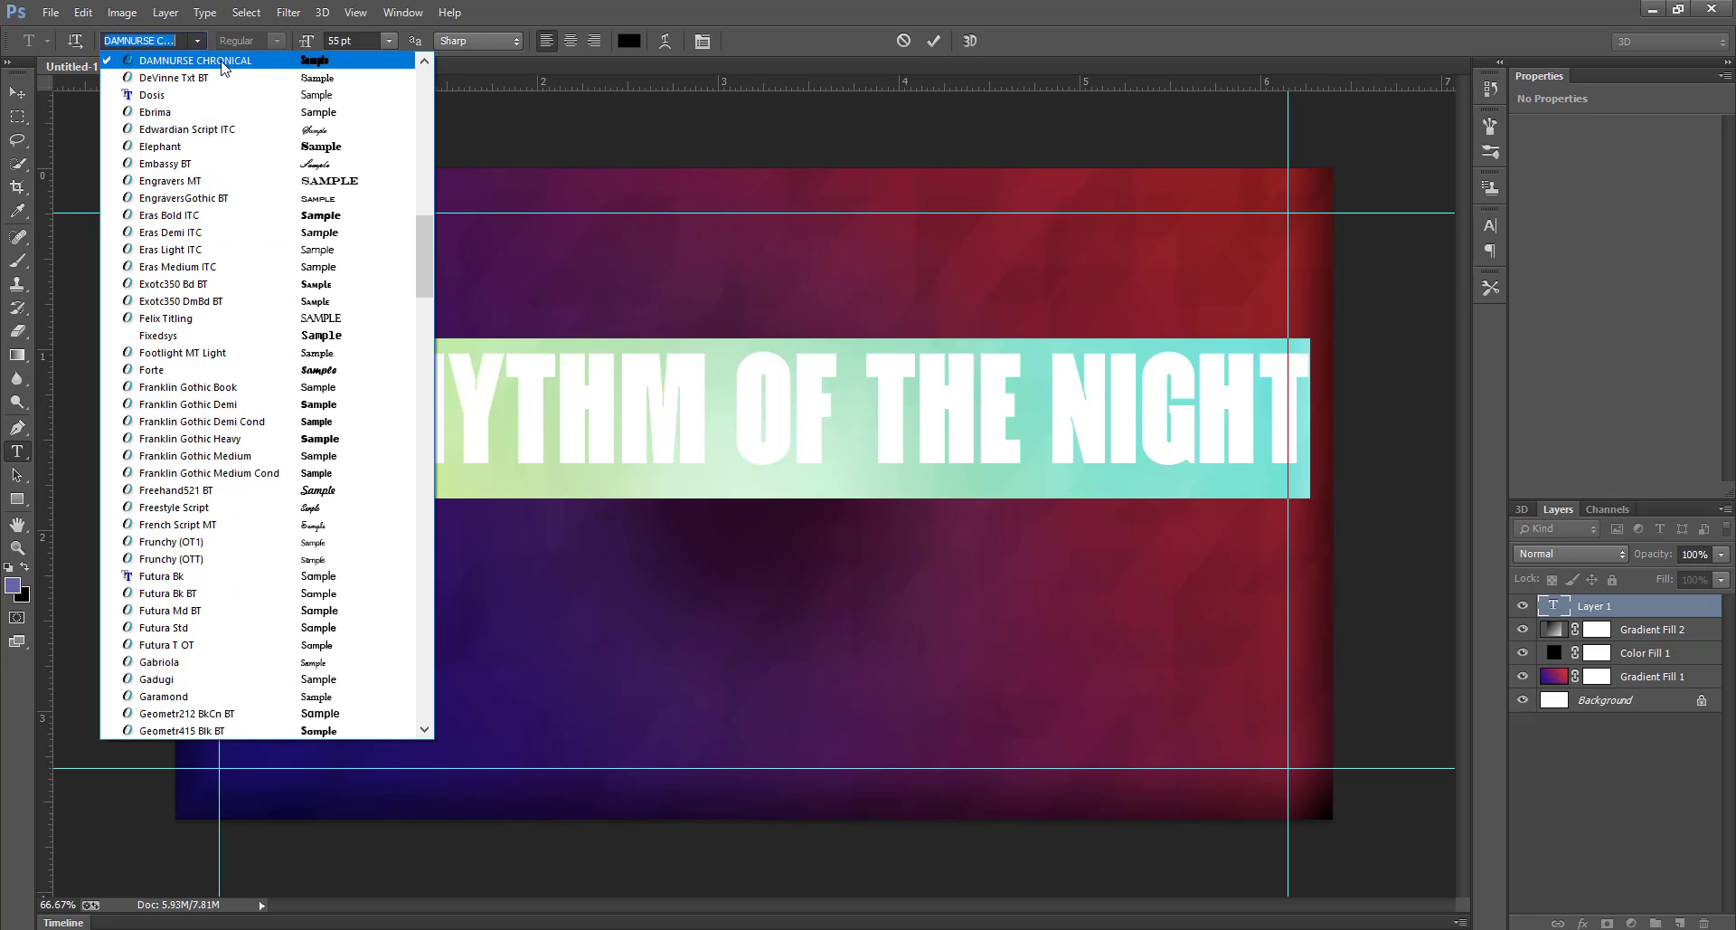
left_click(269, 71)
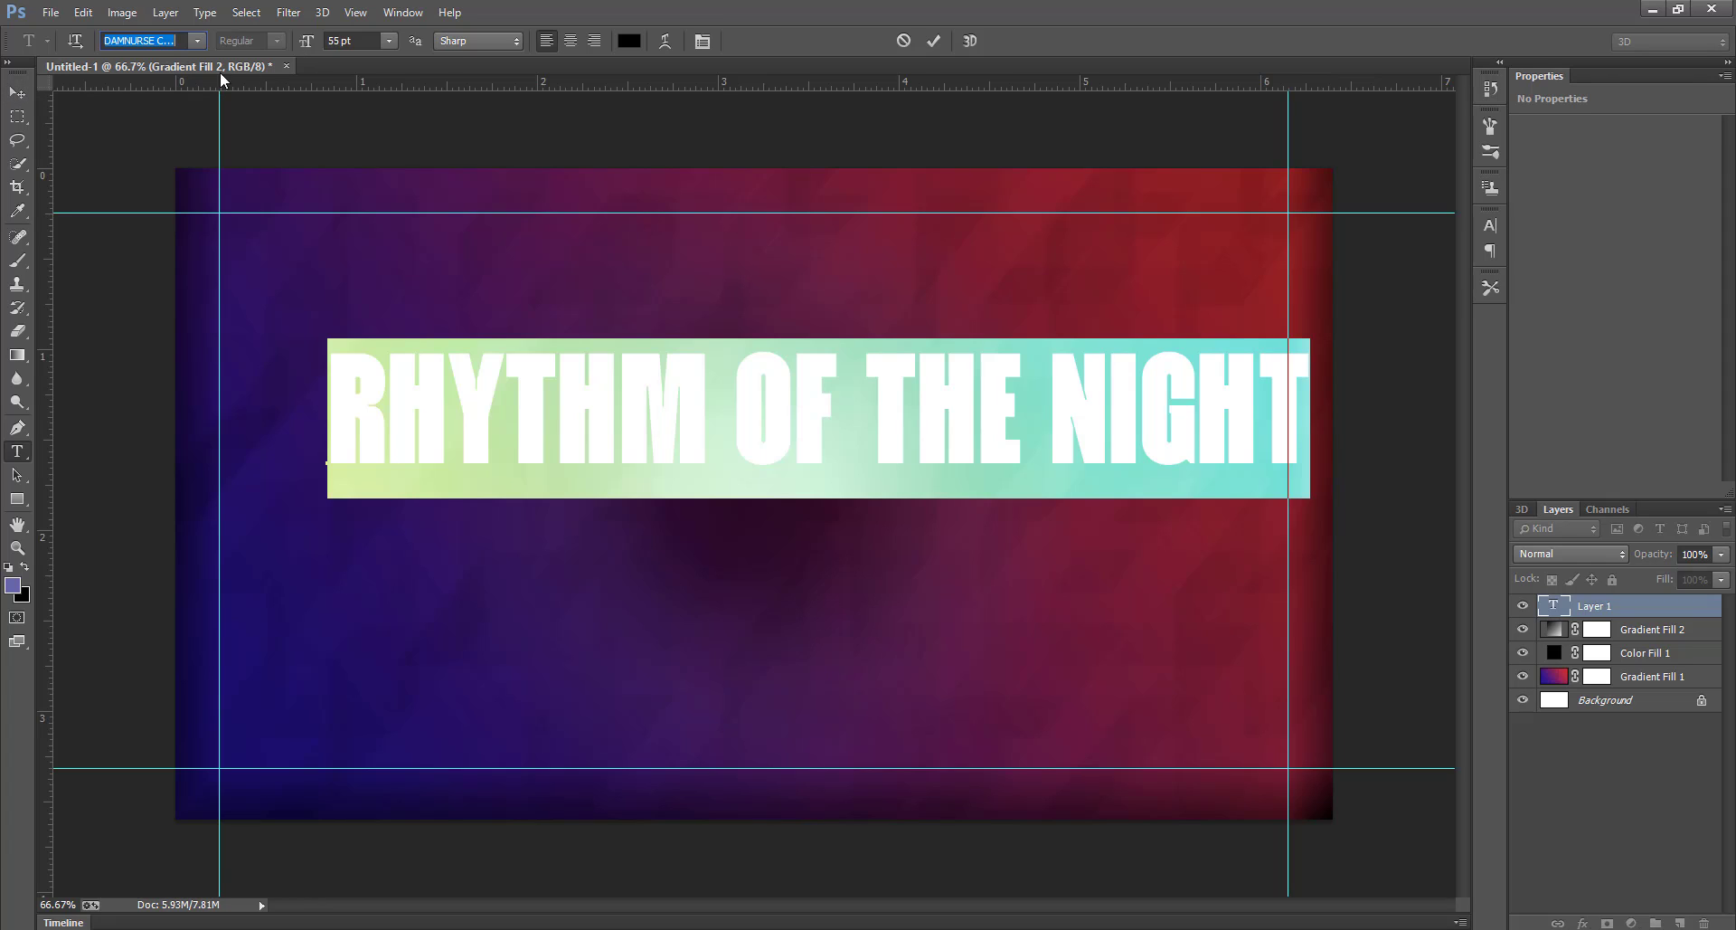
left_click(336, 35)
type("62")
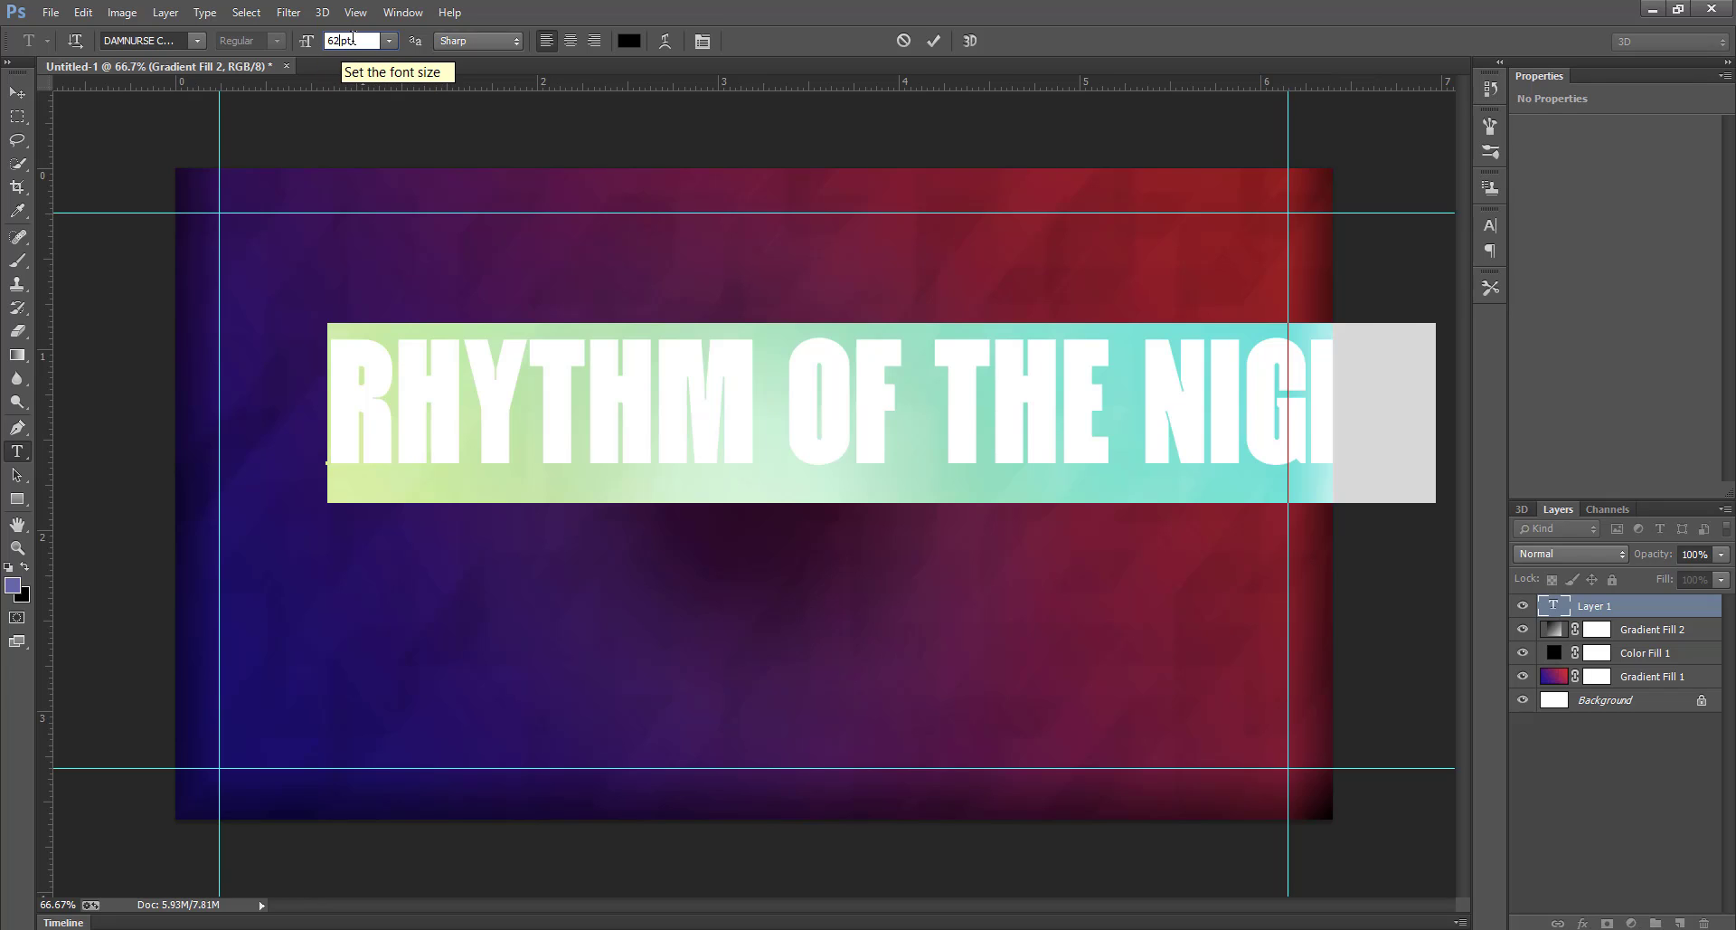
left_click(17, 92)
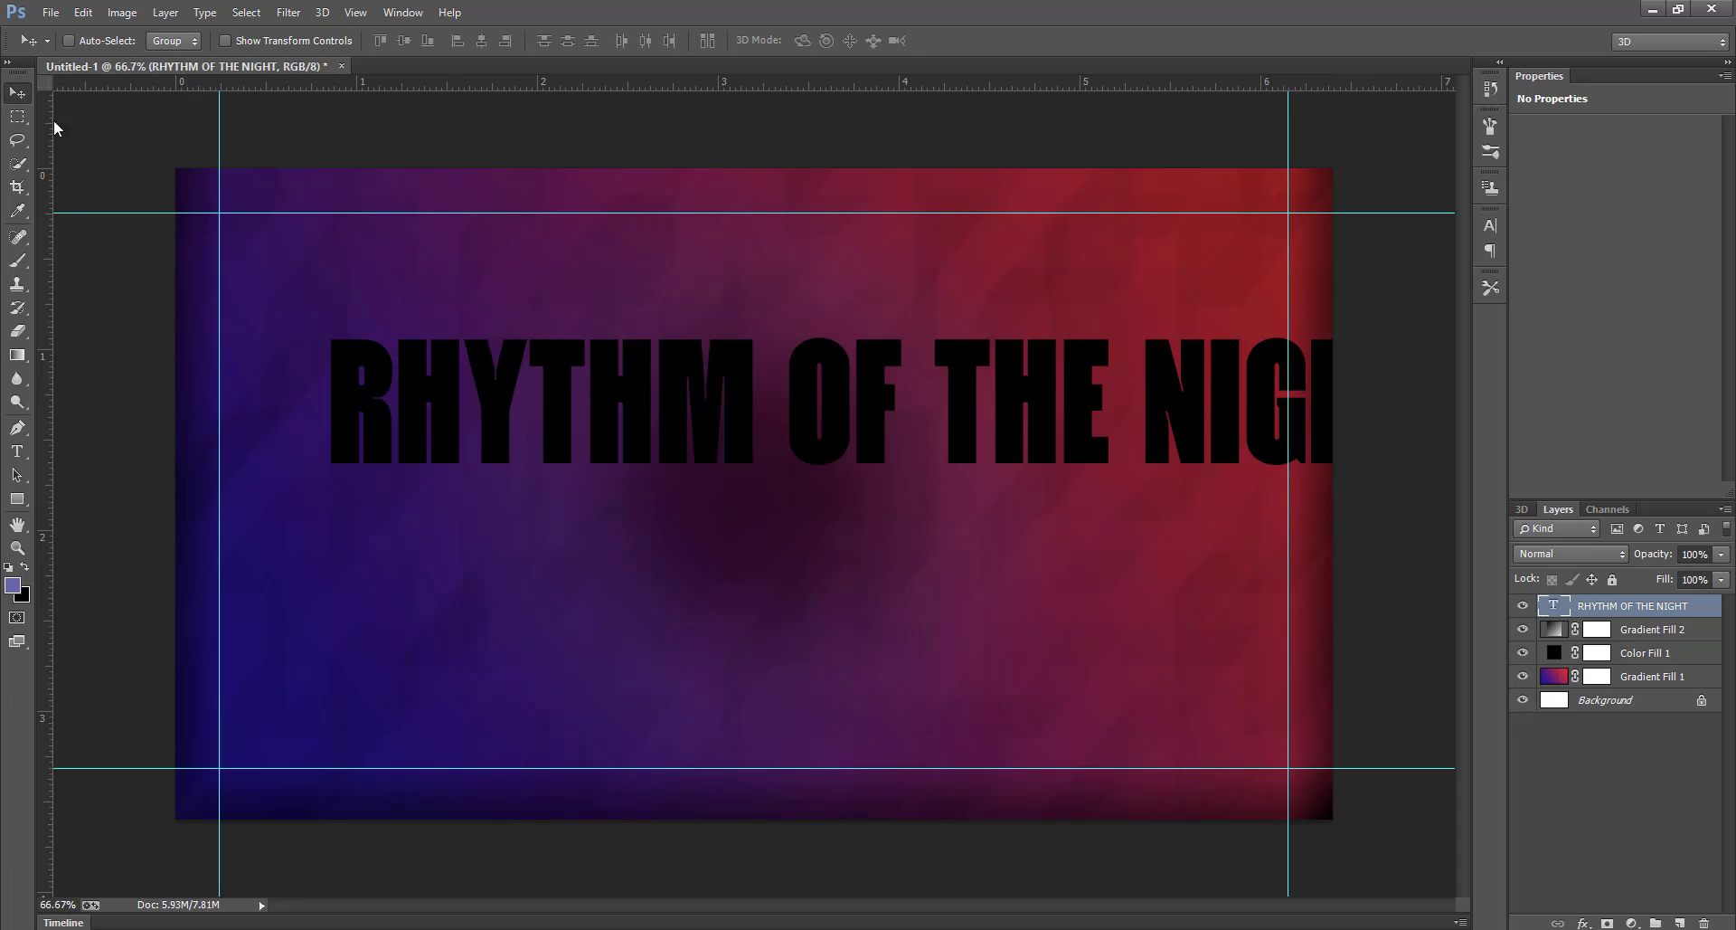
- Center the title vertically and horizontally on the whole canvas, then clear the selection
key("ctrl+a")
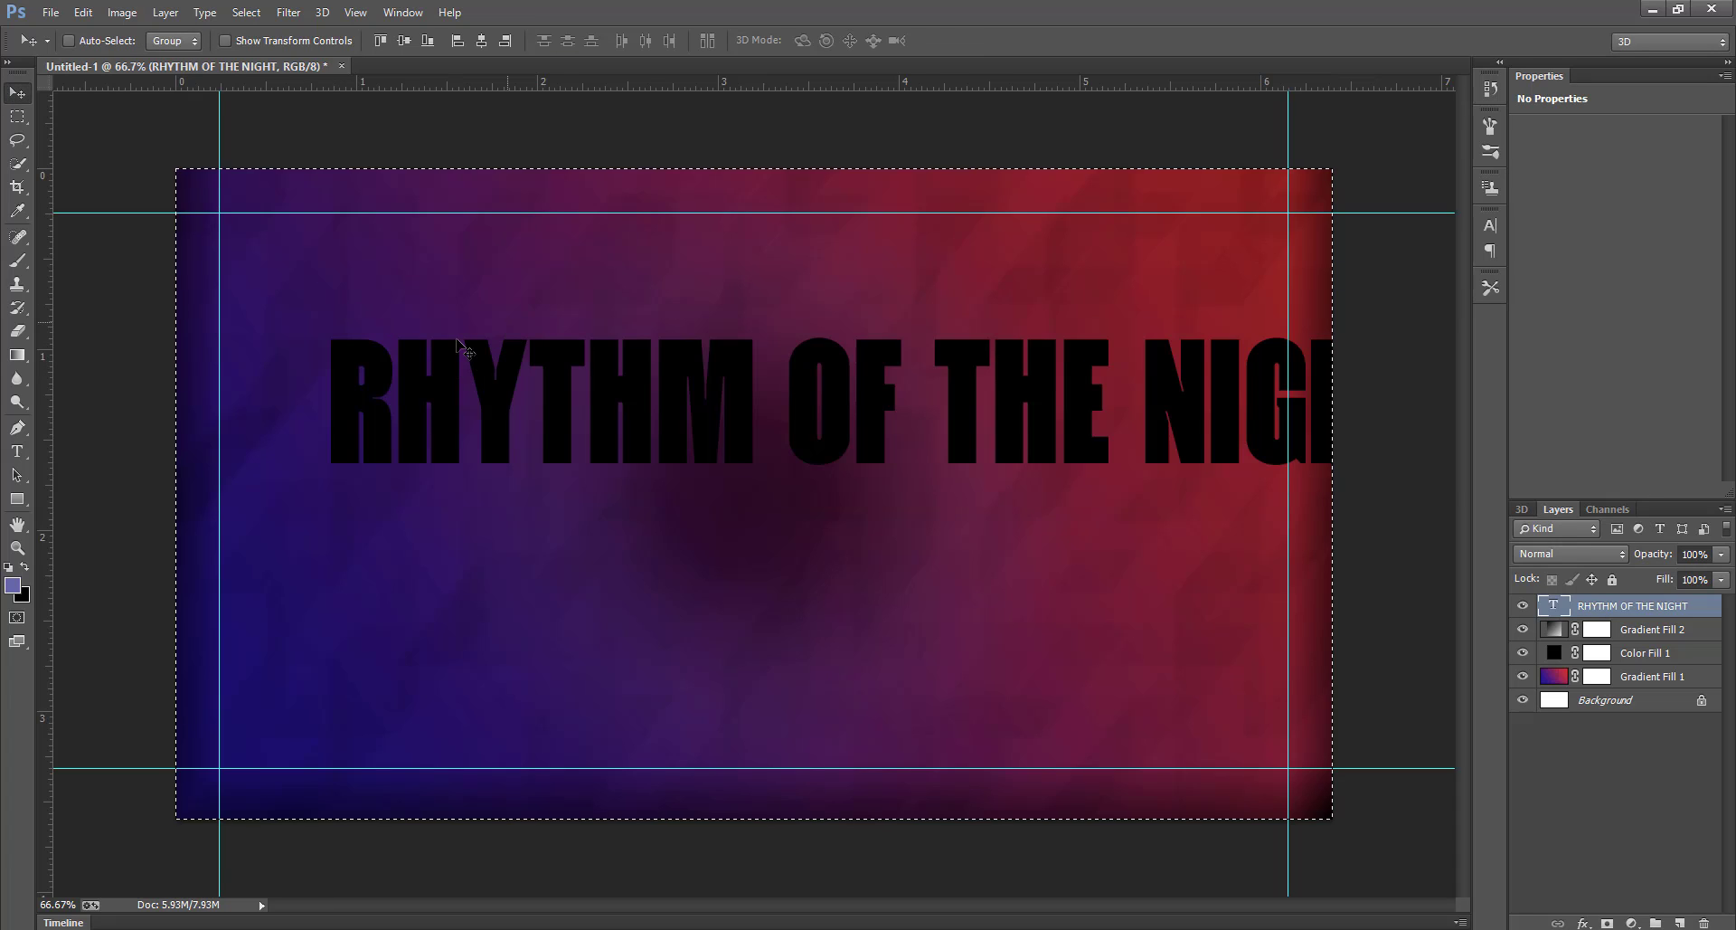
left_click(409, 47)
left_click(484, 43)
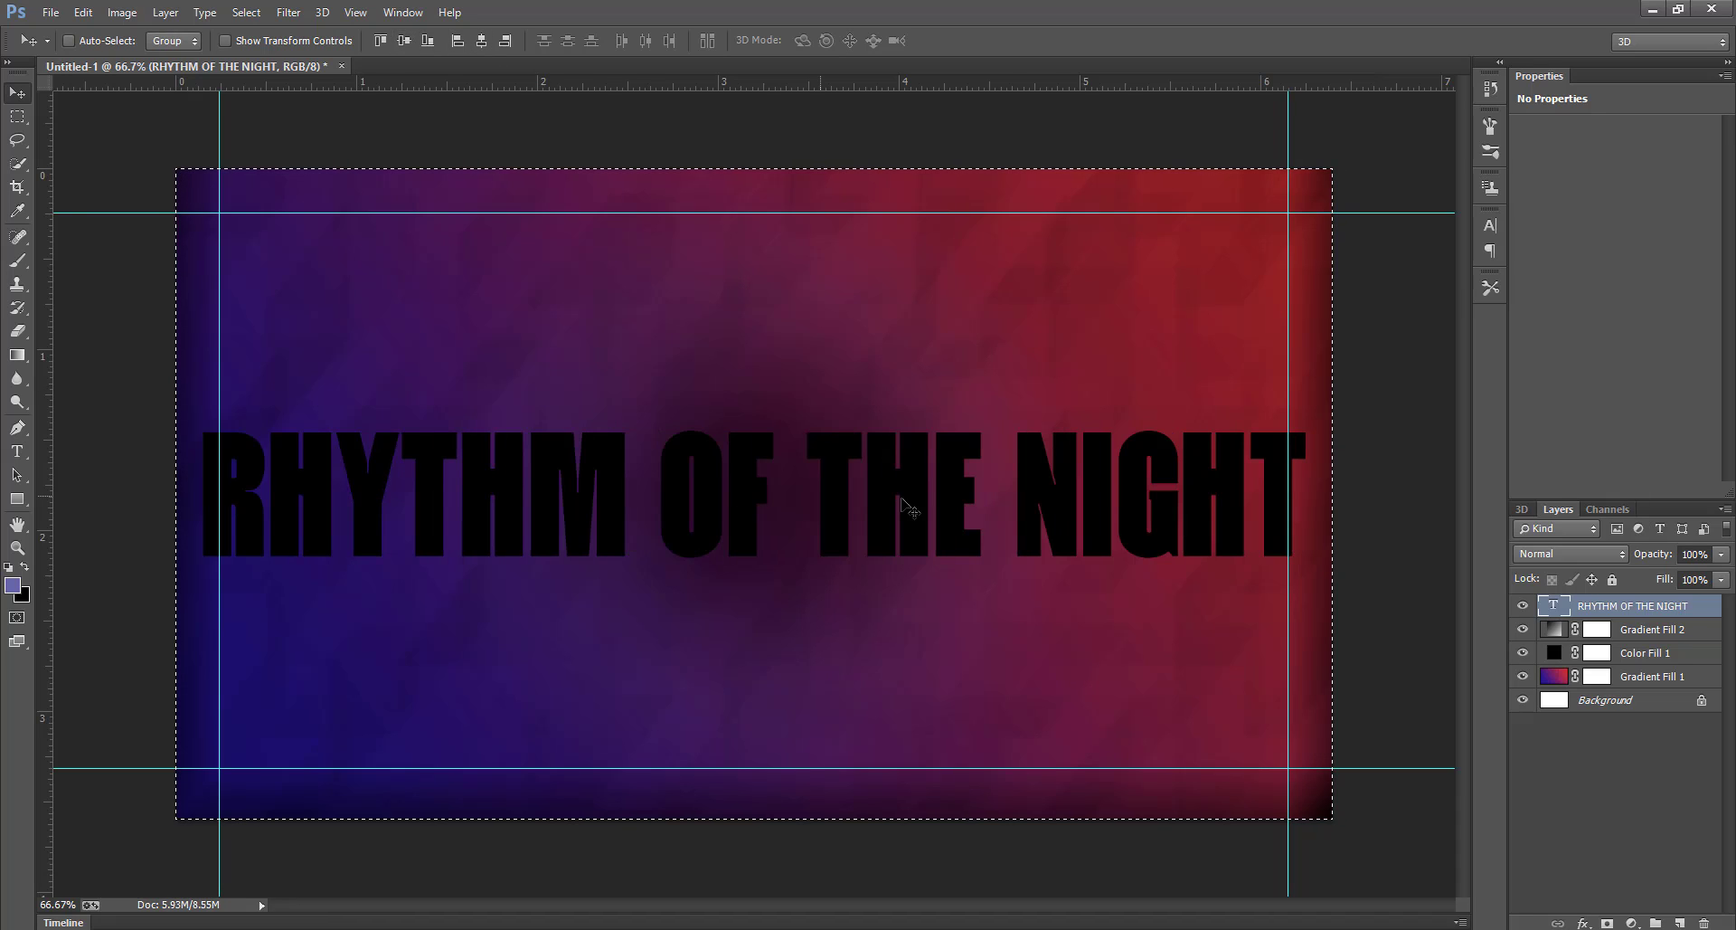
key("ctrl+d")
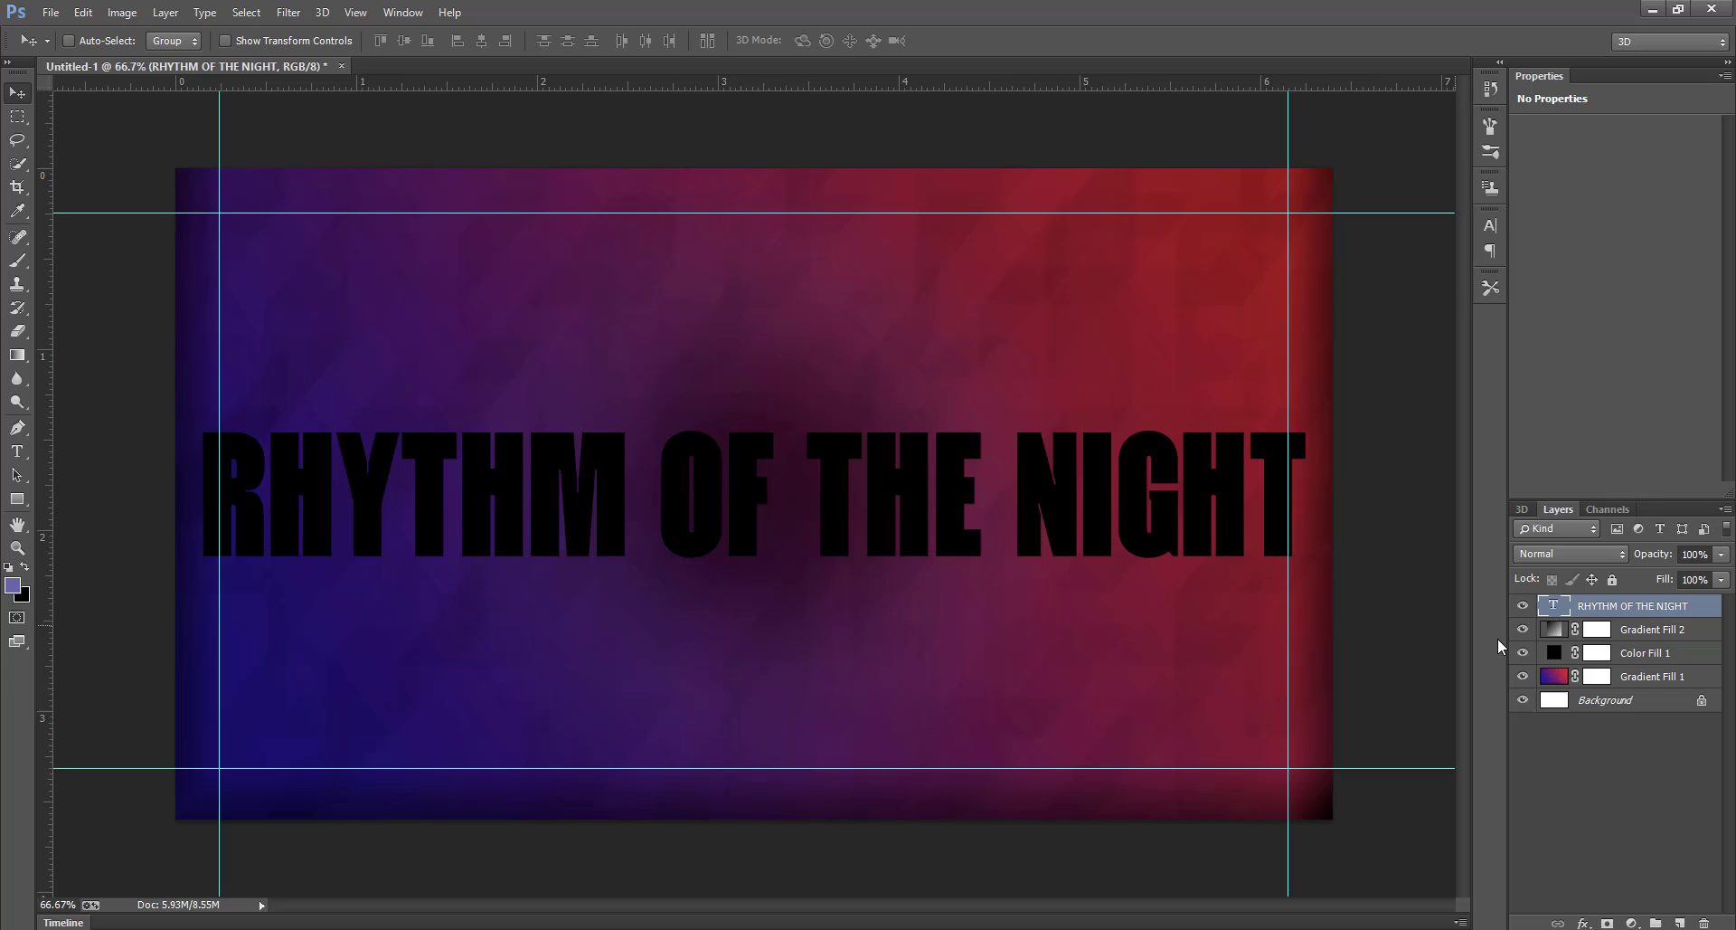
- Reduce the title's font size to 59 pt and center-align its text
double_click(1557, 606)
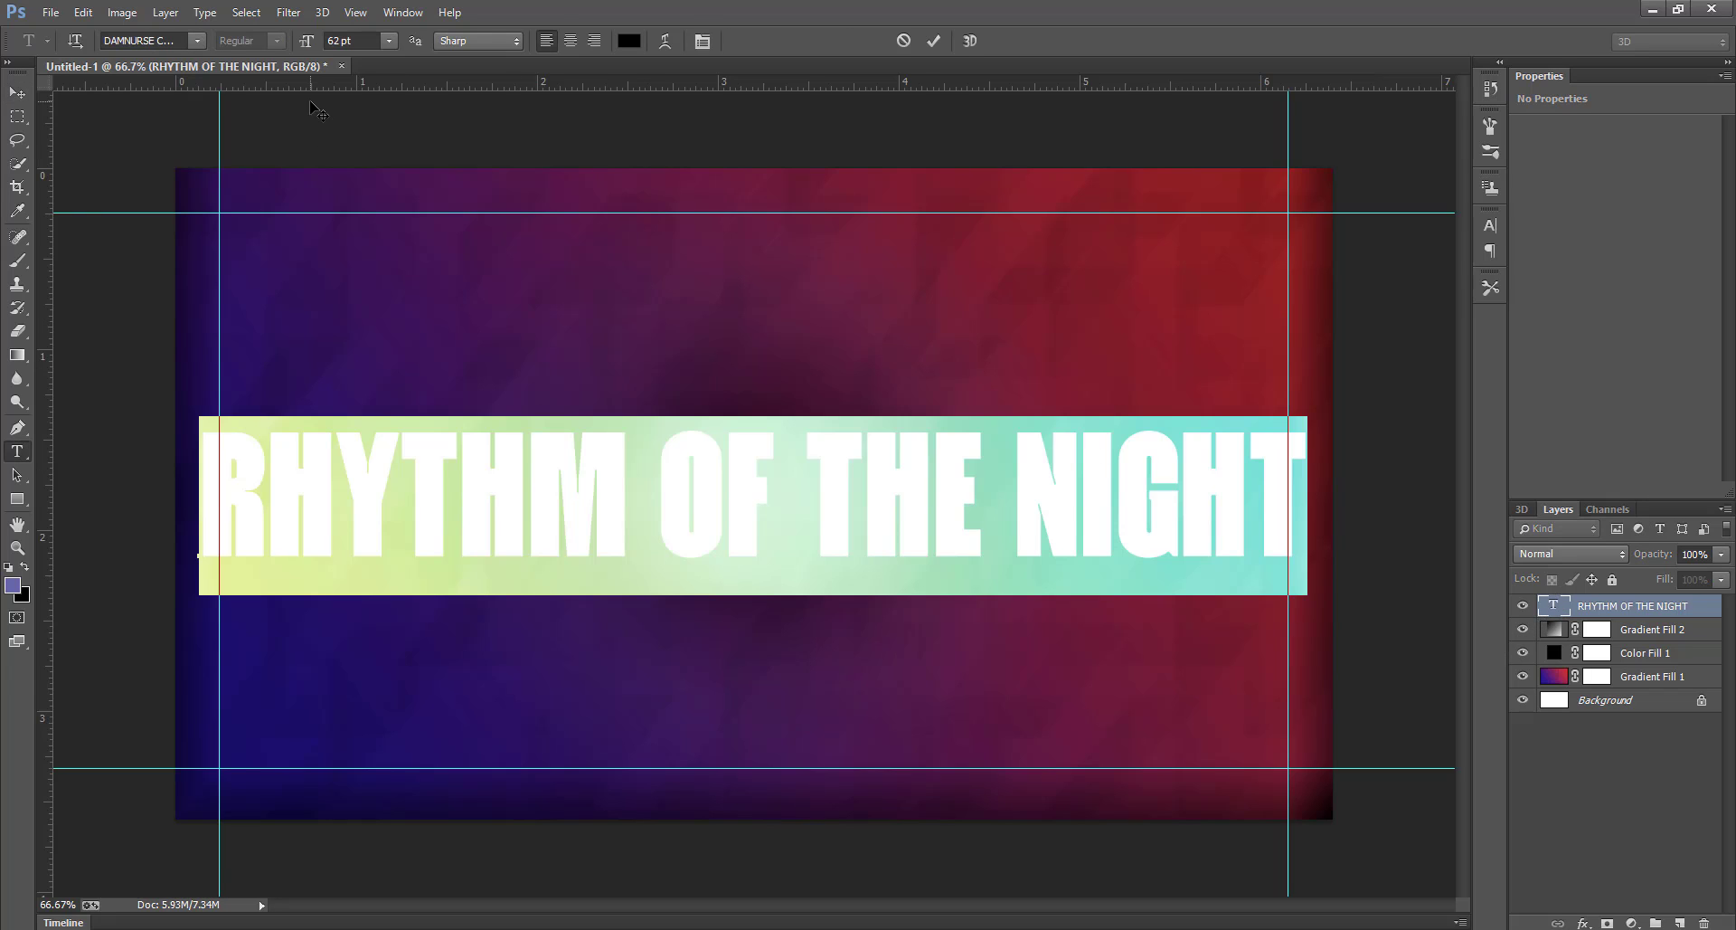
left_click(341, 41)
key("Down")
key("Down")
key("Down")
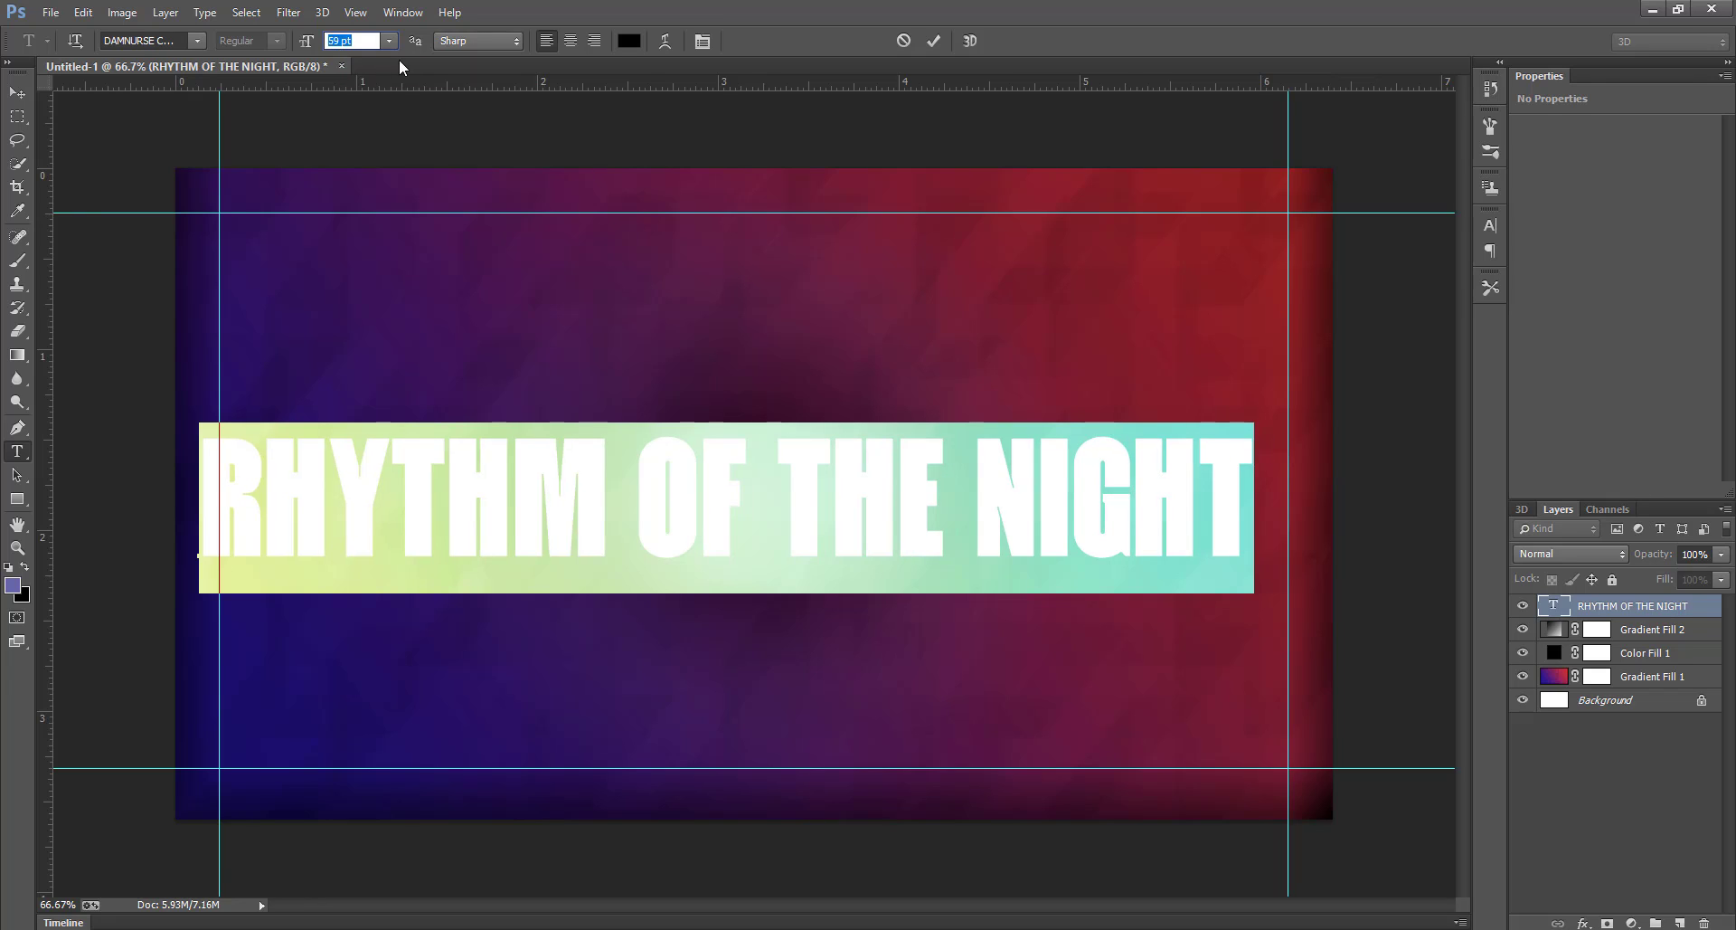
left_click(574, 47)
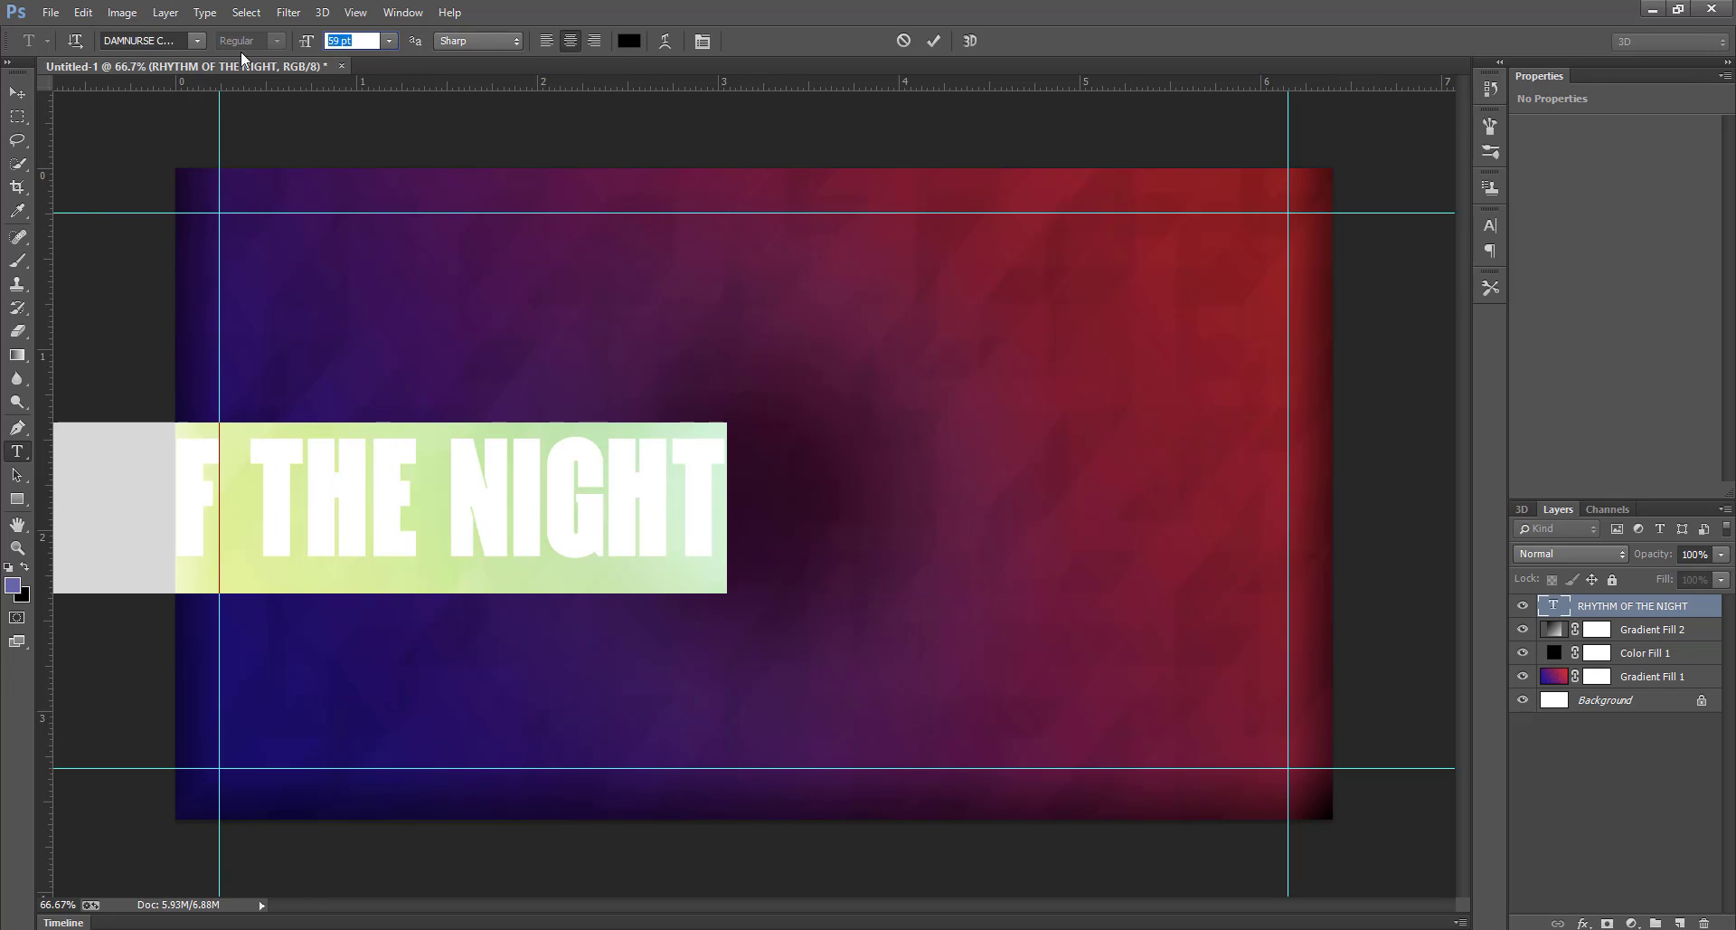
- Re-center the resized title on the whole canvas, both vertically and horizontally, and clear the selection
left_click(20, 89)
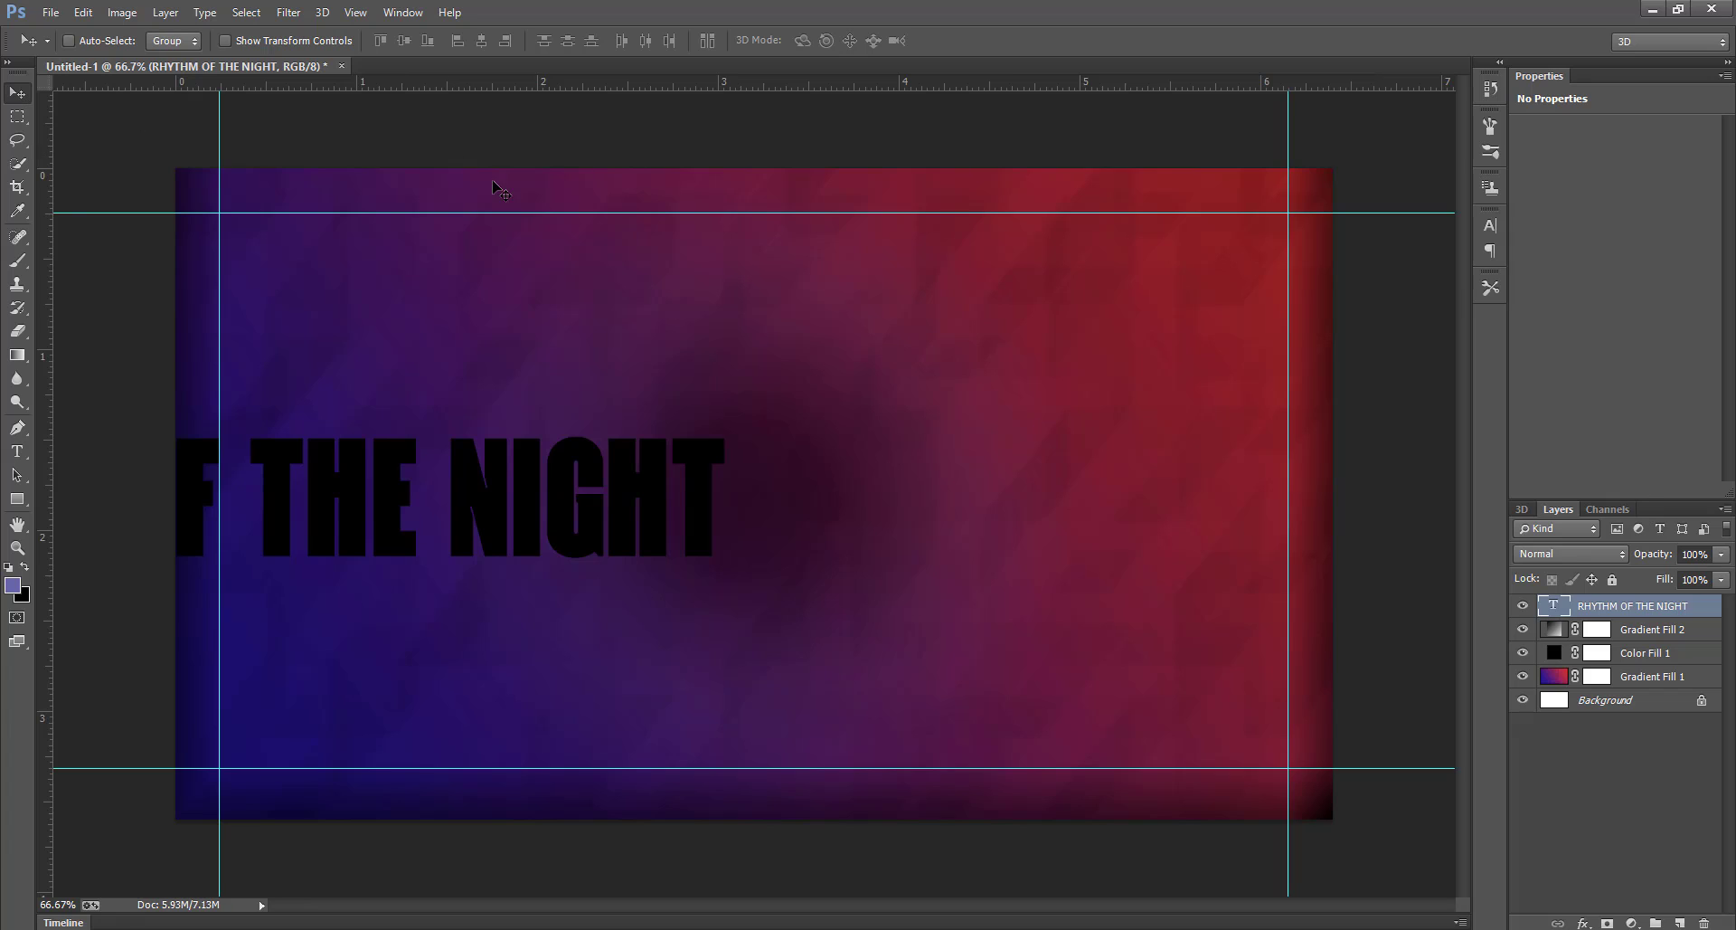
key("ctrl+a")
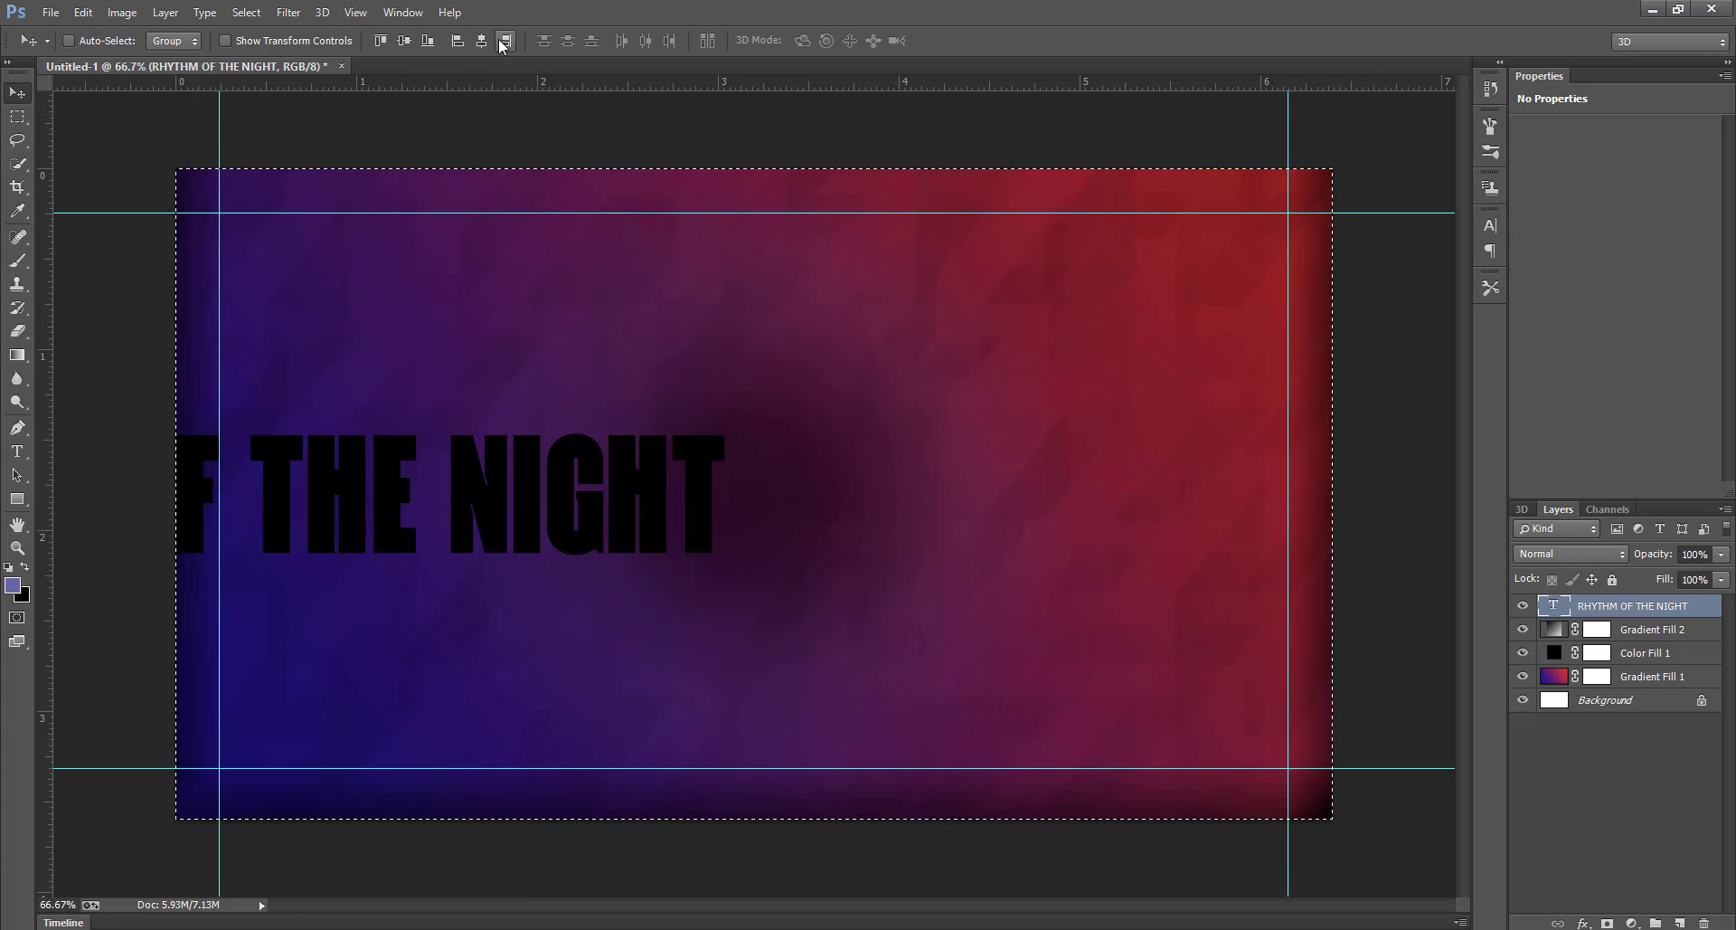
left_click(483, 42)
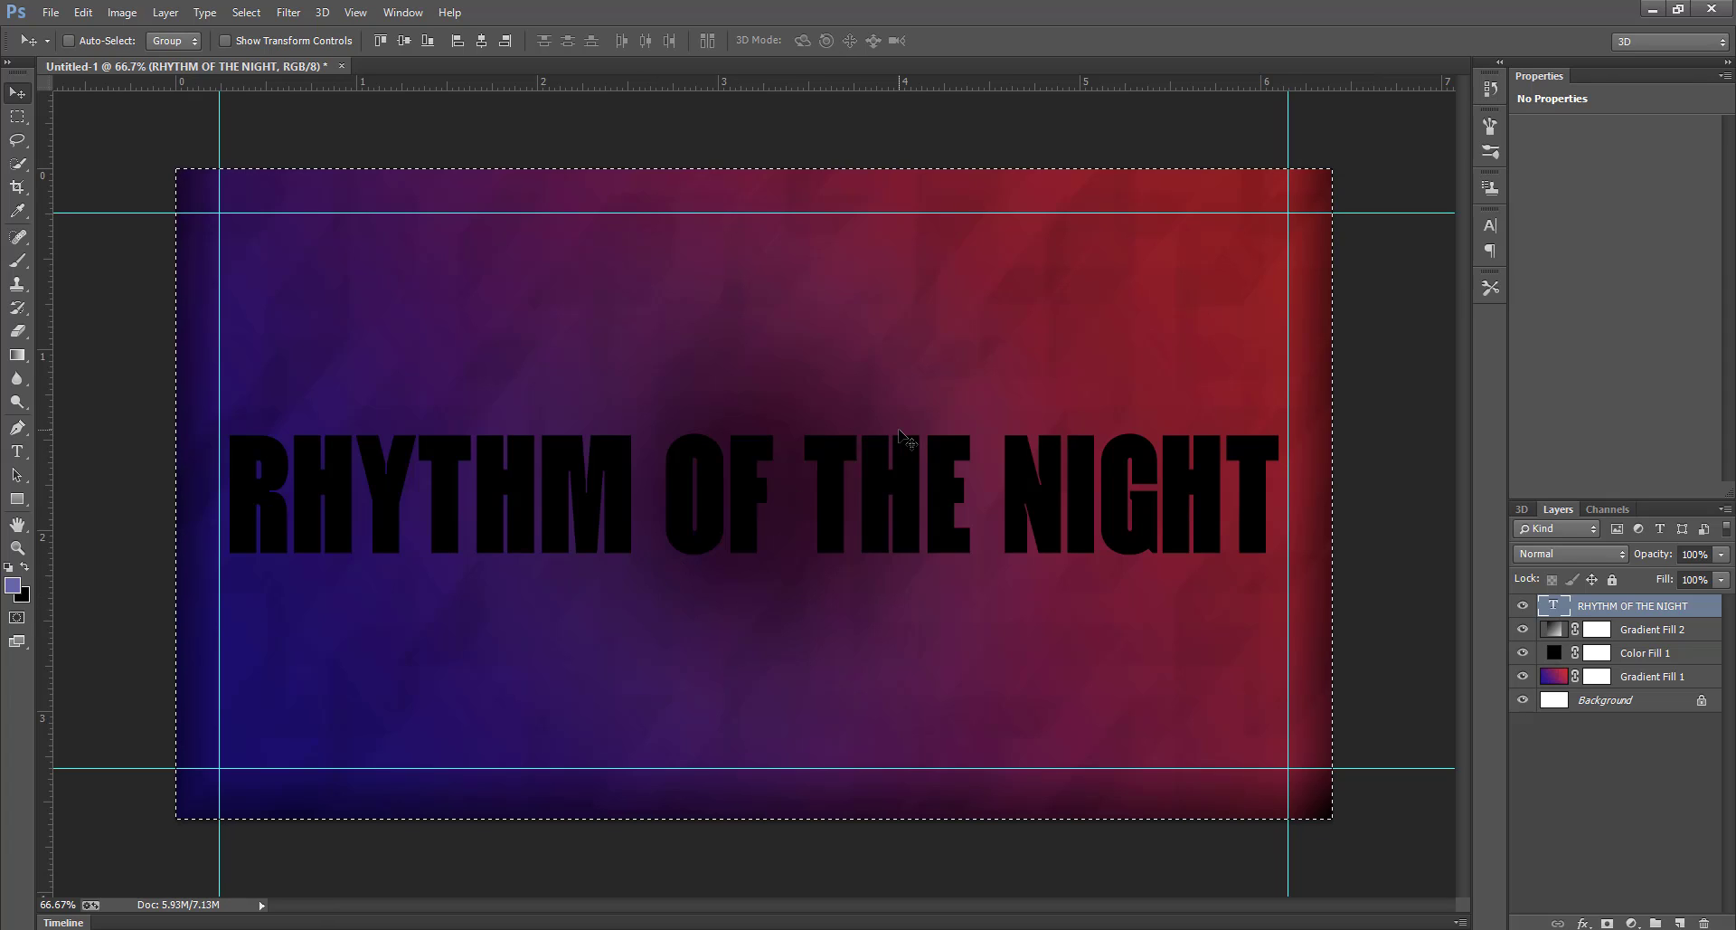
key("ctrl+d")
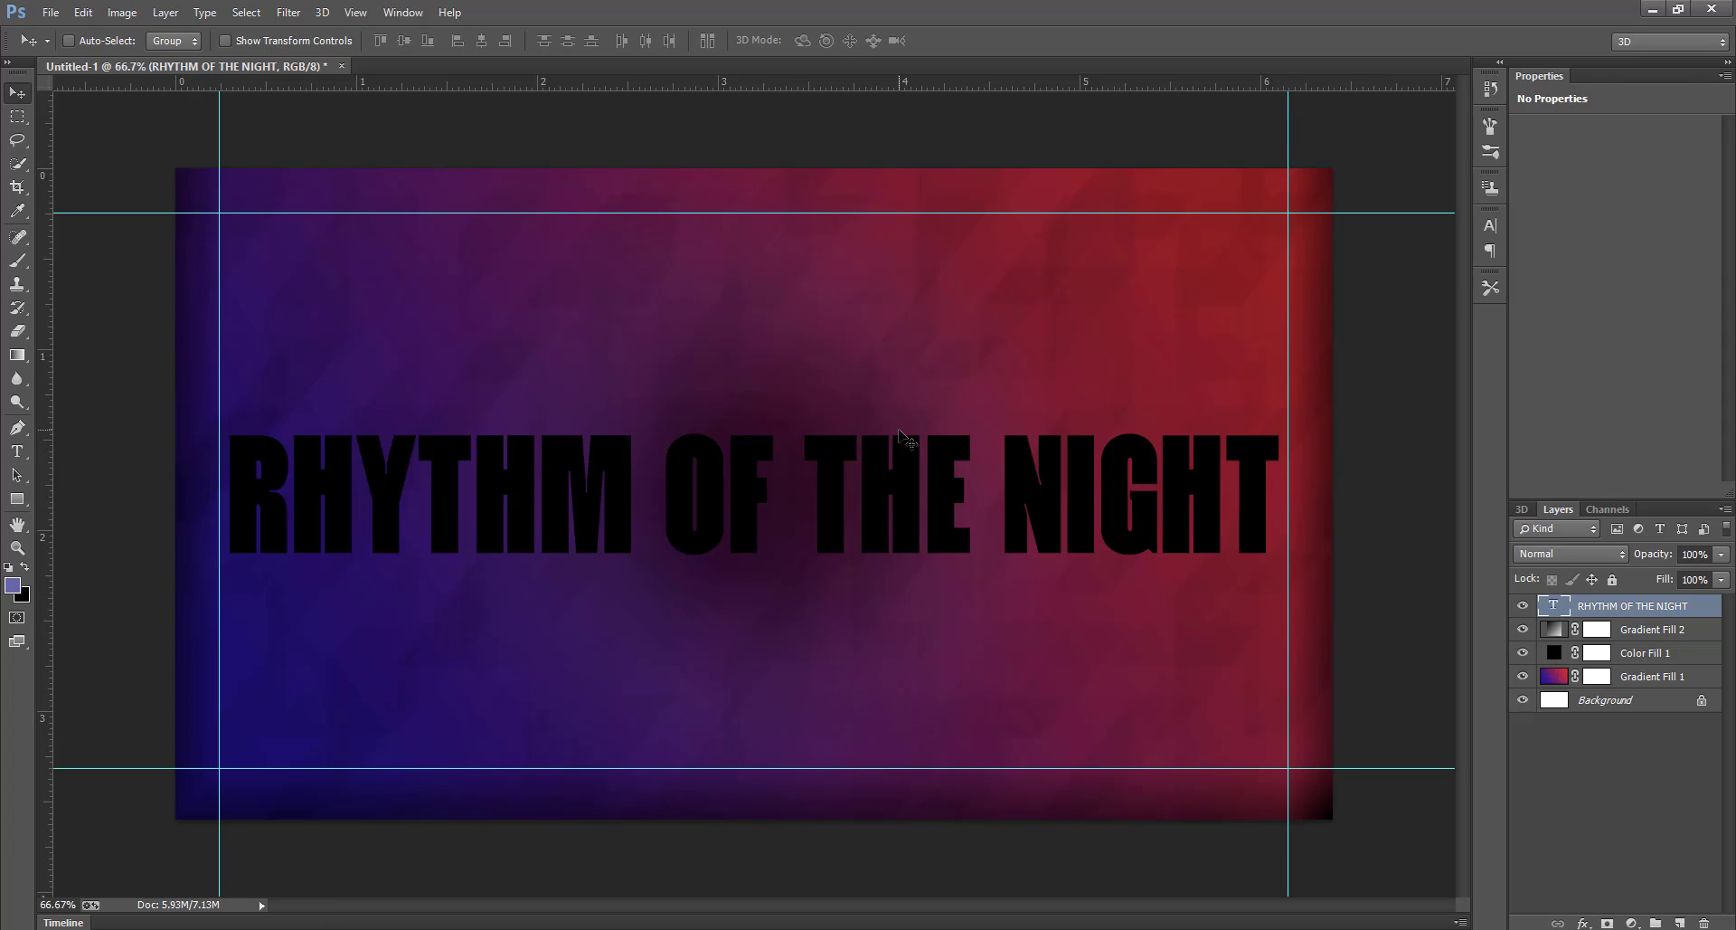
double_click(1556, 605)
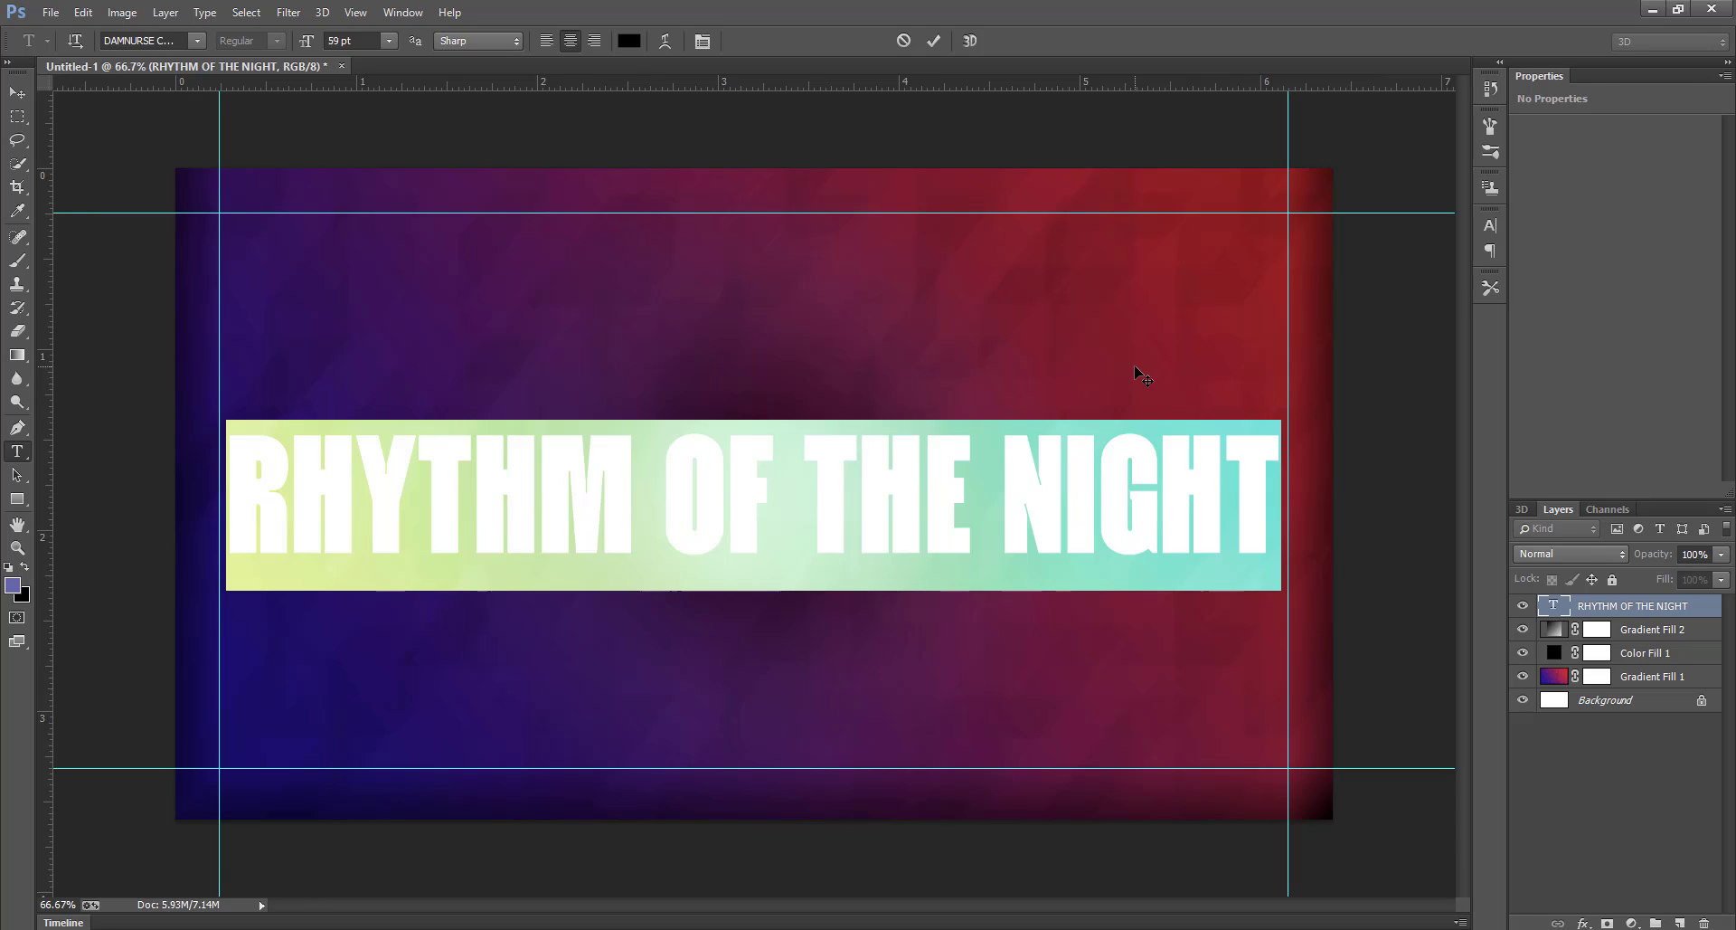
left_click(15, 96)
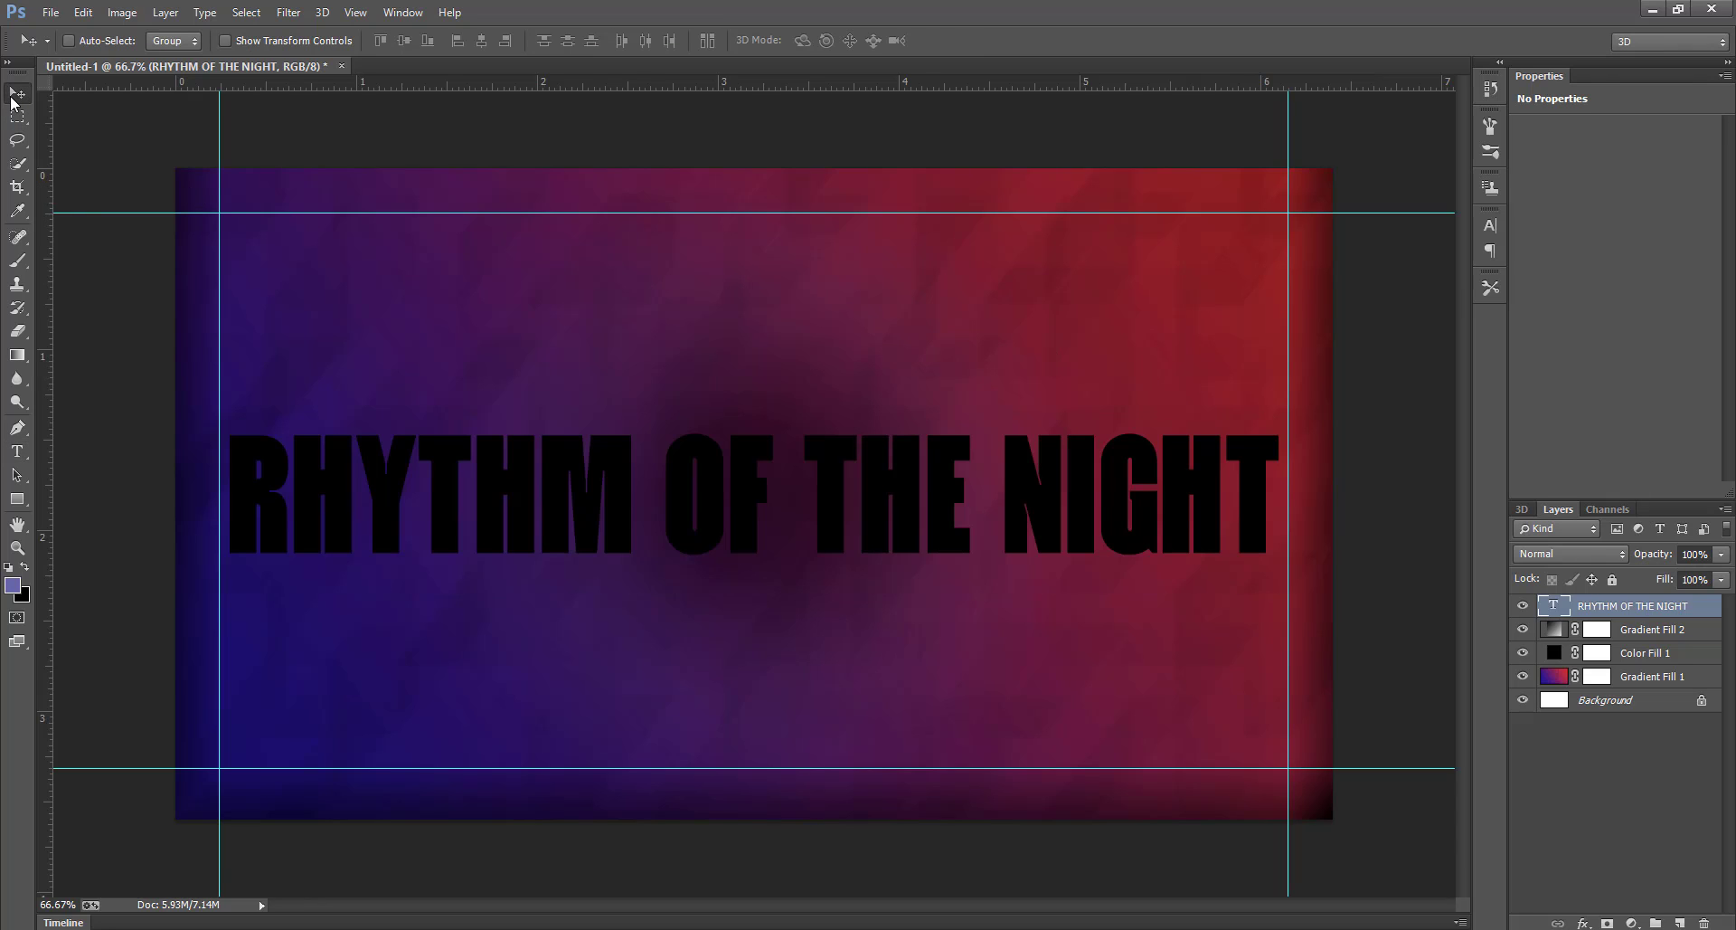
key("alt+Tab")
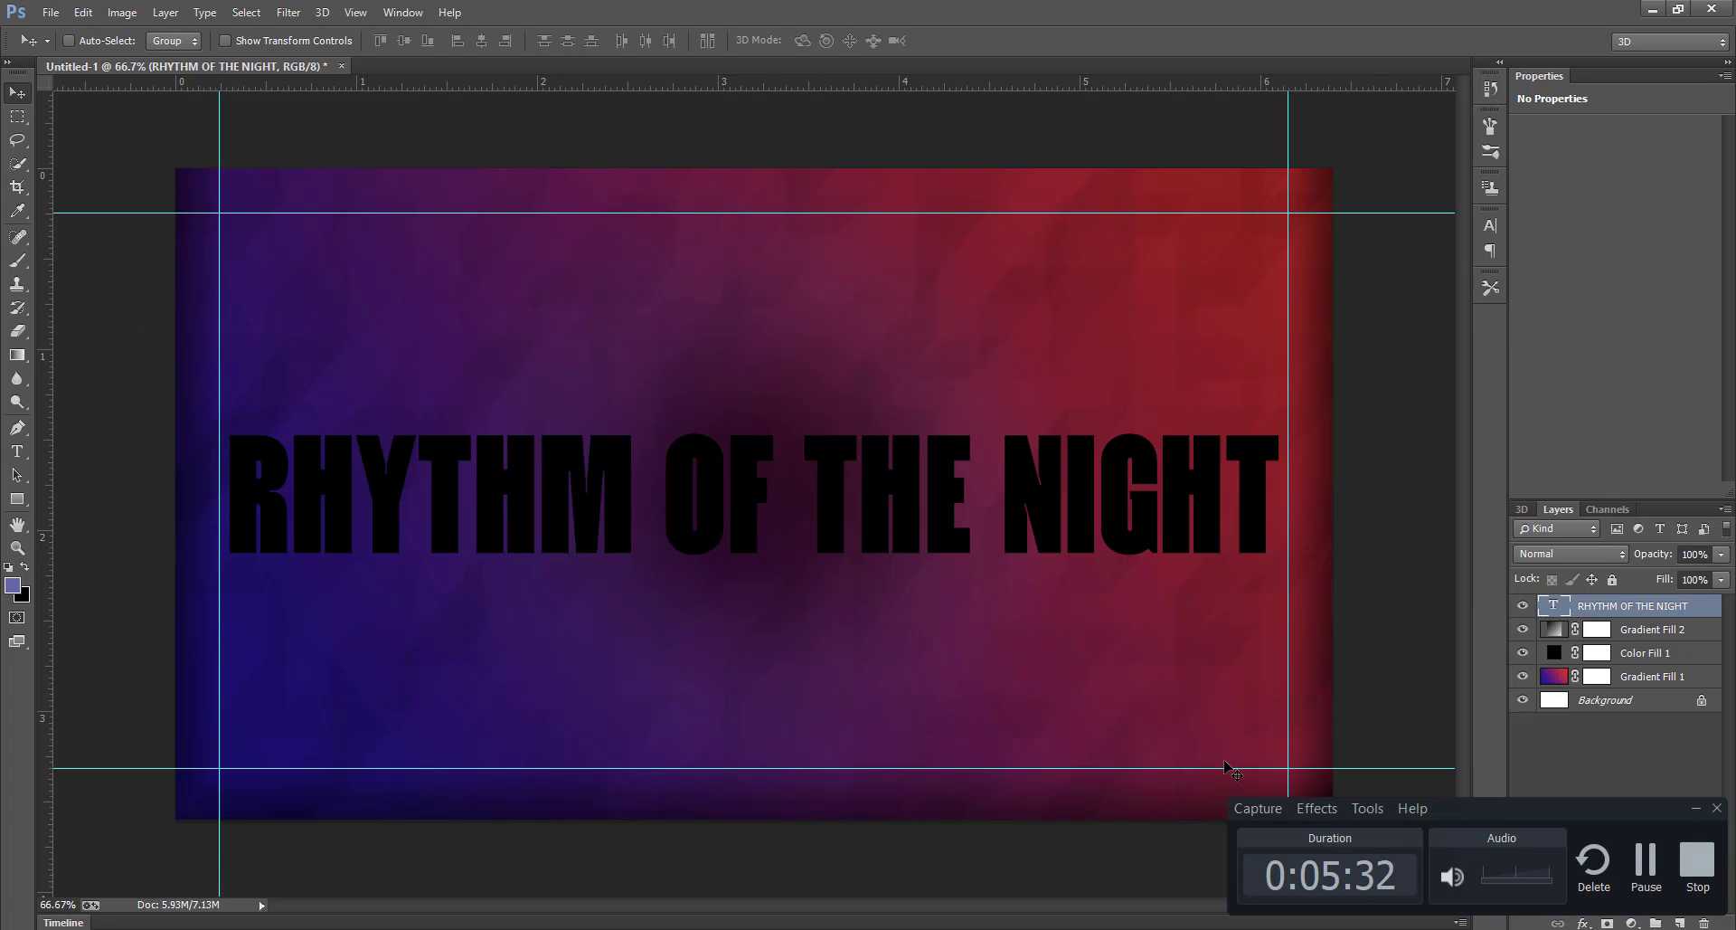
left_click(1696, 811)
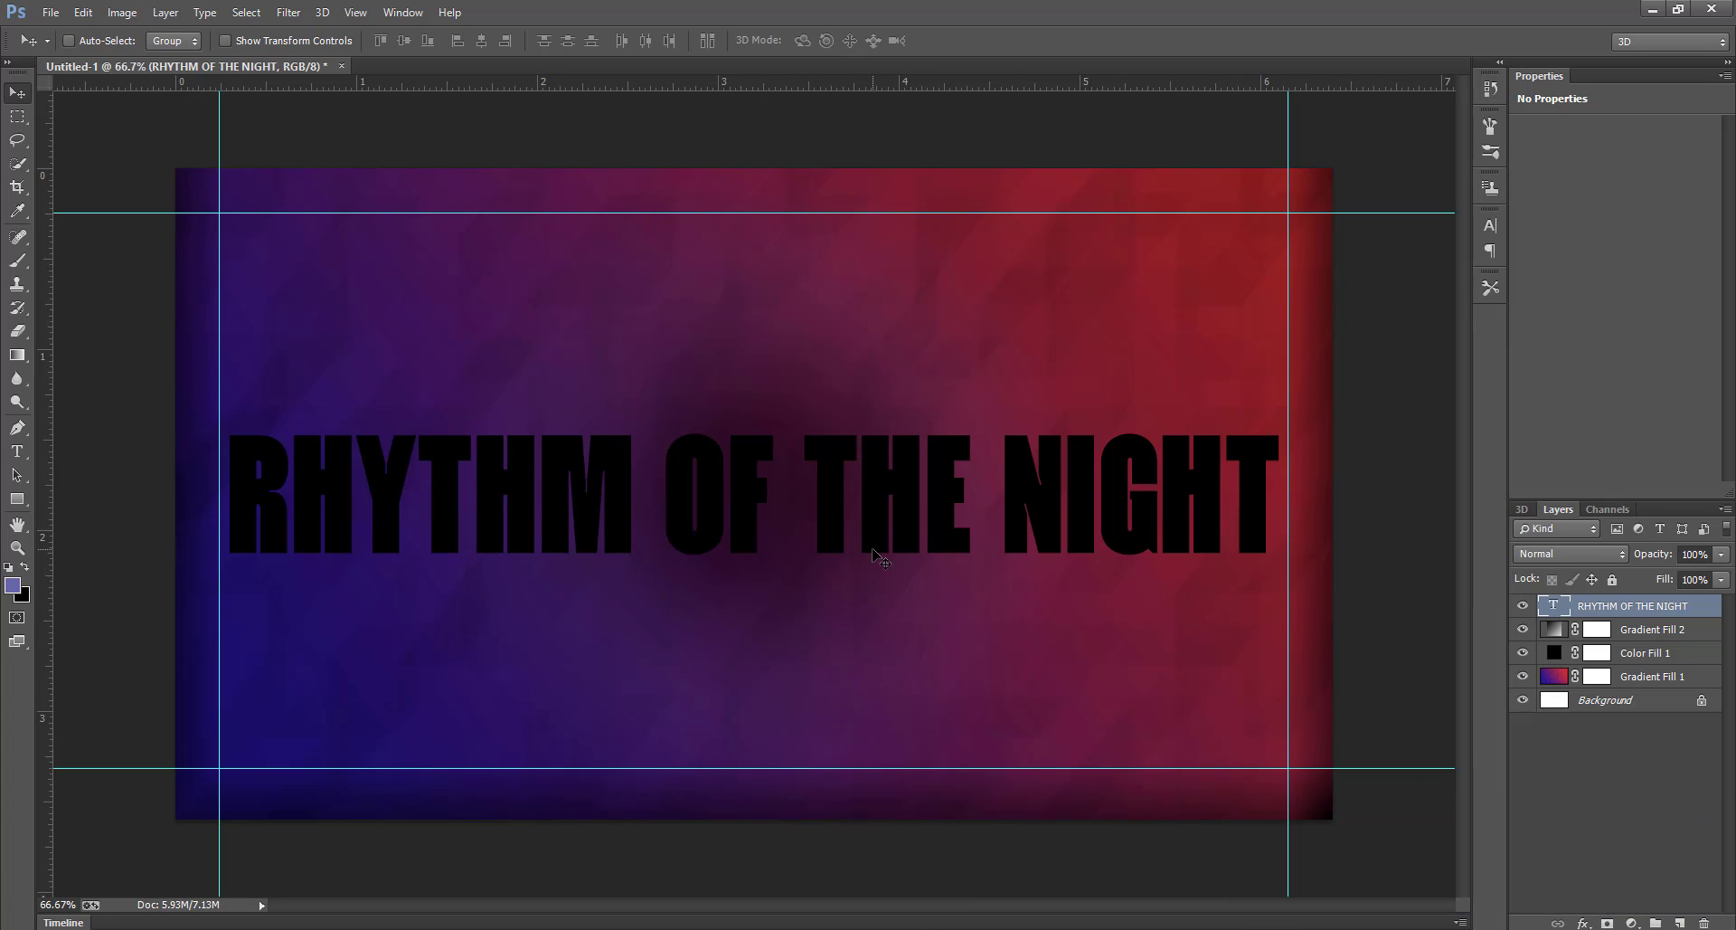
- Switch to File Explorer and place the long-haired woman photo from the Distort Text in Photoshop folder into the Photoshop document
key("alt+Tab")
key("Tab")
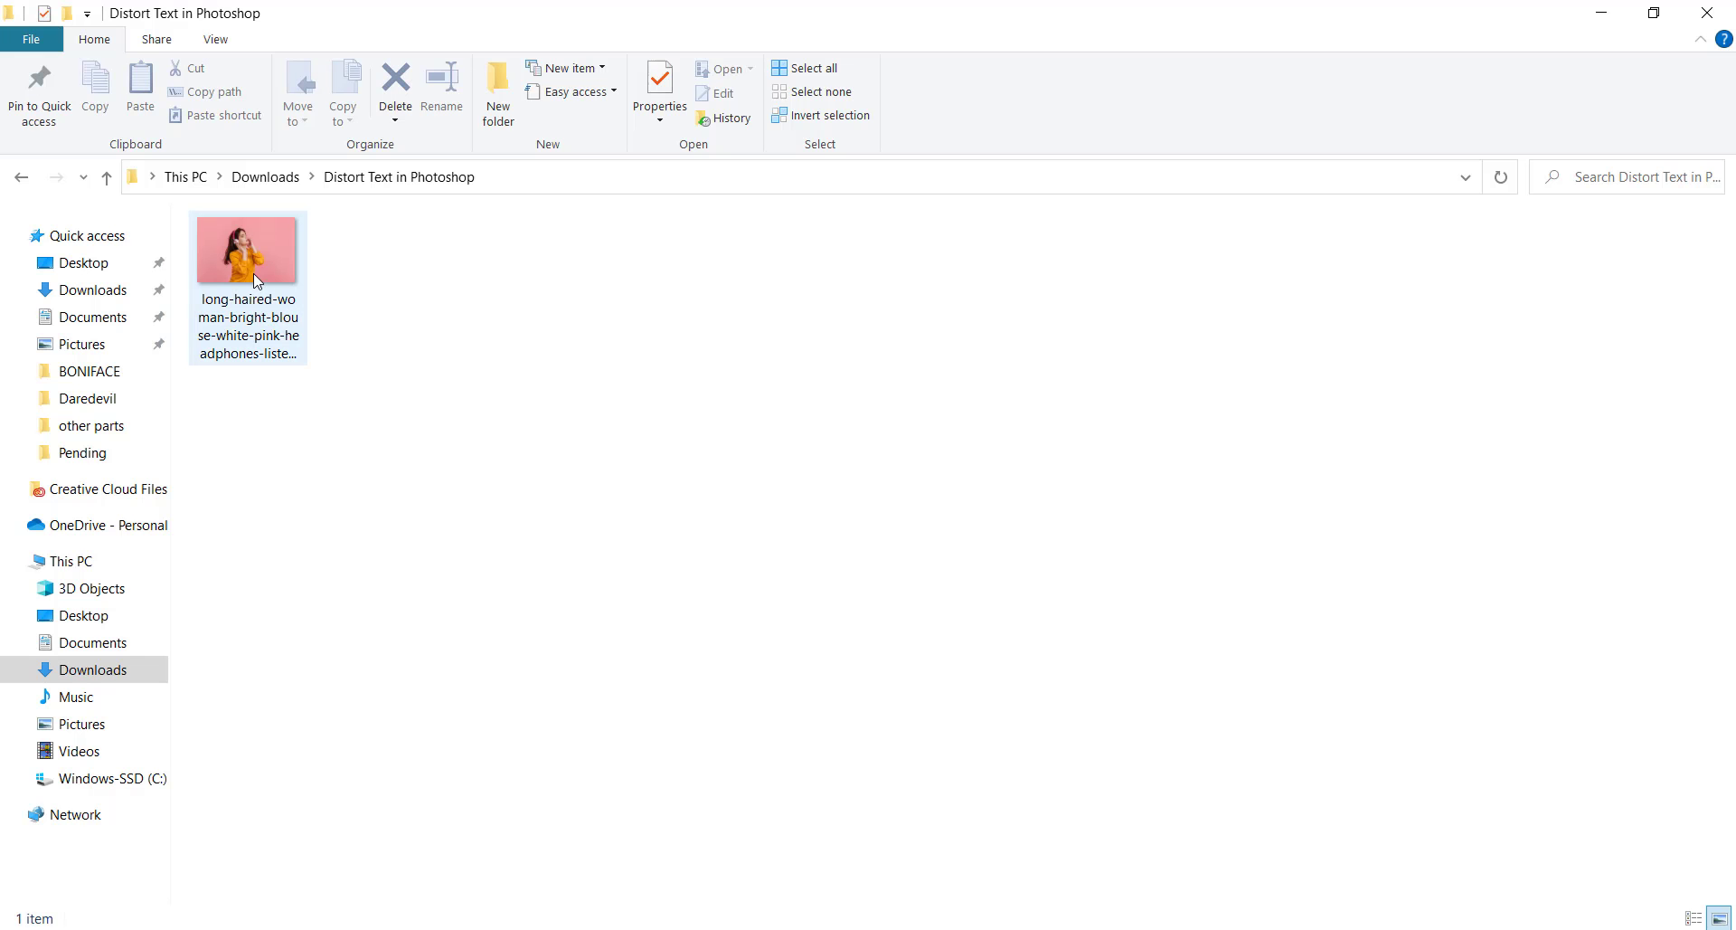
left_click_drag(254, 274, 523, 415)
key("alt+Tab")
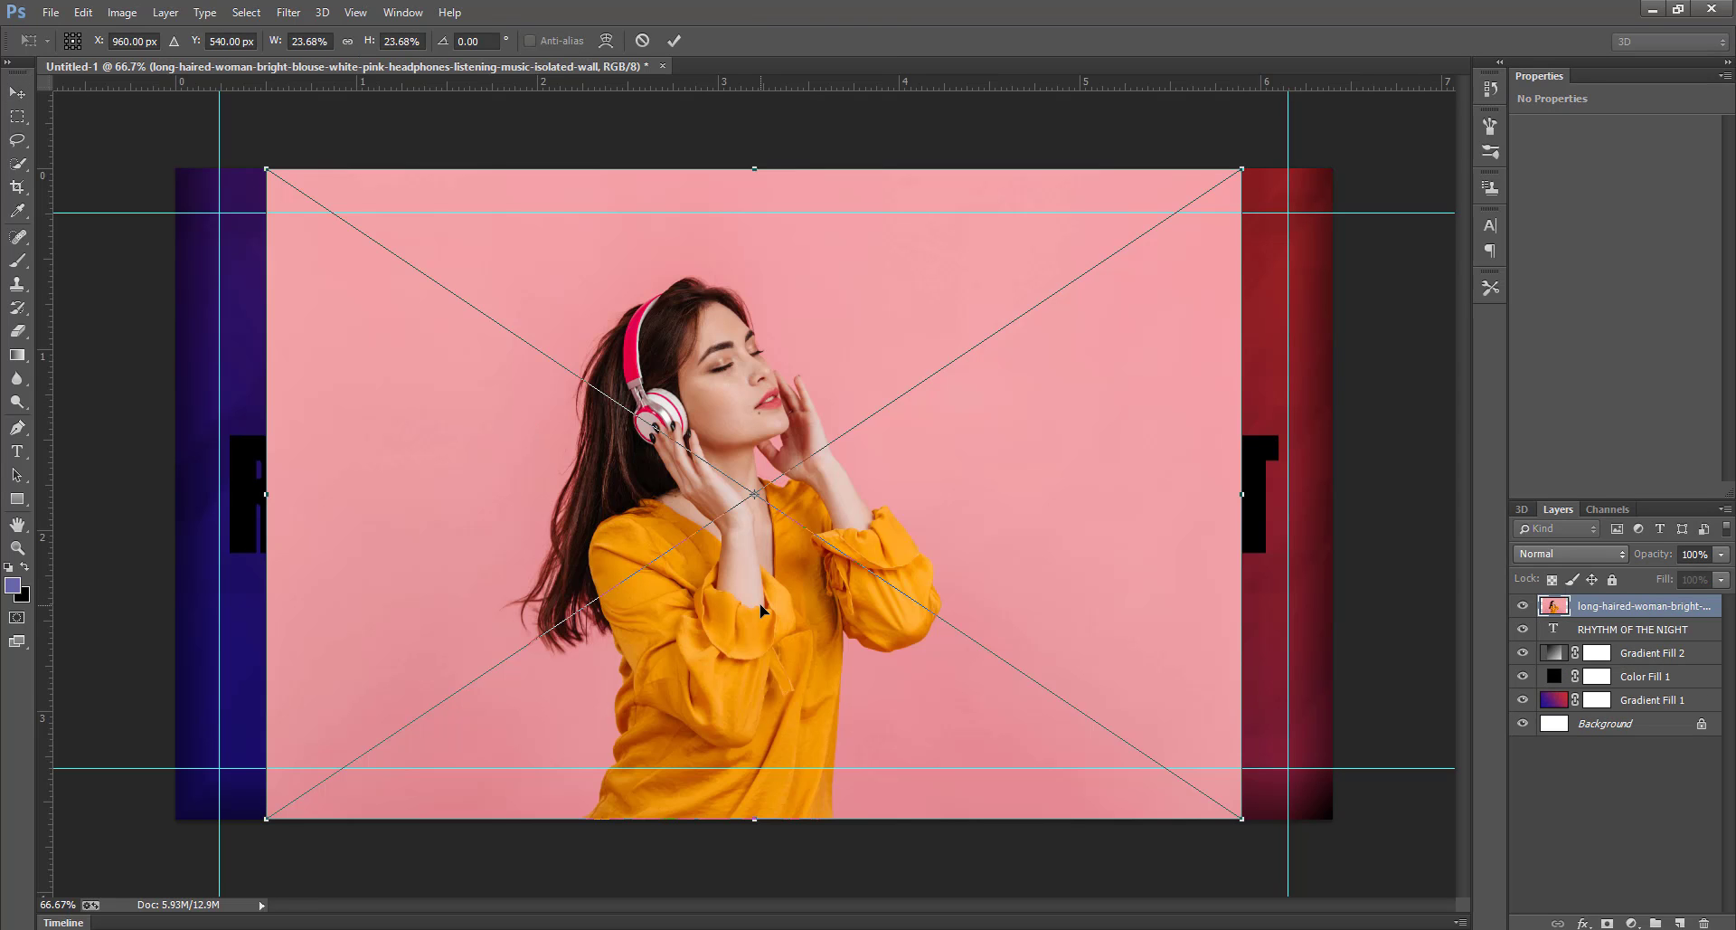
- Scale the placed photo to about 41% so it covers the canvas, shift it slightly to the right and commit
key("ctrl+minus")
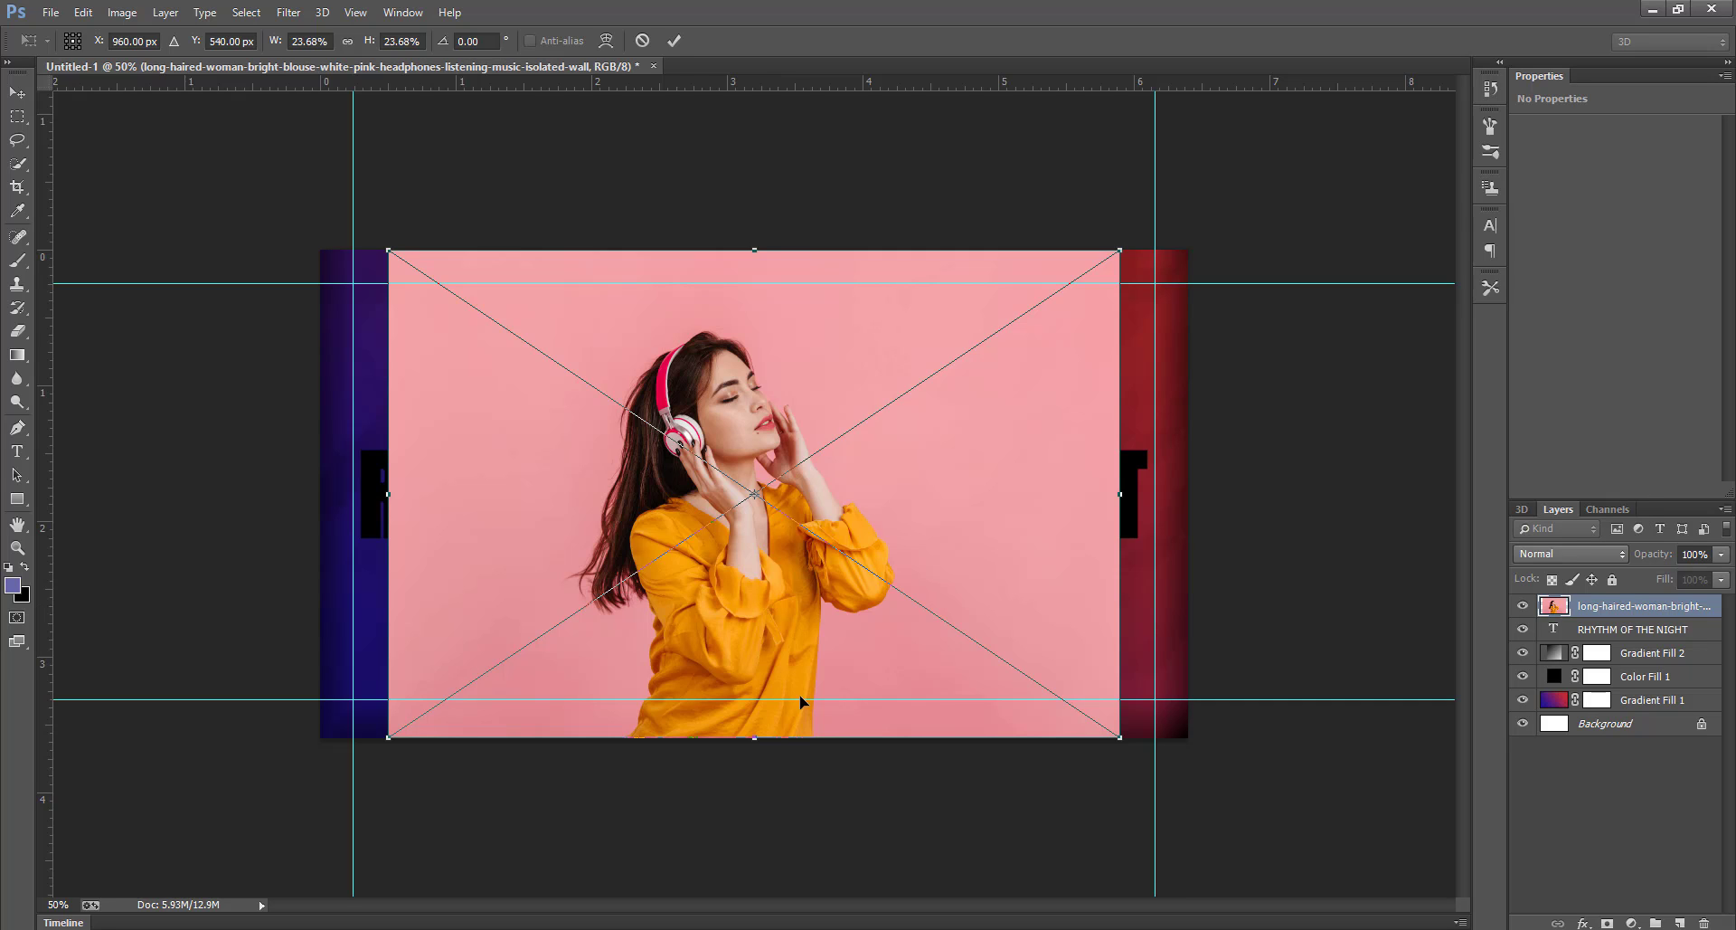
left_click_drag(1123, 742, 1299, 894)
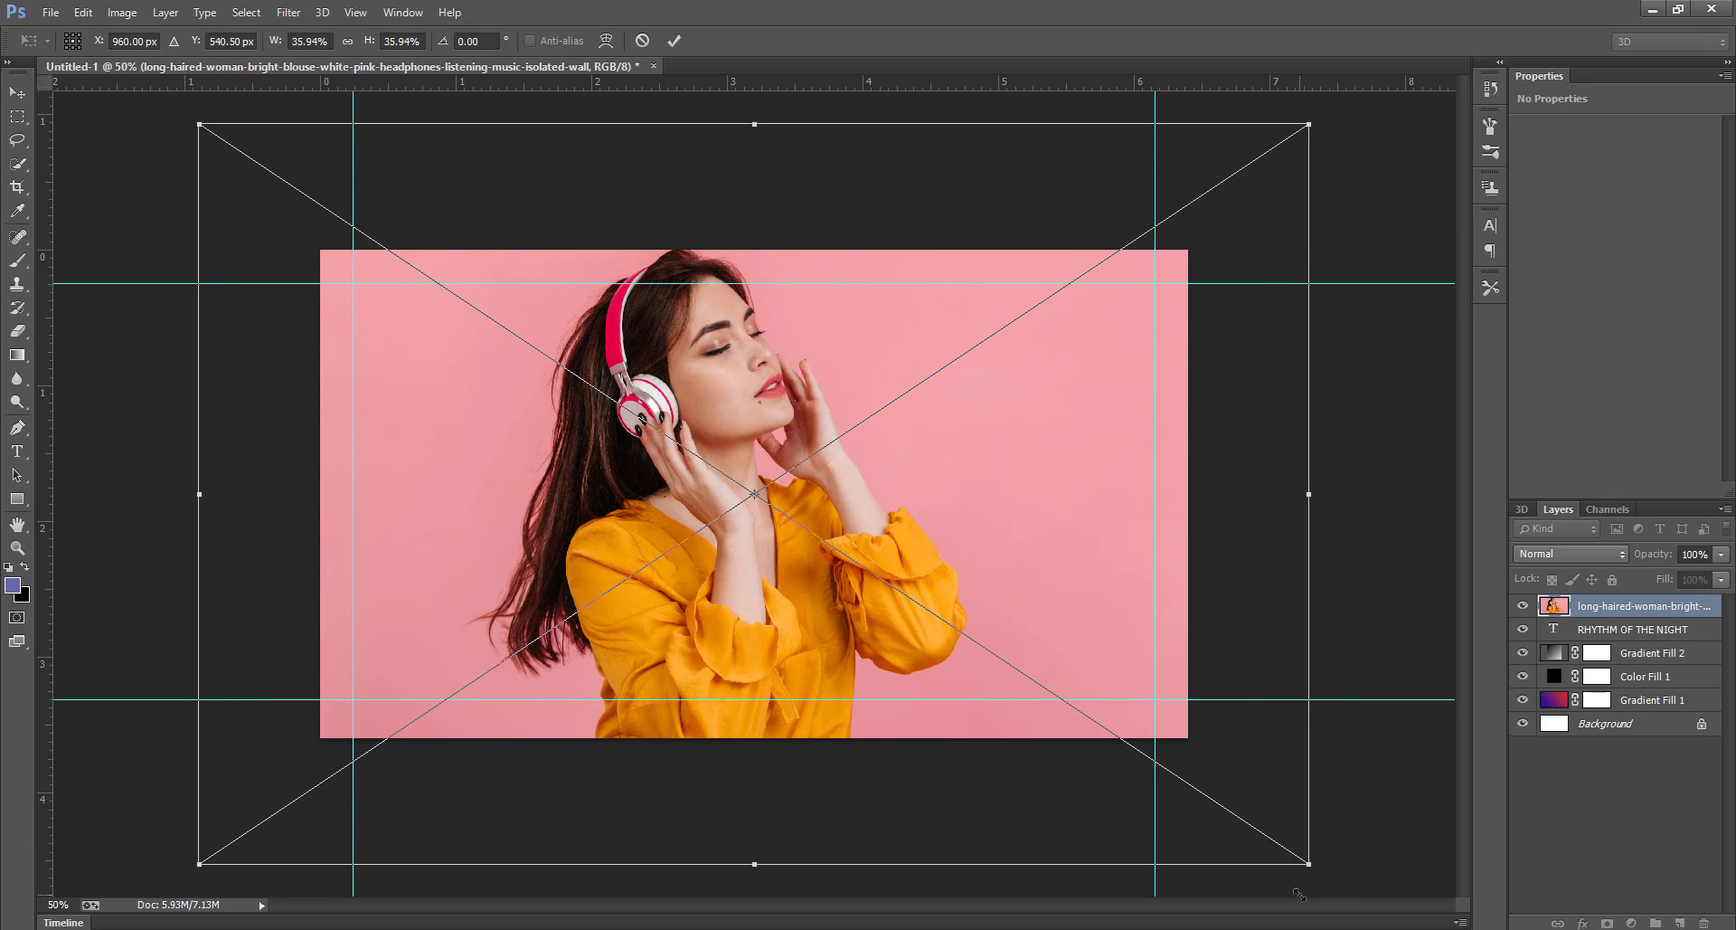
key("ctrl+minus")
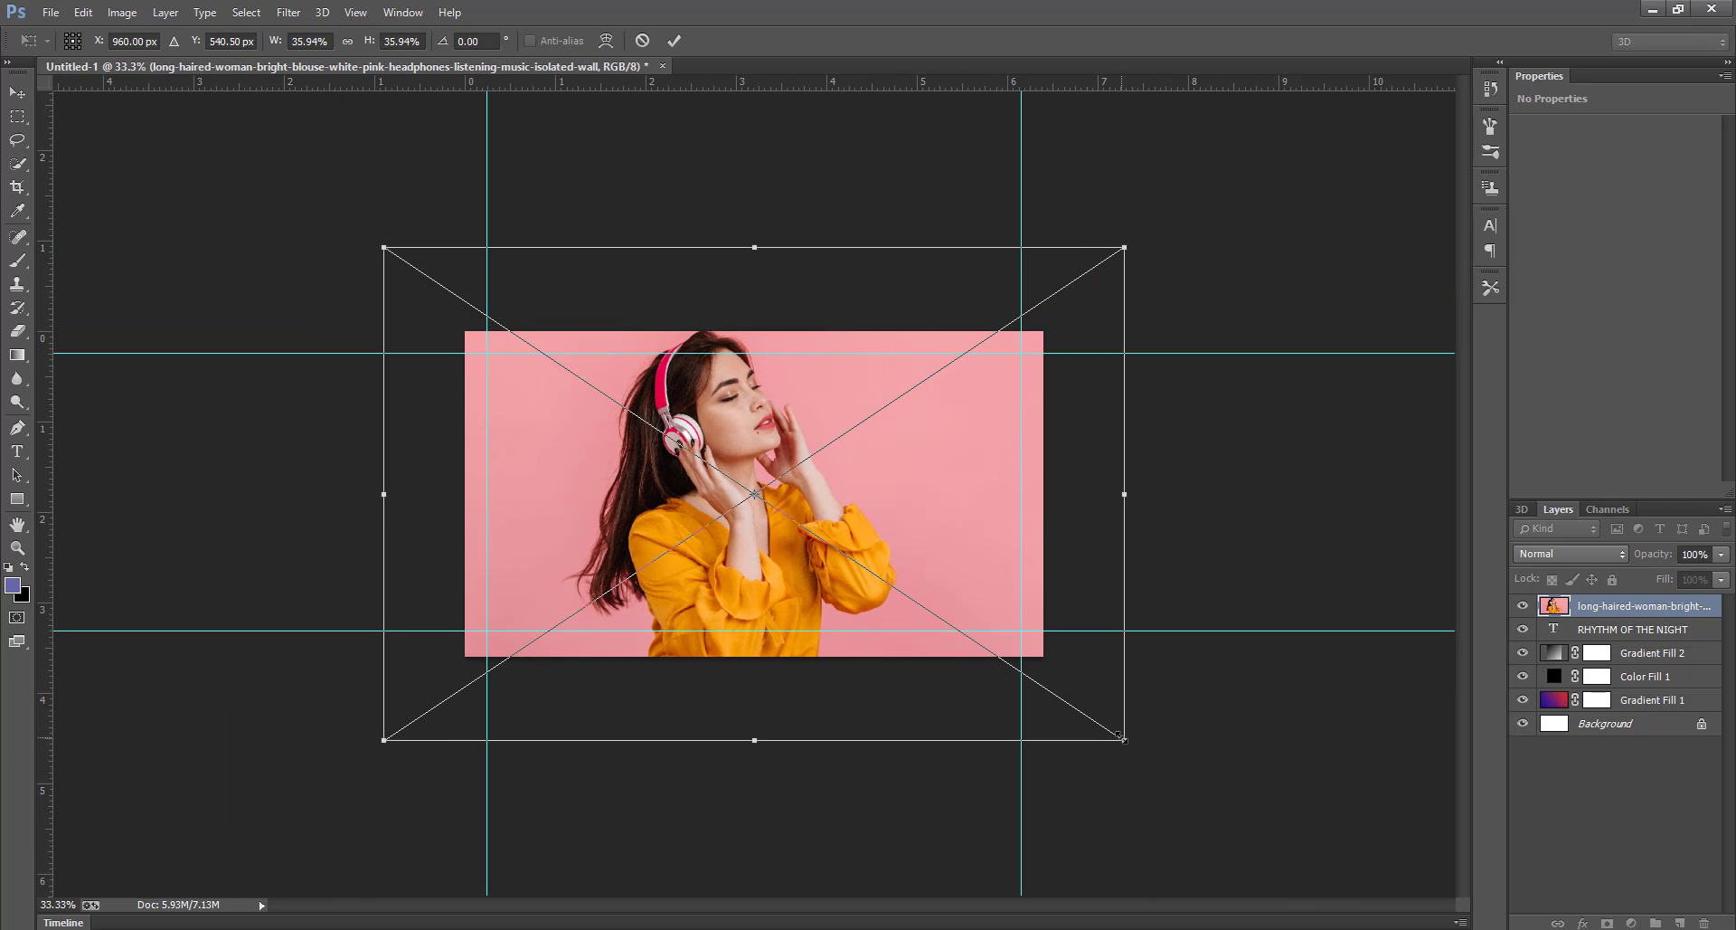
left_click_drag(1121, 737, 1177, 775)
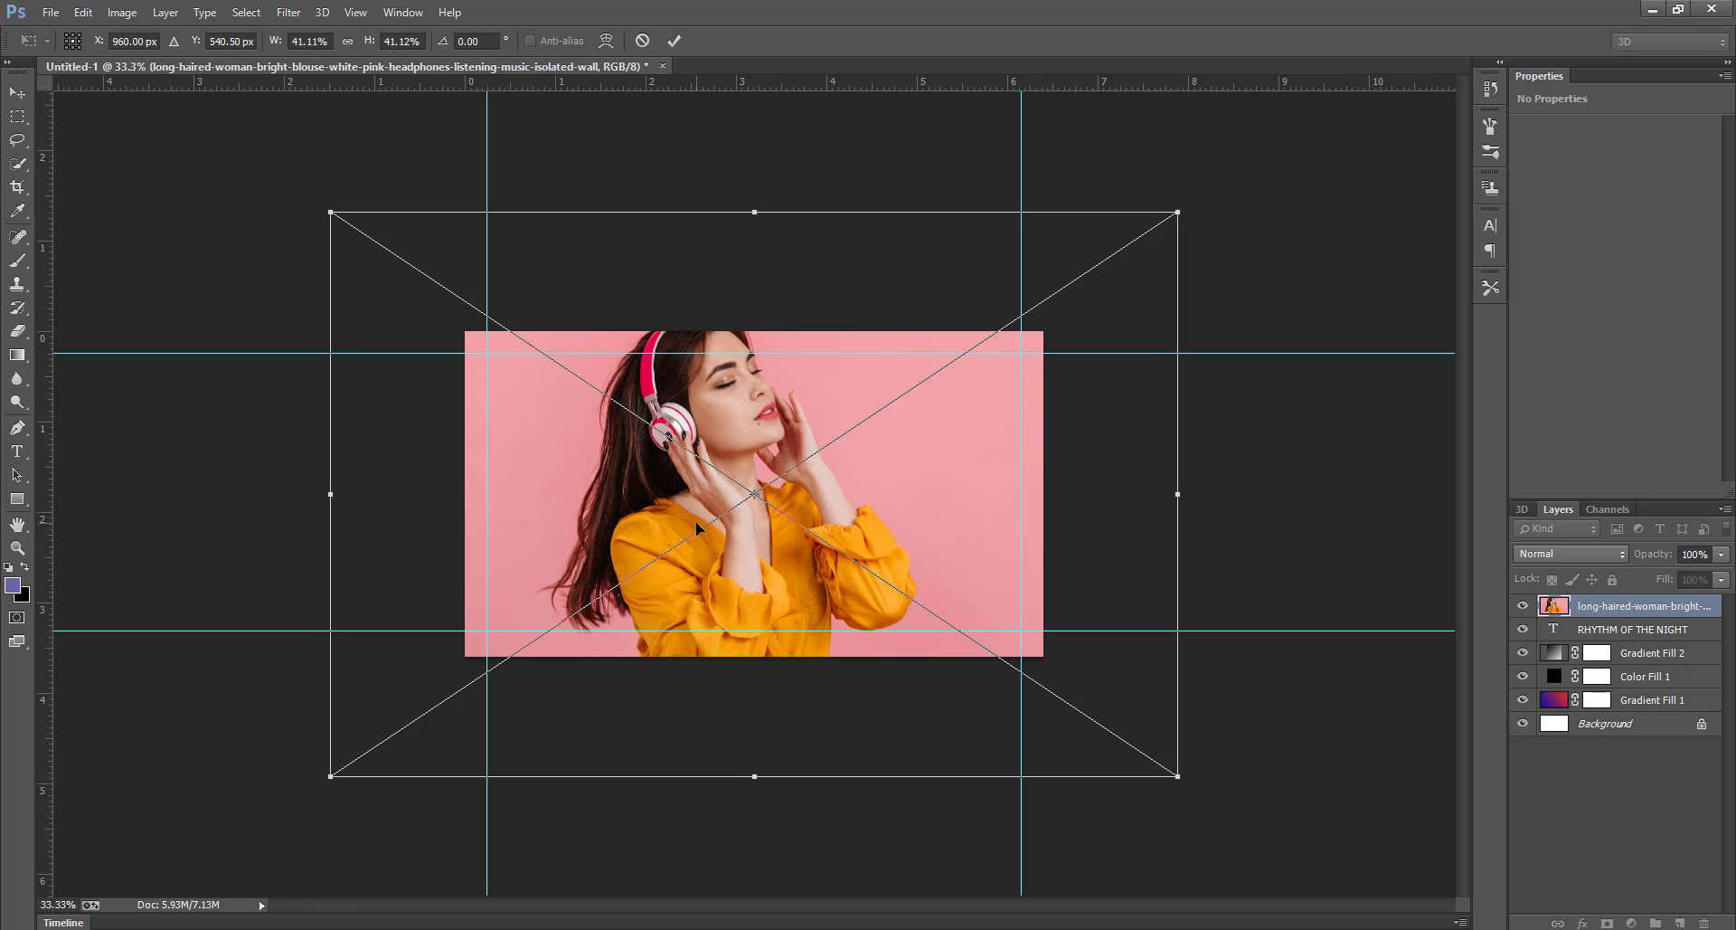
left_click_drag(697, 528, 718, 522)
key("Return")
- Clip the woman photo to the RHYTHM OF THE NIGHT text layer with a clipping mask
key("ctrl+0")
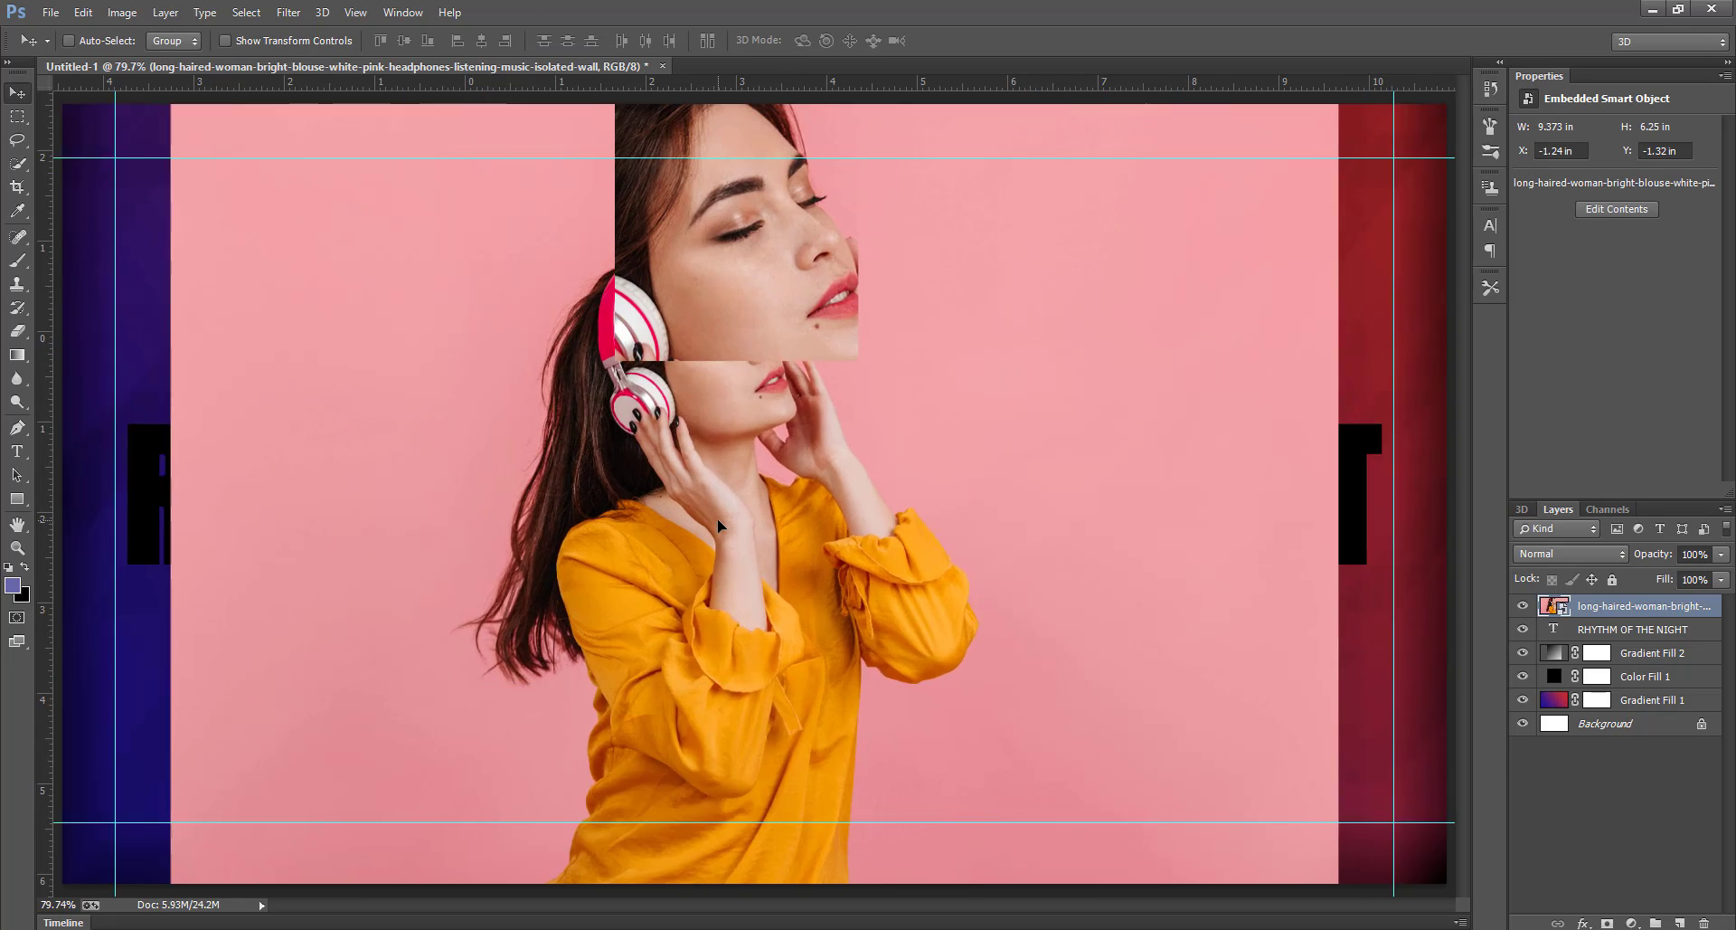
key("ctrl+minus")
key("ctrl+minus")
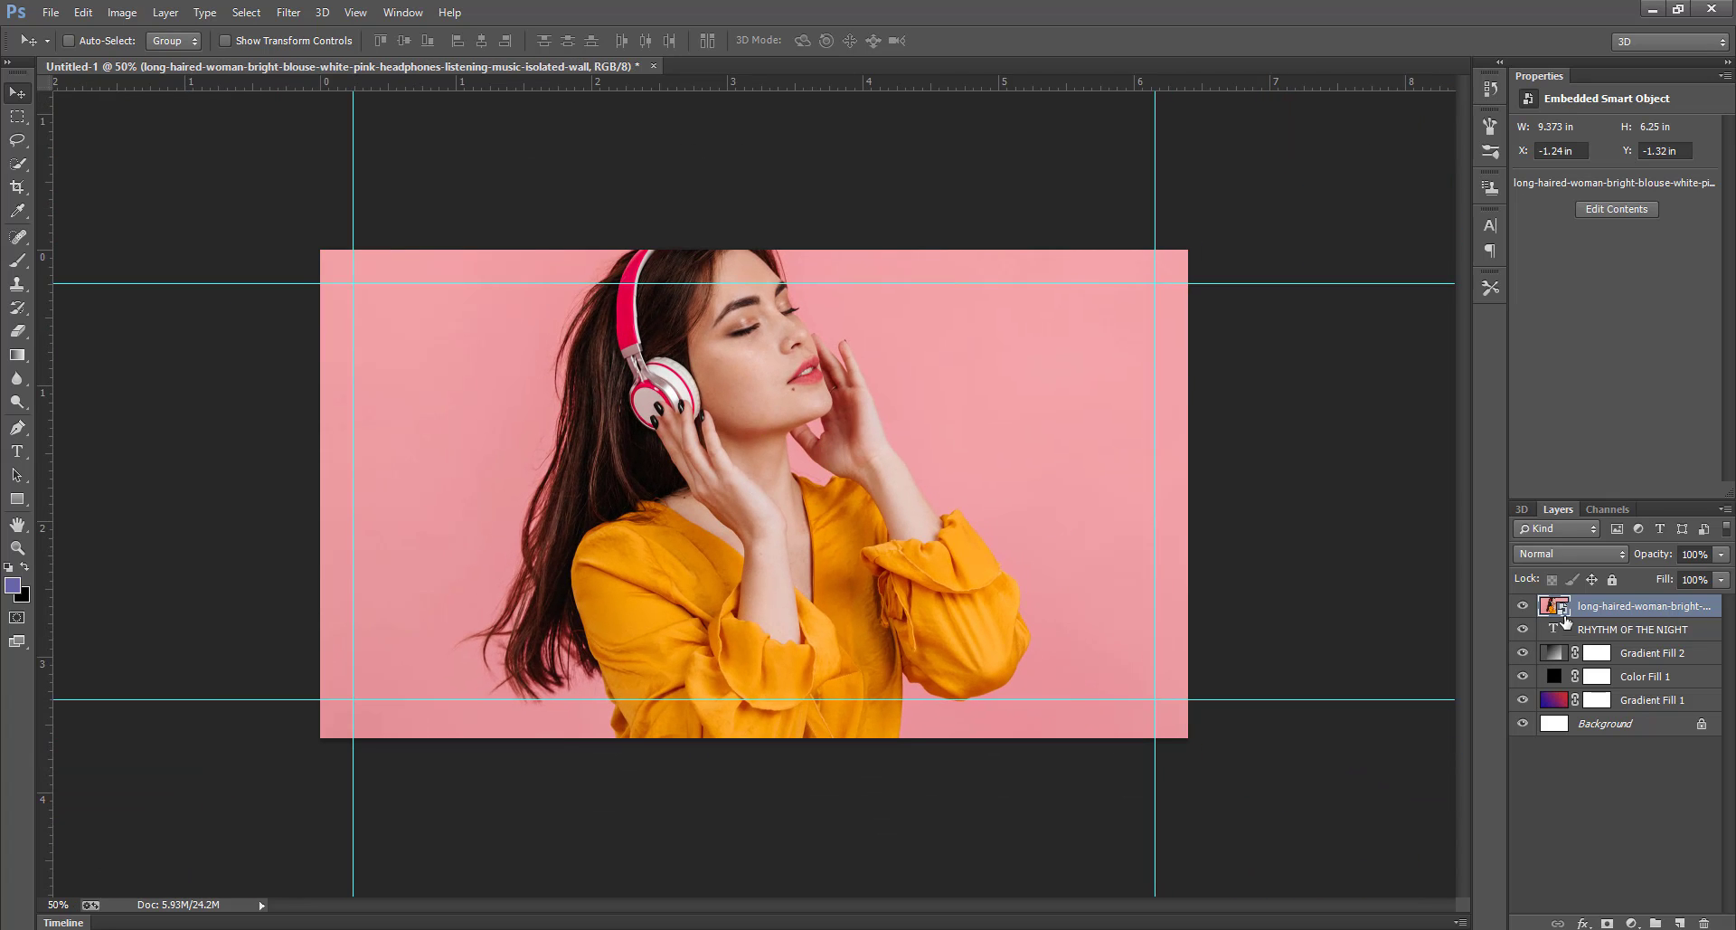
right_click(1604, 610)
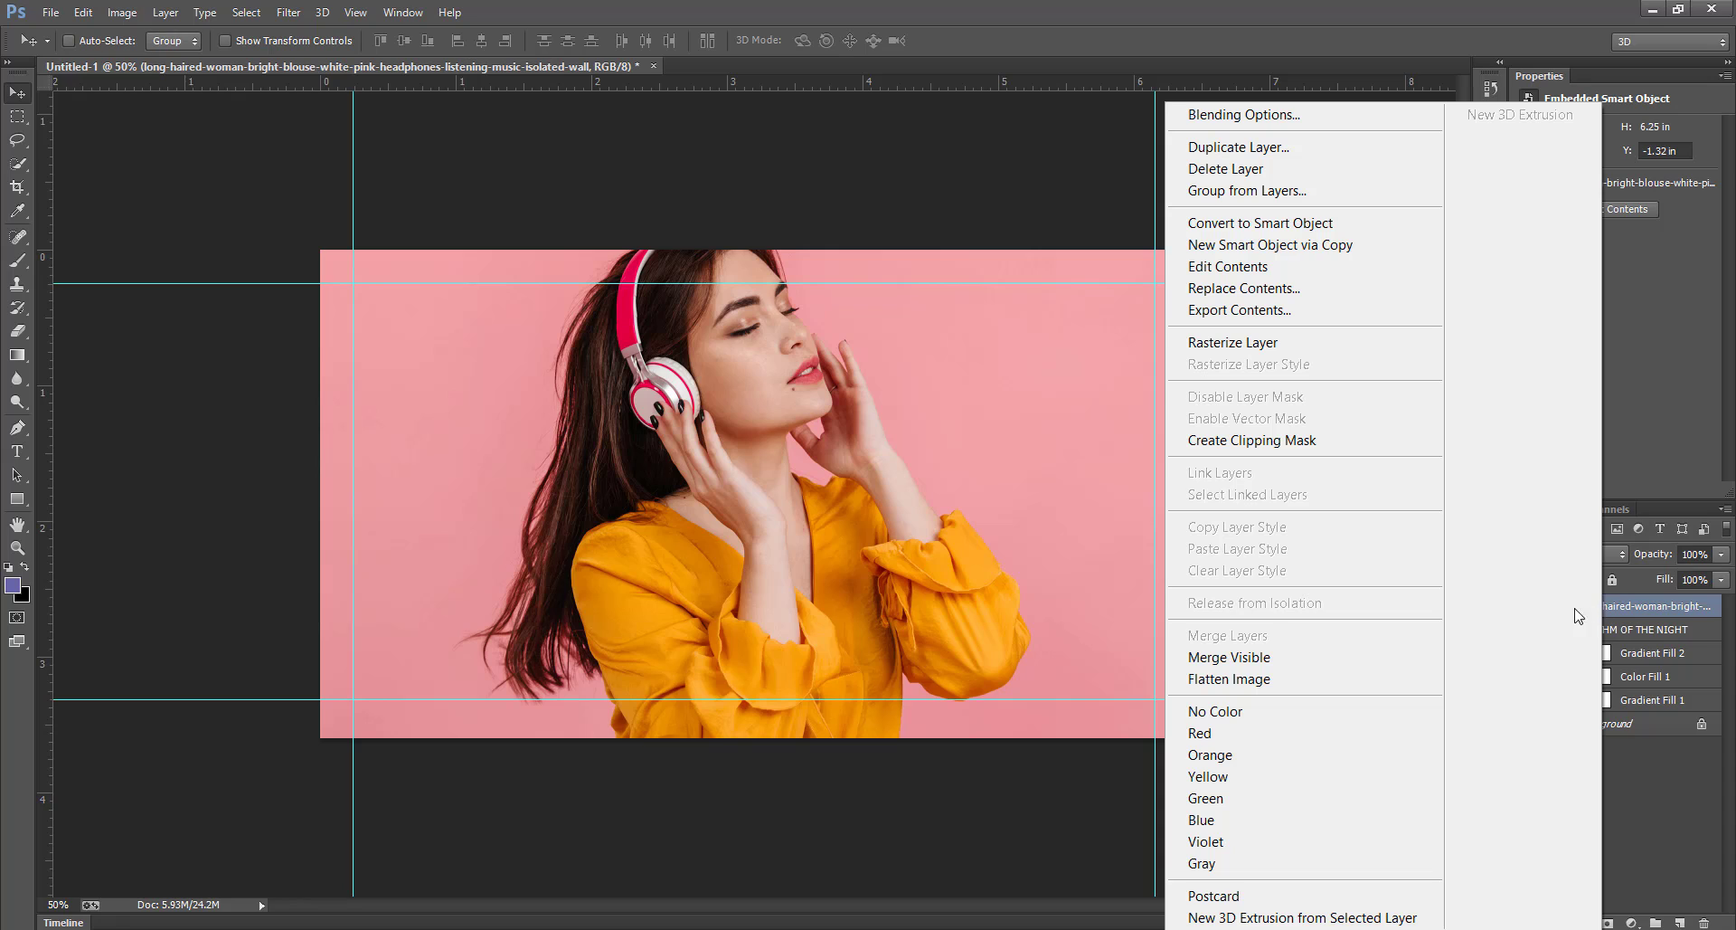
left_click(1325, 443)
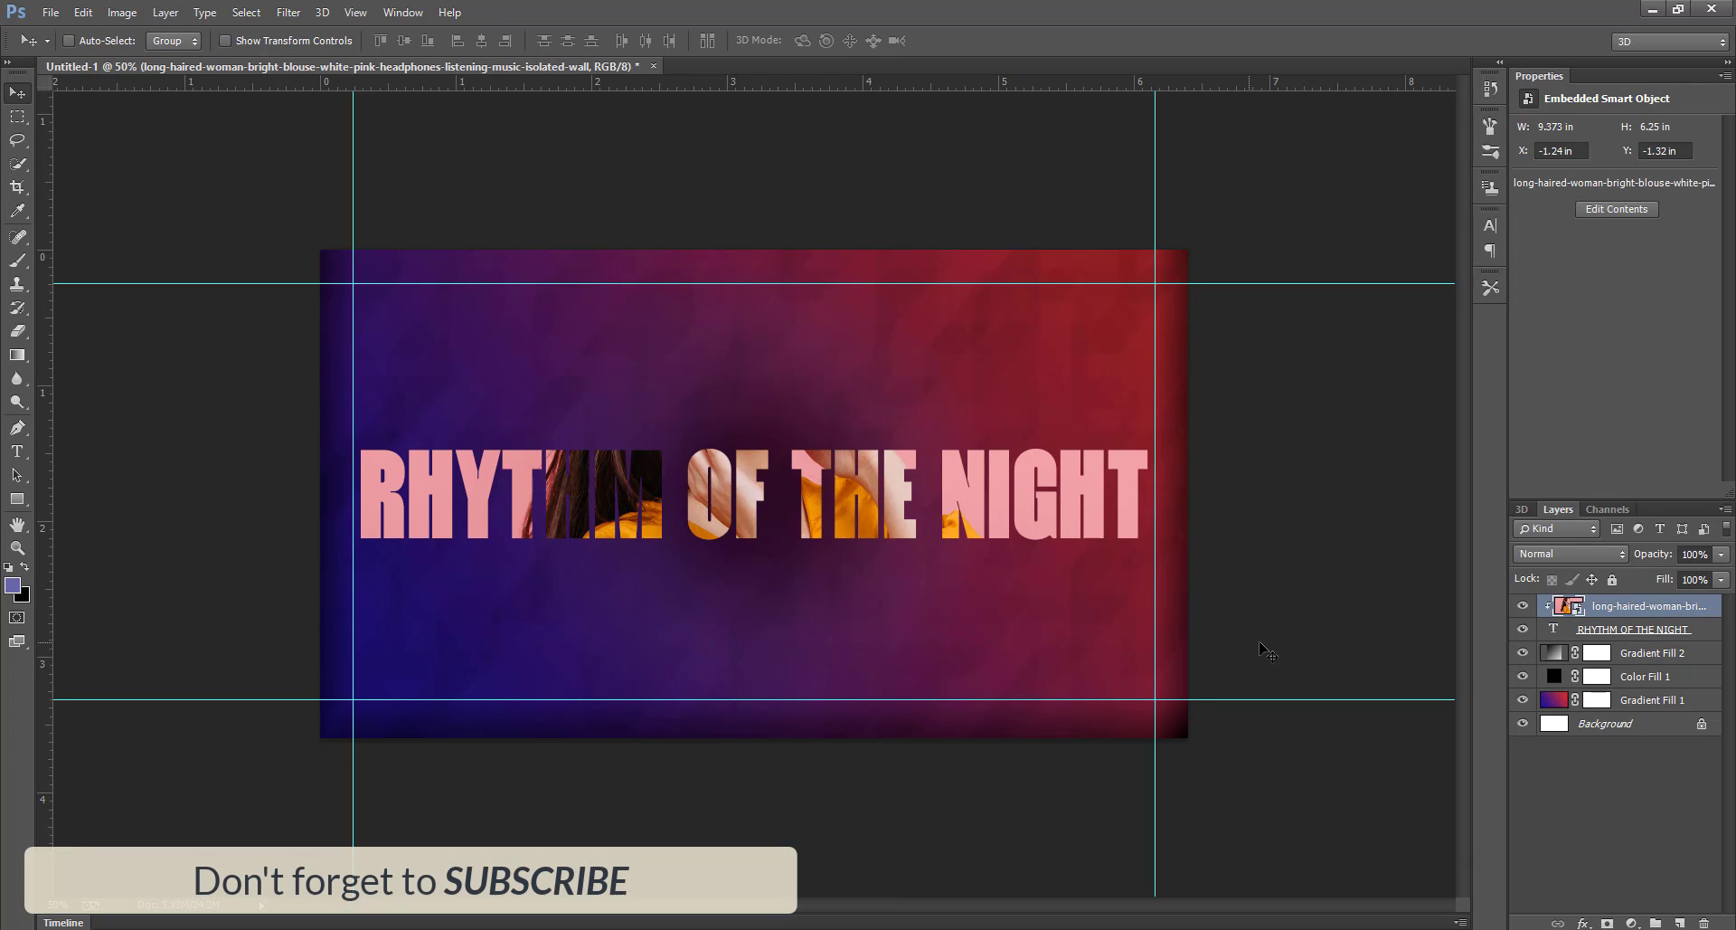
- Duplicate the RHYTHM OF THE NIGHT text layer together with its clipped photo layer
left_click(1673, 636, "shift")
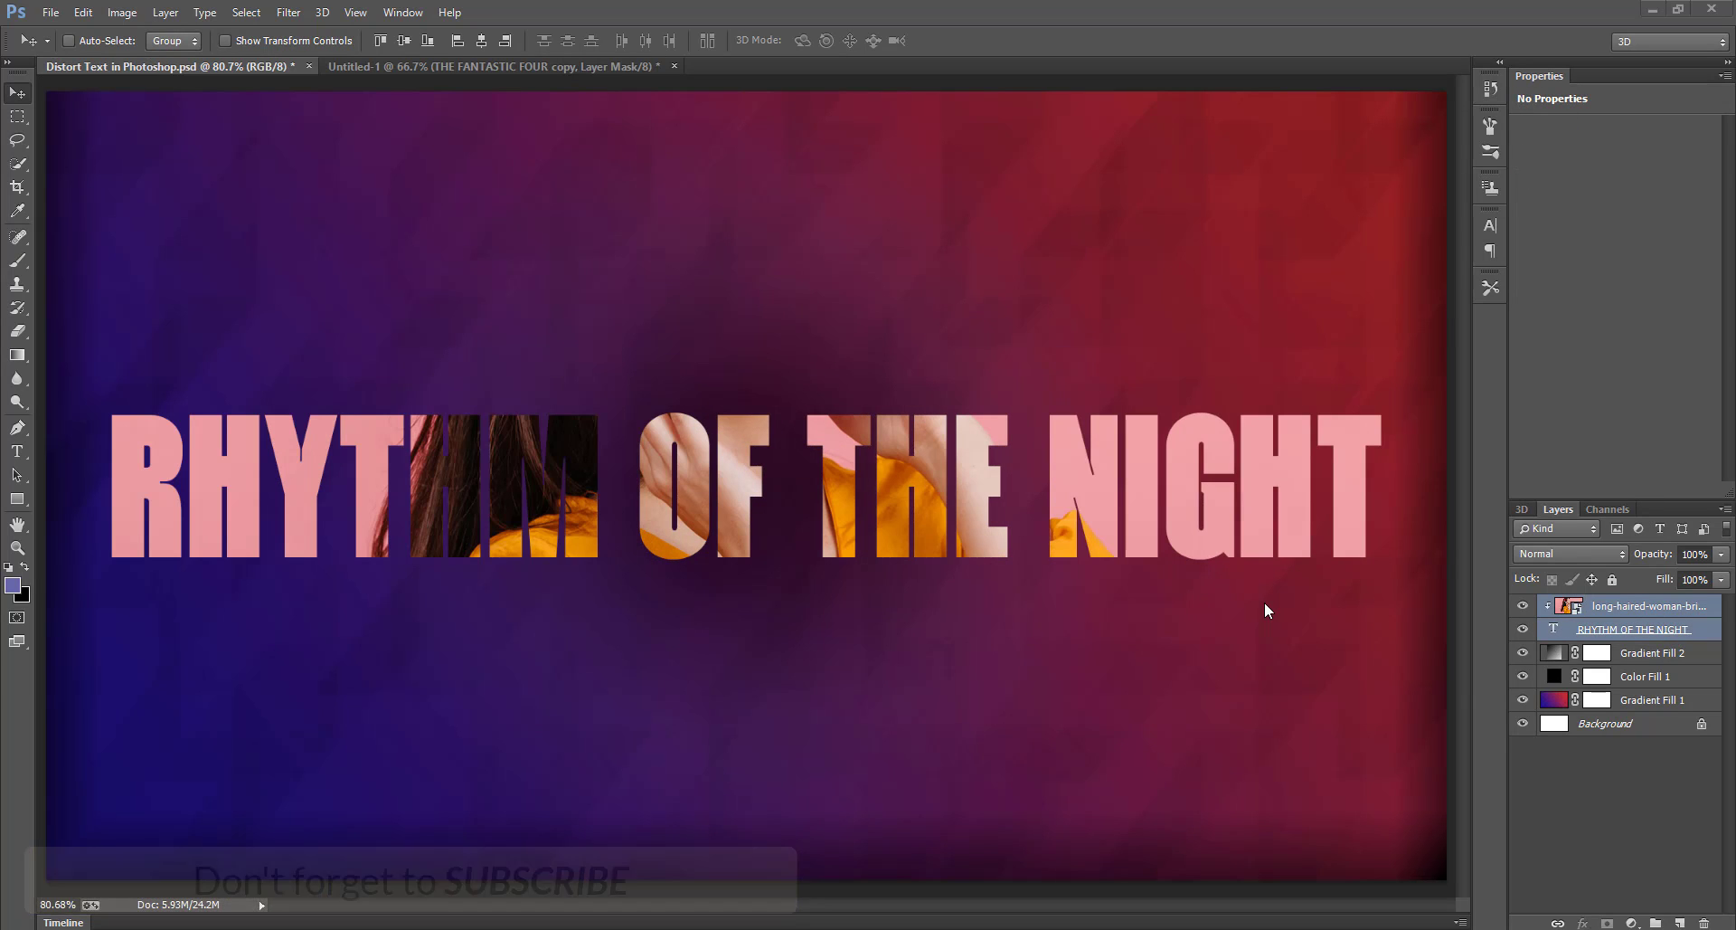
left_click(1655, 633)
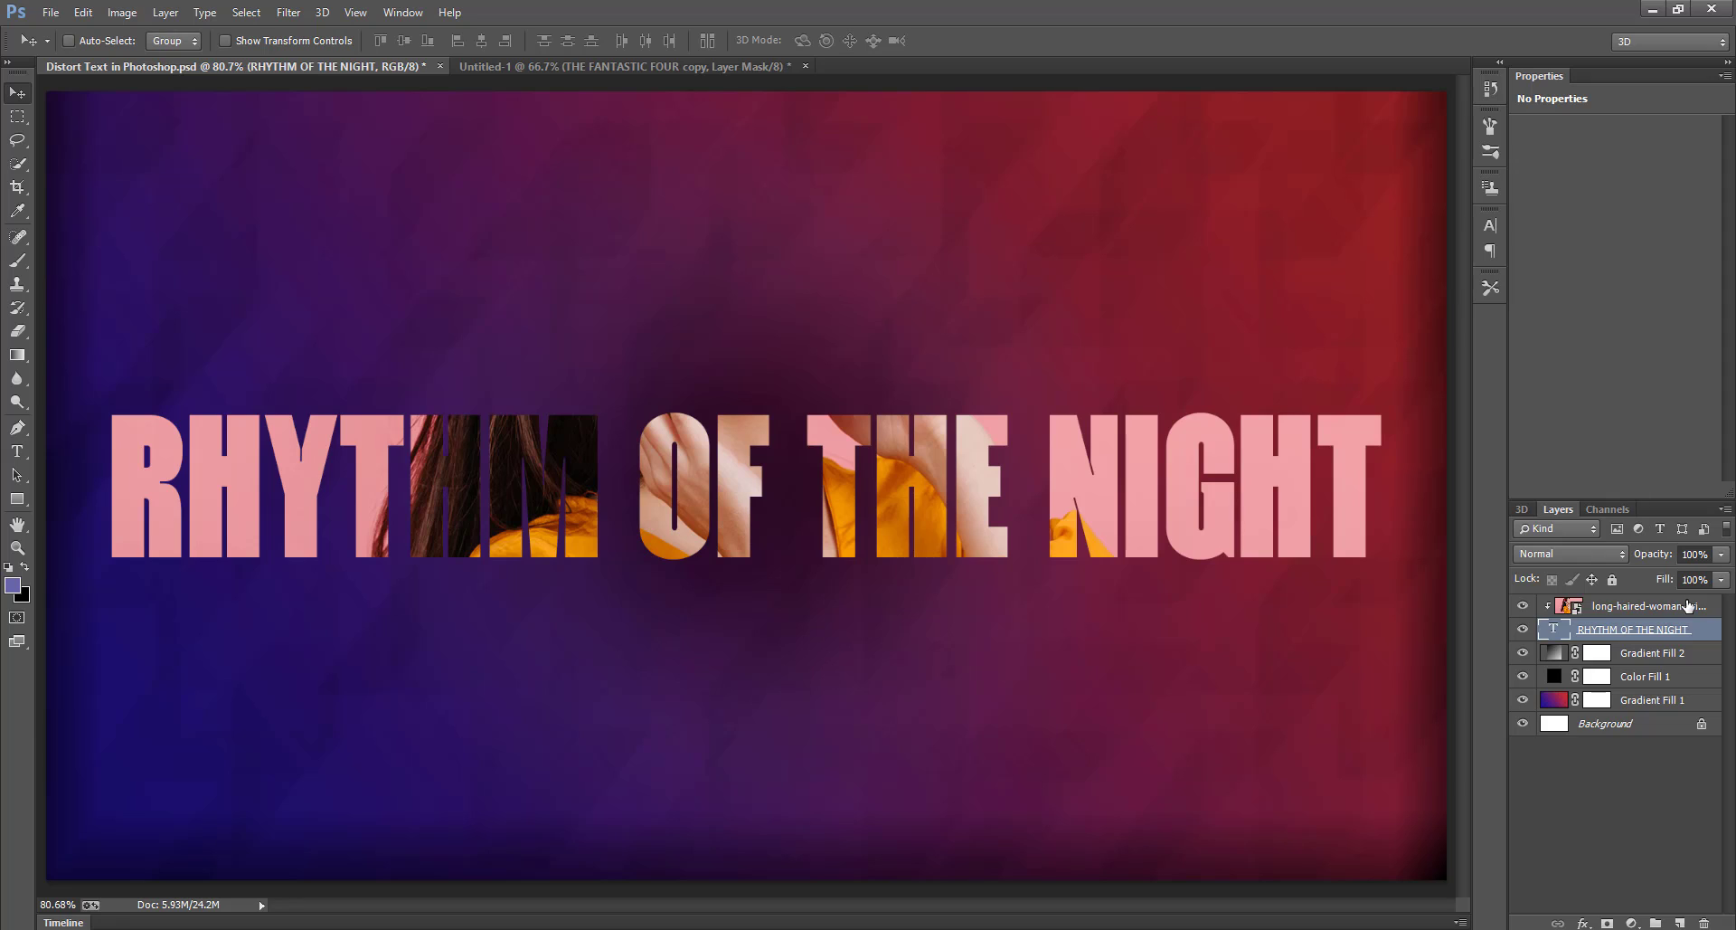
left_click(1687, 606, "shift")
key("ctrl+j")
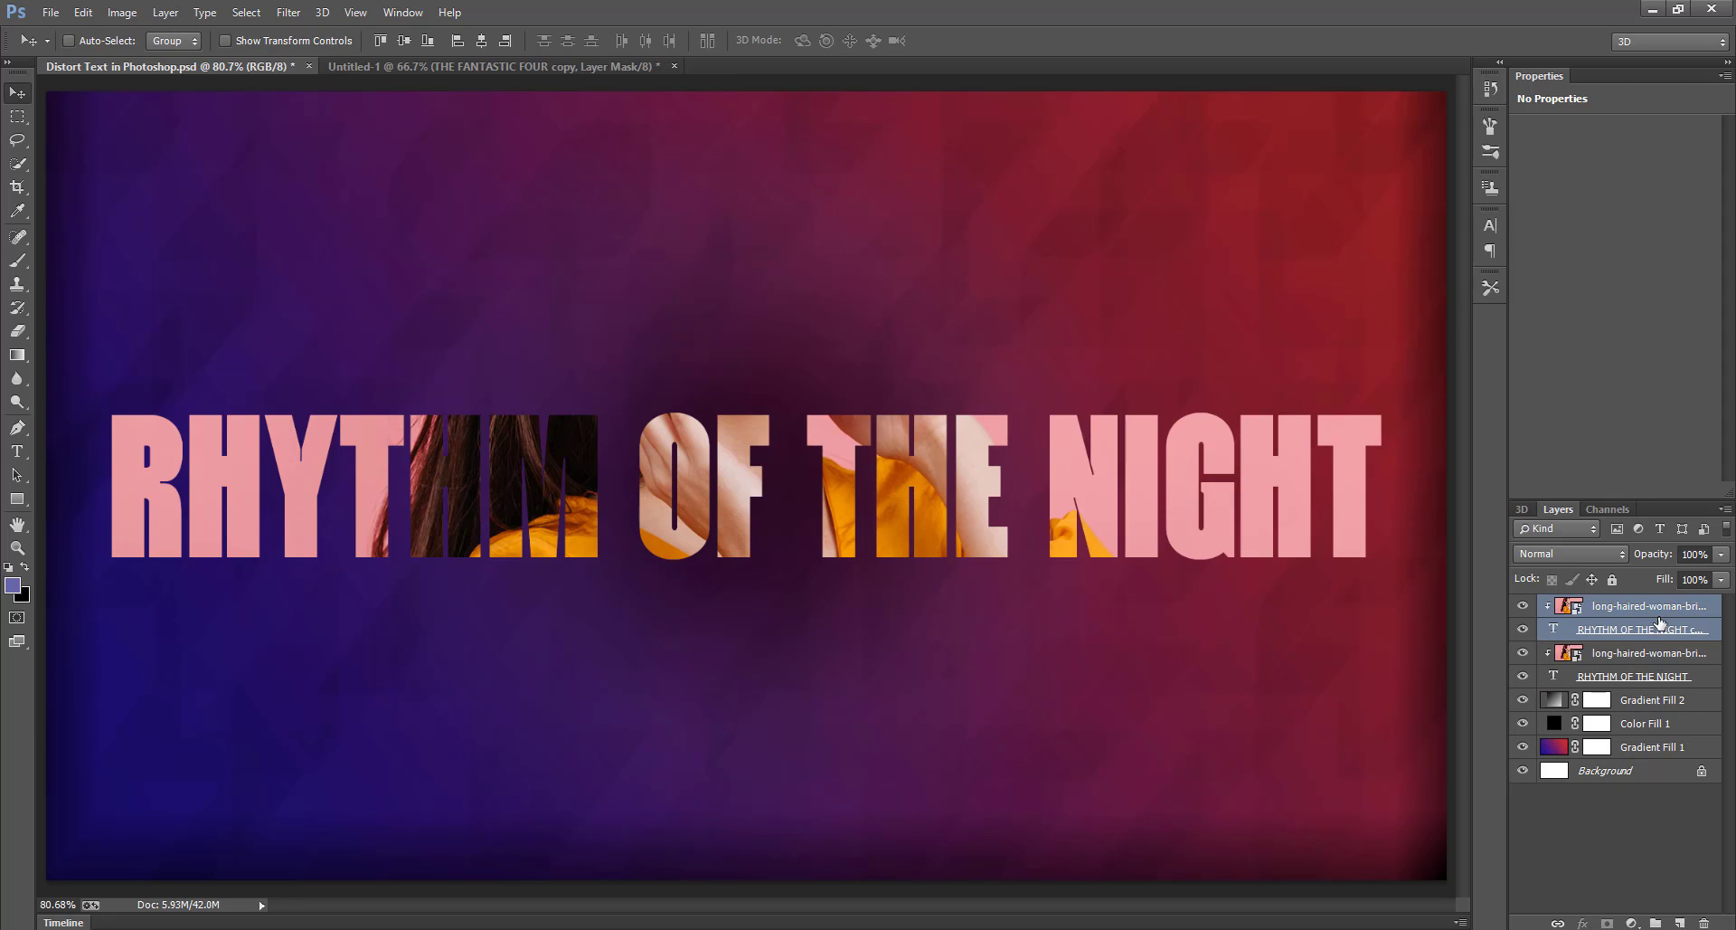
- Move the copied text layer straight up until it sits just above the original title with a thin gap
left_click(1639, 609)
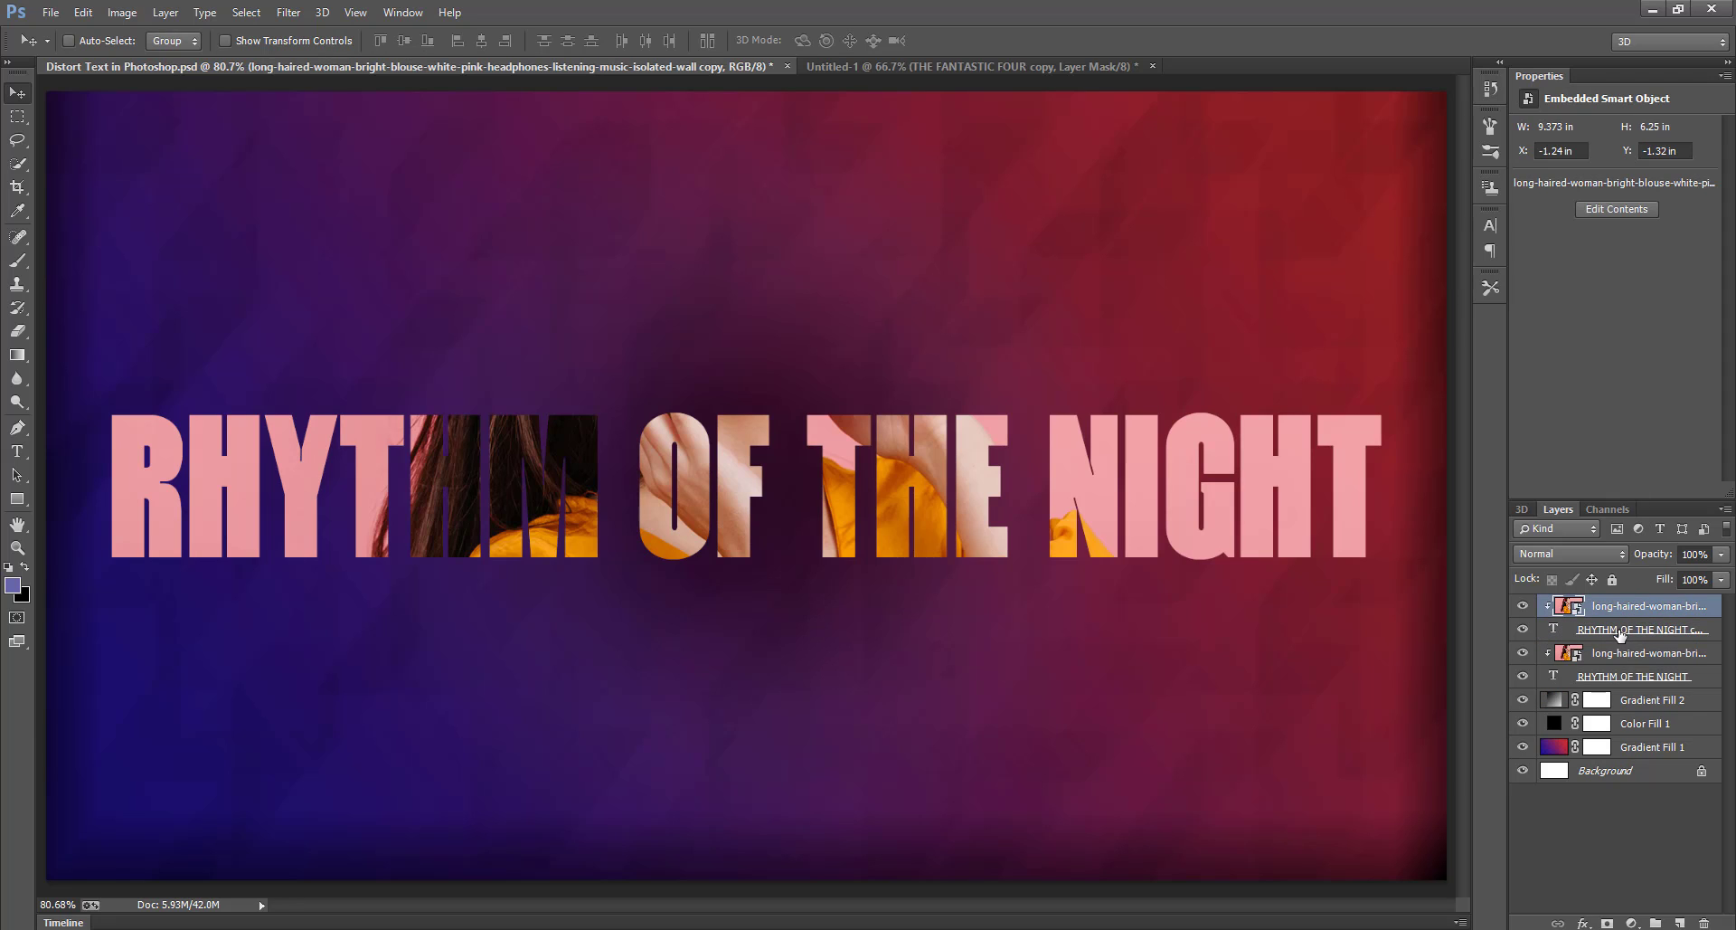
left_click(1627, 632)
key("shift+Up")
key("shift+Up")
key("shift+Up")
key("shift+Up")
key("shift+Up")
key("shift+Up")
key("shift+Up")
key("shift+Up")
key("shift+Up")
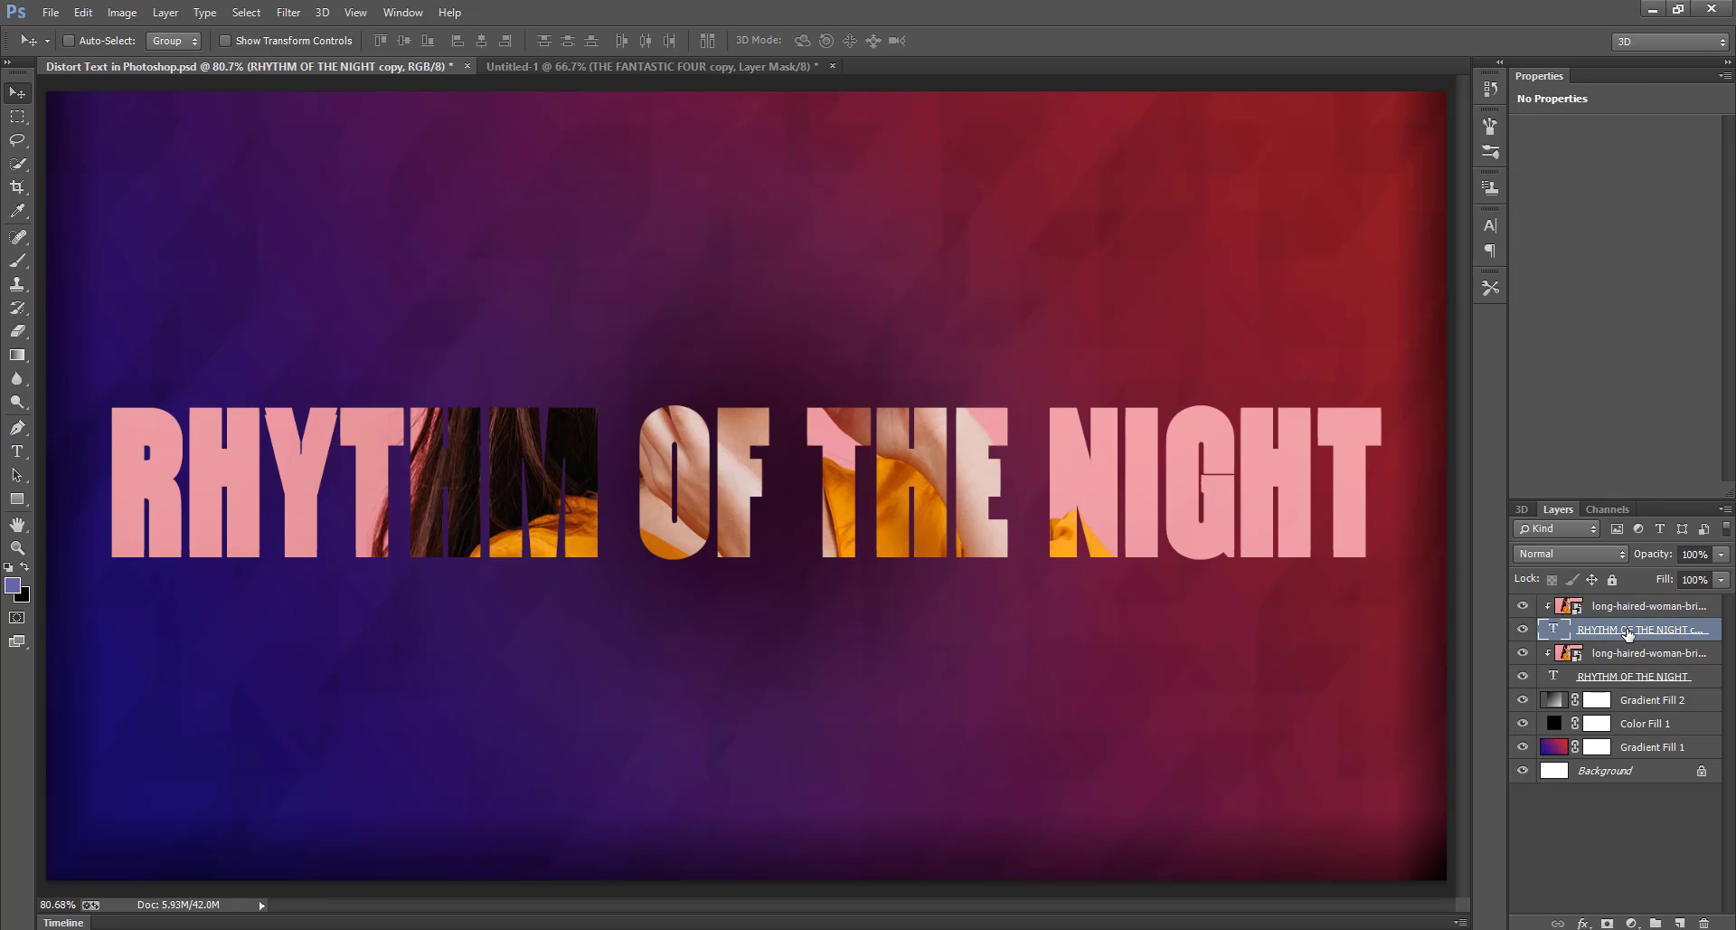
key("shift+Up")
key("shift+Up")
key("shift+Up")
key("shift+Up")
key("shift+Up")
key("shift+Up")
key("shift+Up")
key("shift+Up")
key("shift+Up")
key("shift+Up")
key("shift+Up")
key("shift+Up")
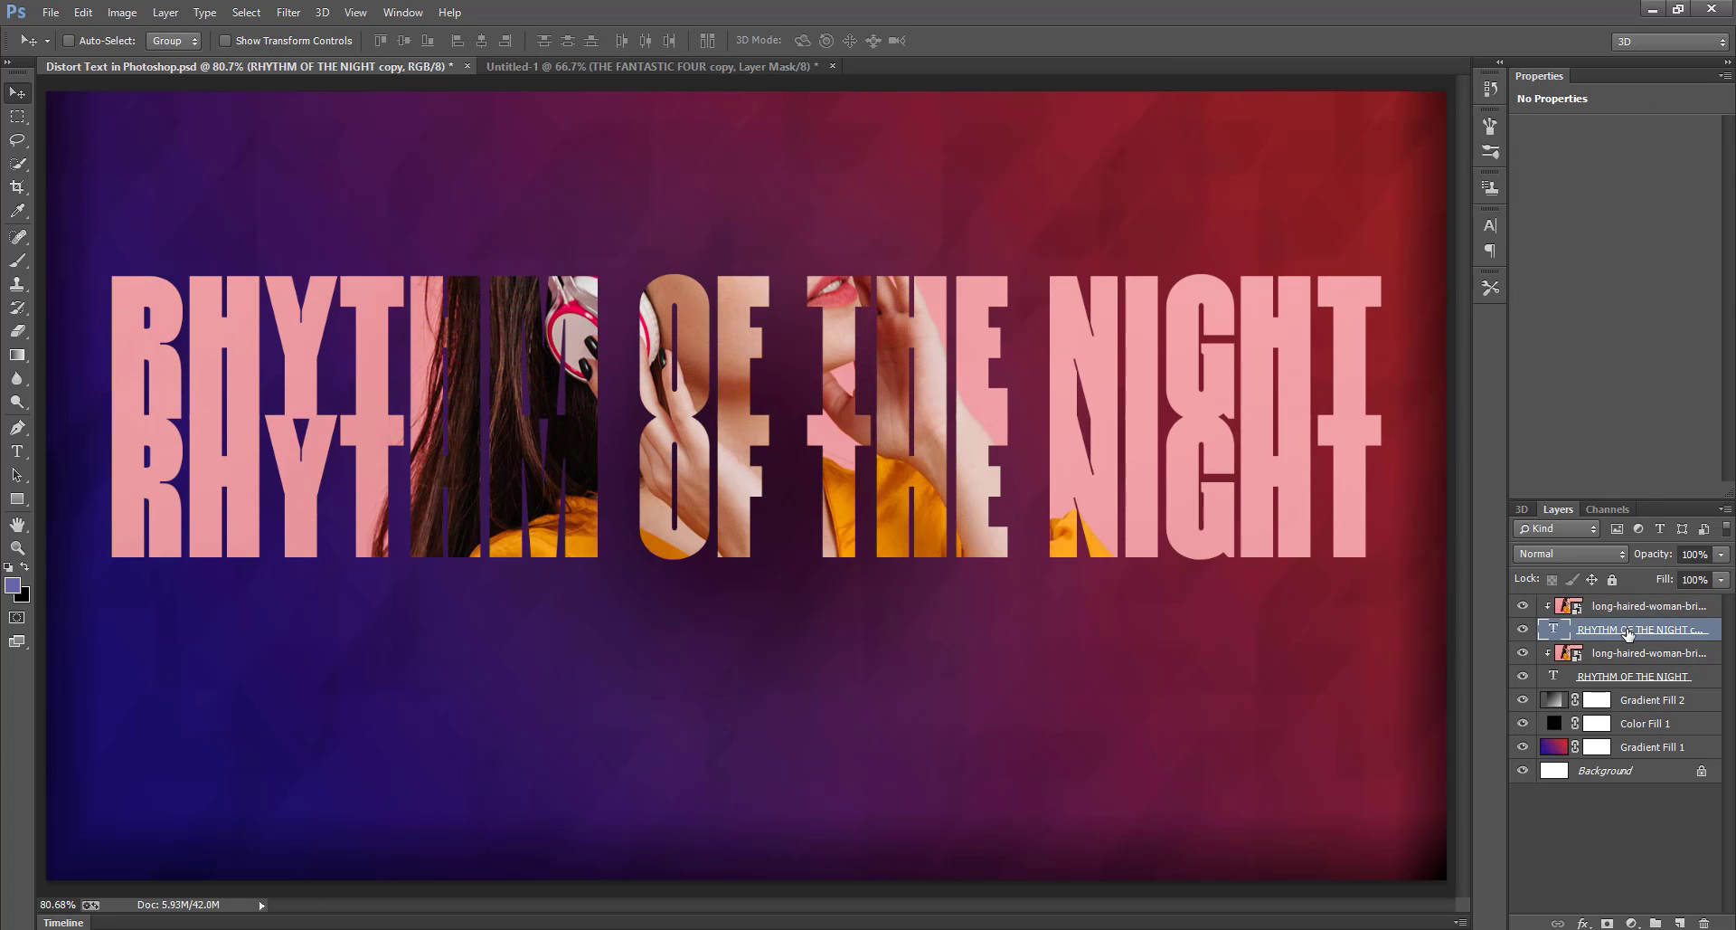
key("shift+Down")
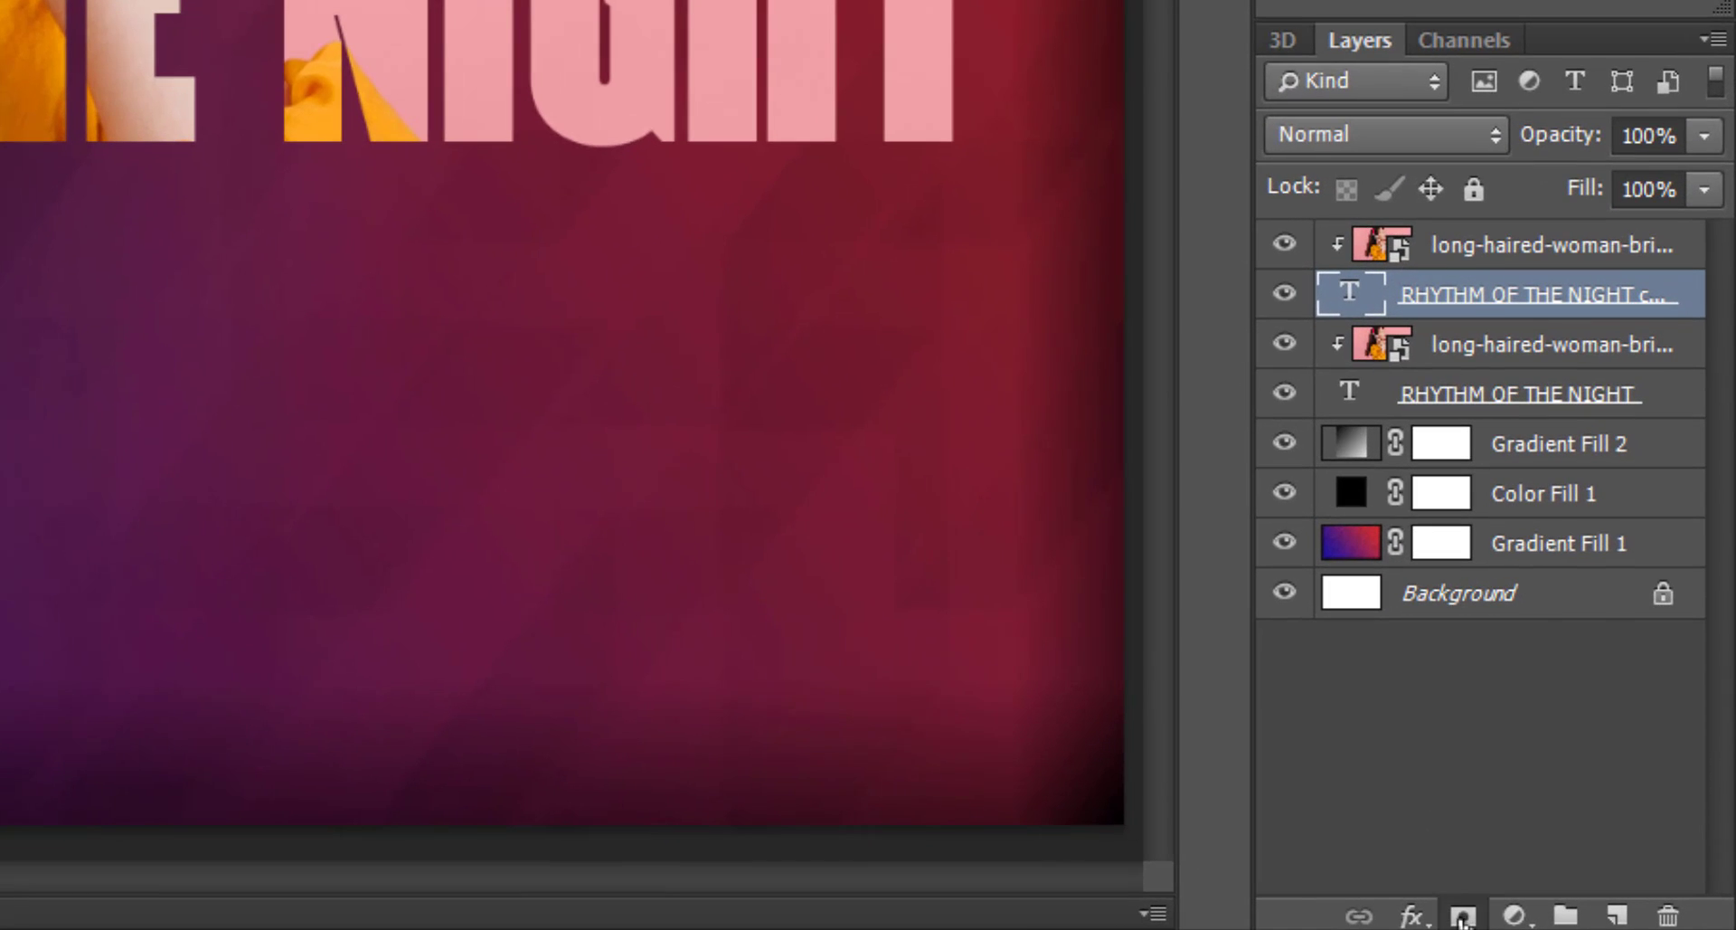
- Add a layer mask to the copied title and fade it with a short vertical black-to-white gradient, keeping only the letters' upper part
left_click(1462, 916)
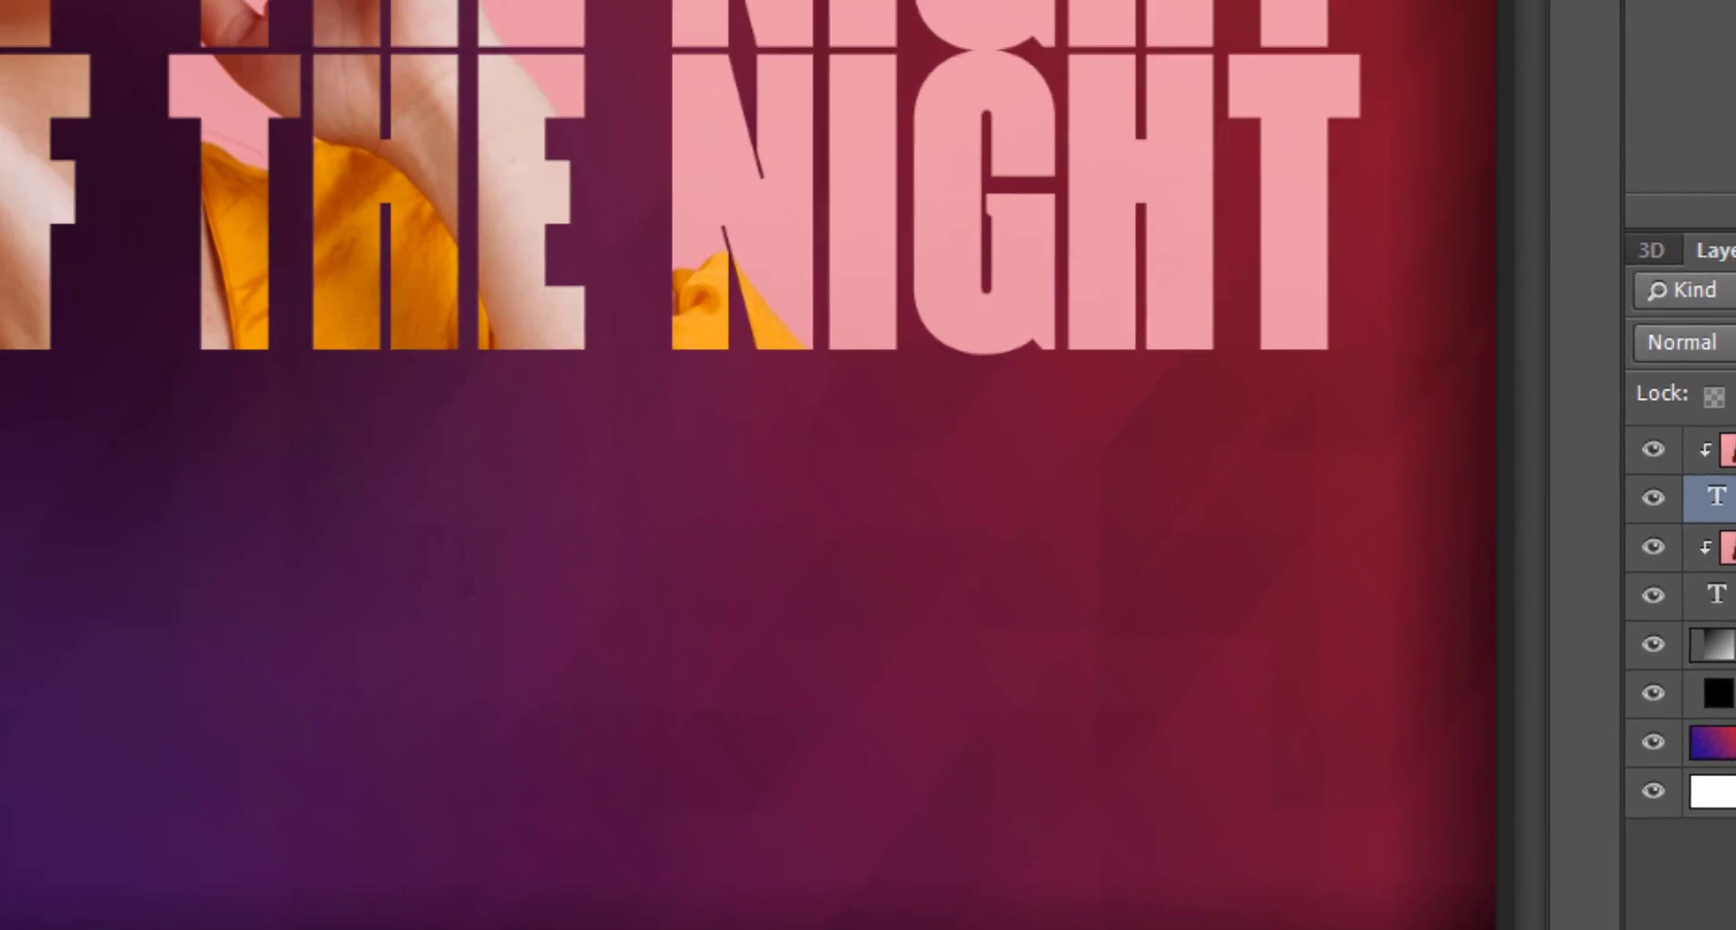
left_click(36, 686)
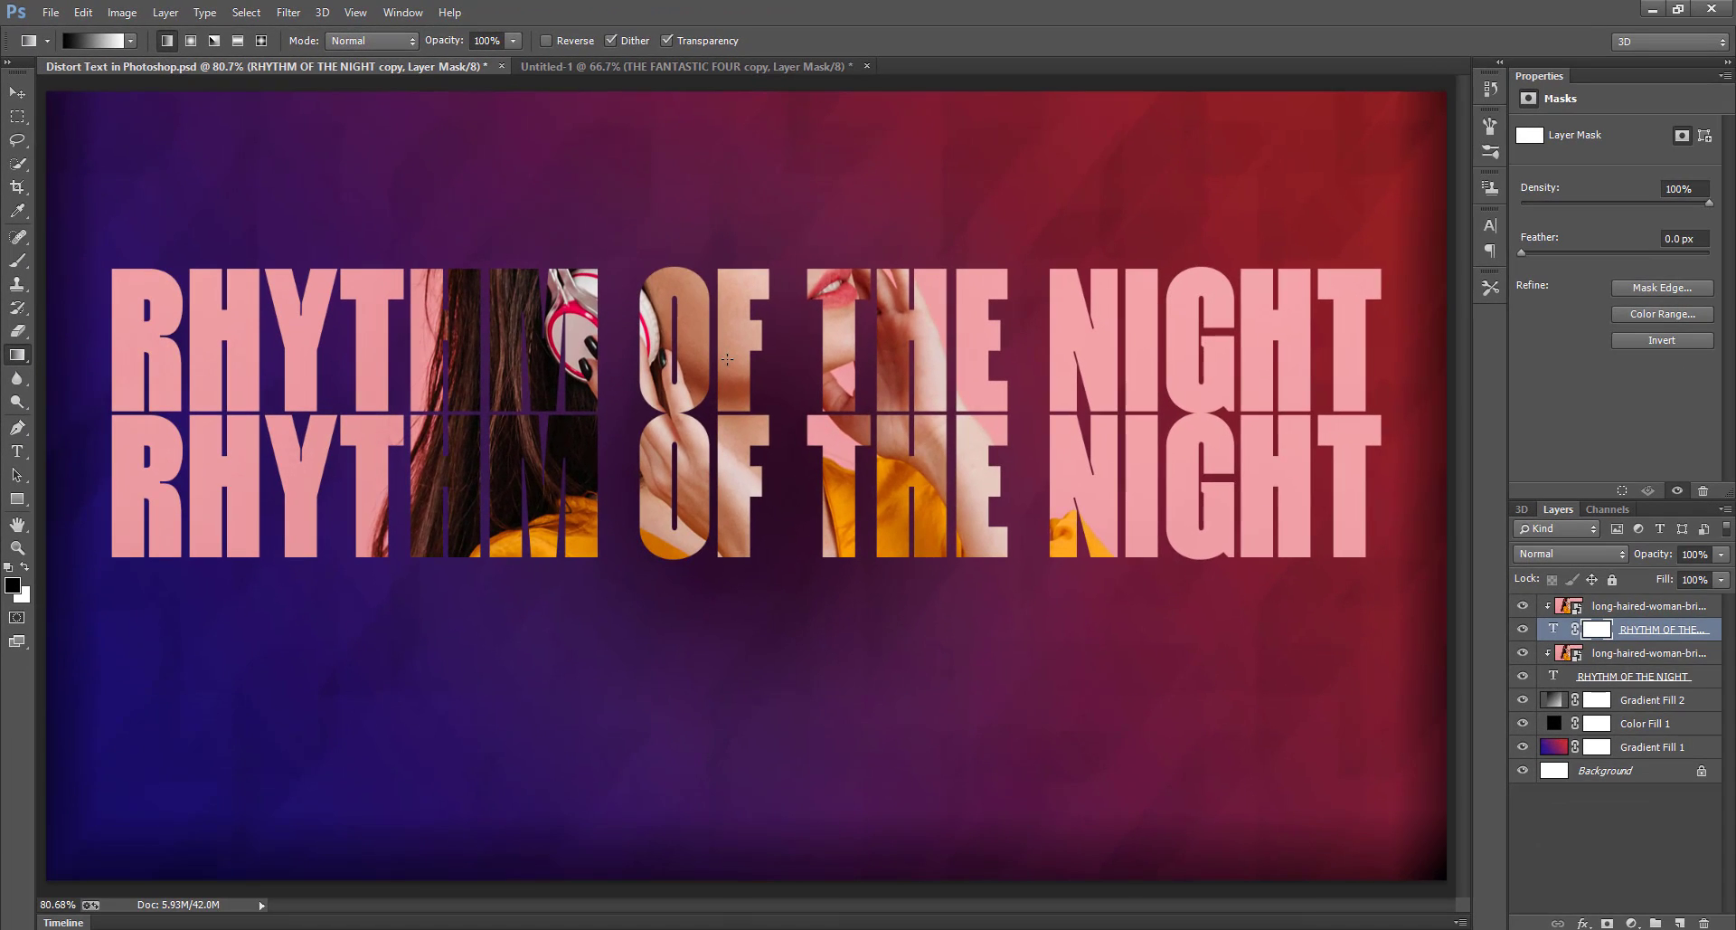
left_click_drag(726, 359, 724, 302)
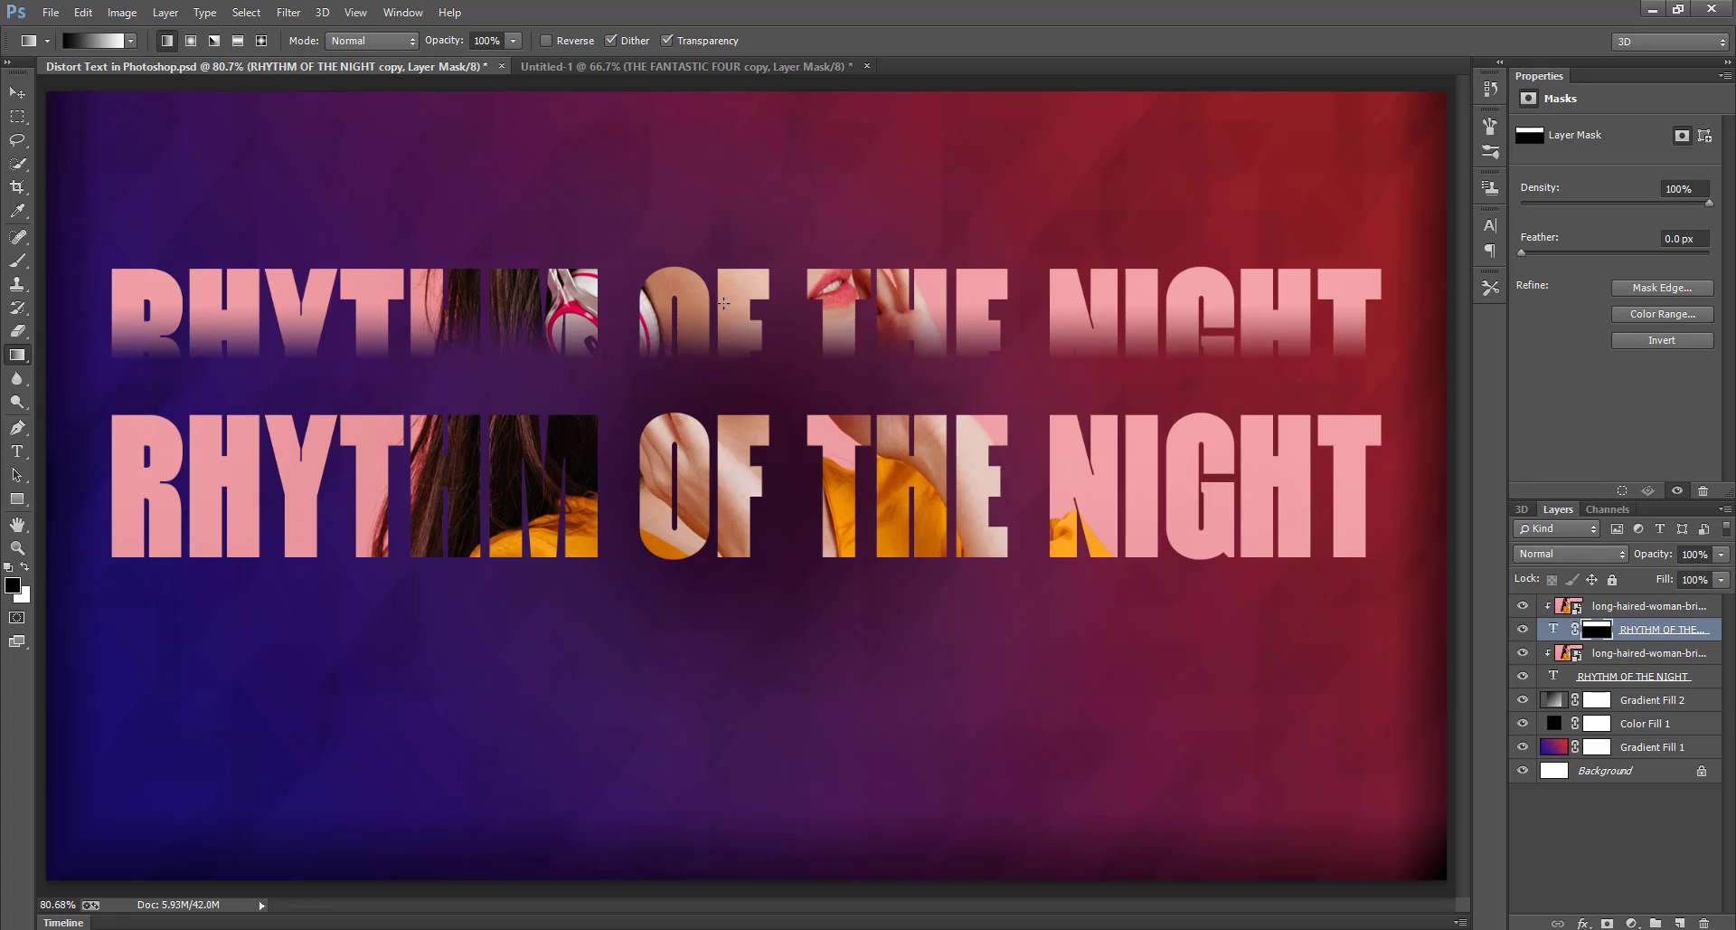
key("ctrl+z")
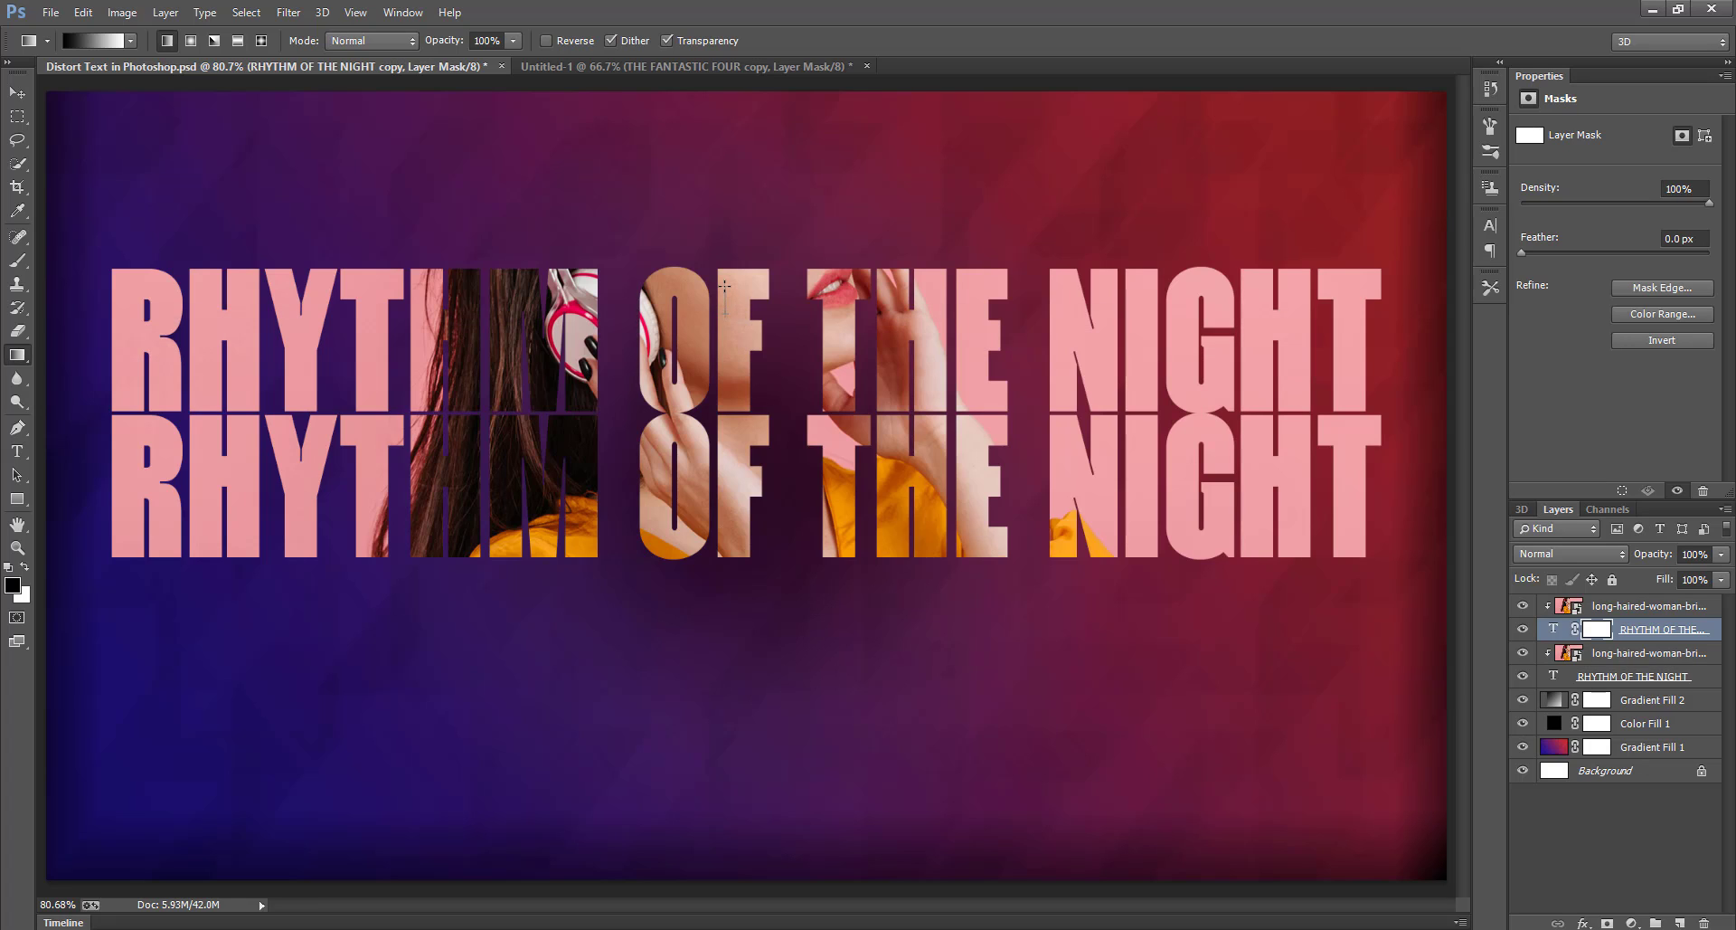
left_click_drag(724, 314, 723, 283)
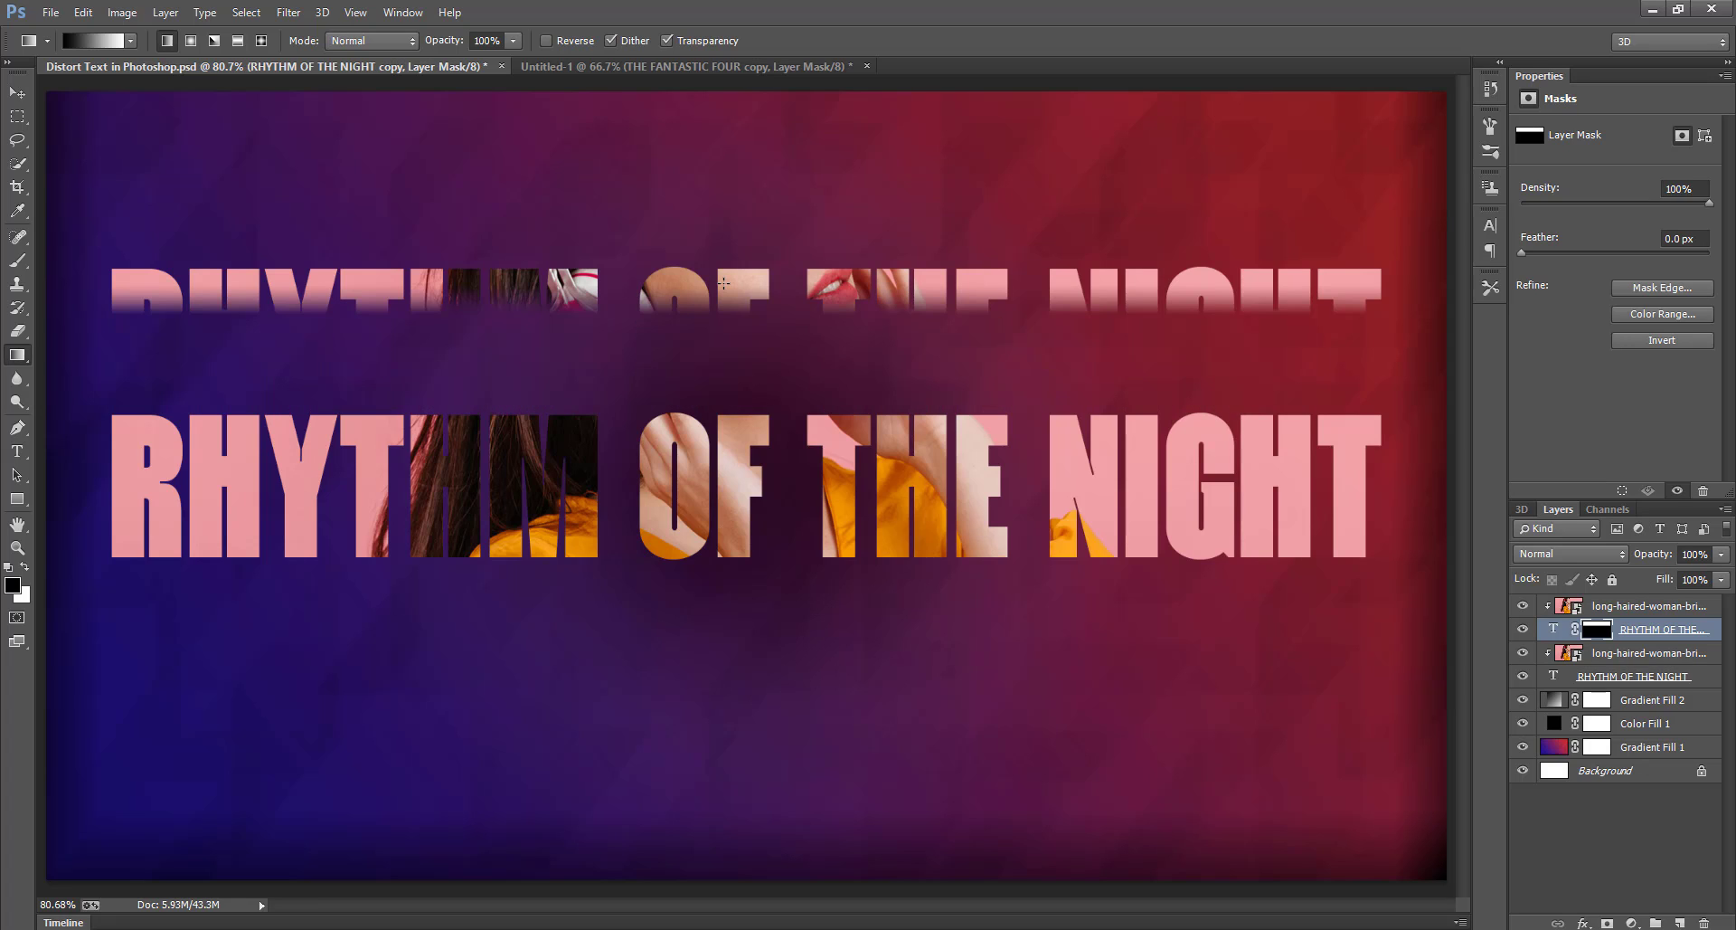
- Move the masked title copy straight down until its faded edge sits just above the original title
key("v")
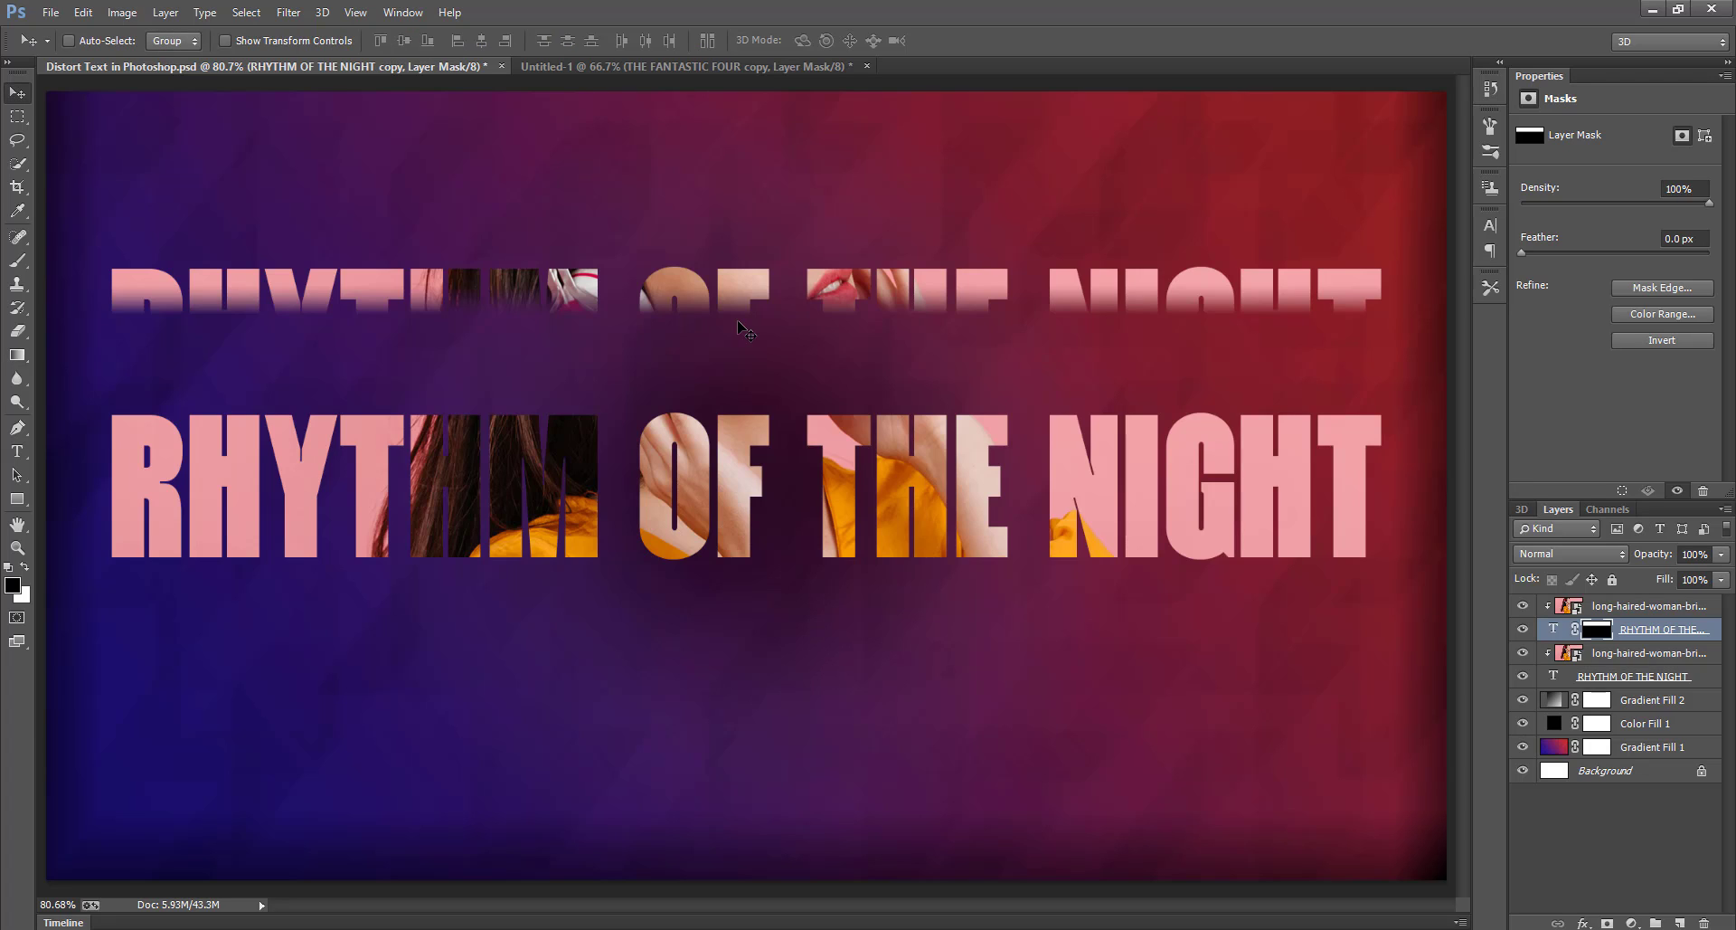
key("shift+Down")
key("shift+Down")
key("shift+Down")
key("shift+Down")
key("shift+Down")
key("shift+Down")
key("shift+Down")
key("shift+Down")
key("shift+Down")
key("shift+Down")
key("shift+Down")
key("shift+Down")
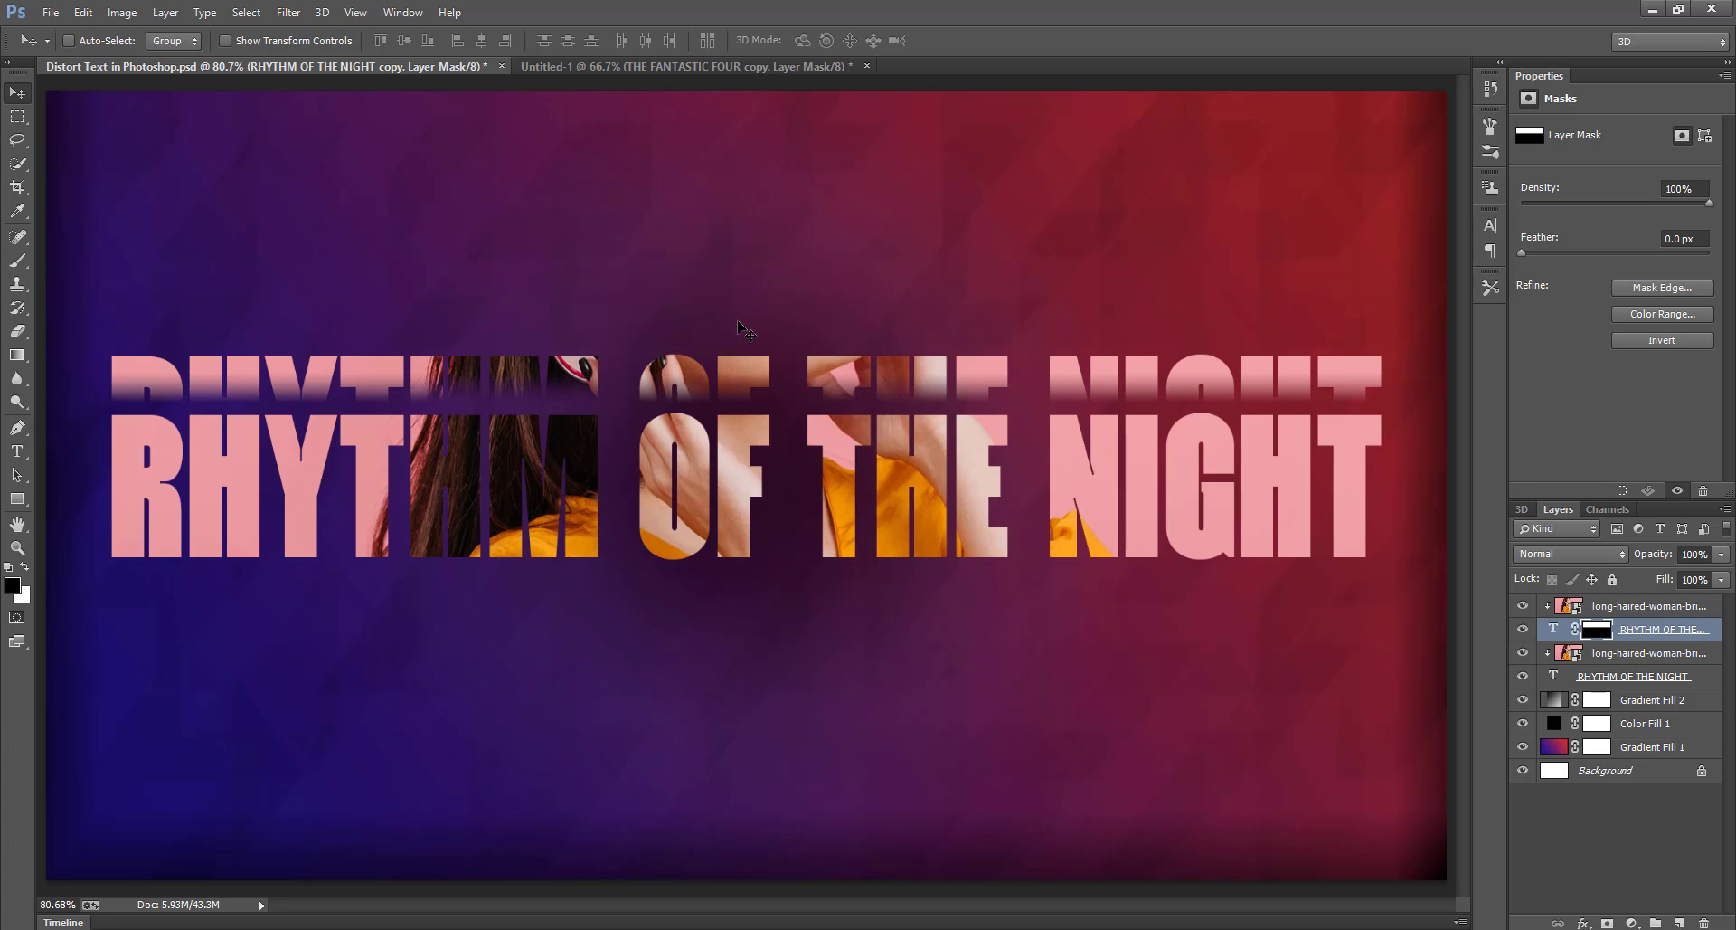
key("shift+Down")
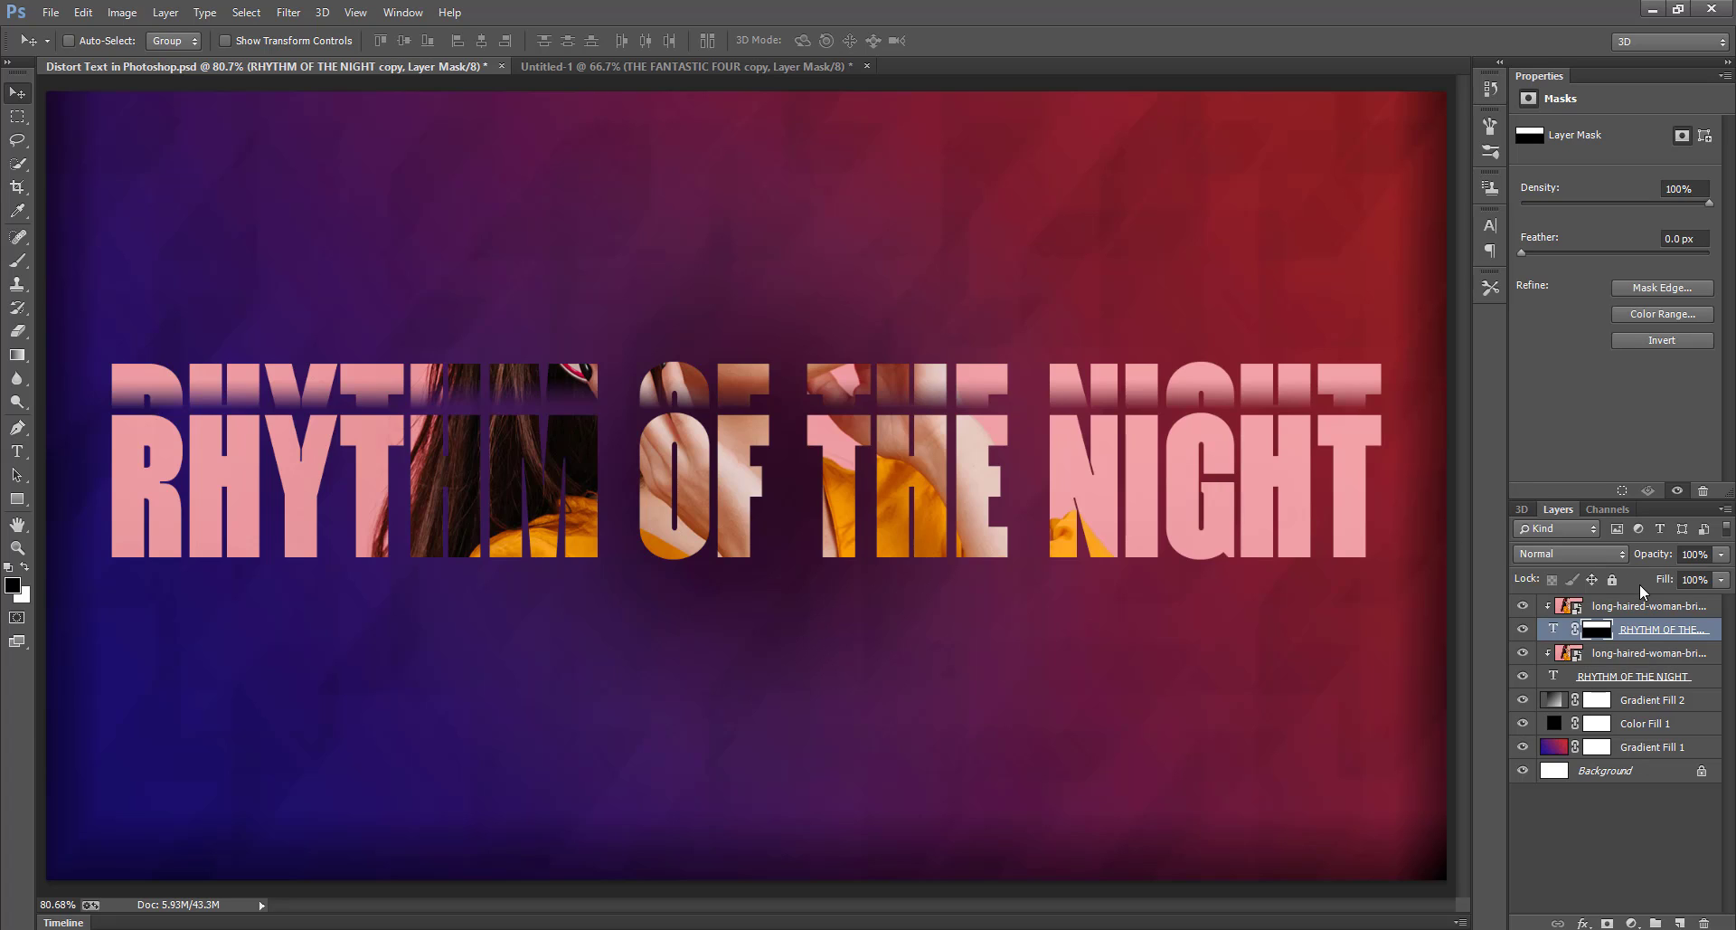
- Duplicate the masked title copy together with its clipped photo layer four times
left_click(1642, 614, "shift")
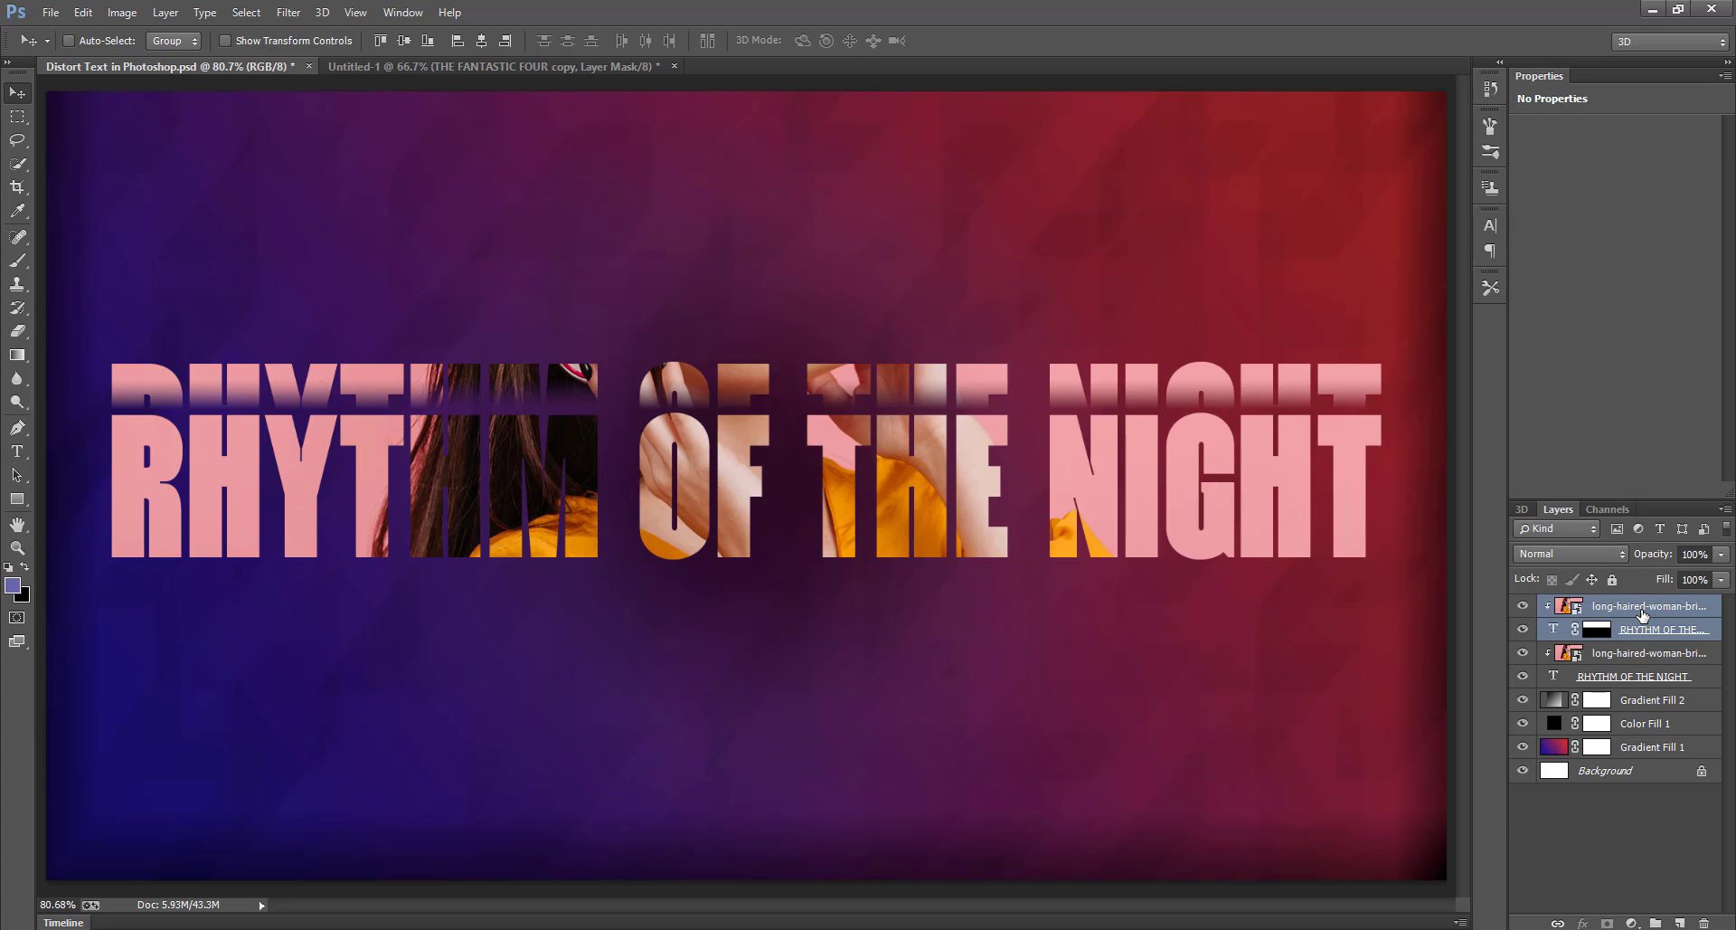
key("alt+shift+Down")
key("alt+shift+Down")
key("alt+shift+Down")
key("alt+shift+Down")
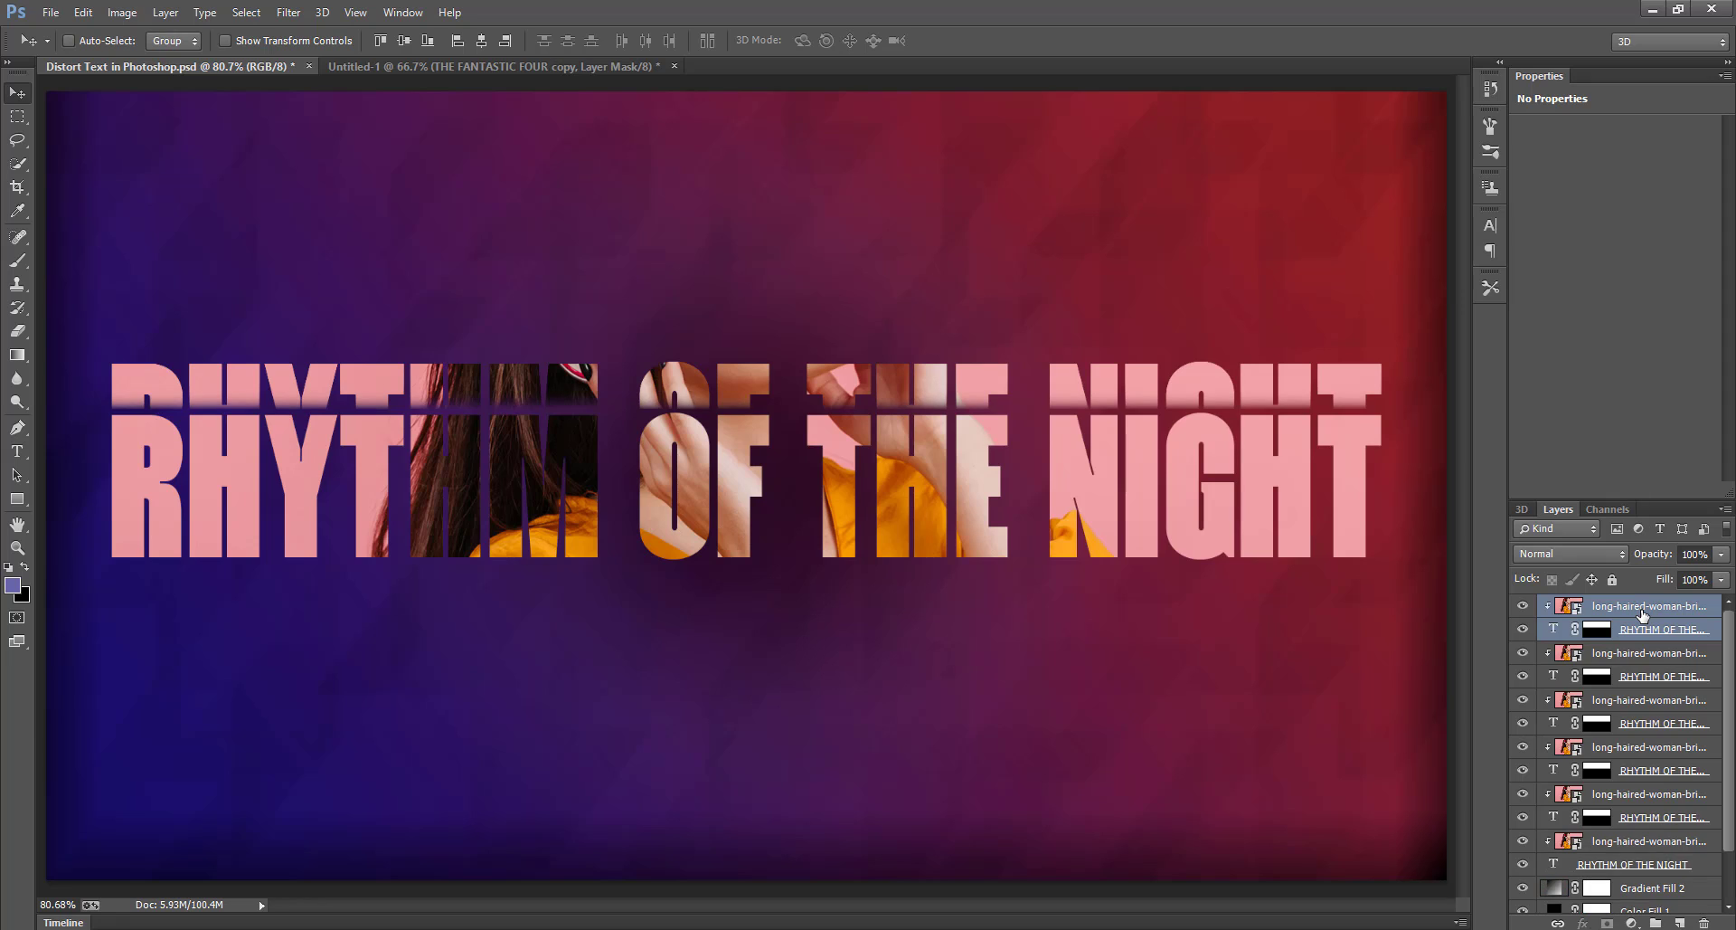
key("alt+shift+Down")
scroll(1605, 741, "down", 3)
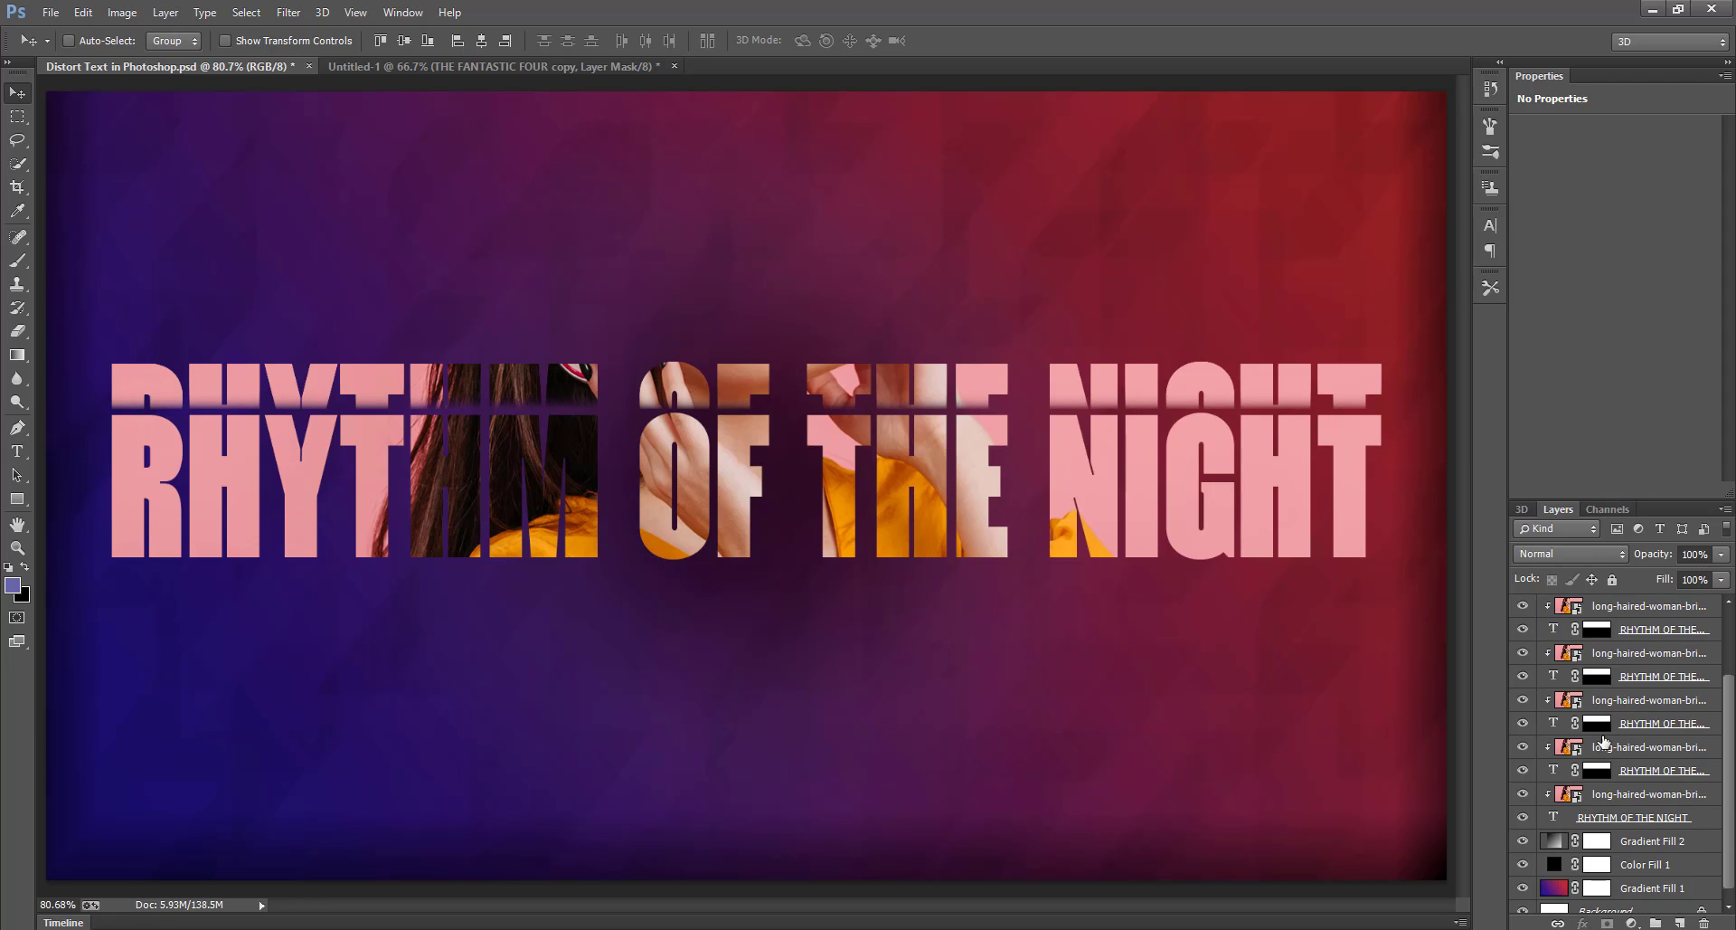
scroll(1604, 742, "up", 2)
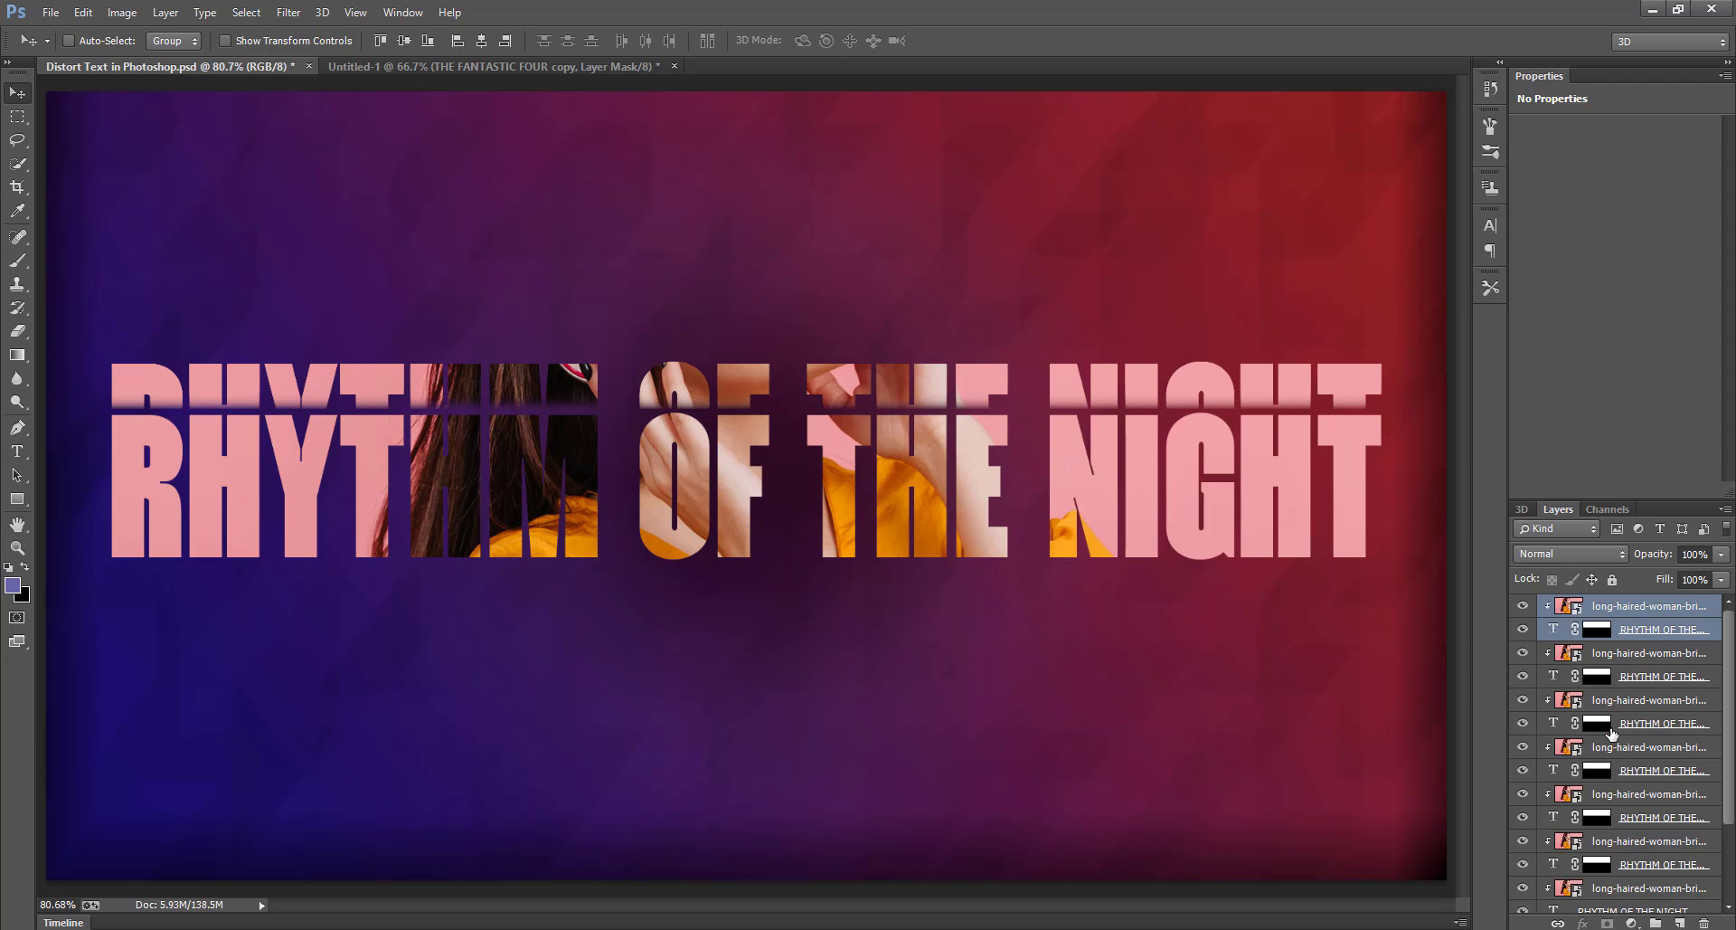
key("ctrl+alt+z")
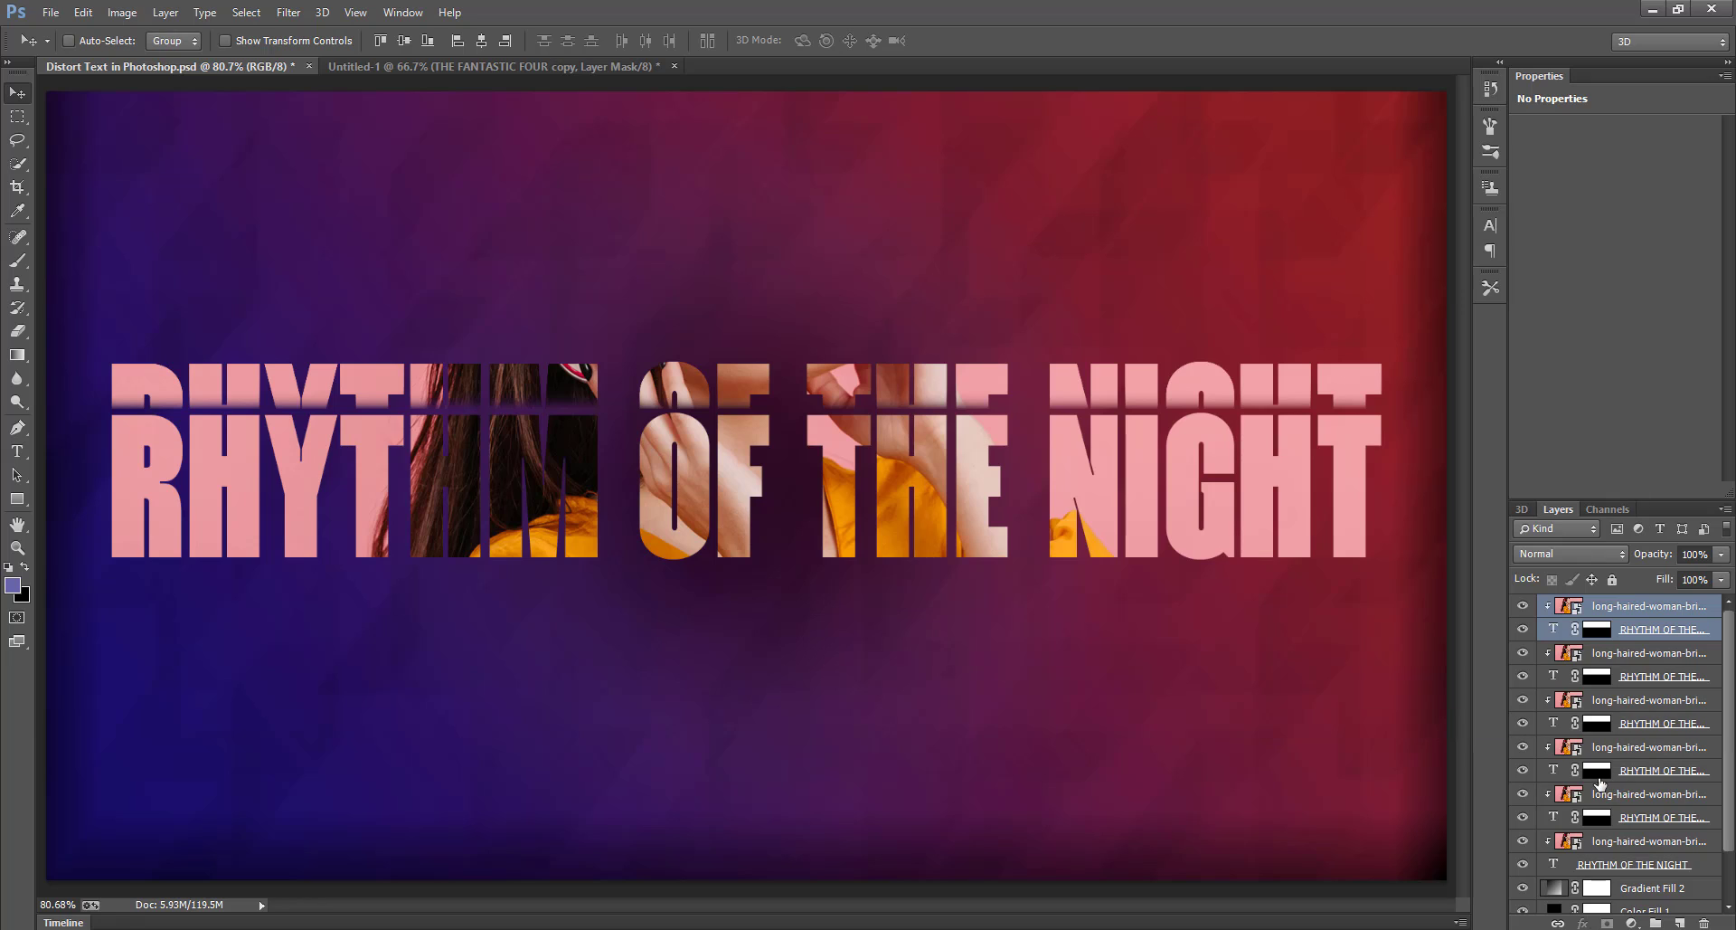
- Move the masked RHYTHM OF THE NIGHT copy 2 layer straight up to form a second faded slice just above the first
left_click(1598, 770)
key("ctrl+2")
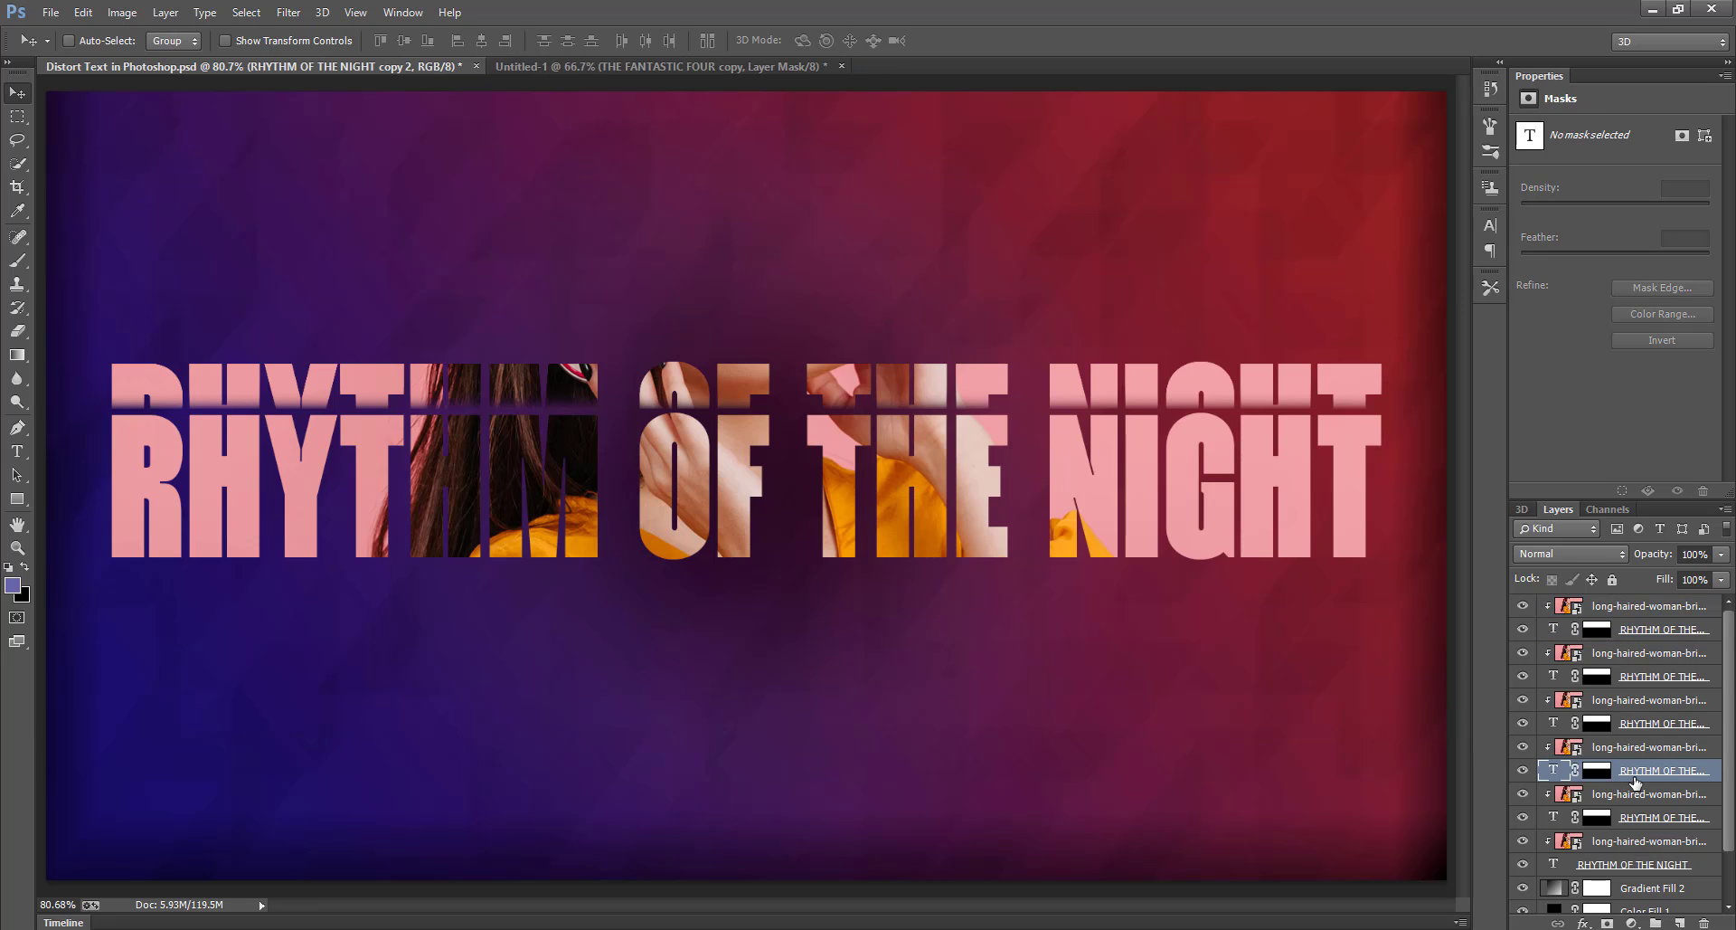
key("shift+Up")
key("shift+Up")
key("shift+Up")
key("shift+Up")
key("shift+Up")
key("shift+Up")
key("shift+Up")
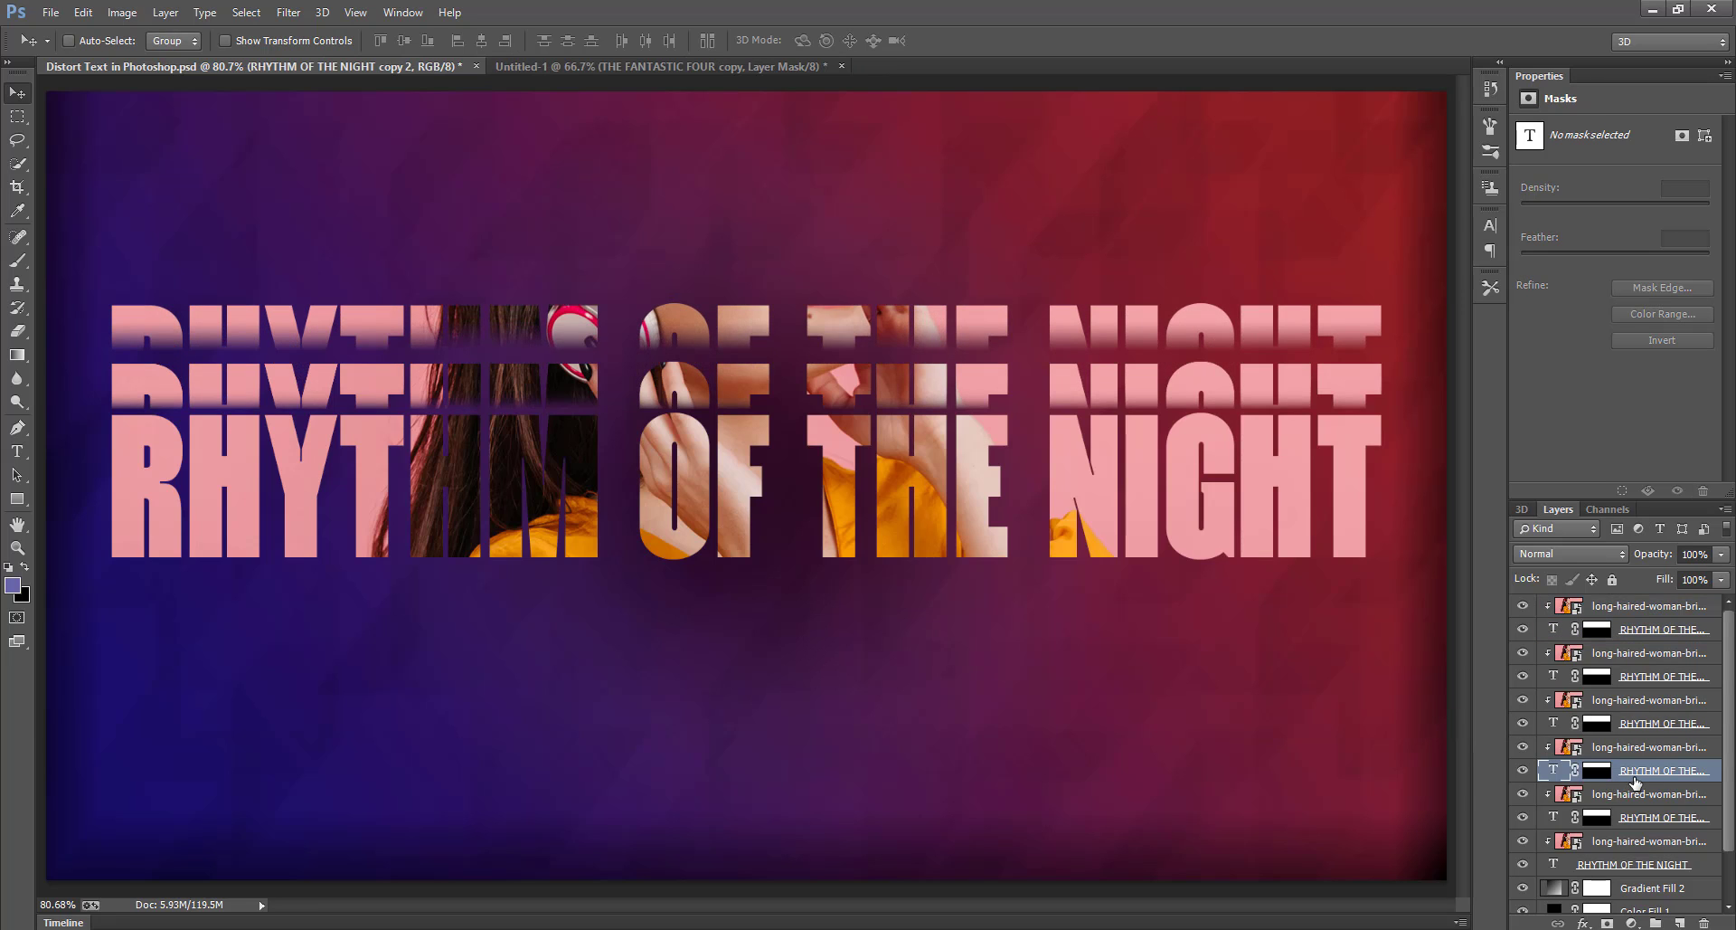
- Move the masked RHYTHM OF THE NIGHT copy 3 layer straight up to form a third slice with the same thin spacing
left_click(1663, 726)
key("shift+Up")
key("shift+Up")
key("shift+Up")
key("shift+Up")
key("shift+Up")
key("shift+Up")
key("shift+Up")
key("shift+Up")
key("shift+Up")
key("shift+Up")
key("shift+Up")
key("shift+Up")
key("shift+Up")
key("shift+Up")
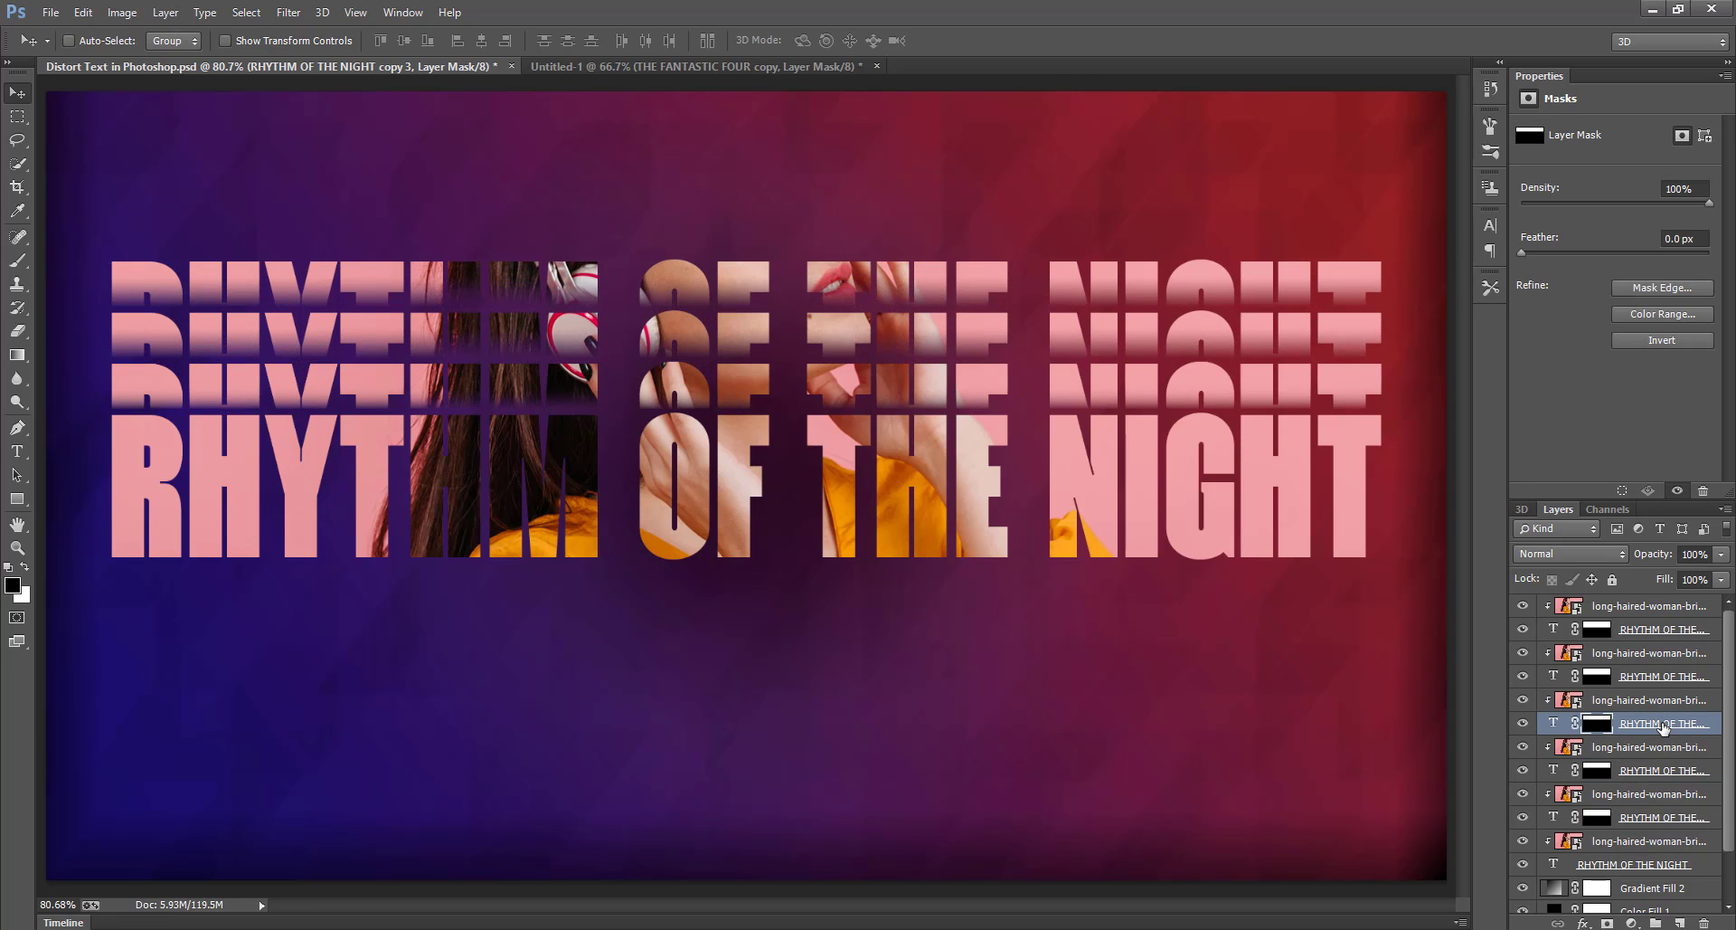
- Move the masked RHYTHM OF THE NIGHT copy 4 layer straight up to form a fourth slice just above the third
left_click(1641, 678)
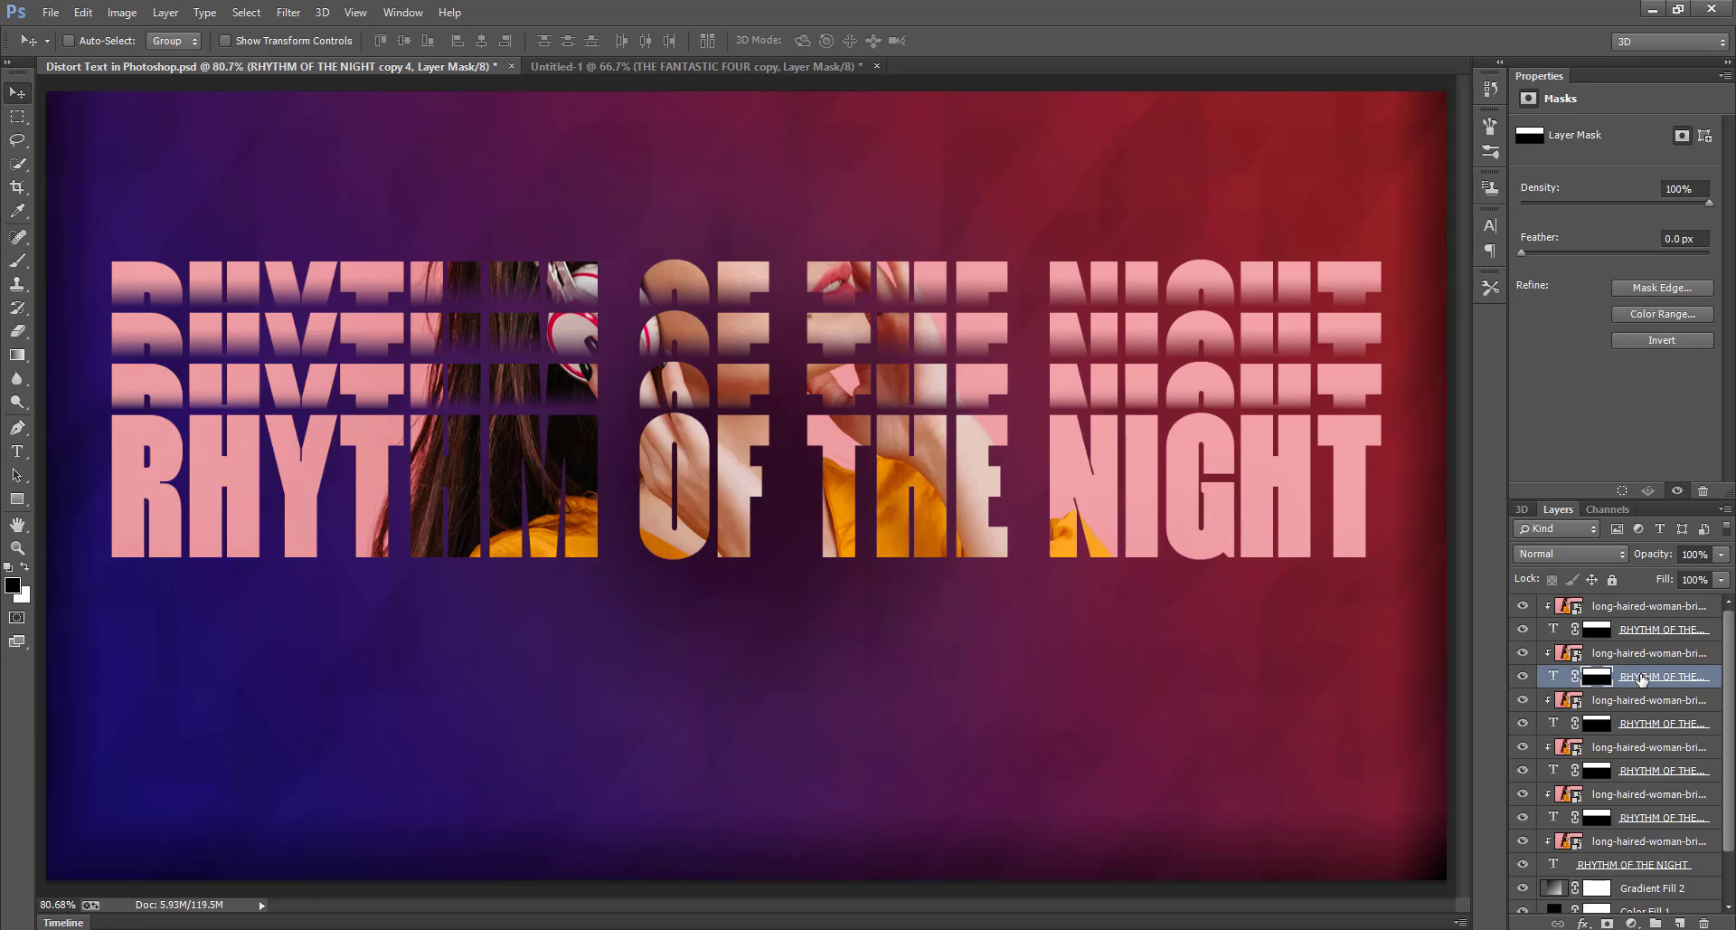
key("shift+Up")
key("shift+Up")
key("shift+Up")
key("shift+Up")
key("shift+Up")
key("shift+Up")
key("shift+Up")
key("shift+Up")
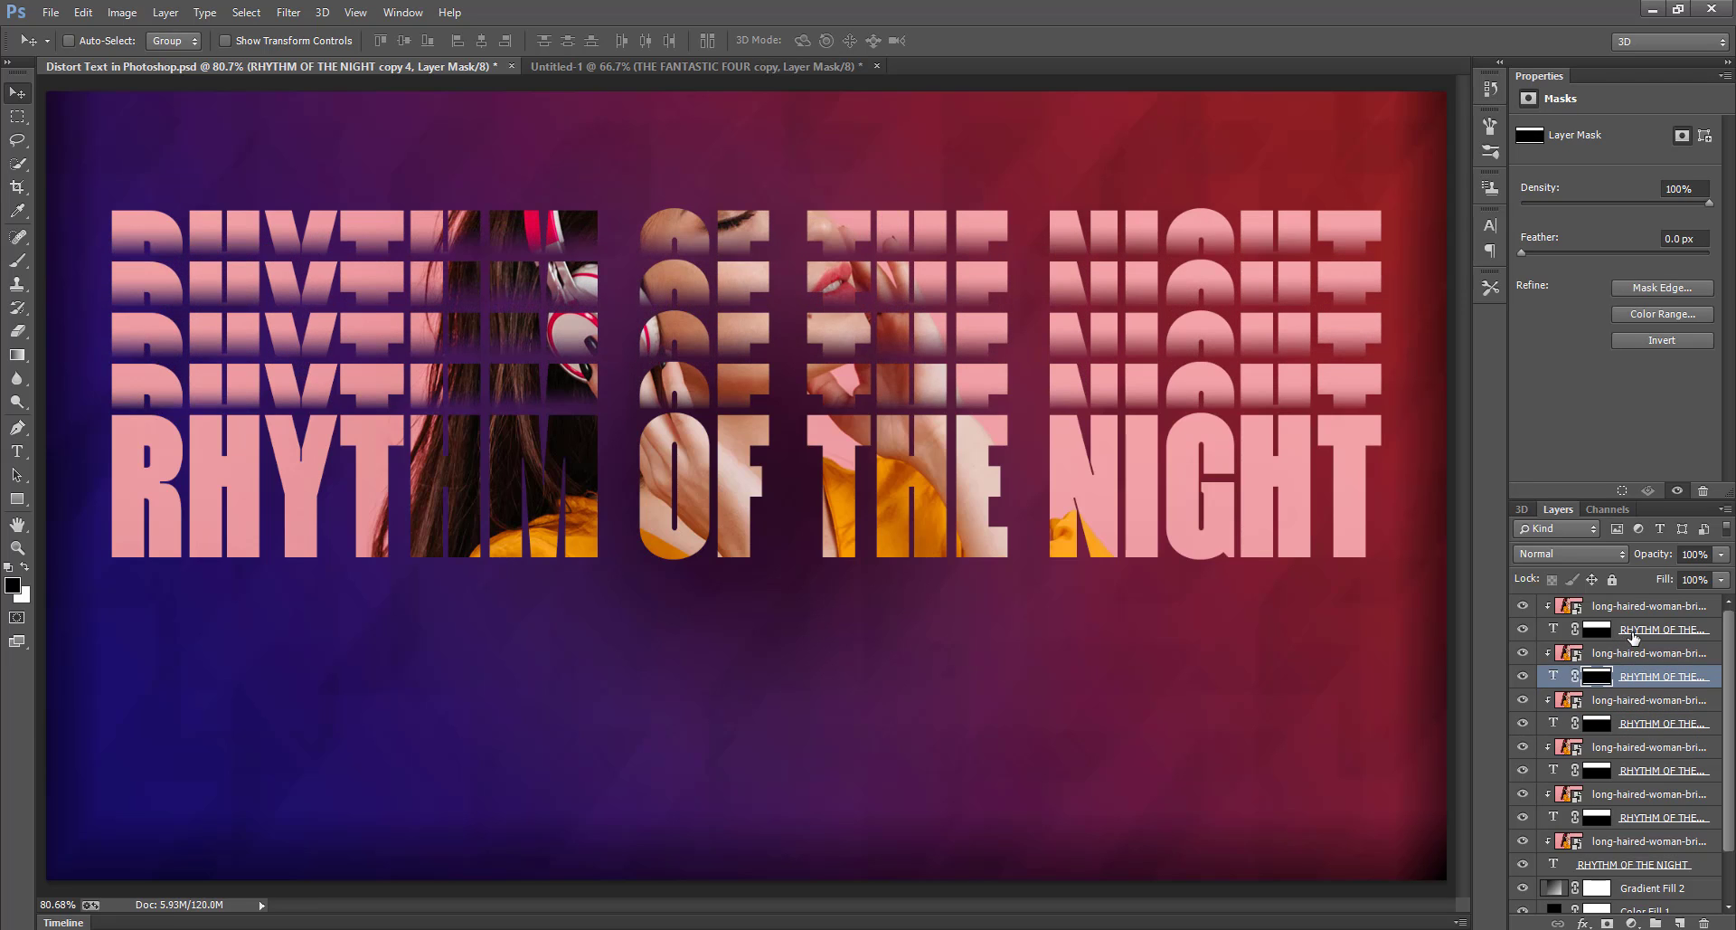
- Move the masked RHYTHM OF THE NIGHT copy 5 layer straight up to form the topmost slice, evenly spaced above the fourth
left_click(1633, 639)
key("shift+Up")
key("shift+Up")
key("shift+Up")
key("shift+Up")
key("shift+Up")
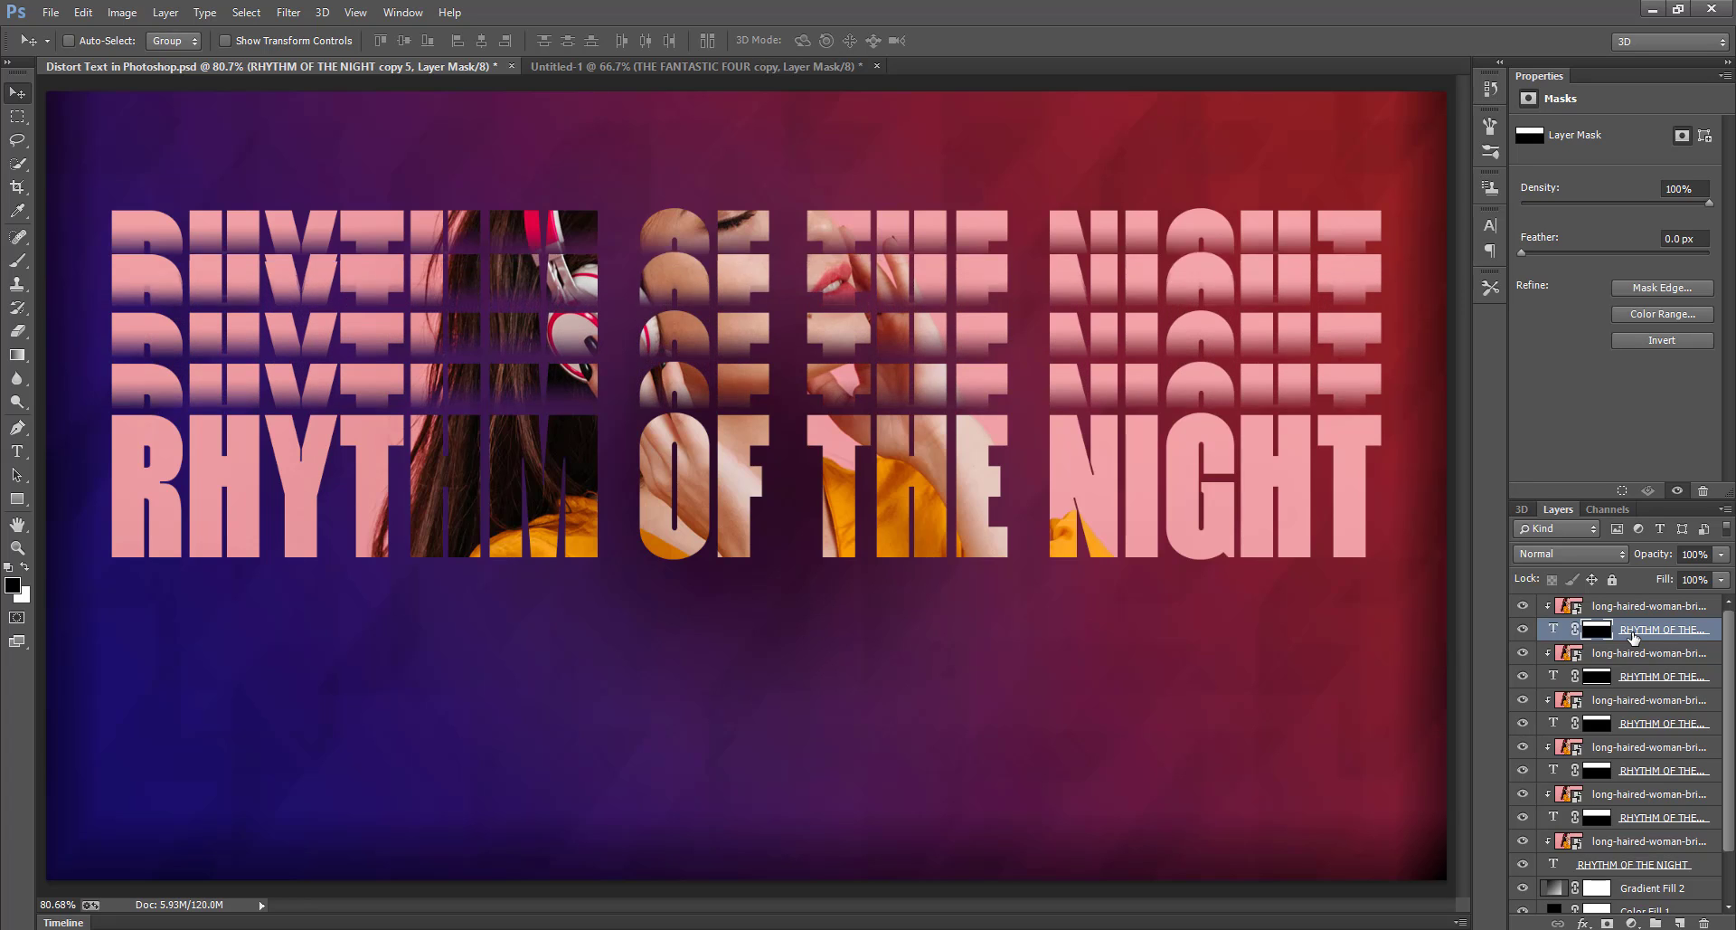
key("shift+Up")
key("shift+Up")
key("shift+Up")
key("shift+Up")
key("shift+Up")
key("shift+Up")
key("shift+Up")
key("shift+Up")
key("shift+Up")
key("shift+Up")
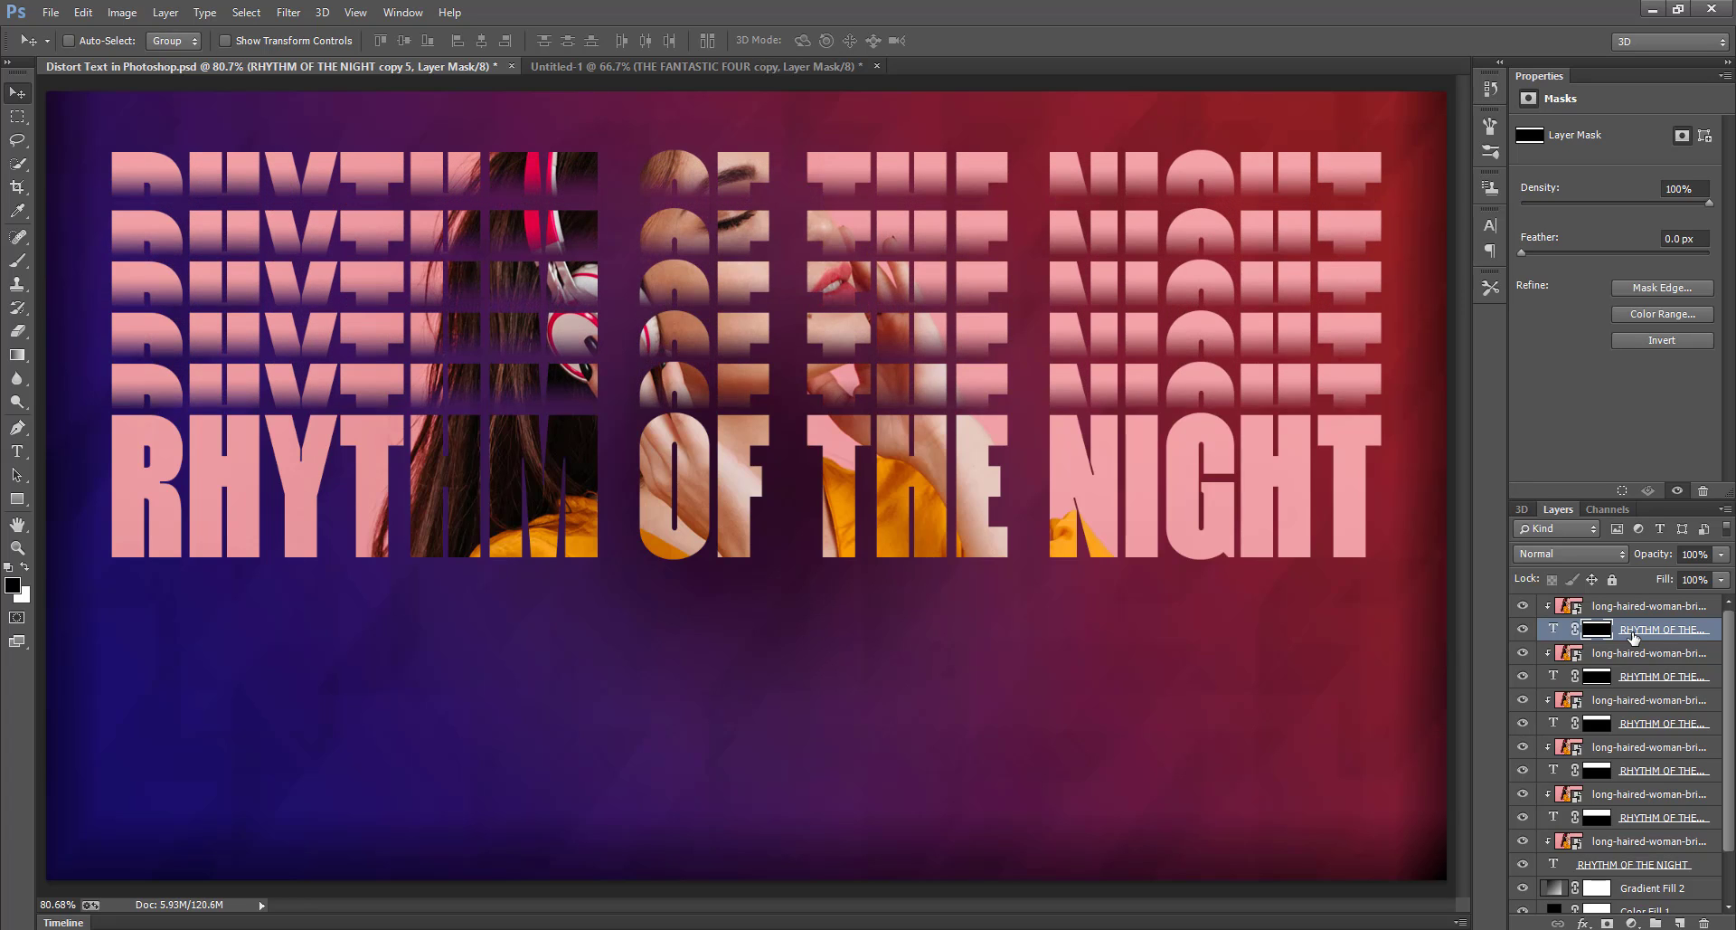
key("shift+Down")
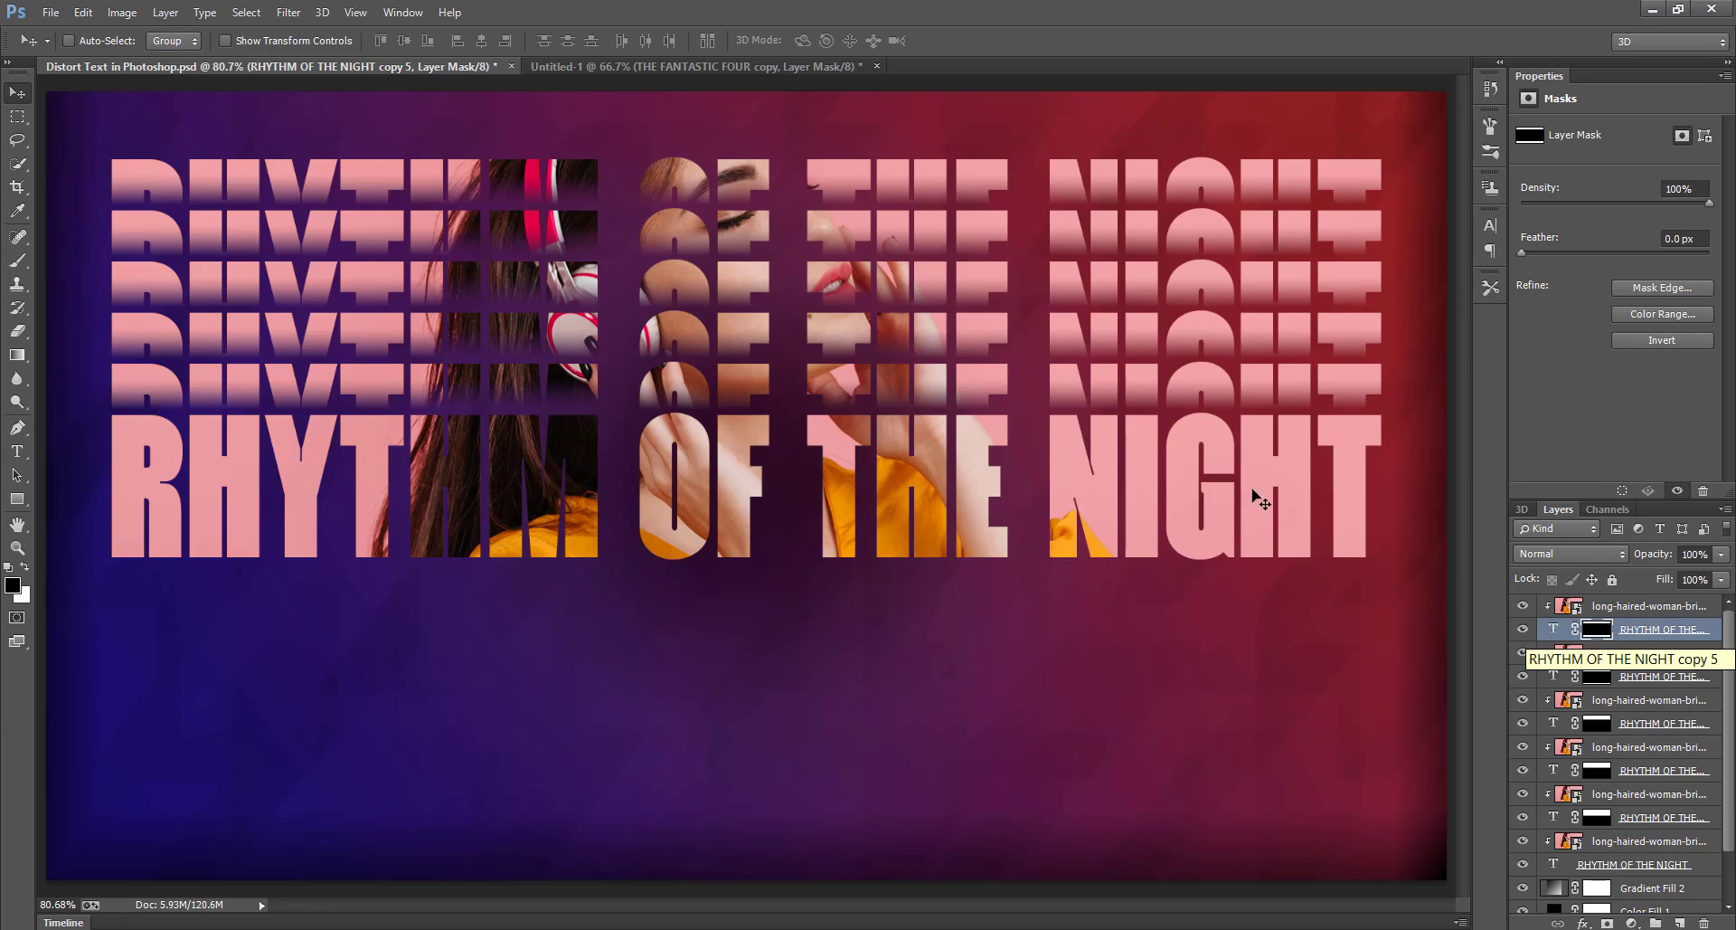
- Duplicate the original unmasked title layer together with its clipped photo layer
scroll(1667, 783, "down", 2)
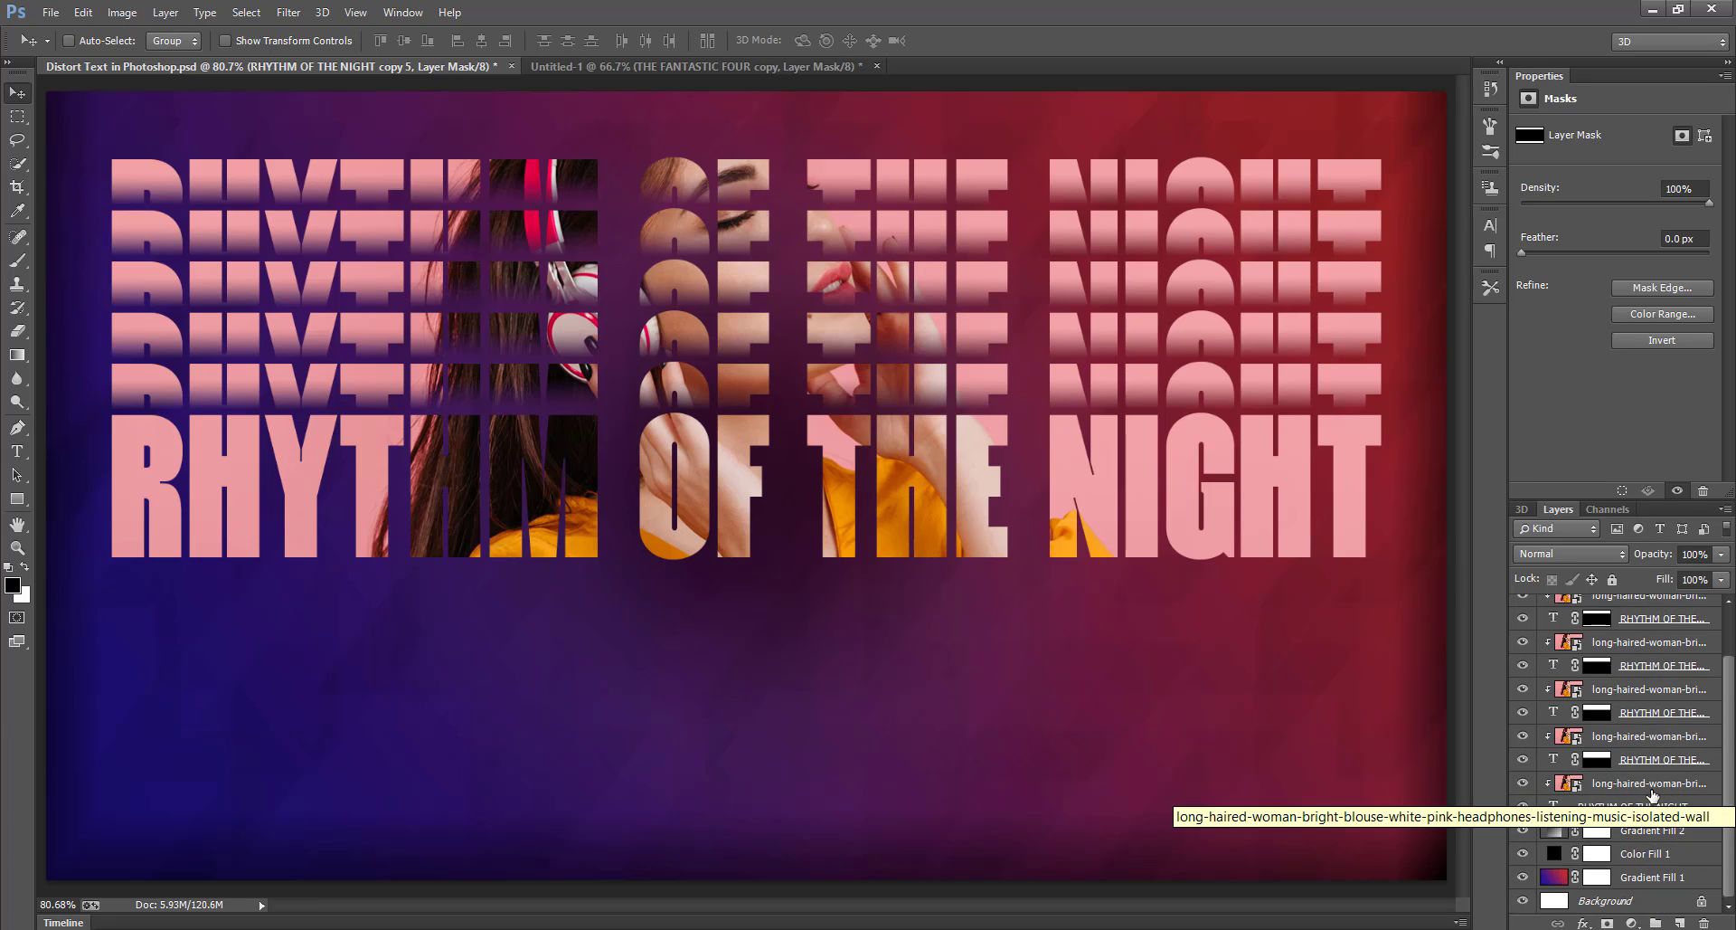
left_click(1668, 787)
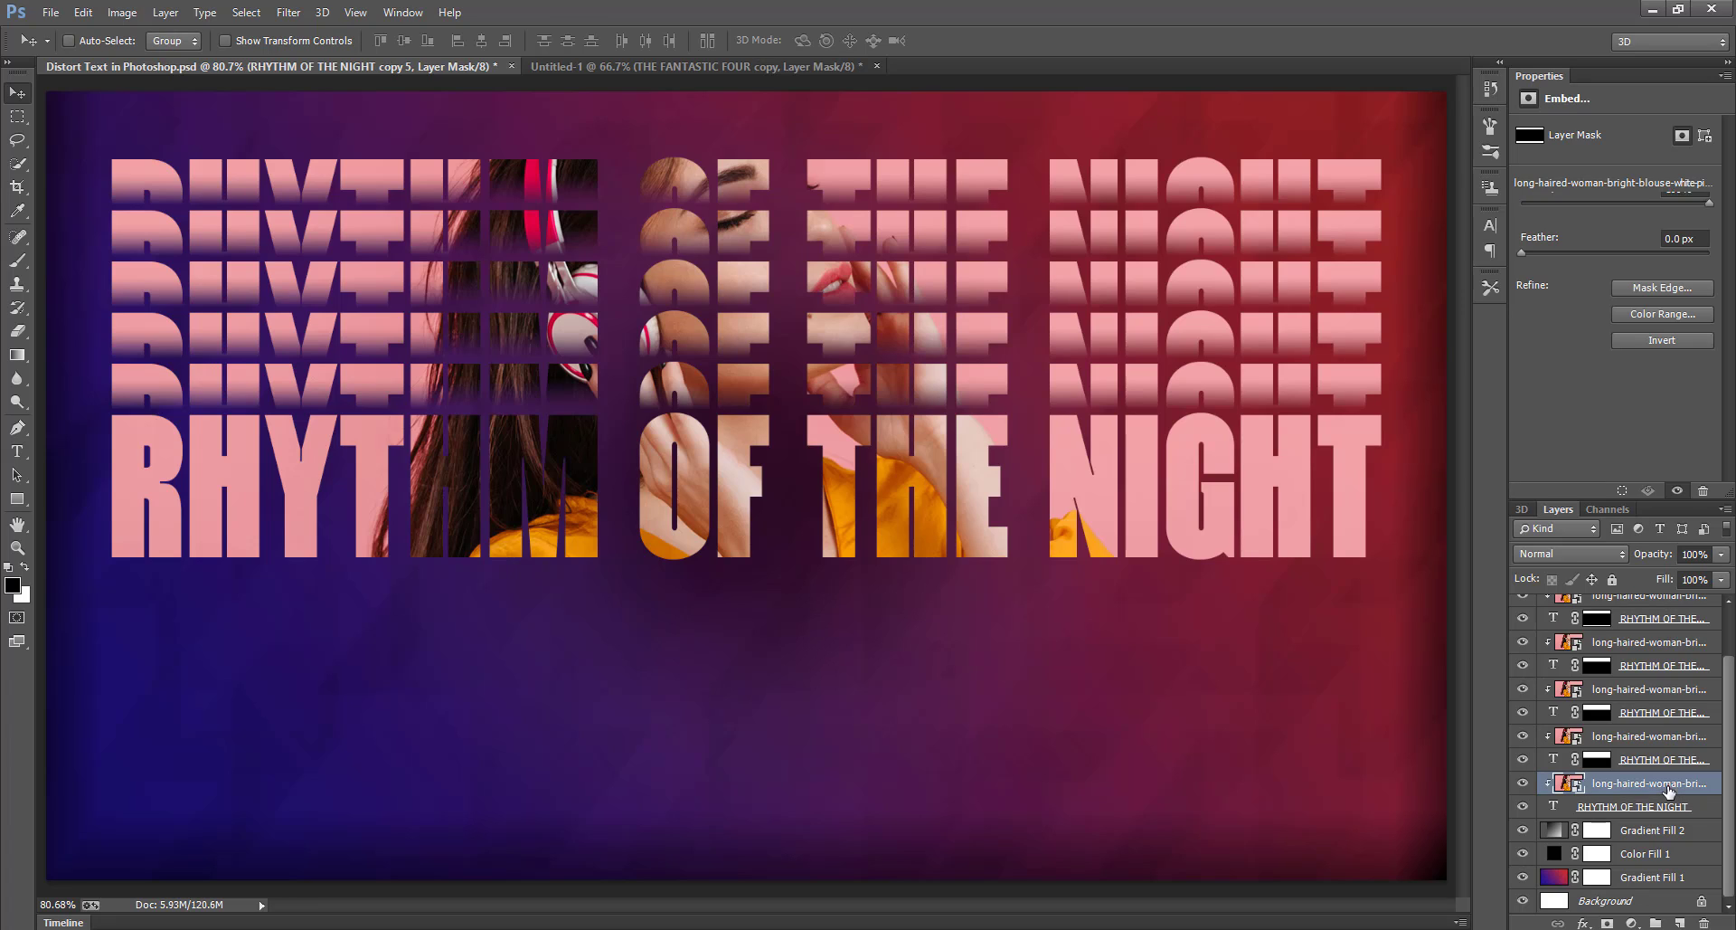
left_click(1674, 808, "shift")
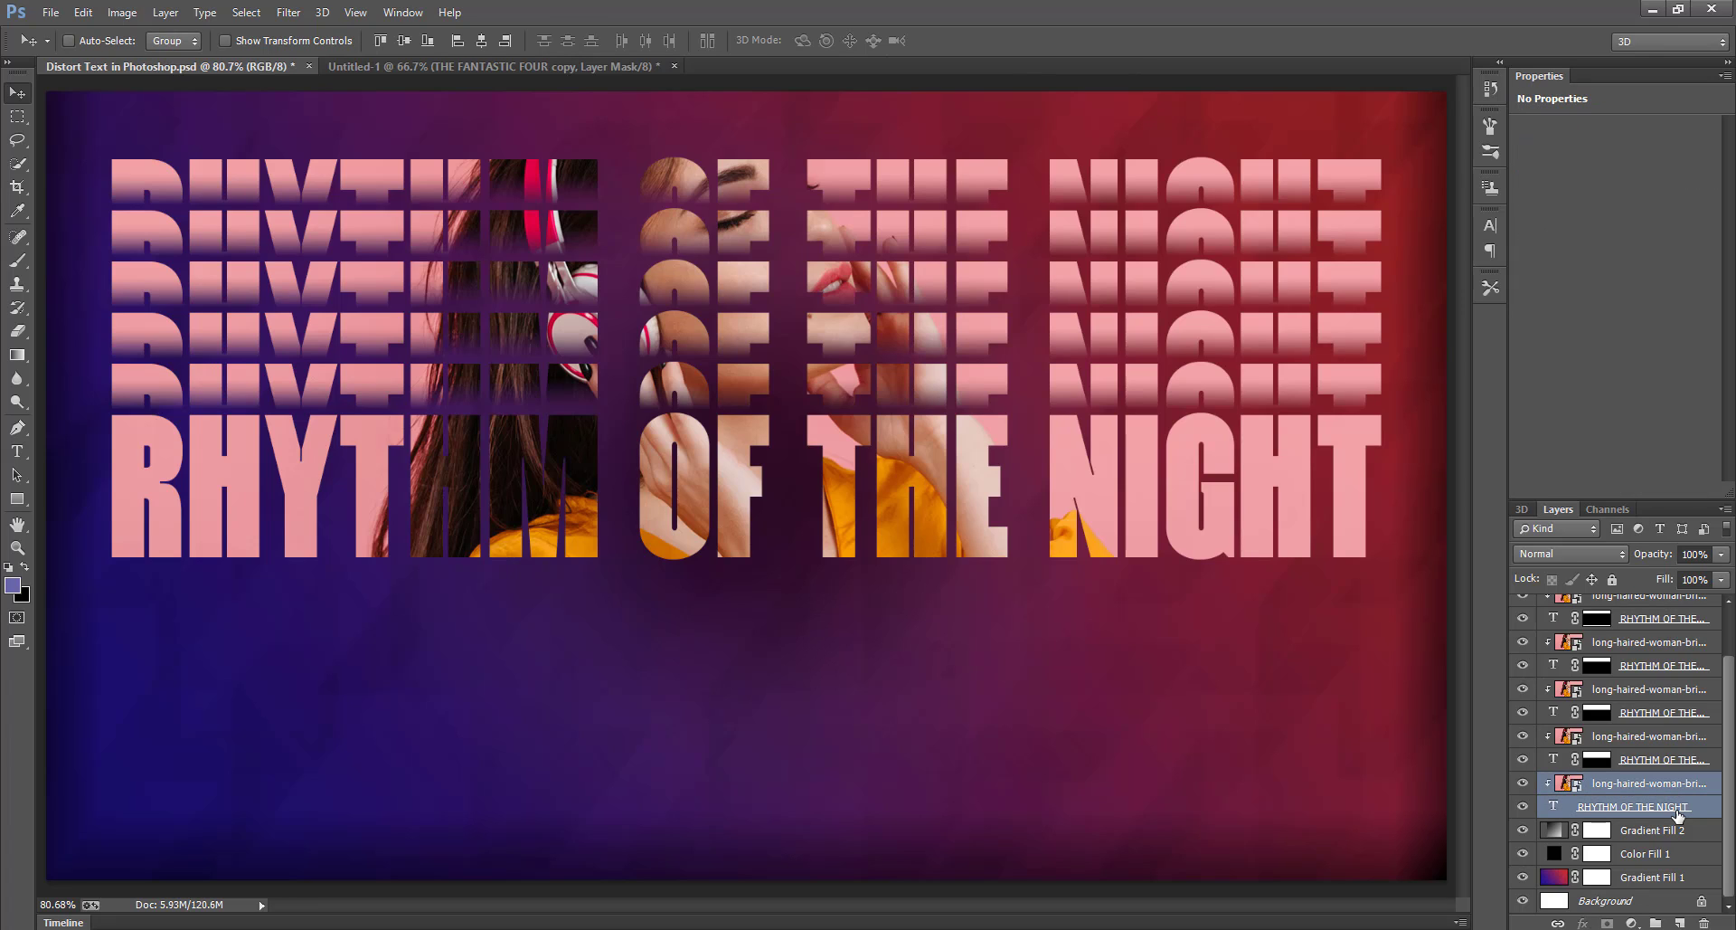
key("ctrl+j")
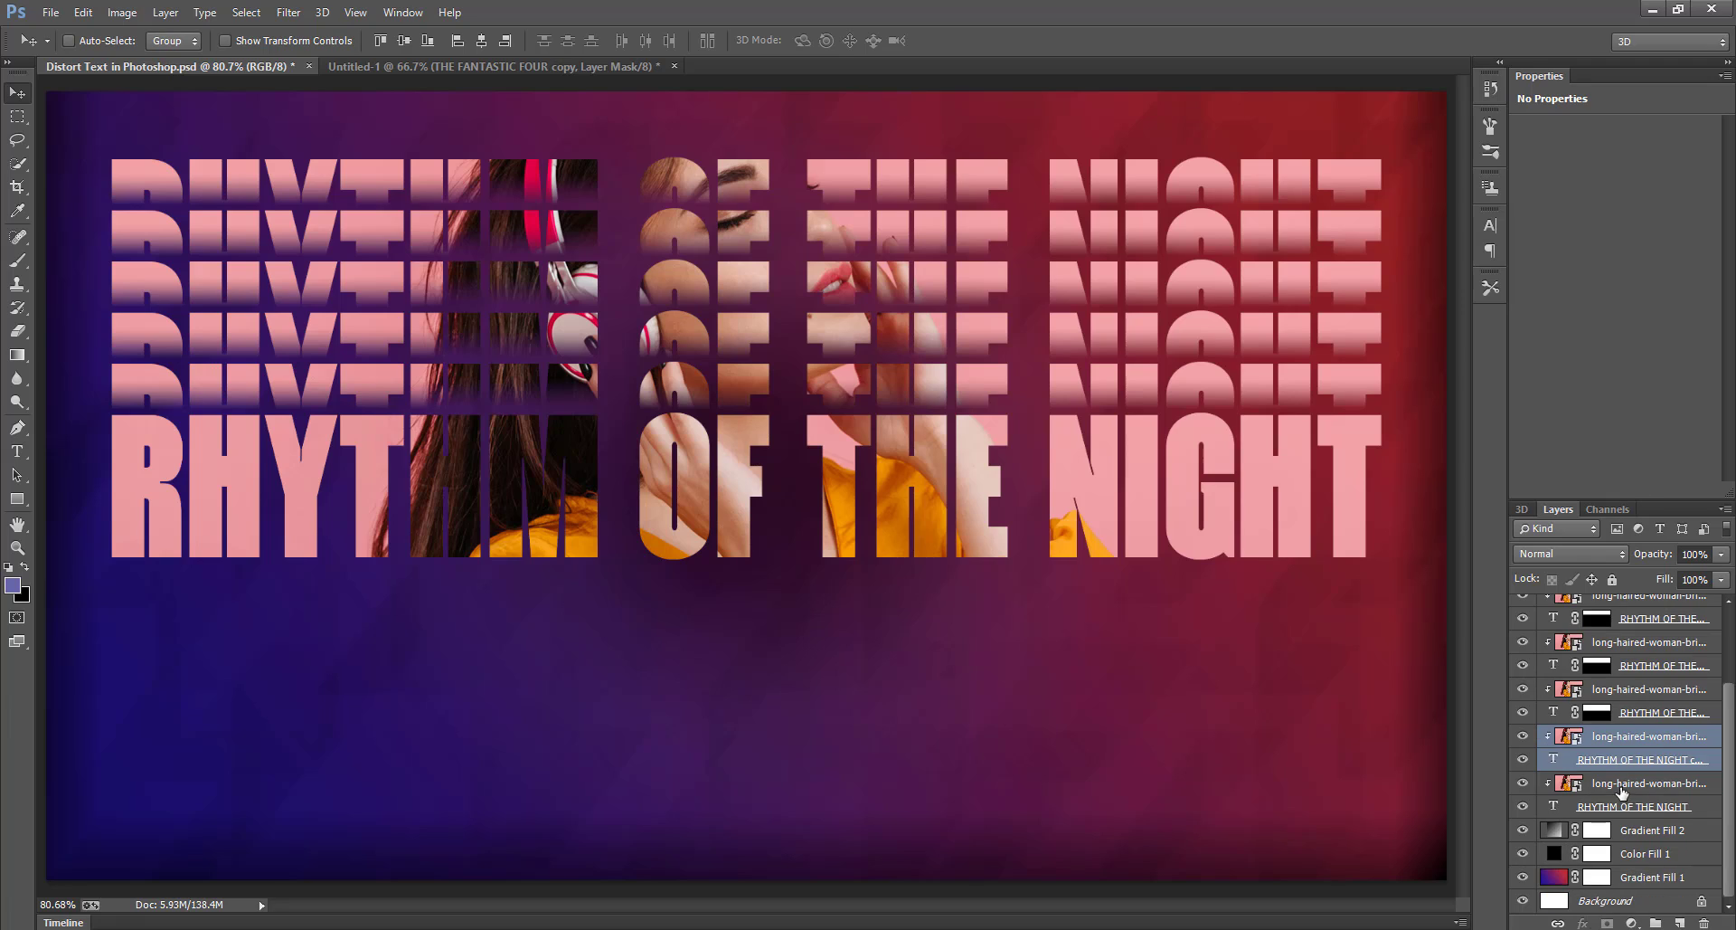
- Move the original RHYTHM OF THE NIGHT text layer straight down until it sits just below its full copy with a thin gap
left_click(1698, 808)
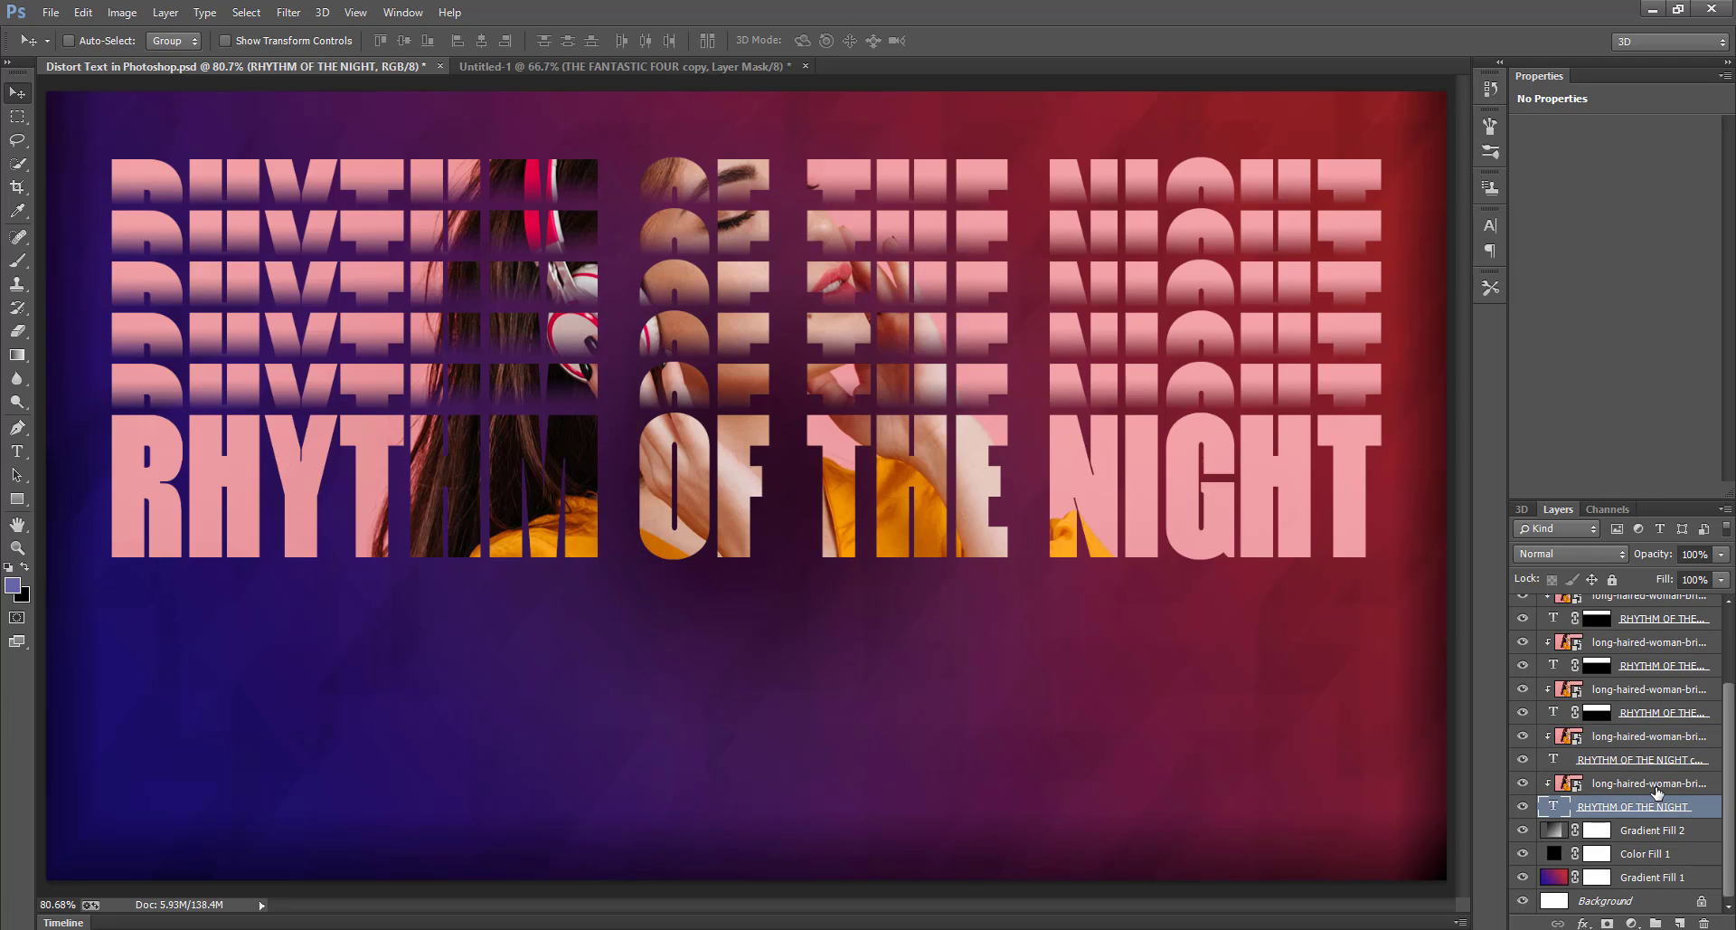
key("shift+Down")
key("shift+Down")
key("shift+Down")
key("shift+Down")
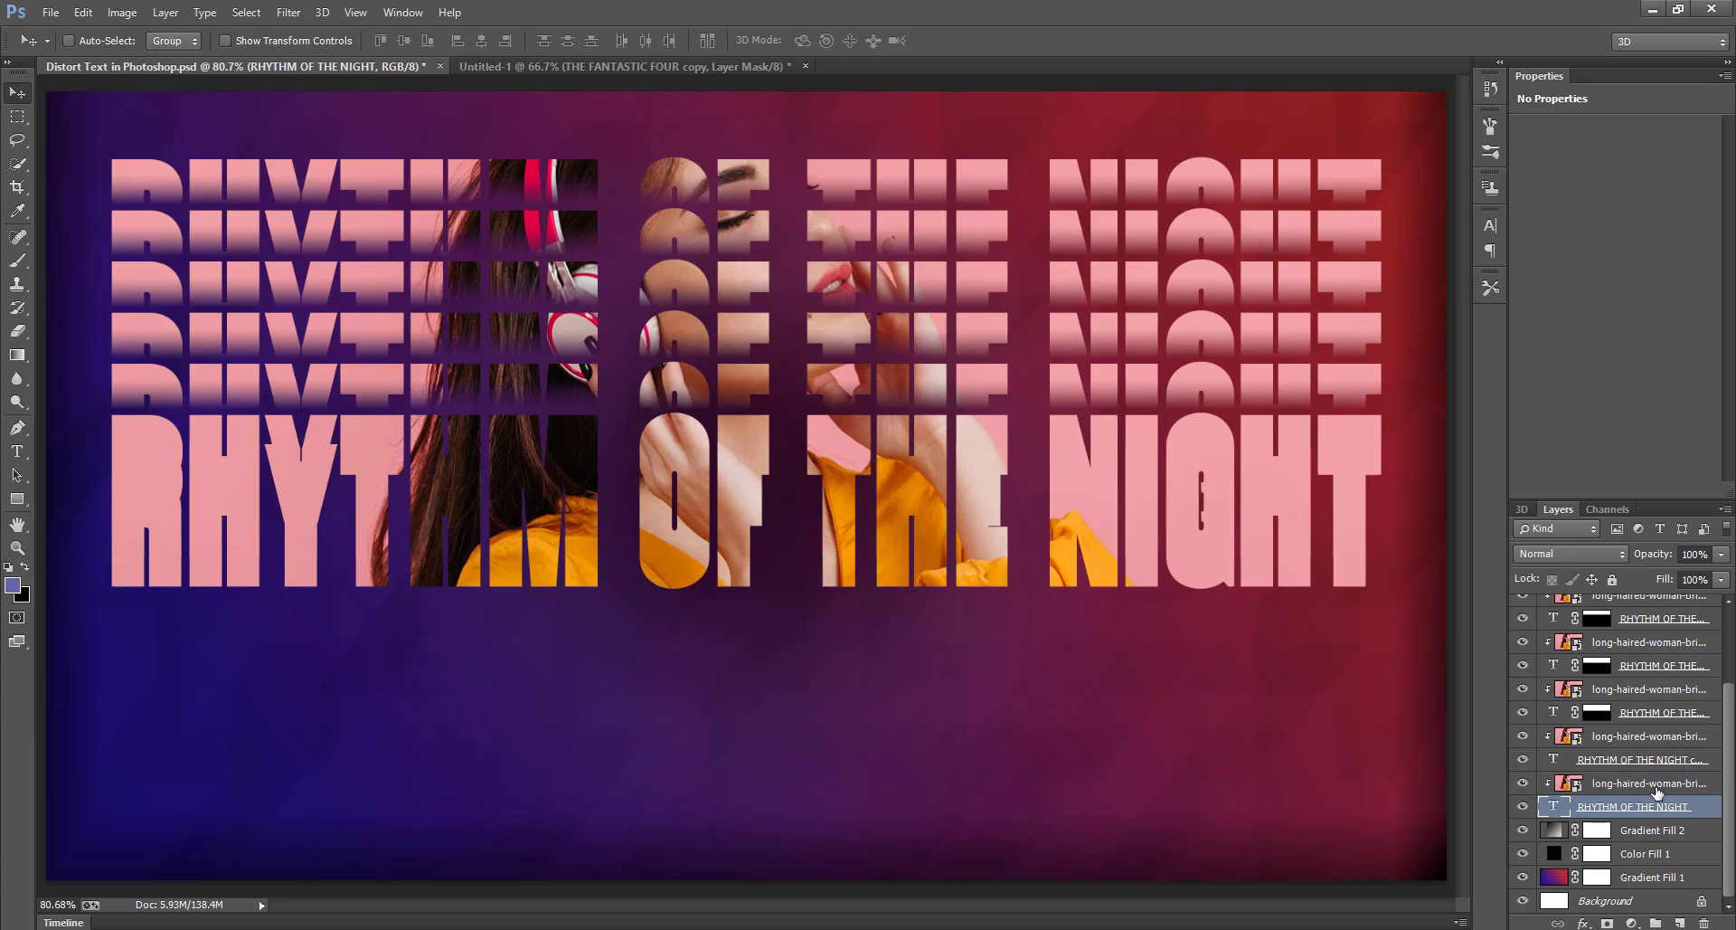
key("shift+Down")
key("shift+Down")
key("shift+Down")
key("shift+Down")
key("shift+Down")
key("shift+Down")
key("shift+Down")
key("shift+Down")
key("shift+Down")
key("shift+Down")
key("shift+Down")
key("shift+Down")
key("shift+Down")
key("shift+Down")
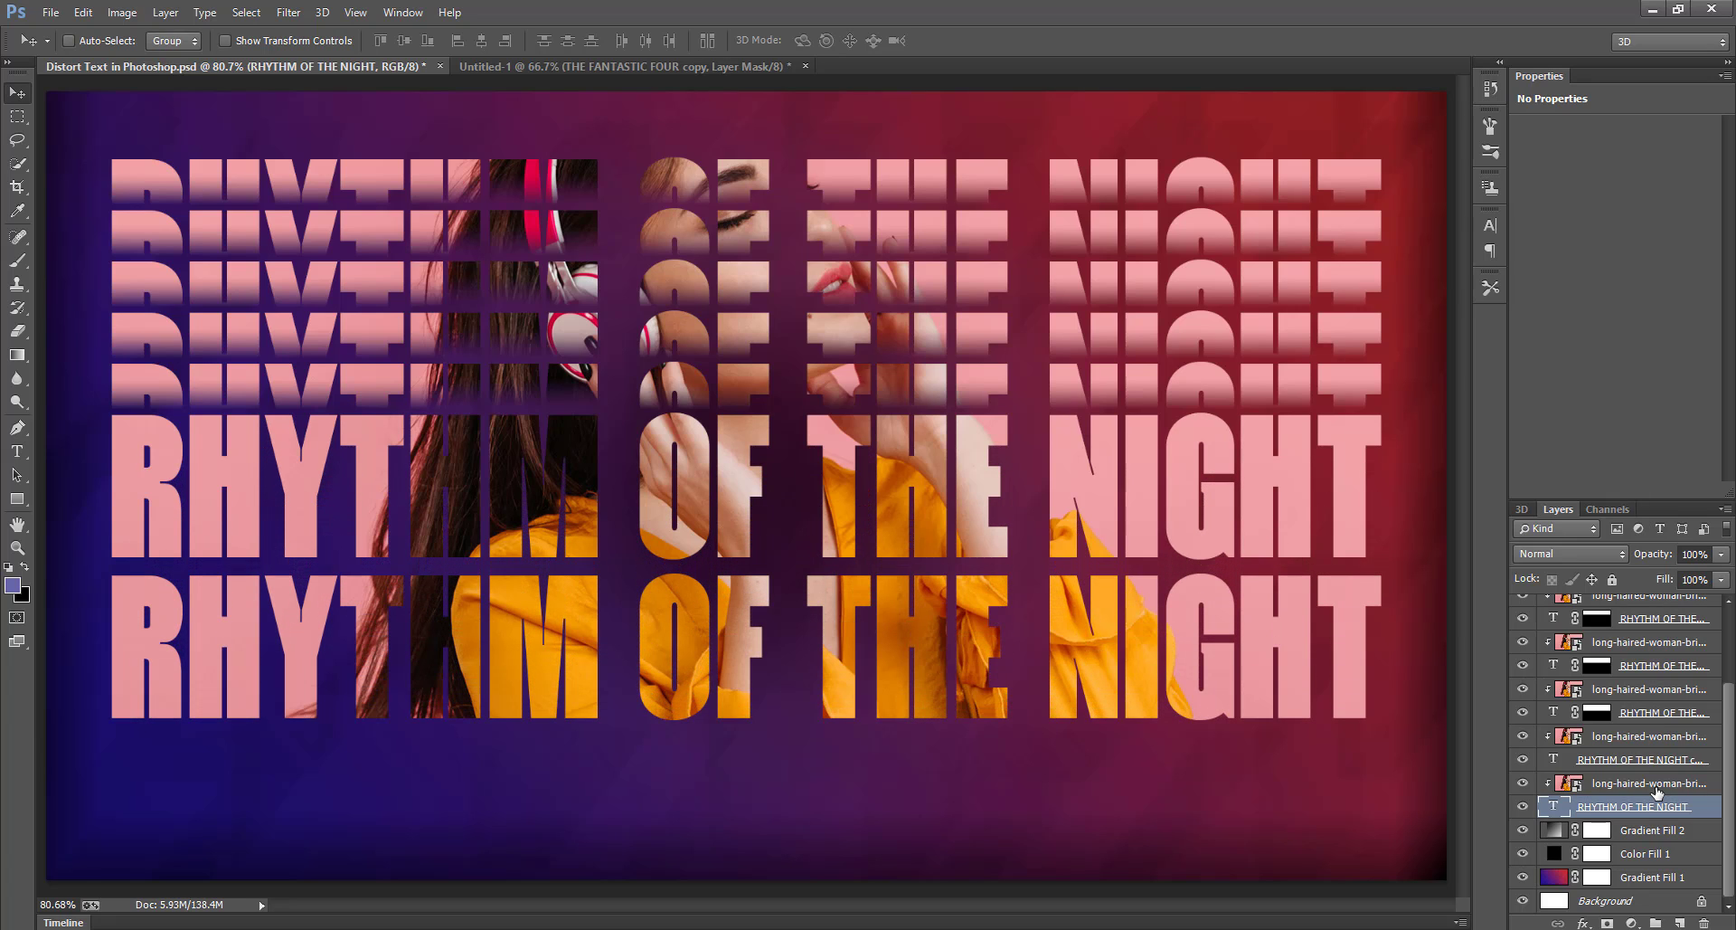
key("shift+Up")
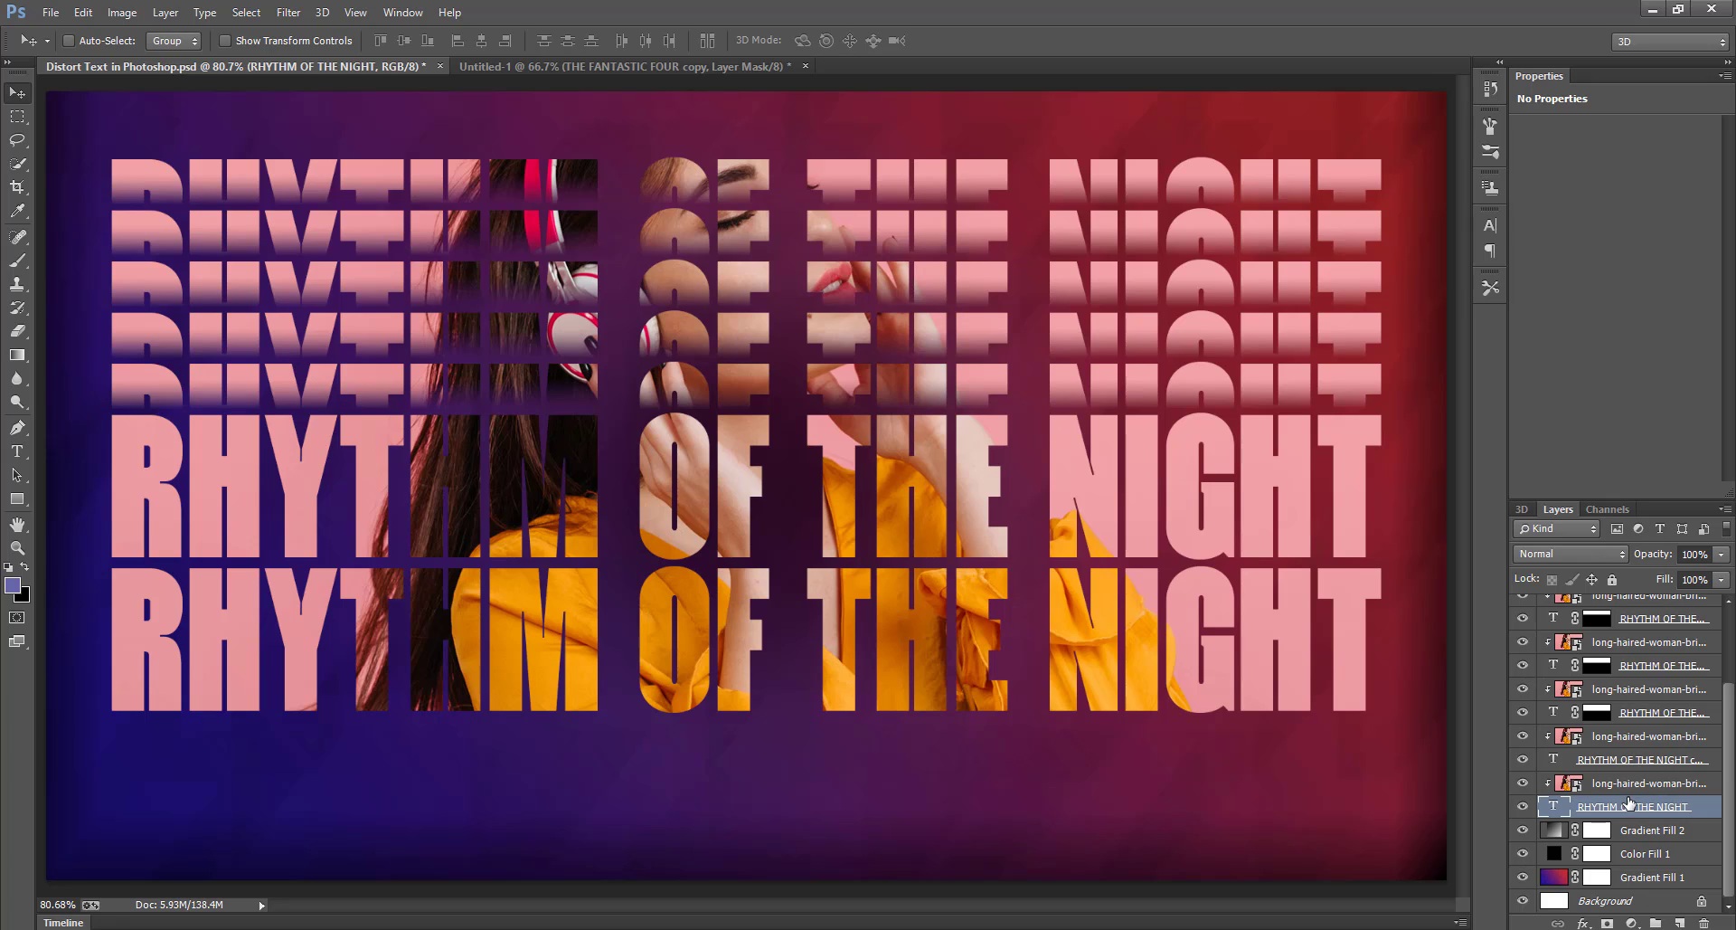
- Add a layer mask to the lower title and fade it with a short vertical black-to-white gradient, keeping only the letters' lower part
left_click(1607, 923)
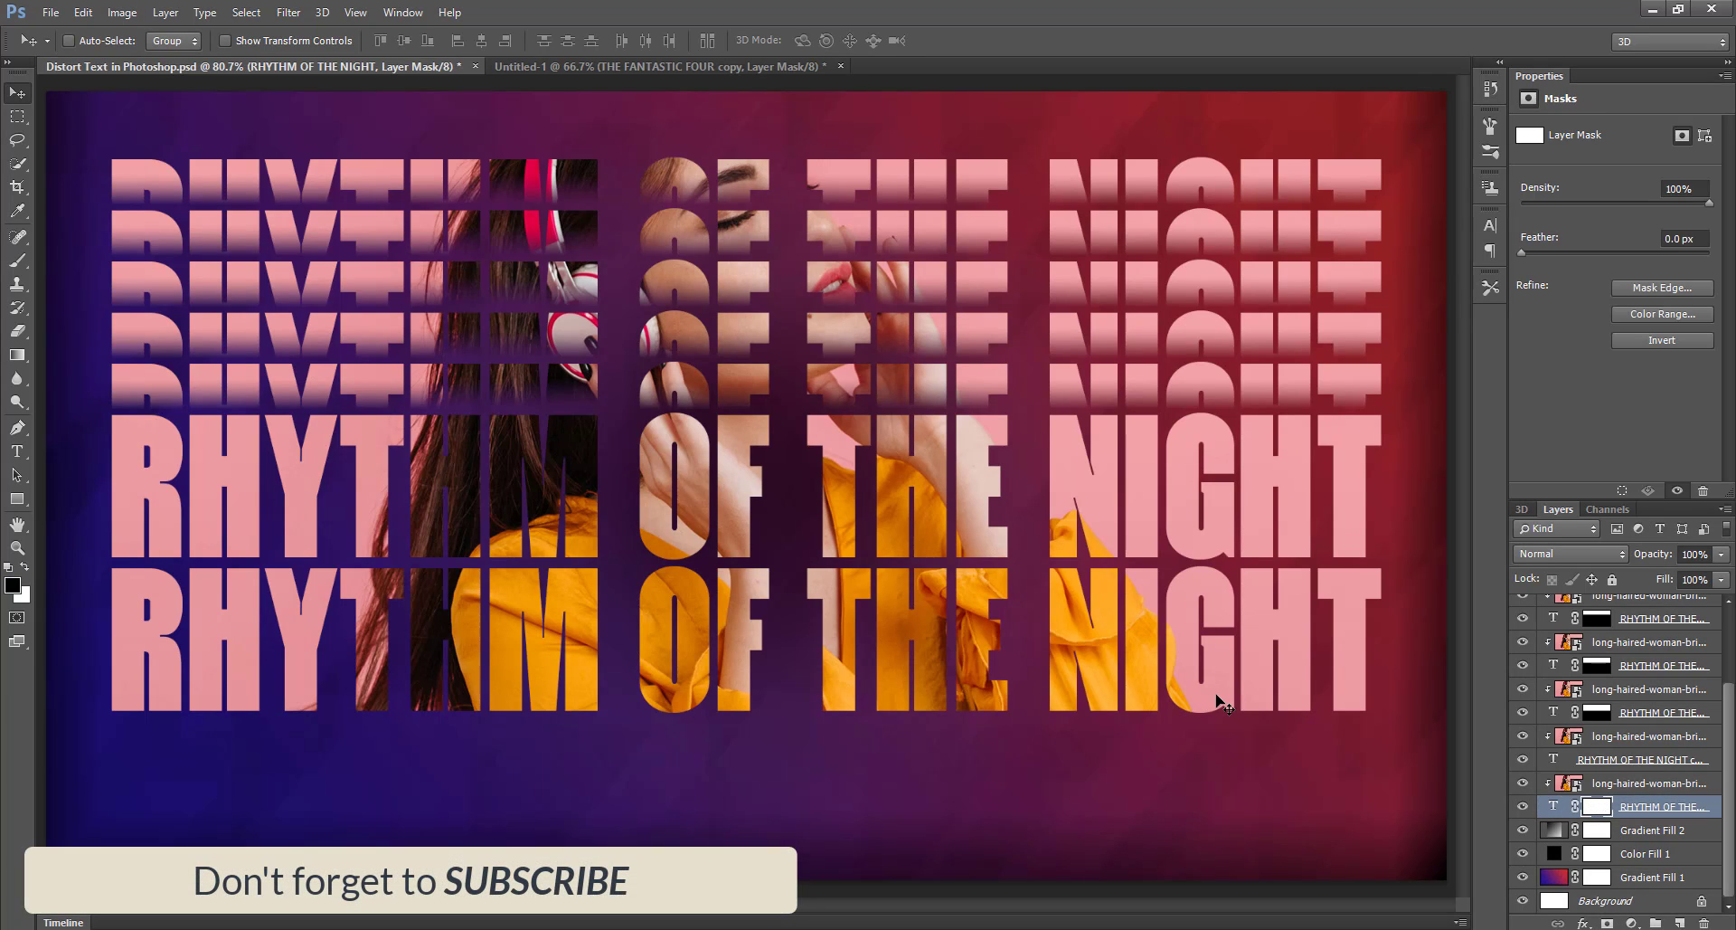
left_click(17, 355)
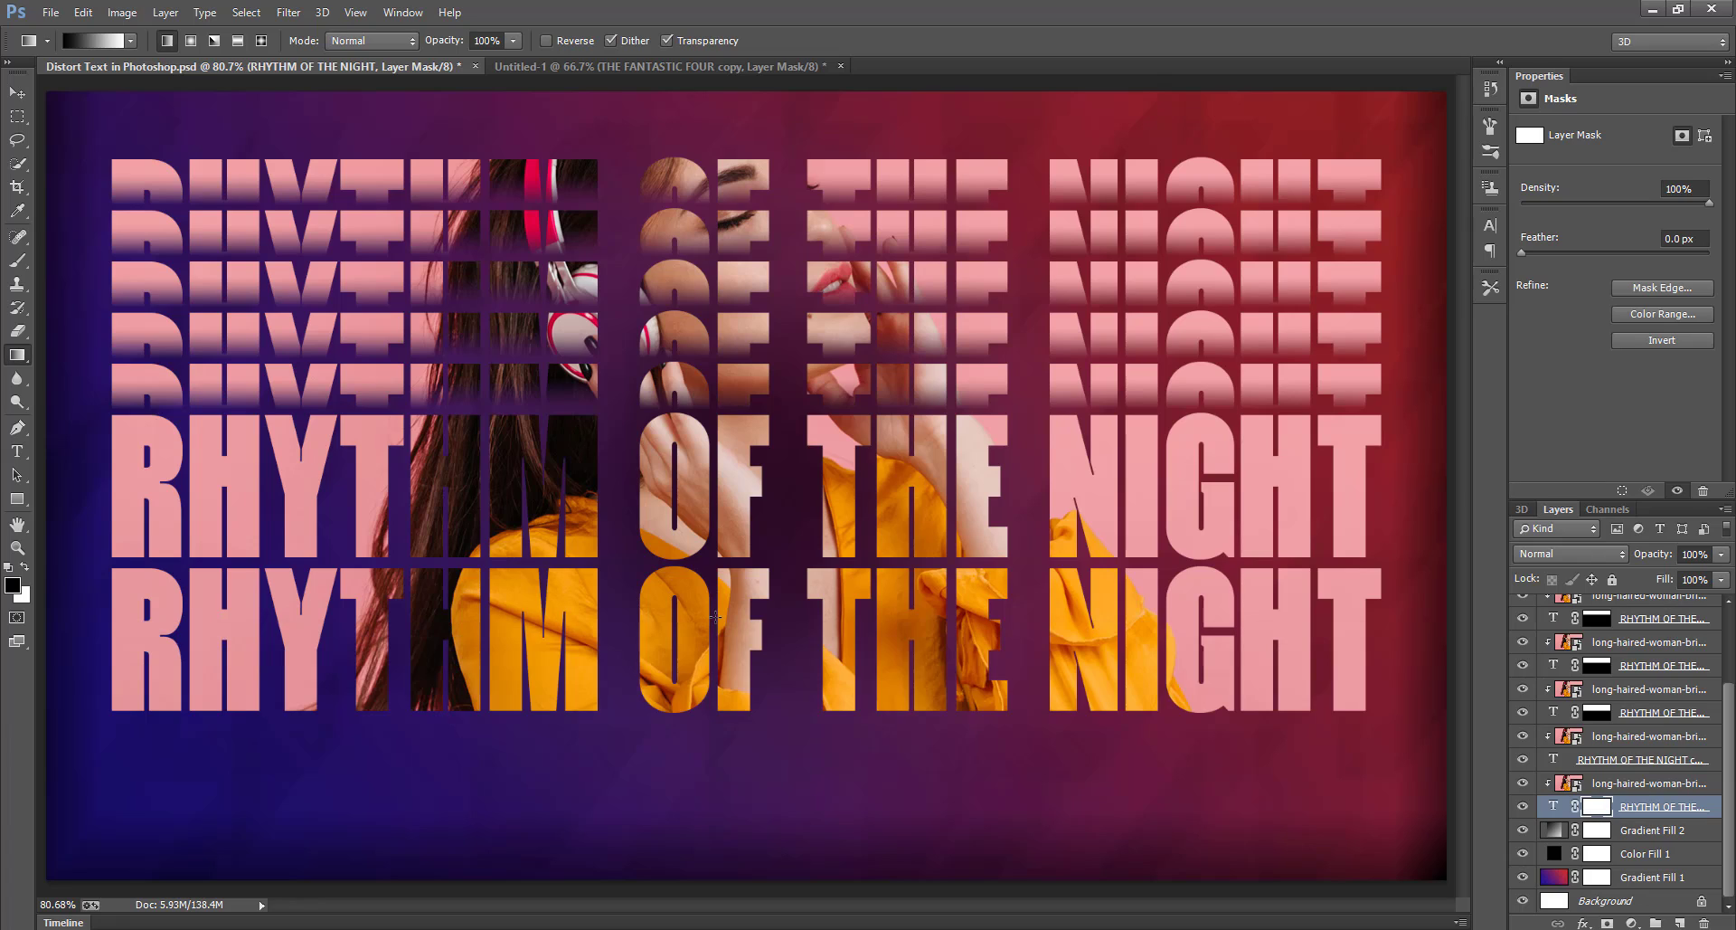
left_click_drag(709, 696, 710, 698)
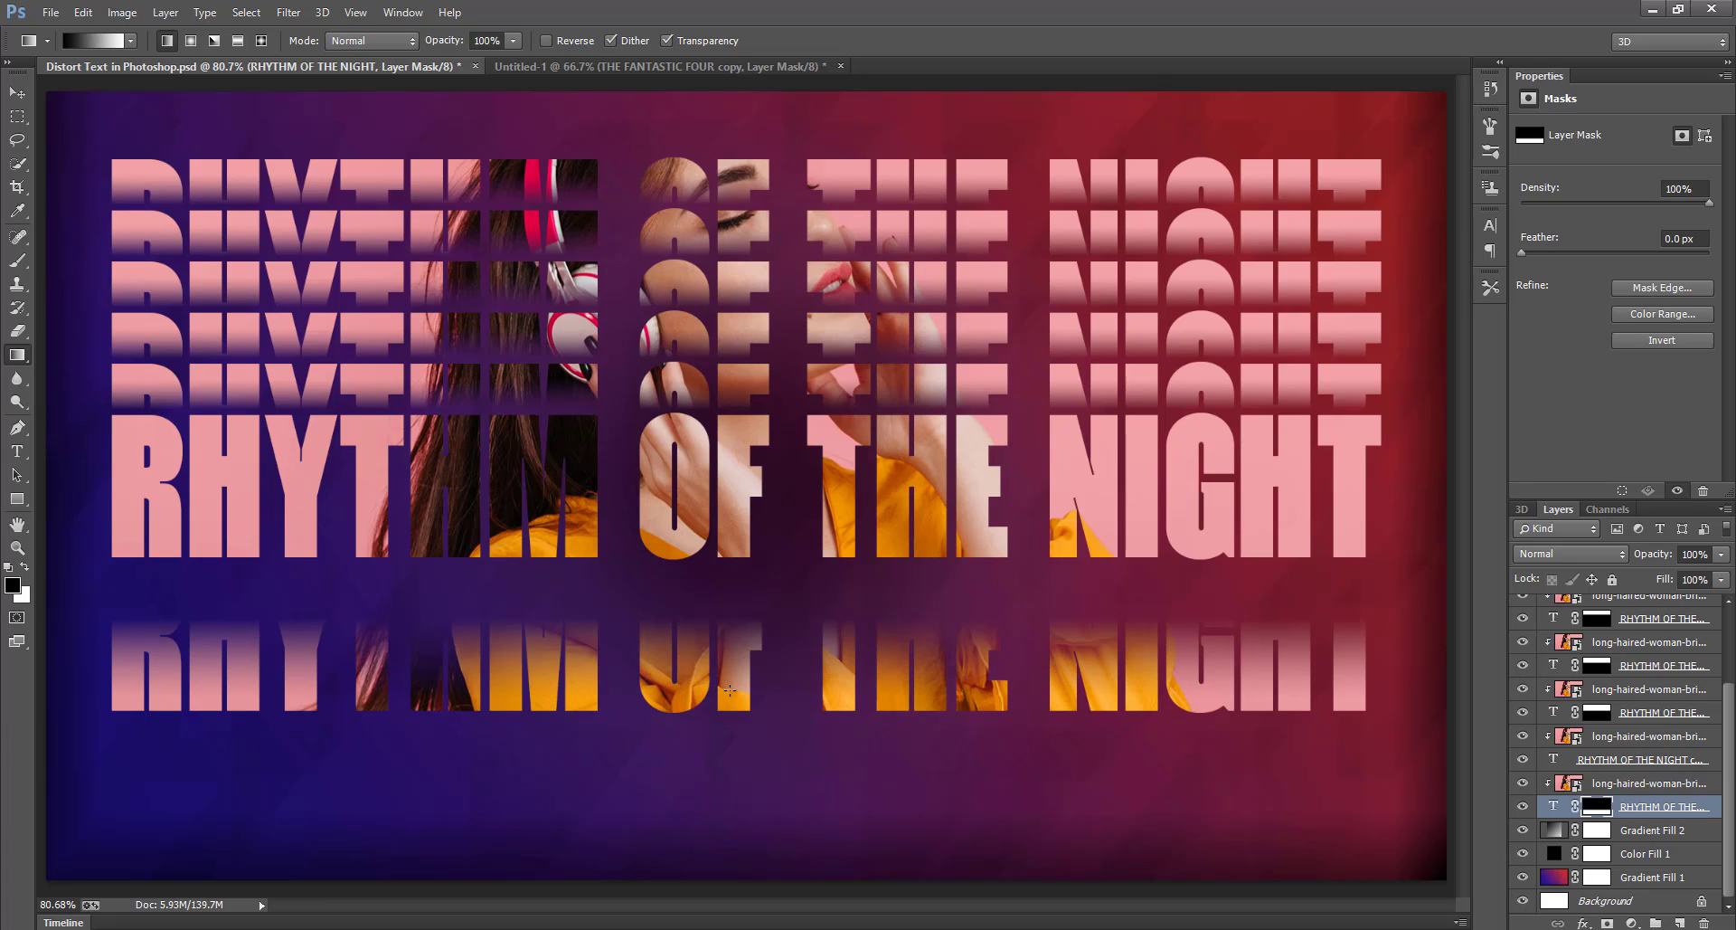
key("ctrl+z")
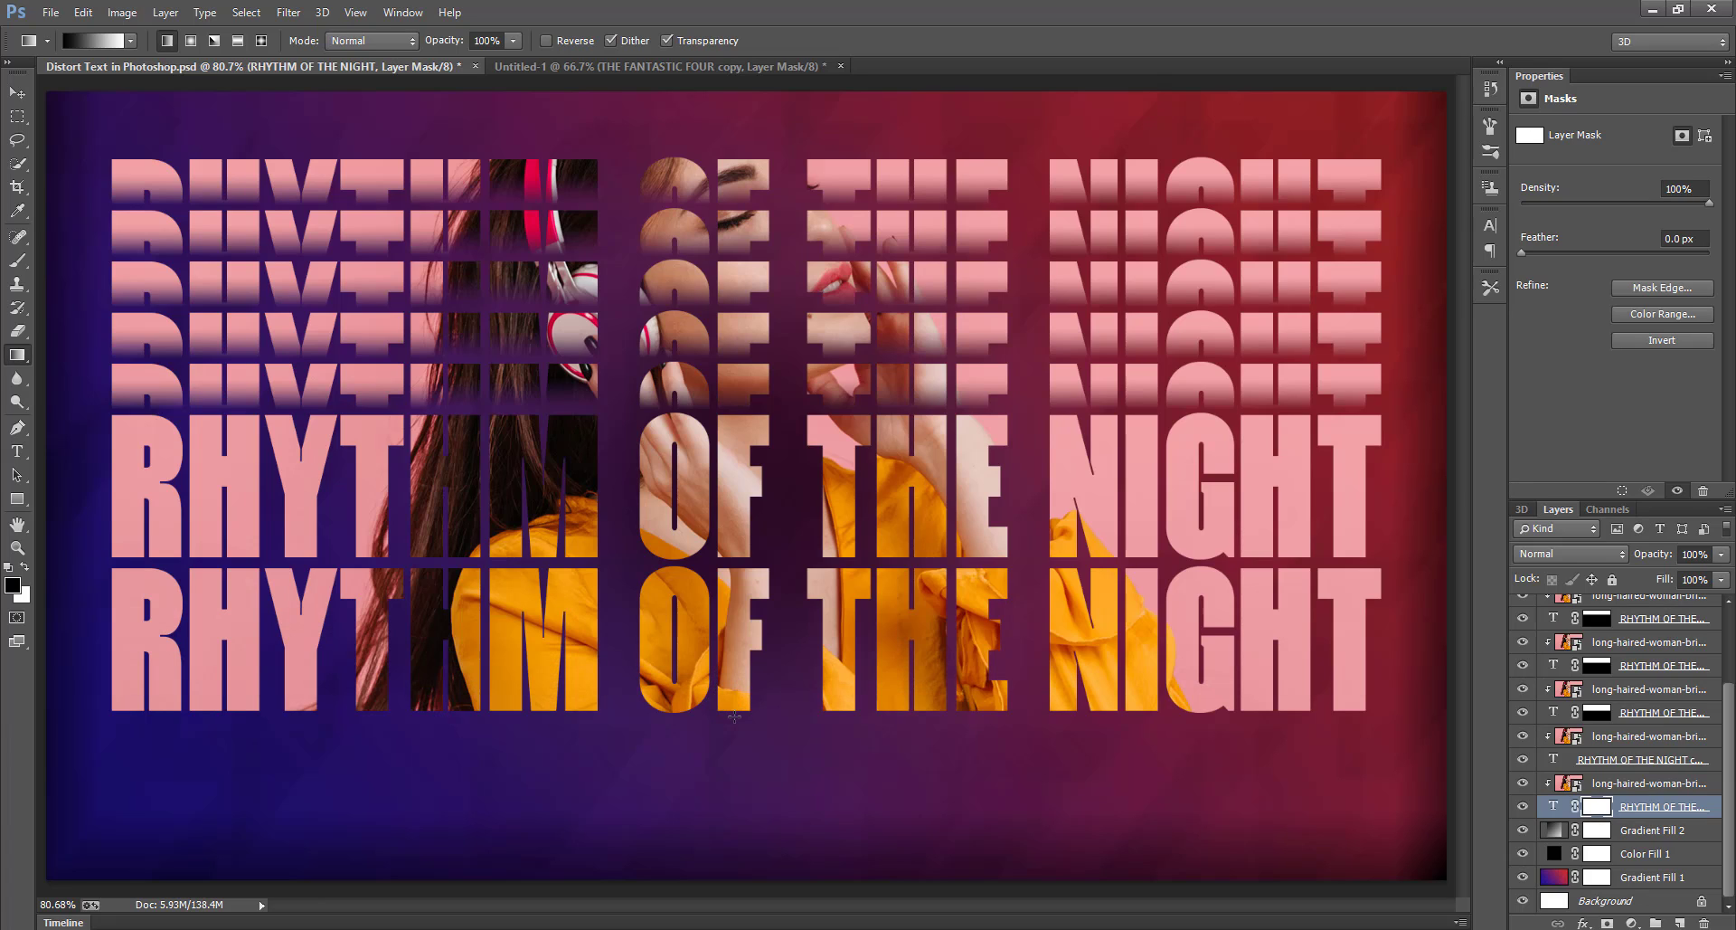
left_click_drag(735, 717, 734, 717)
key("ctrl+z")
key("ctrl+z")
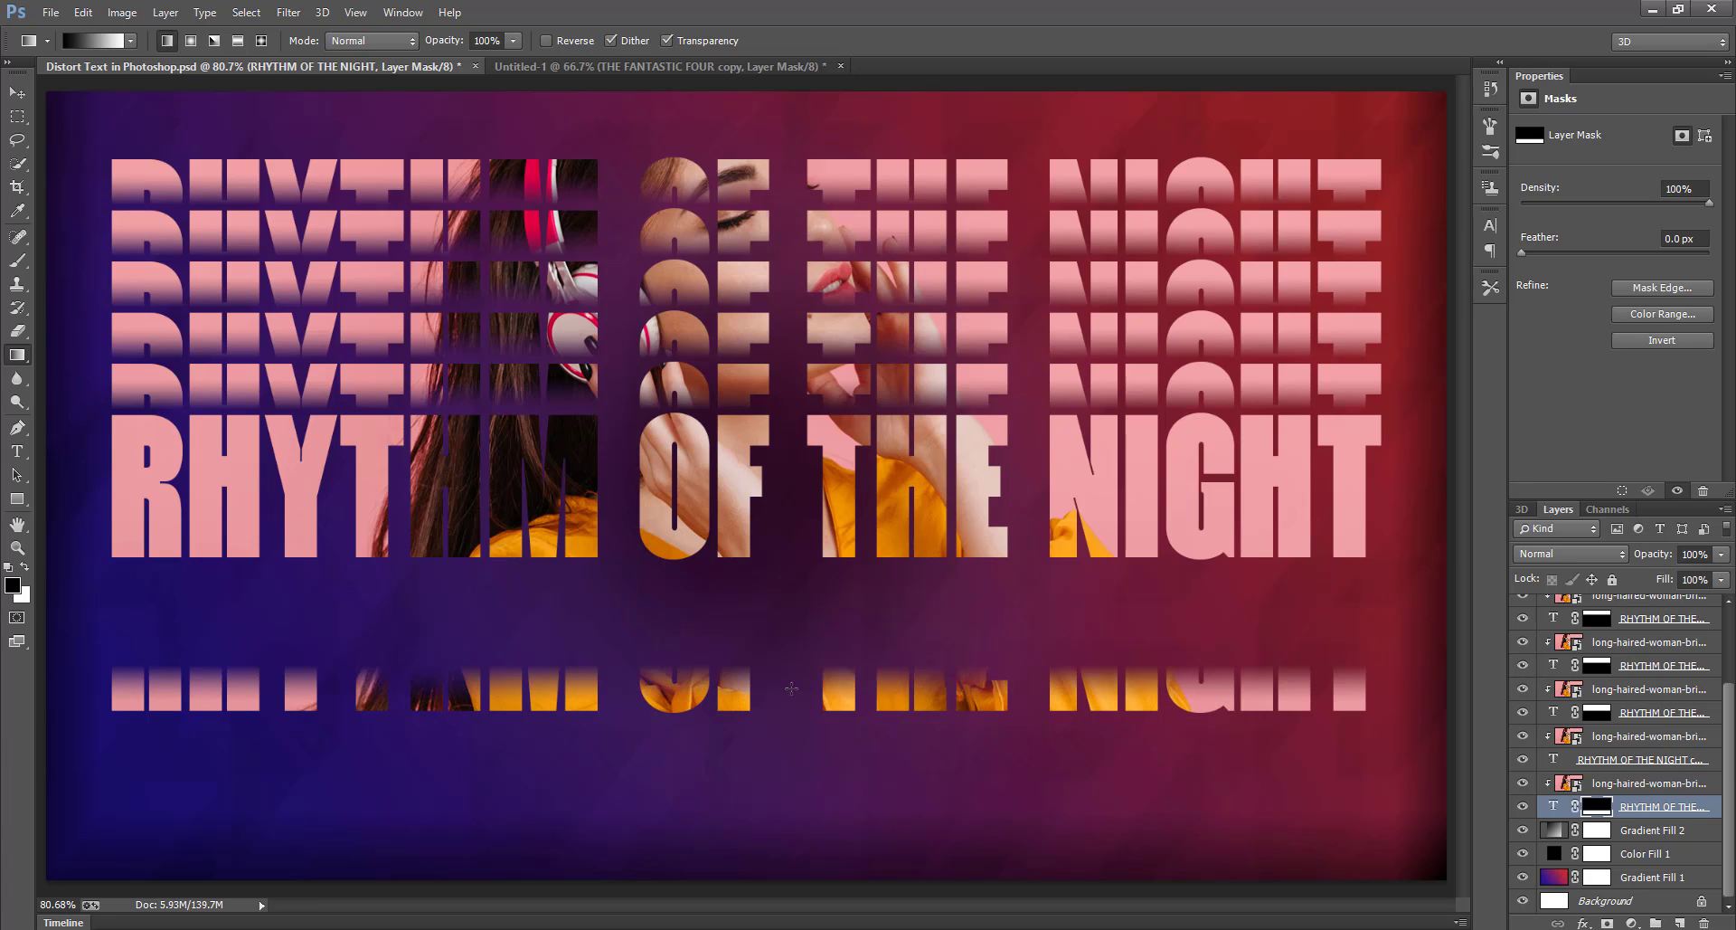
- Move the masked lower title straight up until its faded edge sits just below the full title
key("v")
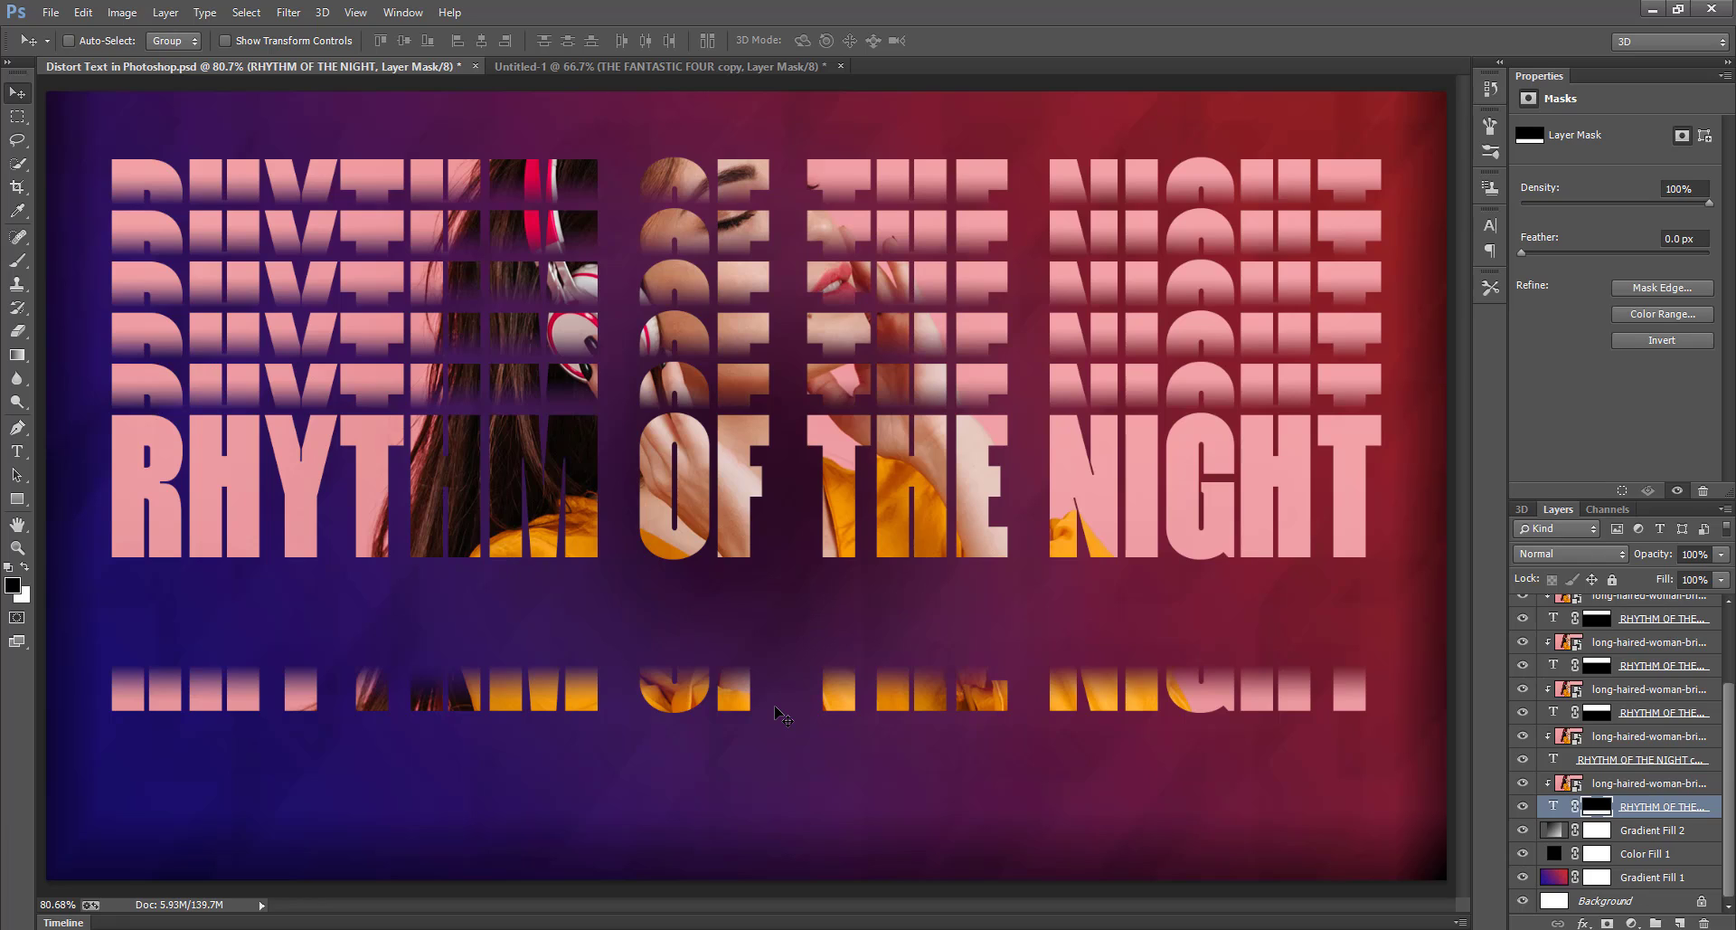
key("shift+Up")
key("shift+Up")
key("shift+Up")
key("shift+Up")
key("shift+Up")
key("shift+Up")
key("shift+Up")
key("shift+Up")
key("shift+Up")
key("shift+Up")
key("shift+Up")
key("shift+Up")
key("shift+Up")
key("shift+Up")
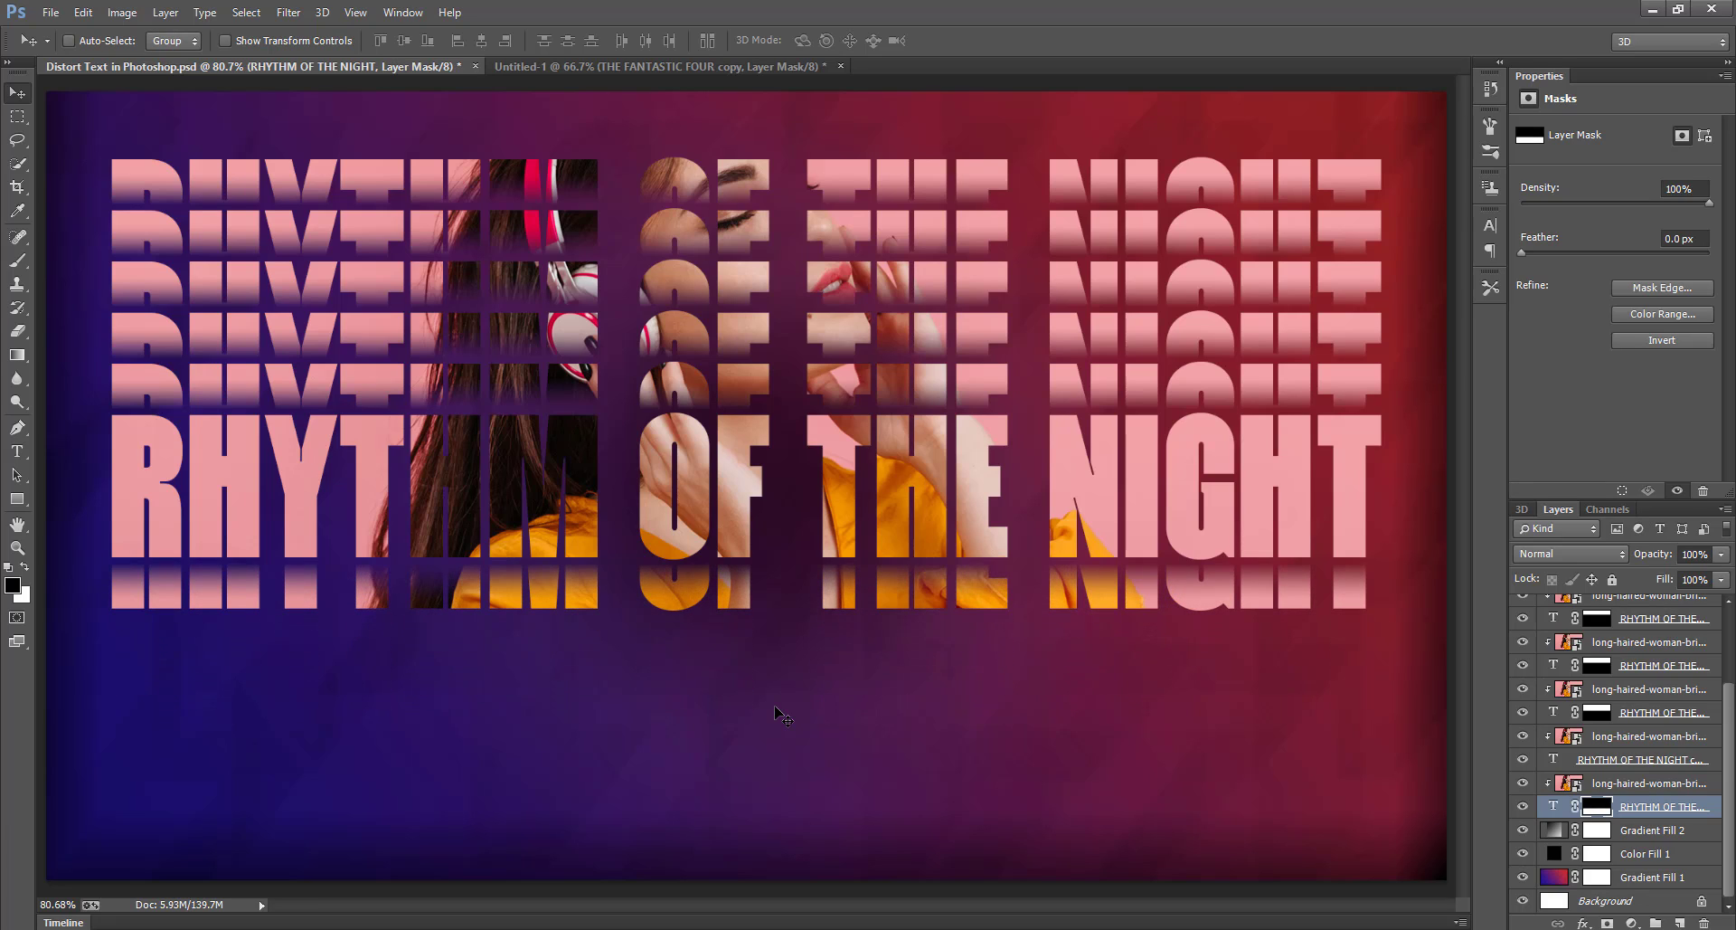
- Duplicate the masked lower title together with its clipped photo layer four times
left_click(1632, 782, "shift")
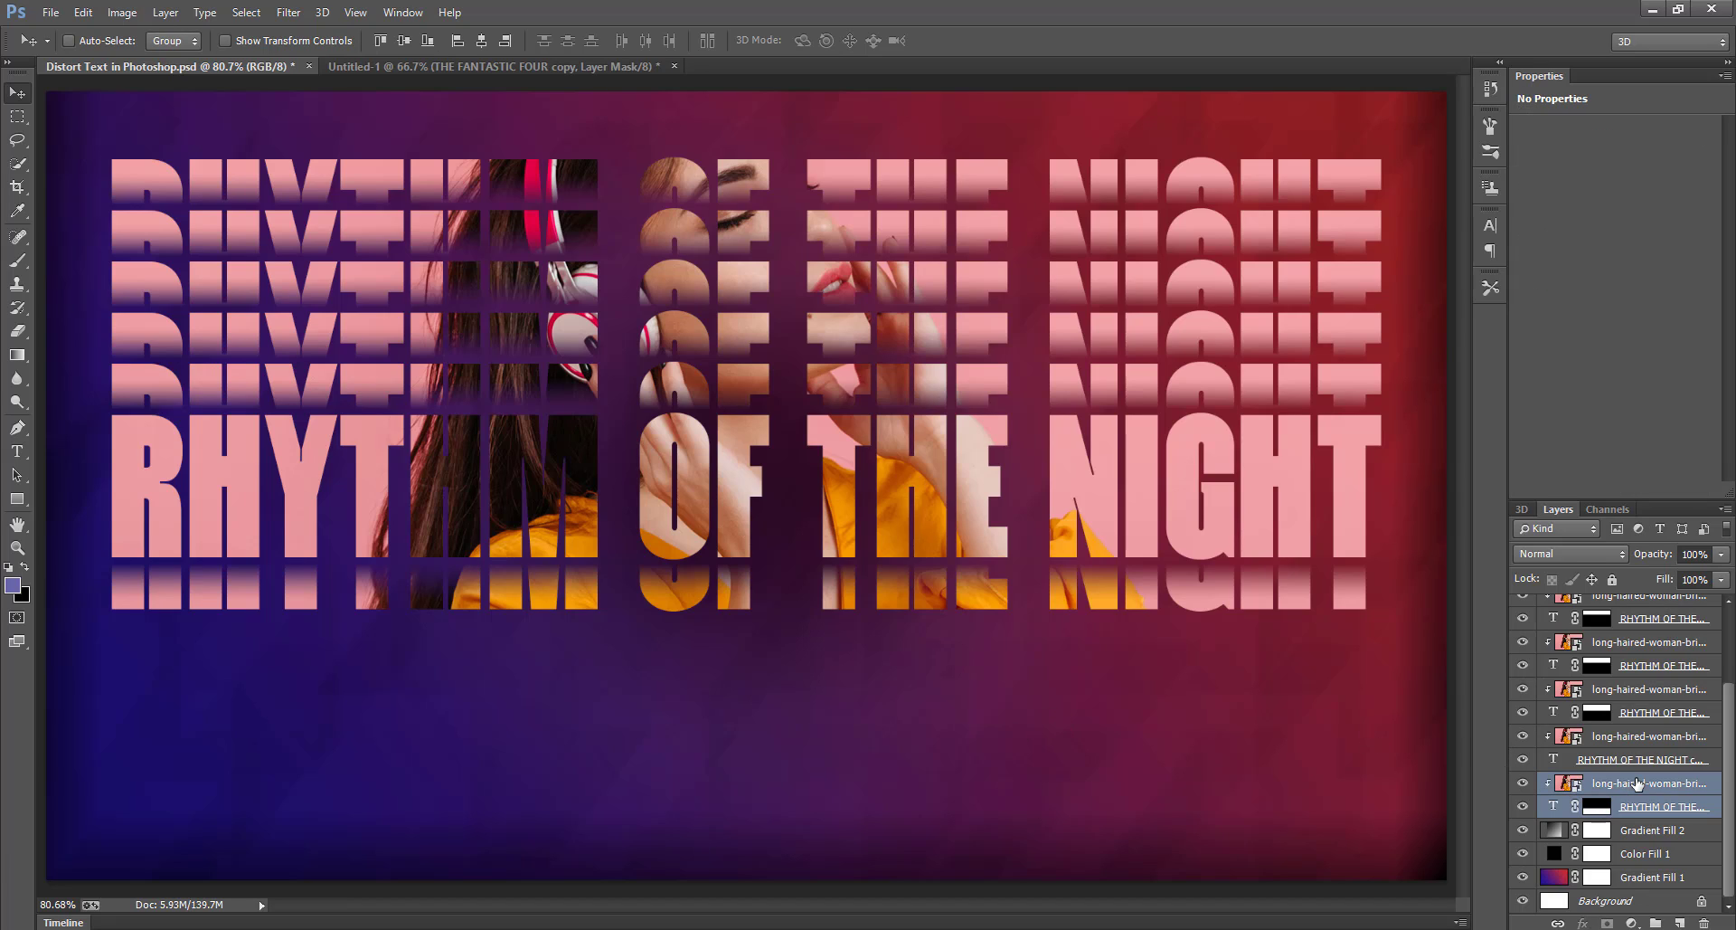
key("ctrl+j")
key("ctrl+j")
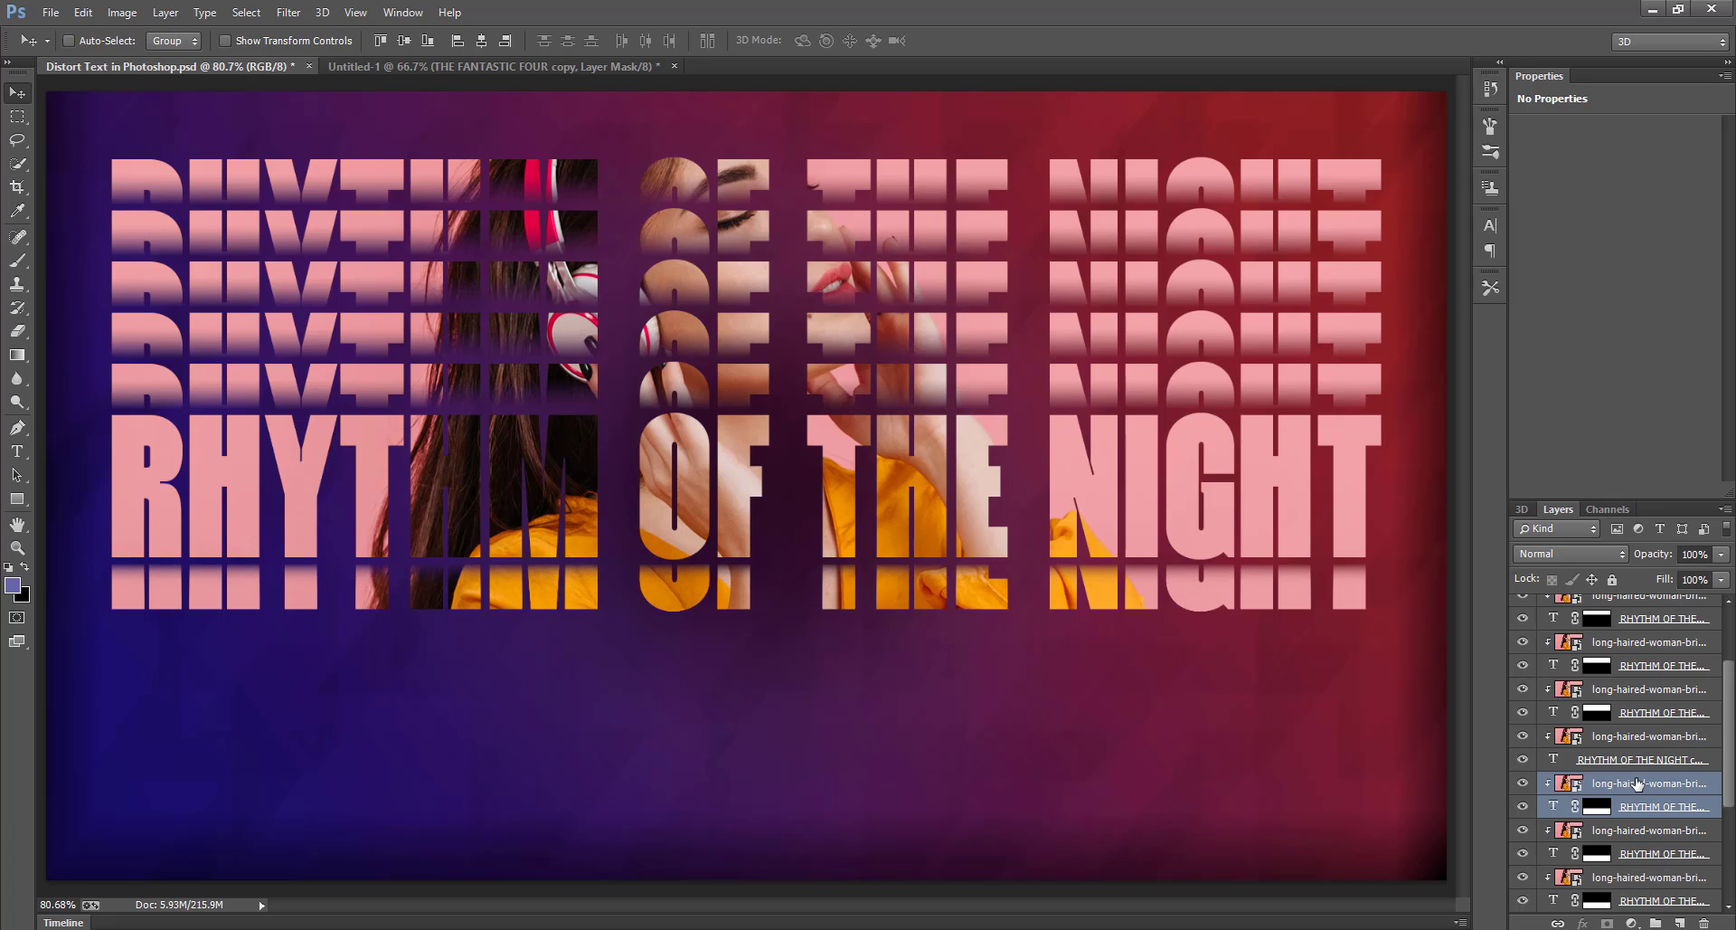
- Move the masked RHYTHM OF THE NIGHT copy 9 layer straight down to form a second faded slice below the full title
scroll(1637, 783, "down", 5)
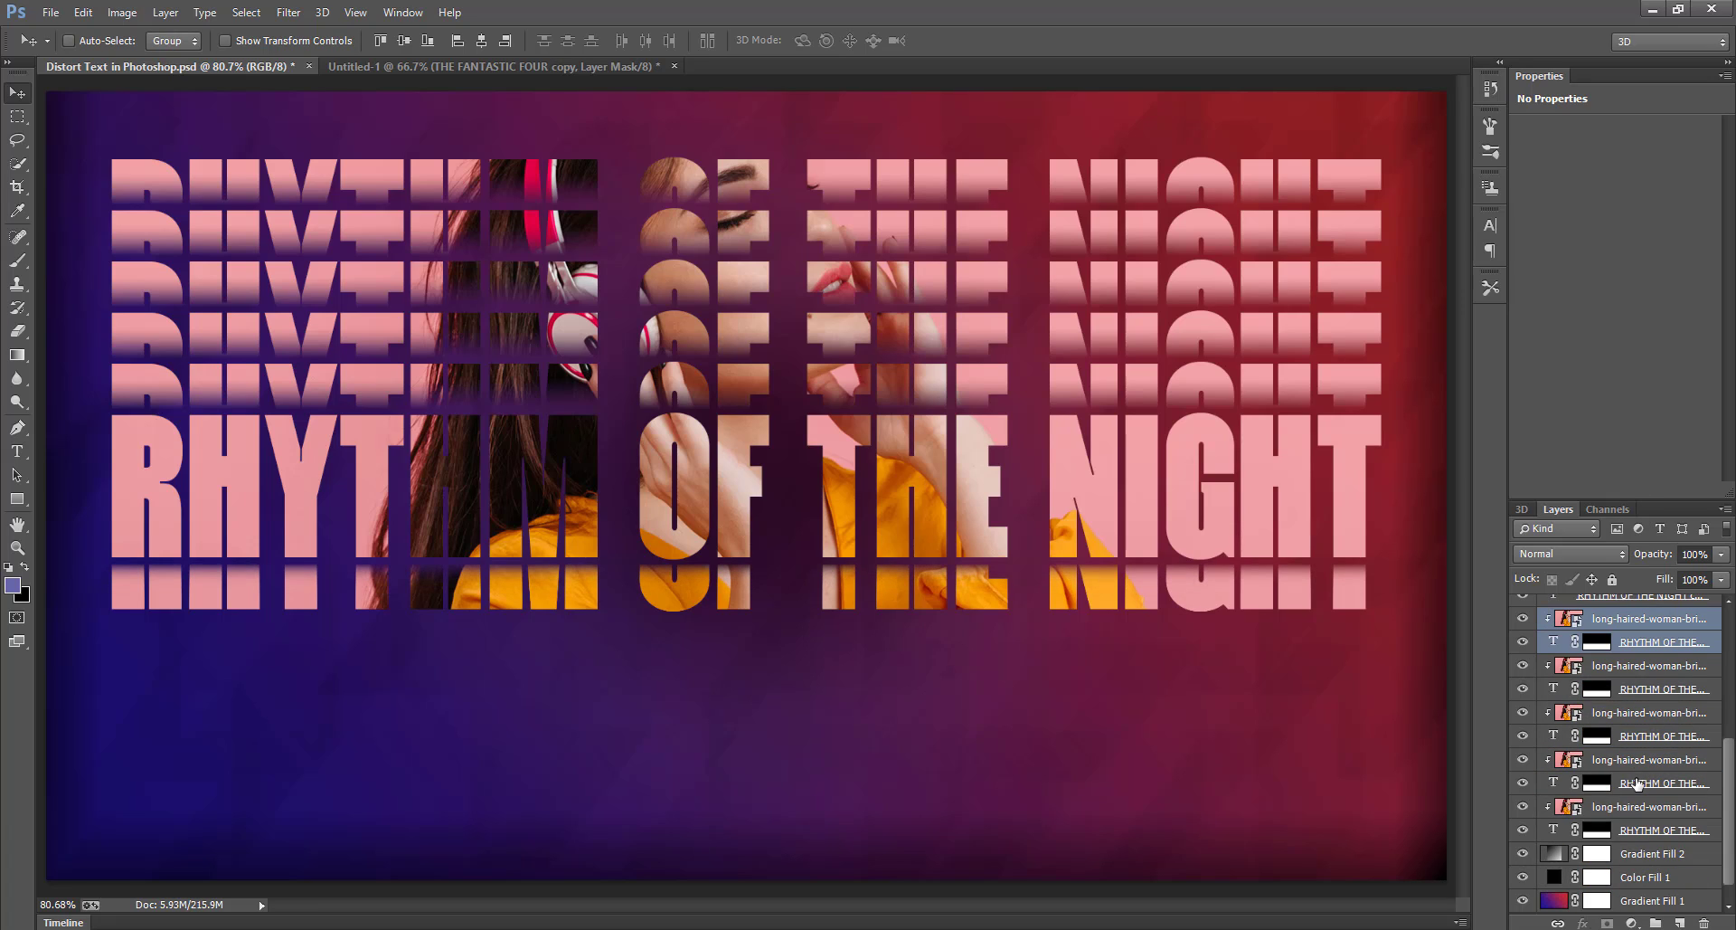
left_click(1597, 689)
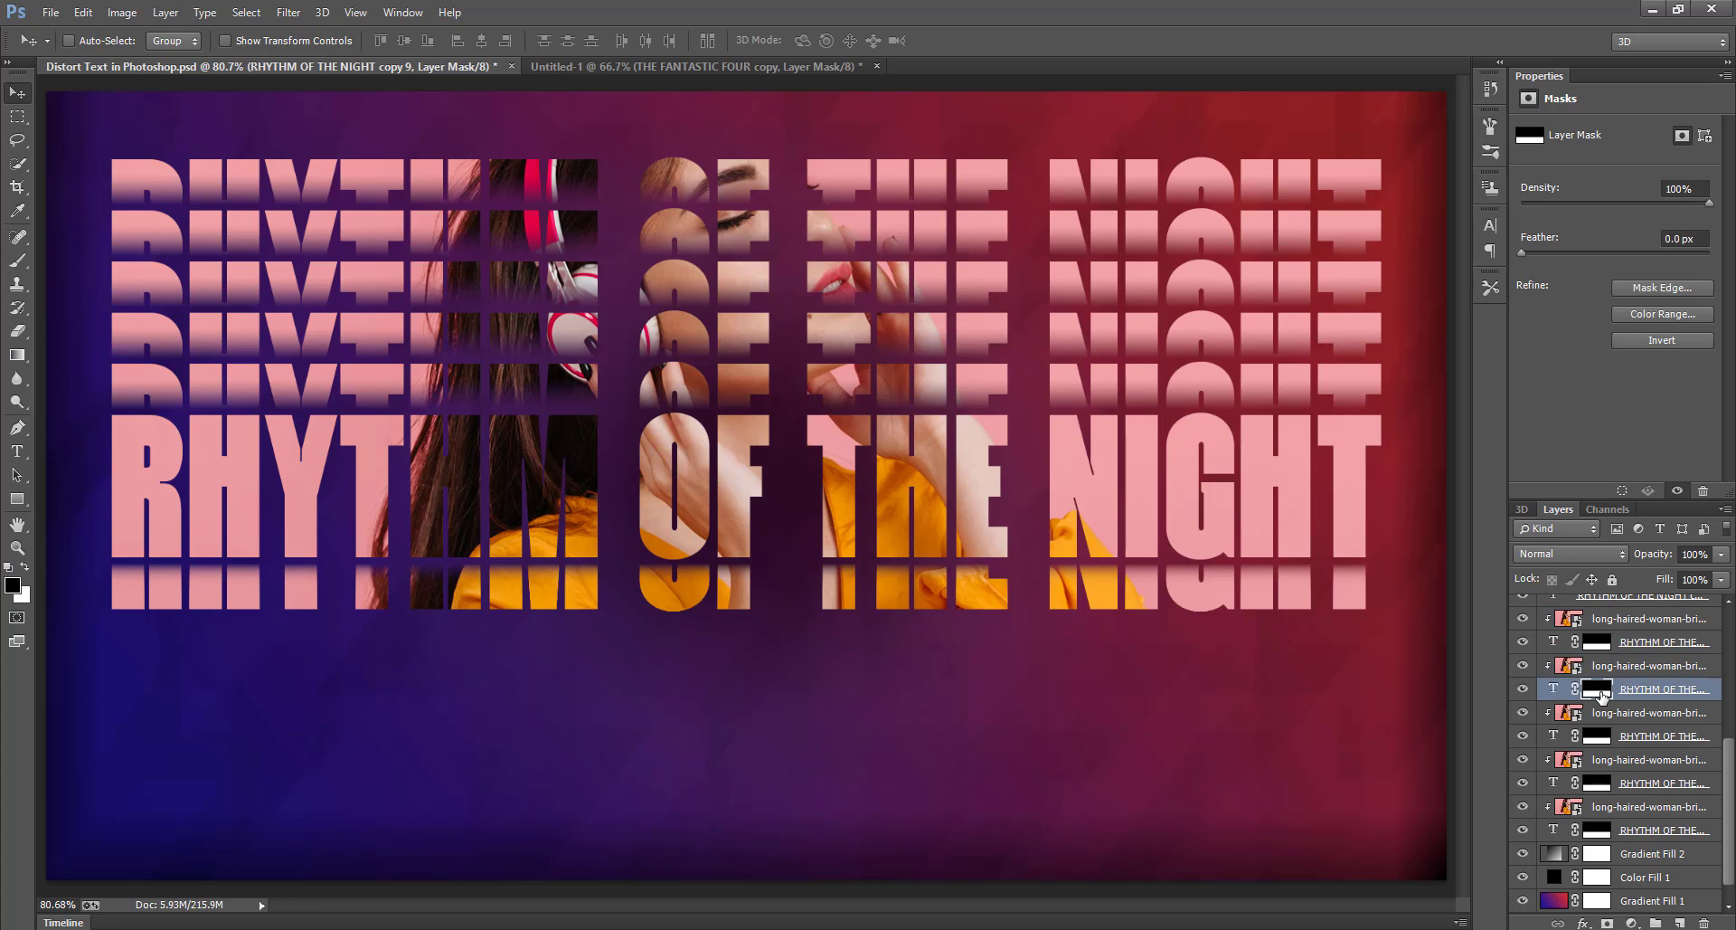
key("shift+Down")
key("shift+Down")
key("shift+Down")
key("shift+Down")
key("shift+Down")
key("shift+Down")
key("shift+Down")
key("shift+Down")
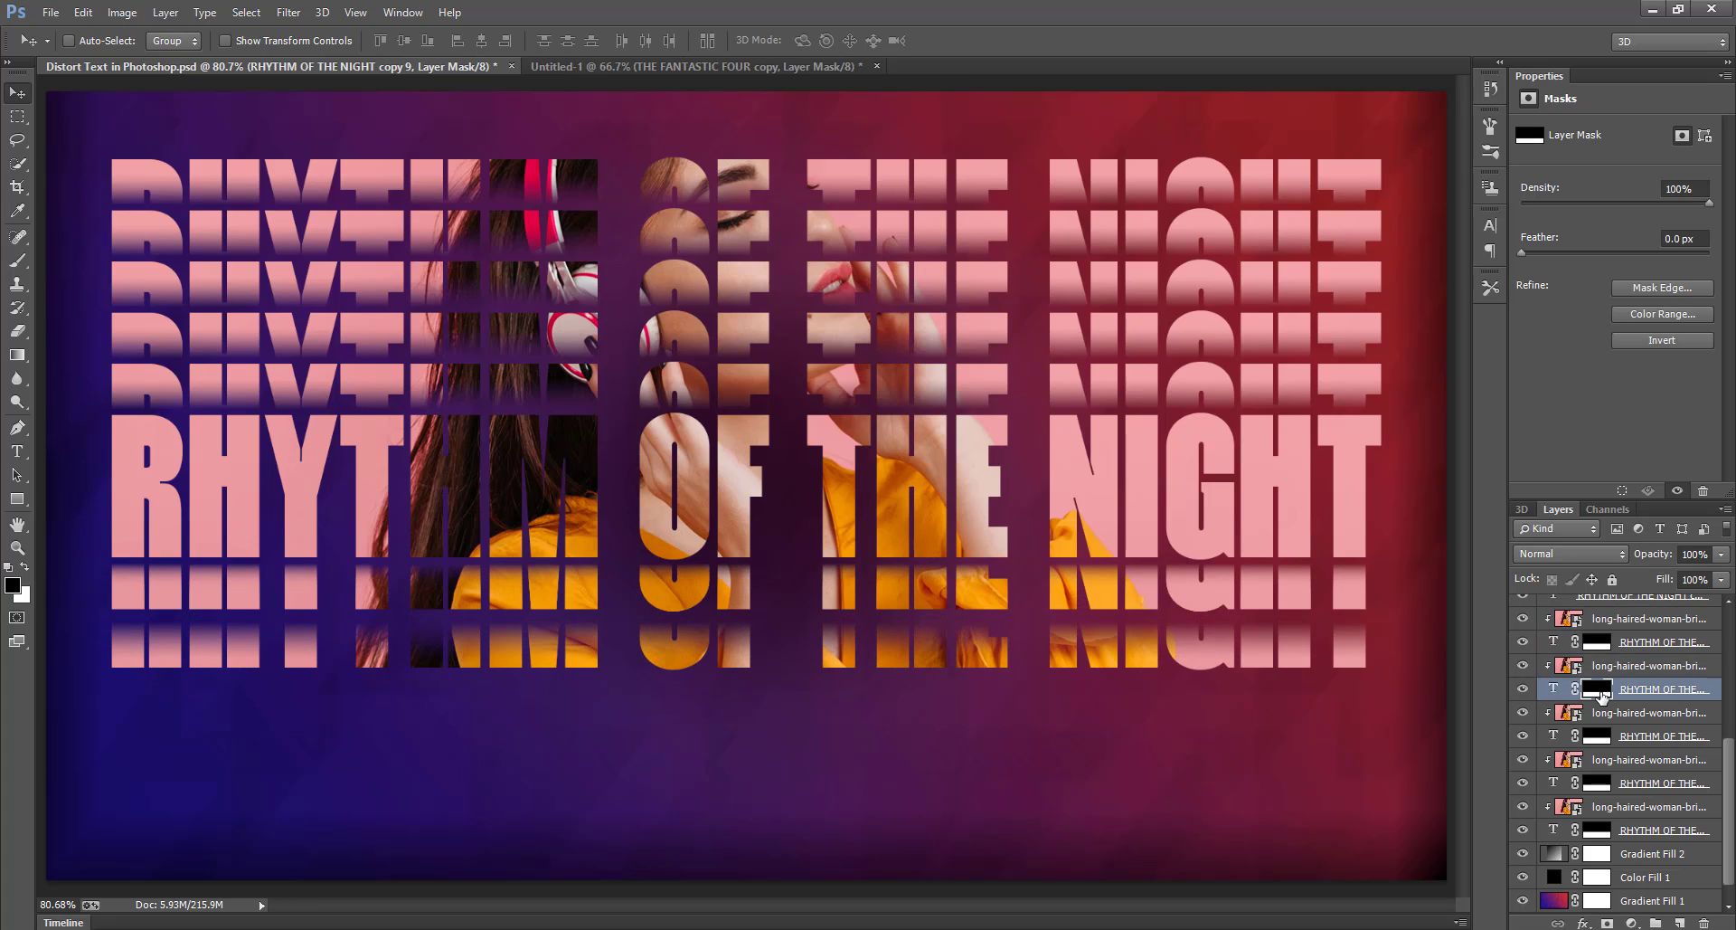
key("shift+Up")
key("shift+Up")
key("shift+Down")
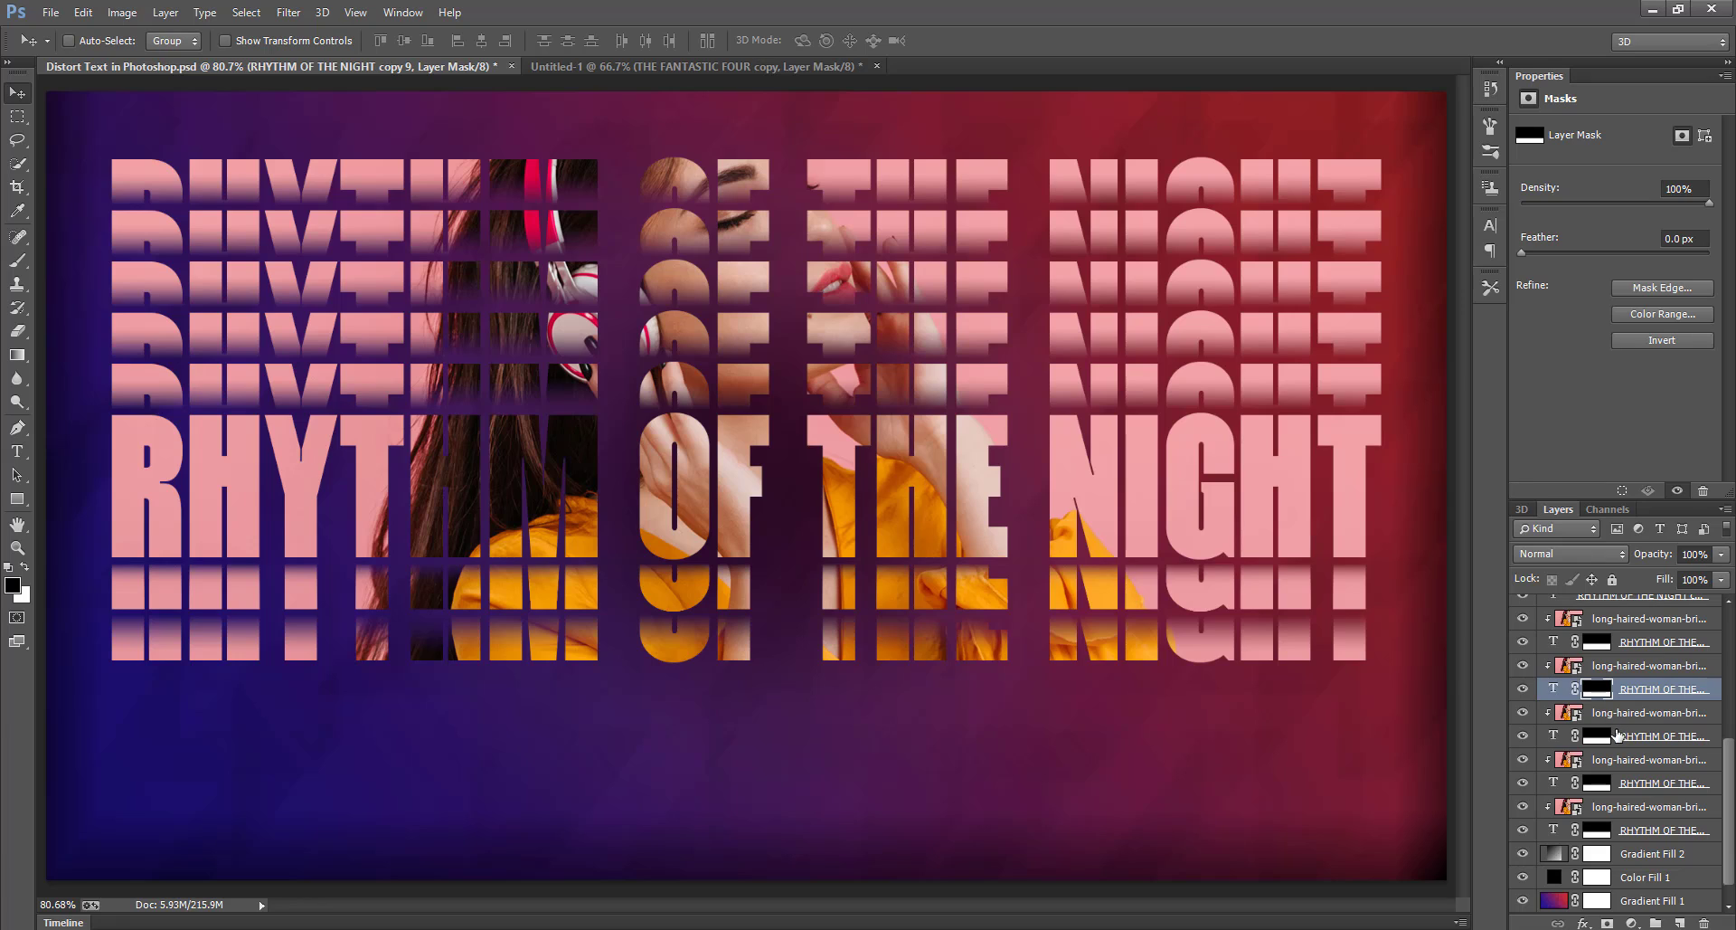
- Move the masked RHYTHM OF THE NIGHT copy 8 layer straight down to form a third lower slice with the same thin spacing
left_click(1616, 733)
key("shift+Down")
key("shift+Down")
key("shift+Down")
key("shift+Down")
key("shift+Down")
key("shift+Down")
key("shift+Down")
key("shift+Down")
key("shift+Down")
key("shift+Down")
key("shift+Down")
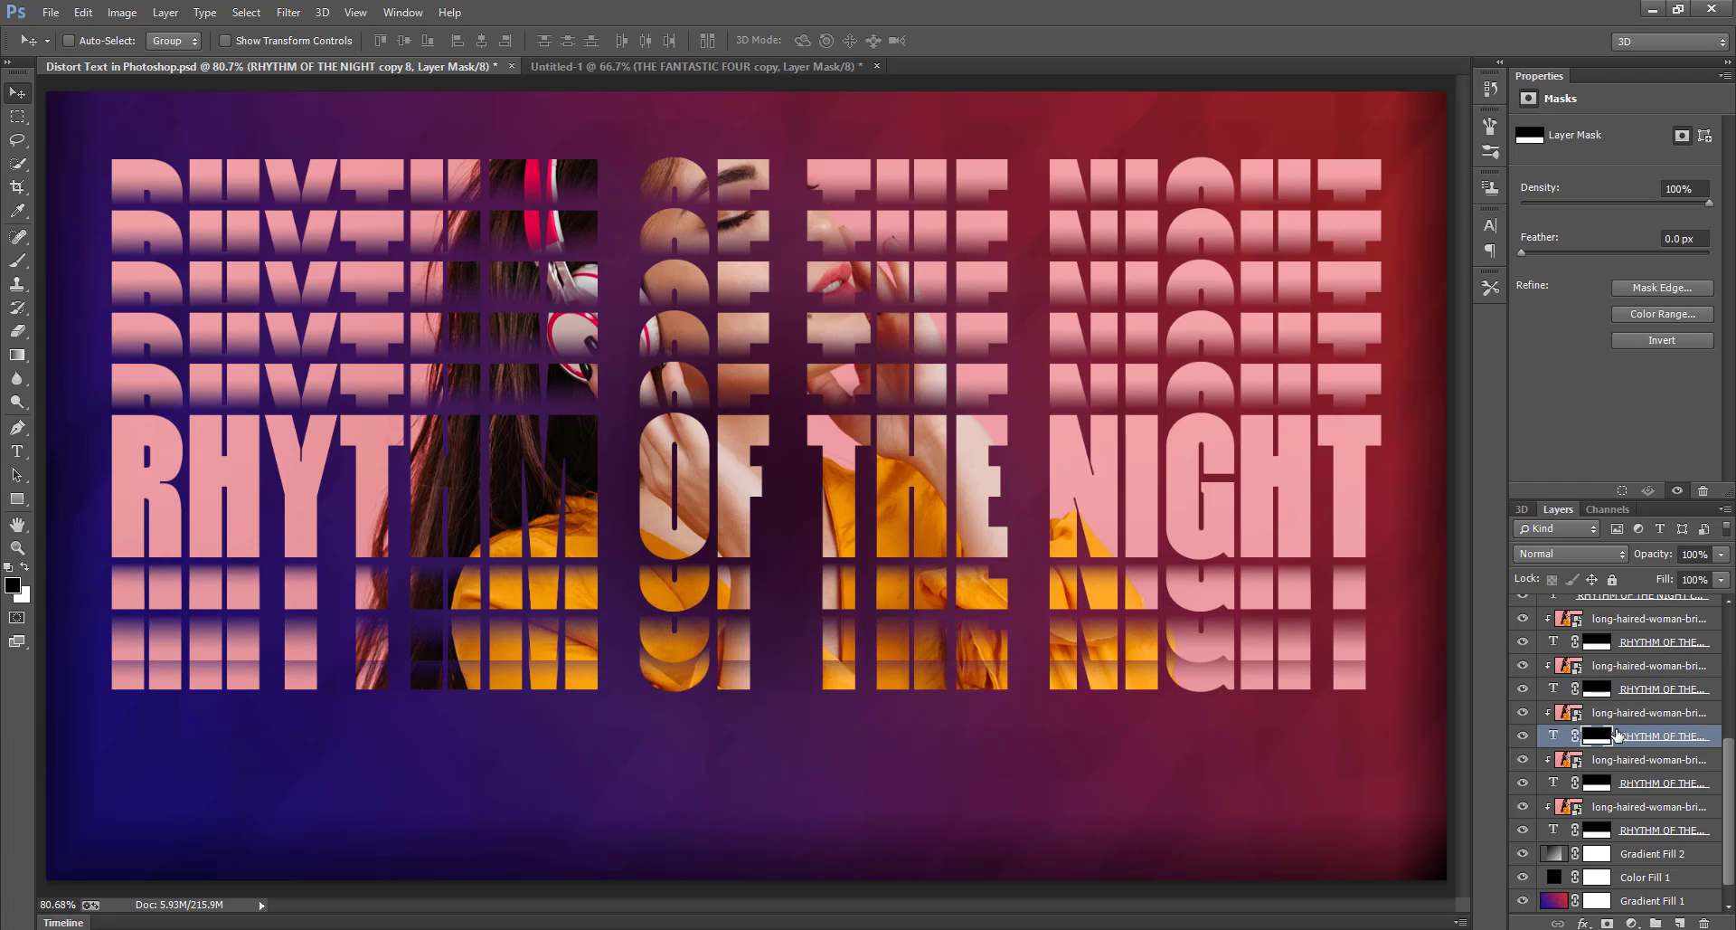
- Move the masked RHYTHM OF THE NIGHT copy 7 layer straight down to form a fourth slice, evenly spaced beneath the third lower one
left_click(1612, 785)
key("shift+Down")
key("shift+Down")
key("shift+Down")
key("shift+Down")
key("shift+Down")
key("shift+Down")
key("shift+Down")
key("shift+Down")
key("shift+Down")
key("shift+Down")
key("shift+Down")
key("shift+Down")
key("shift+Down")
key("shift+Down")
key("shift+Down")
key("shift+Down")
key("shift+Down")
key("shift+Down")
key("shift+Down")
key("shift+Down")
key("shift+Down")
key("shift+Down")
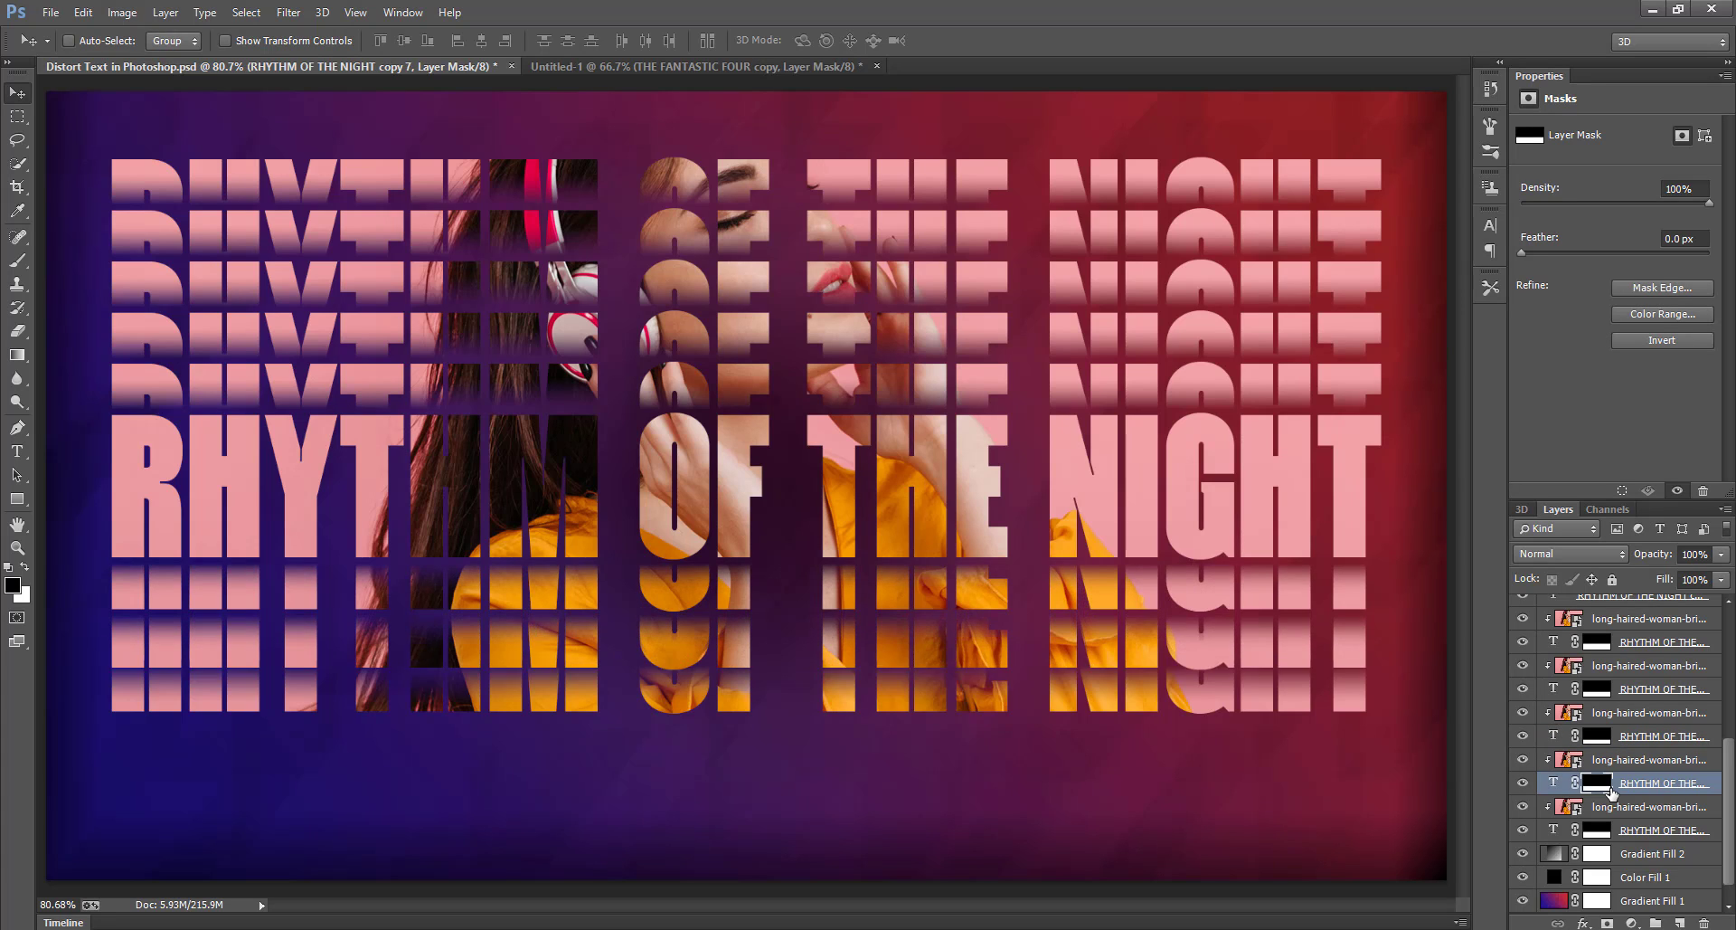
key("shift+Down")
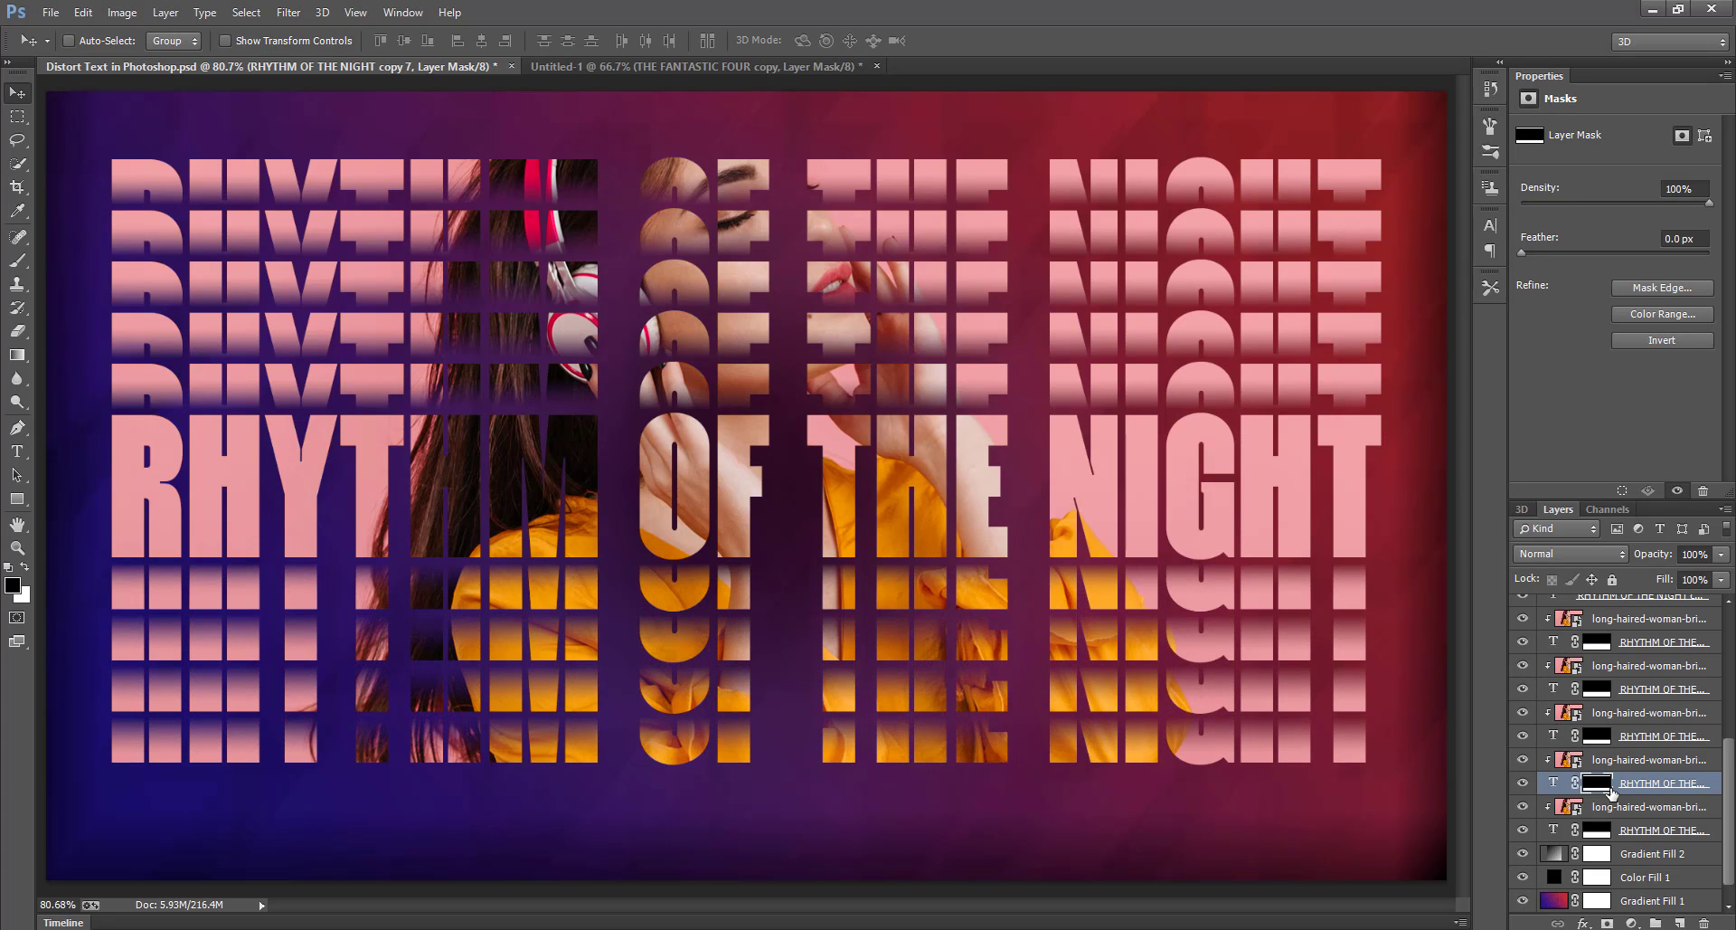
- Move the lowest masked RHYTHM OF THE NIGHT layer straight down to form a fifth faded slice, evenly spaced beneath the fourth lower one
left_click(1614, 830)
key("shift+Down")
key("shift+Down")
key("shift+Down")
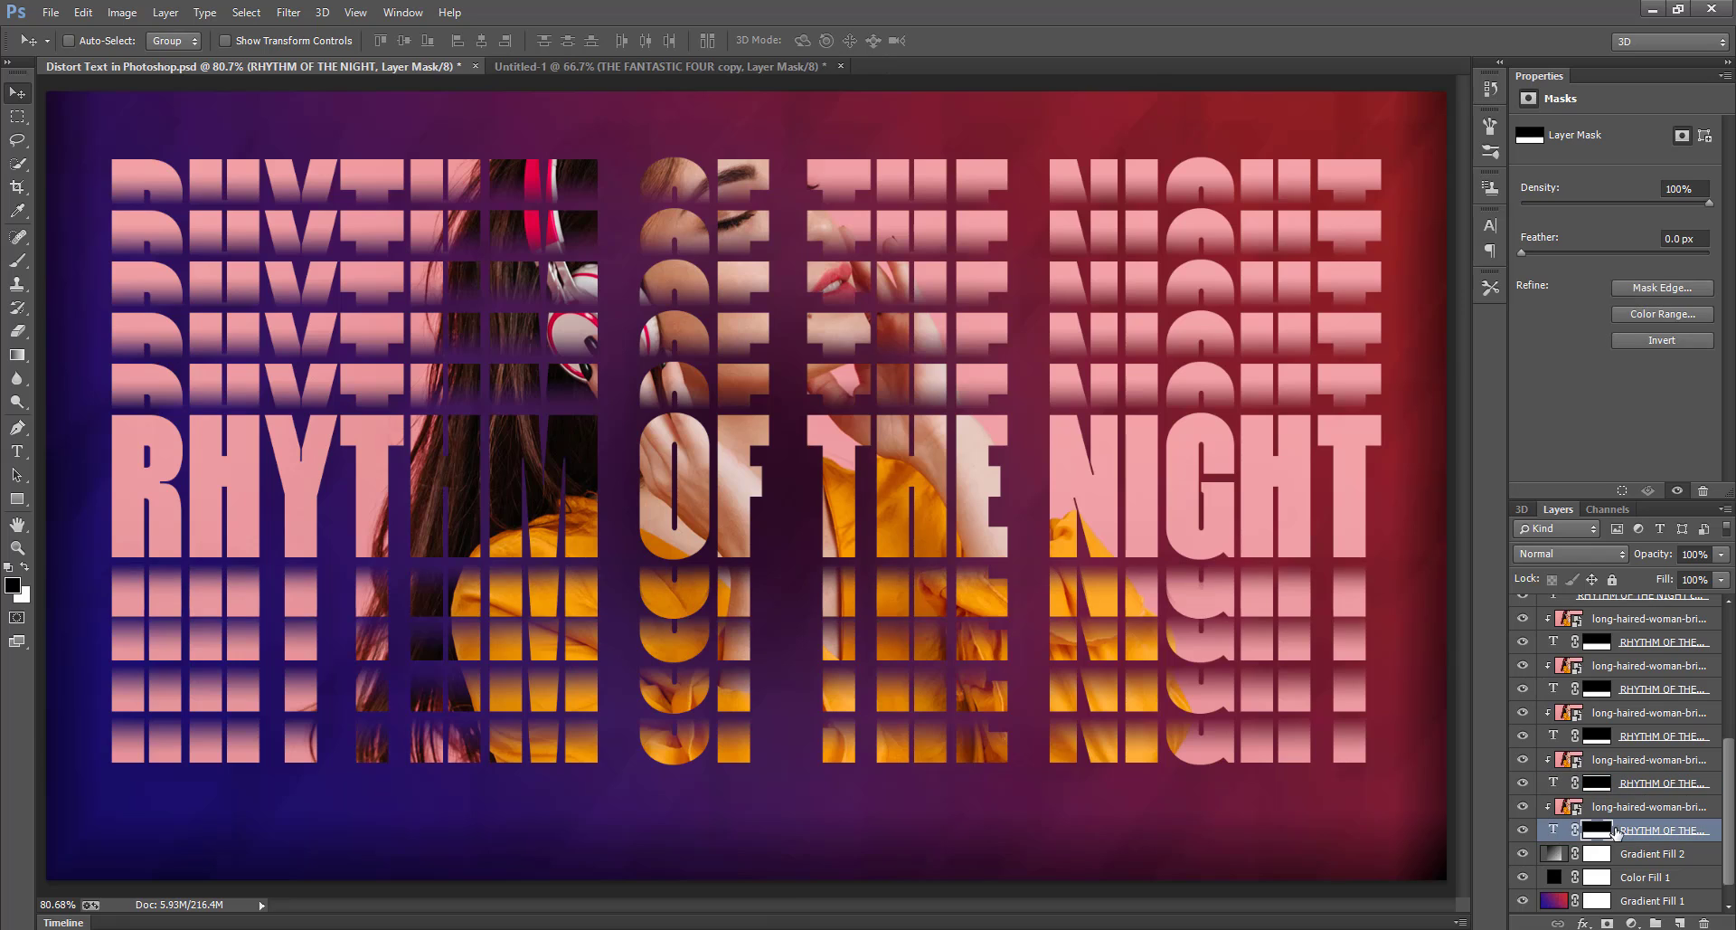
key("shift+Down")
key("shift+Down")
key("shift+Down")
key("shift+Down")
key("shift+Down")
key("shift+Down")
key("shift+Down")
key("shift+Down")
key("shift+Down")
key("shift+Down")
key("shift+Down")
key("shift+Down")
key("shift+Down")
key("shift+Down")
key("shift+Down")
key("shift+Down")
key("shift+Down")
key("shift+Down")
key("shift+Down")
key("shift+Down")
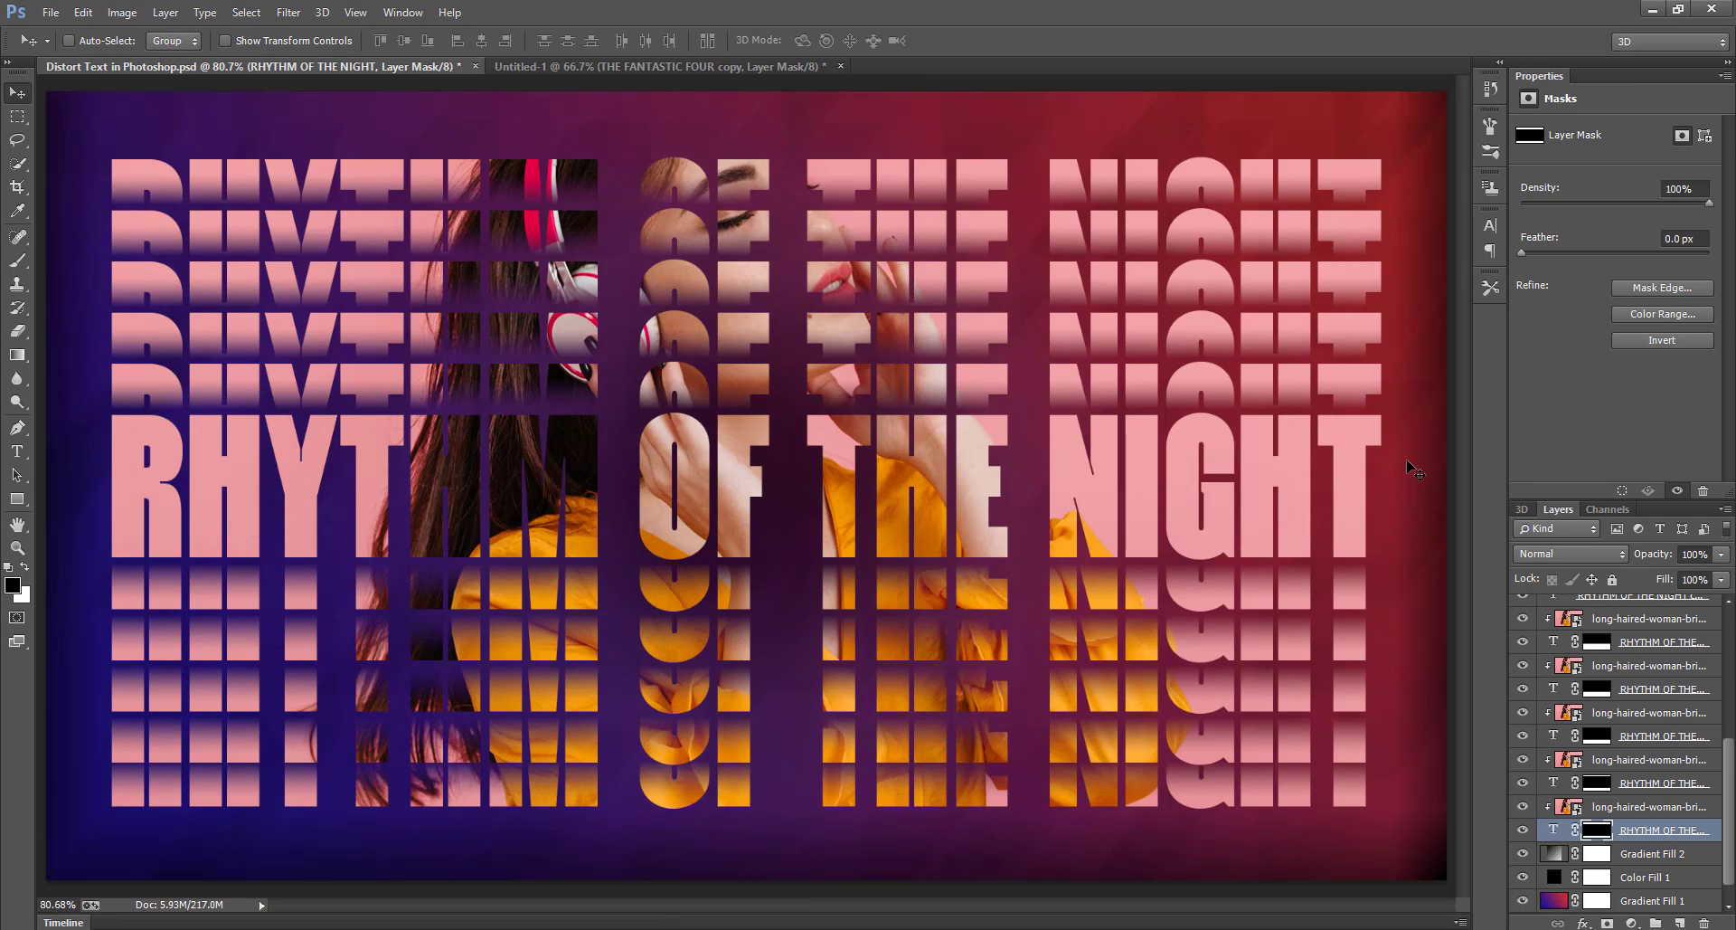
- Review the finished text design in full-screen mode, fitted to the screen and enlarged around the middle of the title
key("f")
key("f")
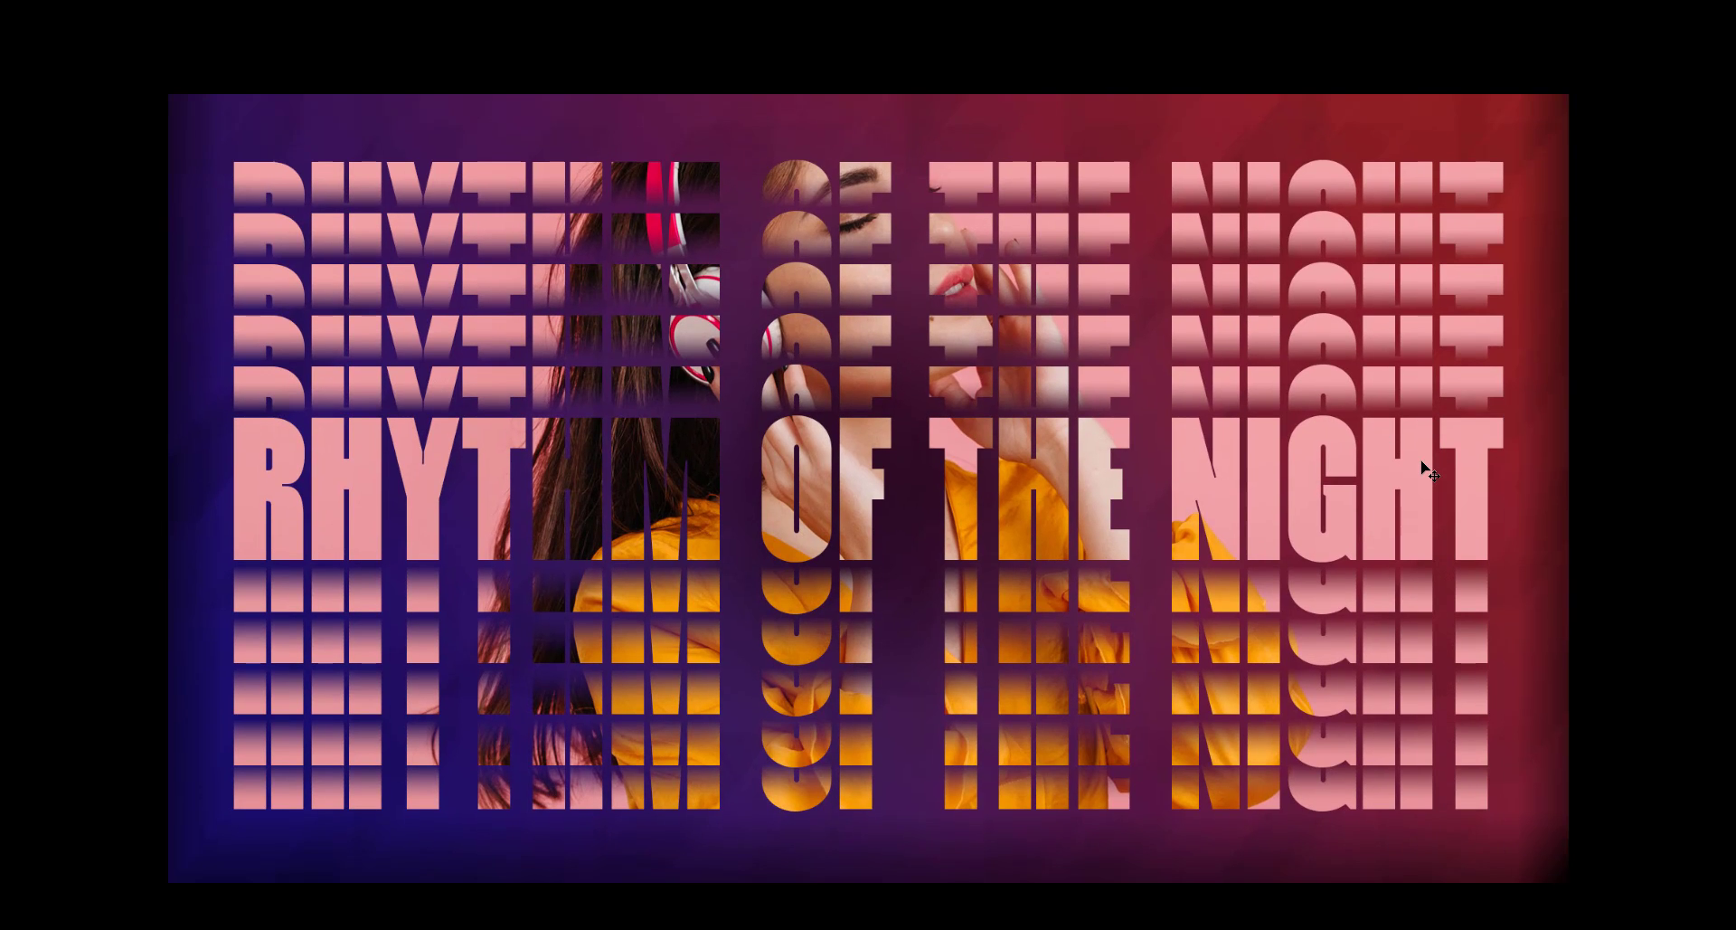
key("ctrl+0")
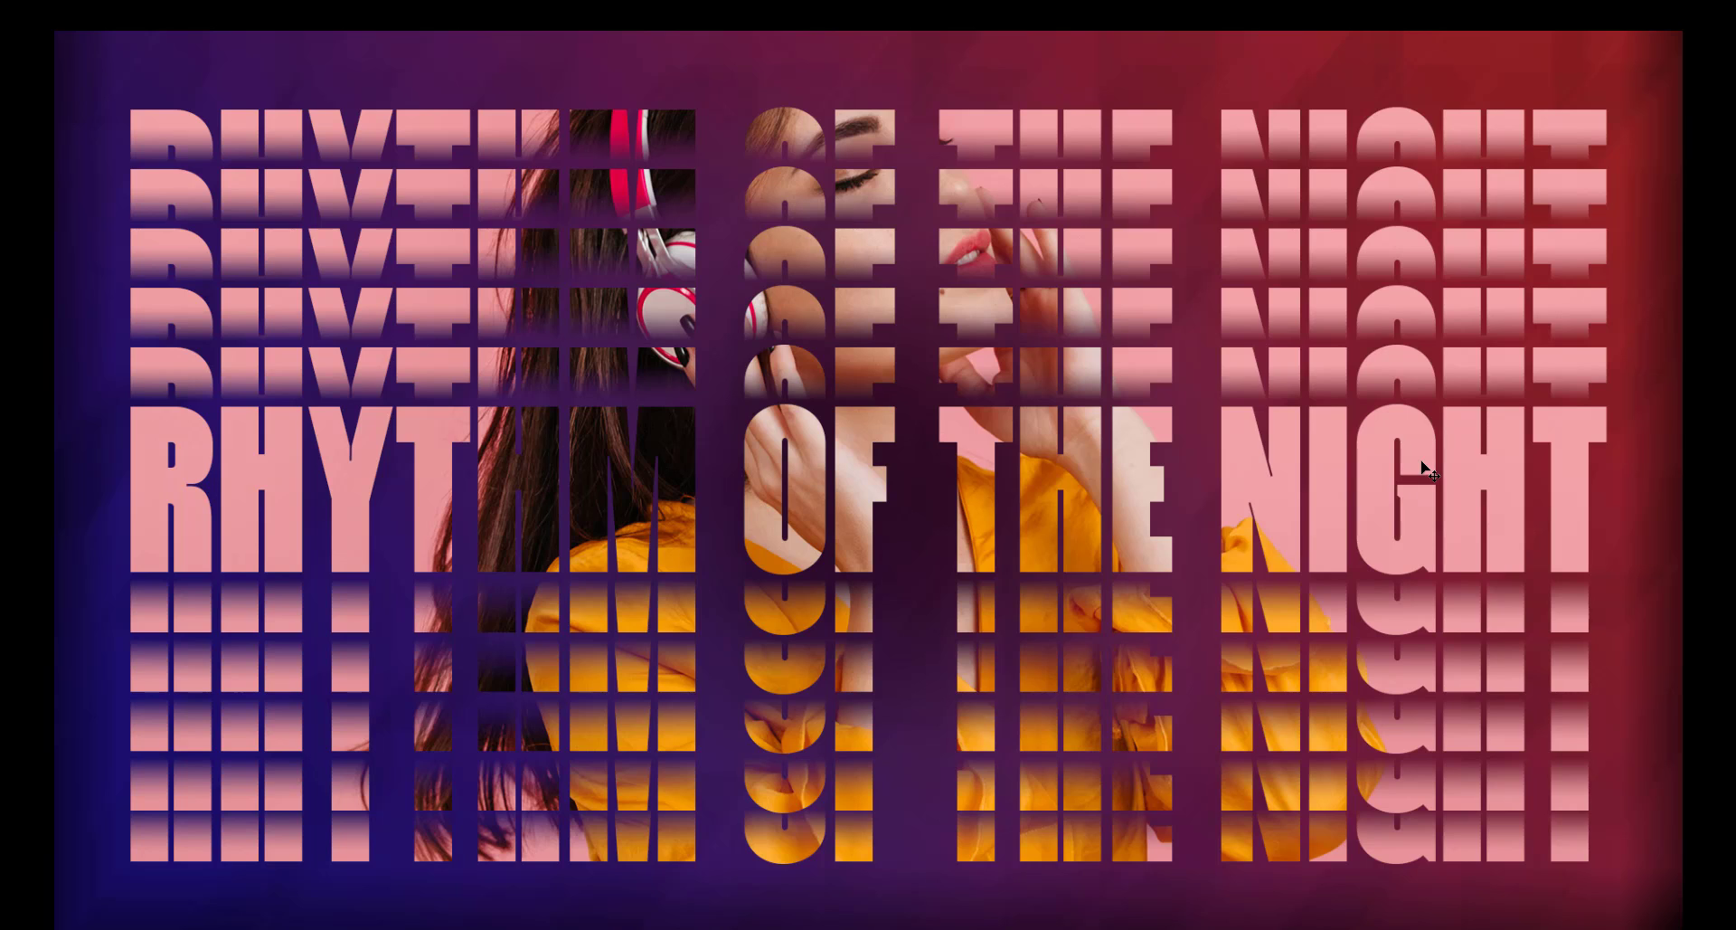
key("ctrl+plus")
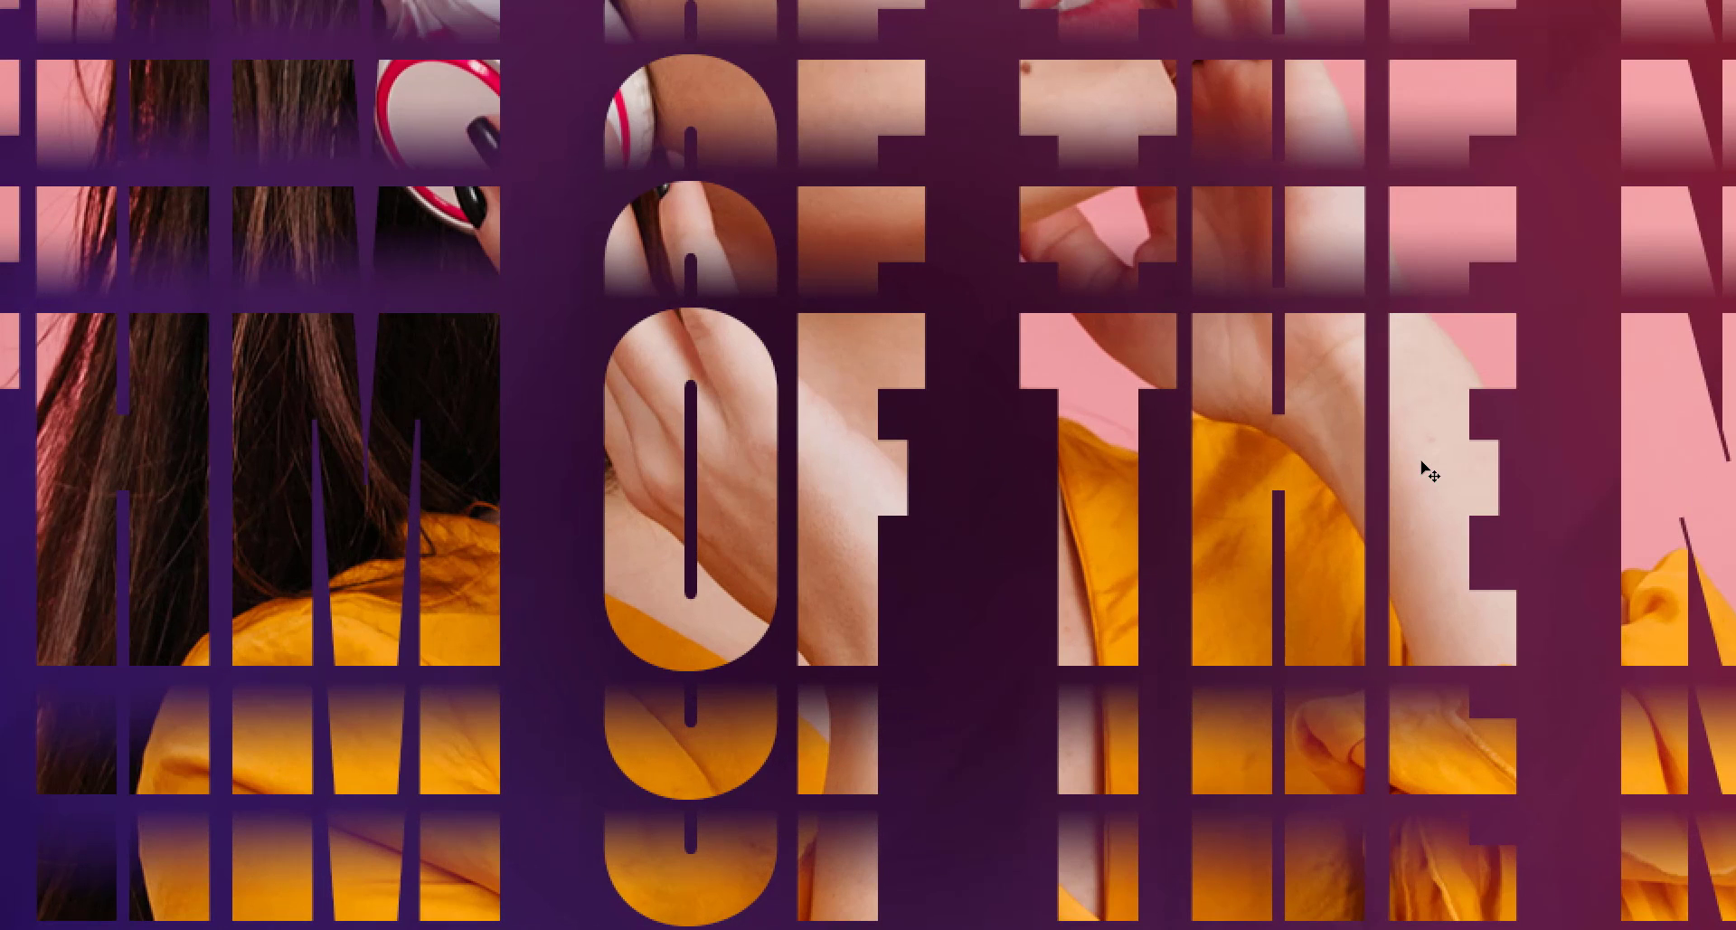